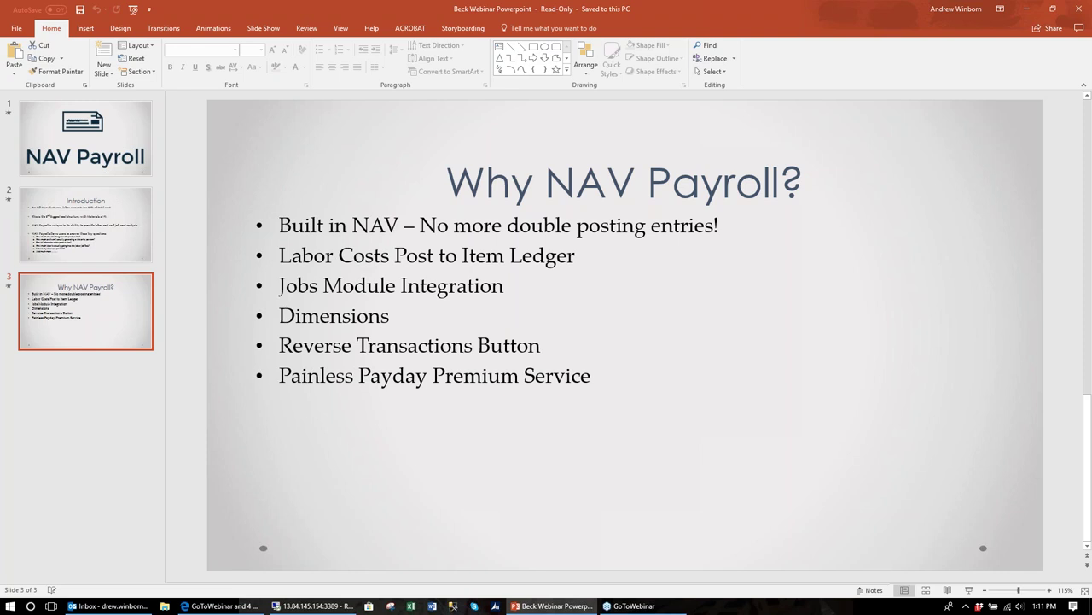
Bring the remote payroll session forward, browse the NAV Payroll Departments page, then return Home
click(313, 608)
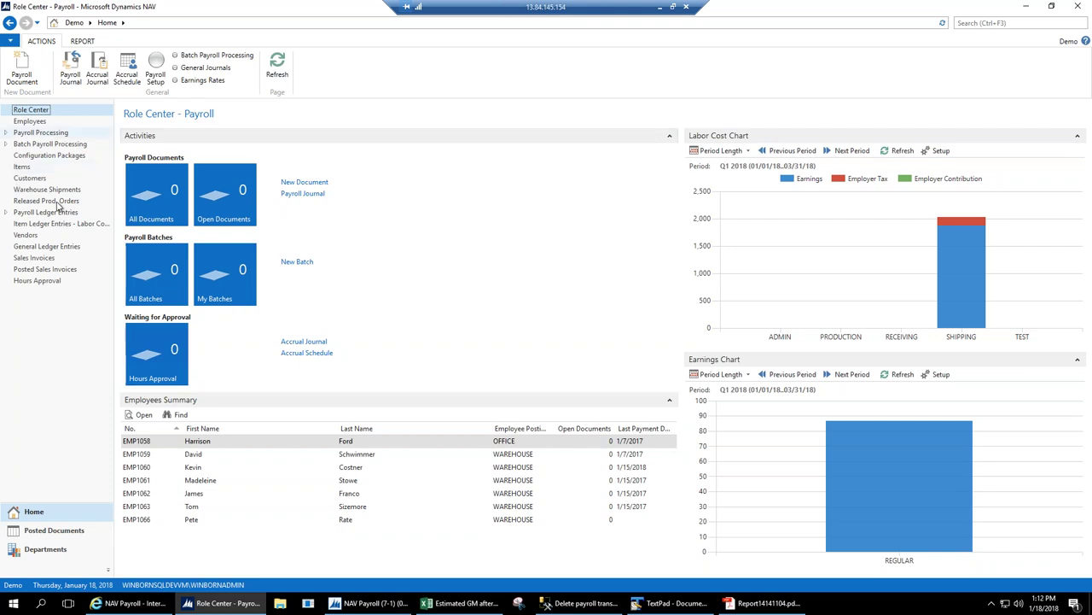
click(38, 549)
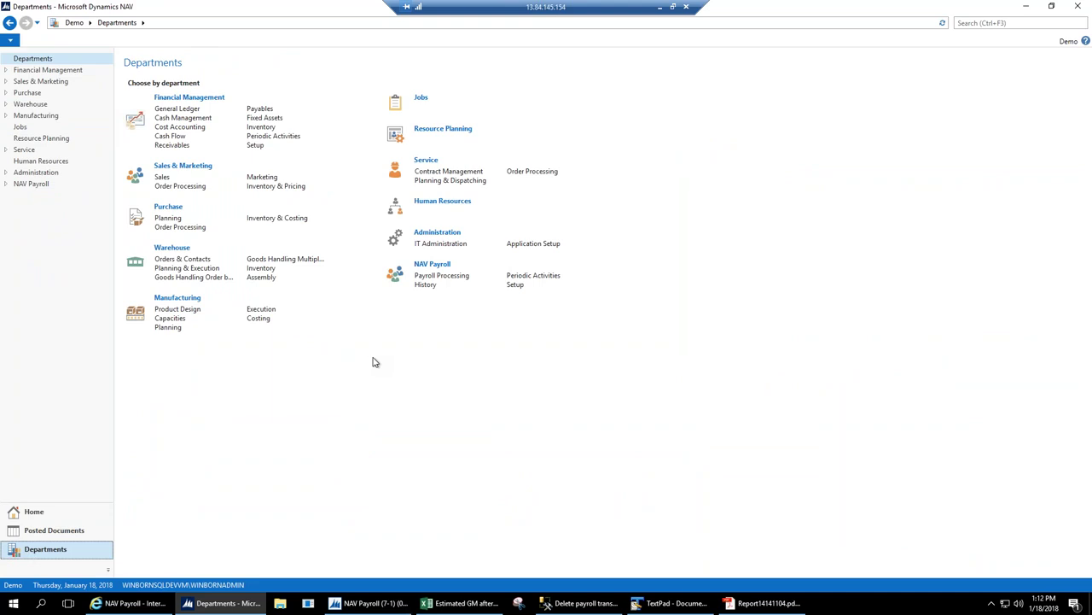
click(19, 514)
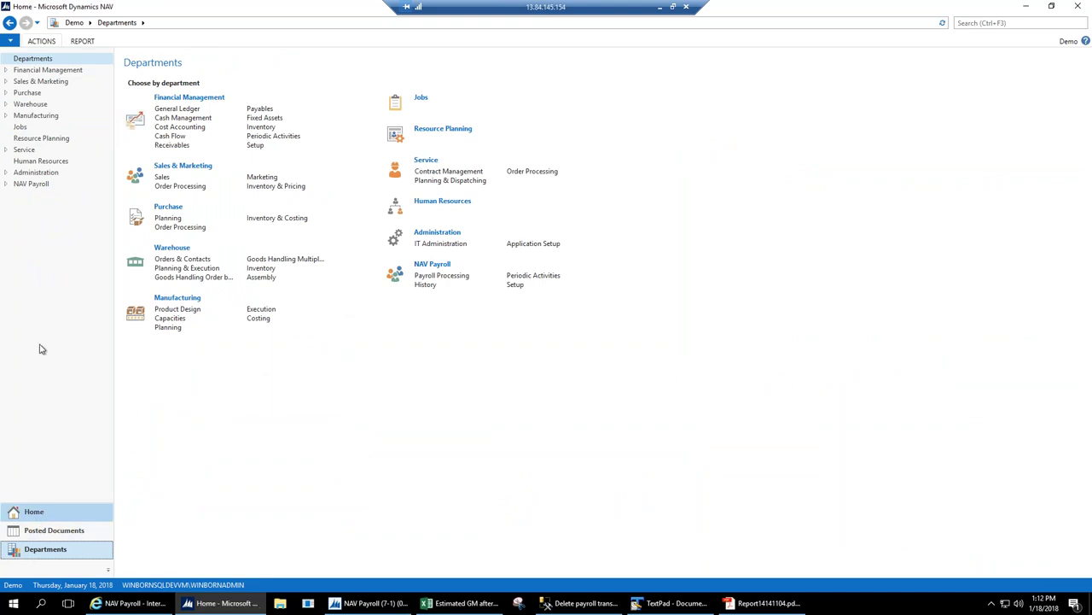
Open the employee's Payroll Employee Card and review the e-mail, 45,000 semimonthly salary and direct-deposit details
click(43, 122)
double_click(171, 244)
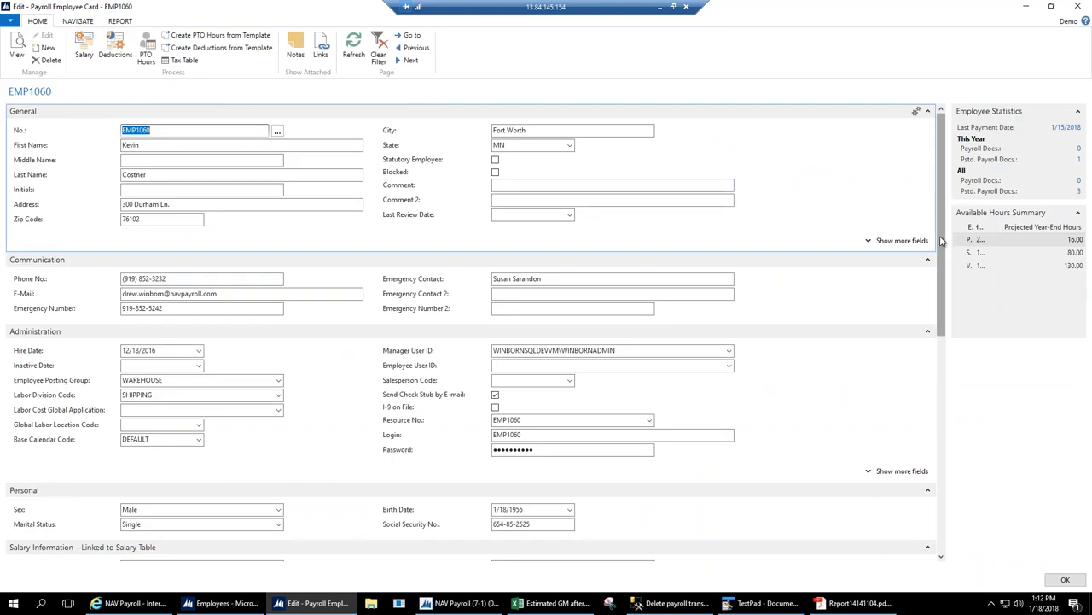
drag(942, 242, 936, 308)
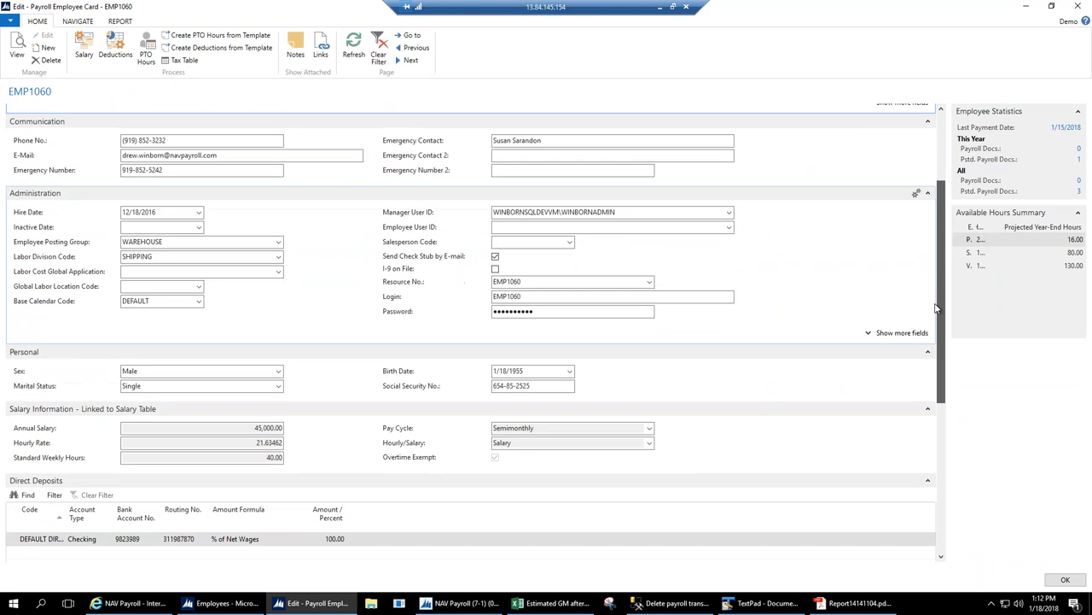
scroll(238, 200, up, 2)
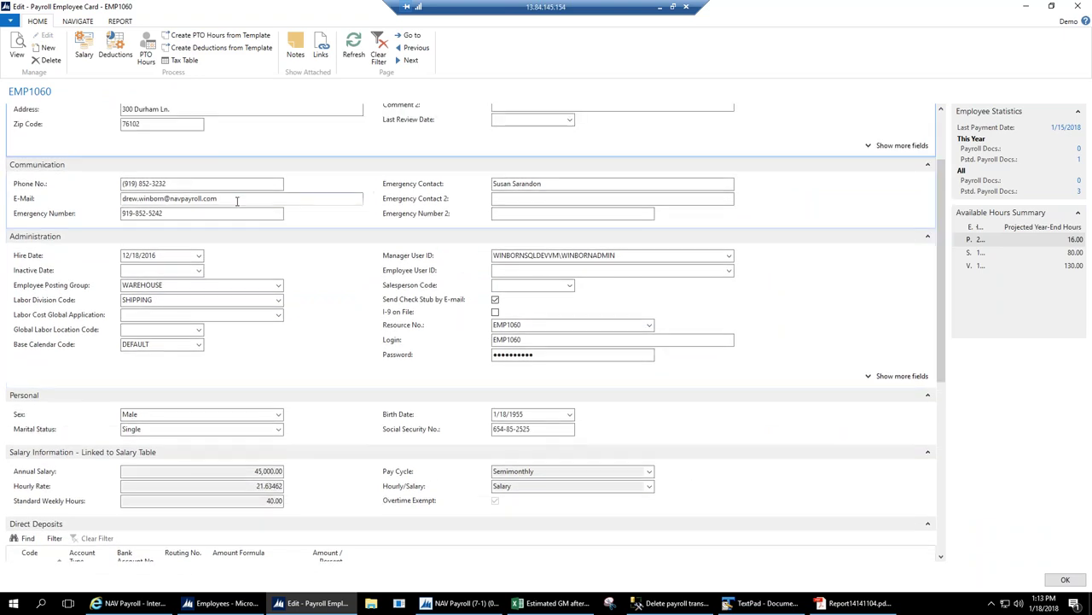
click(237, 199)
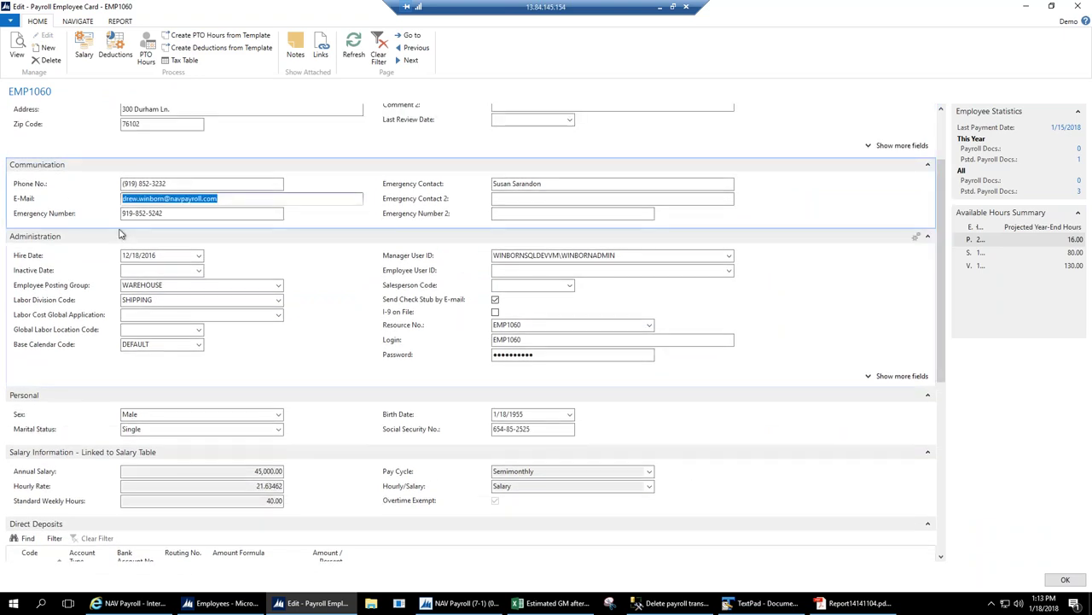
mouse_move(114, 220)
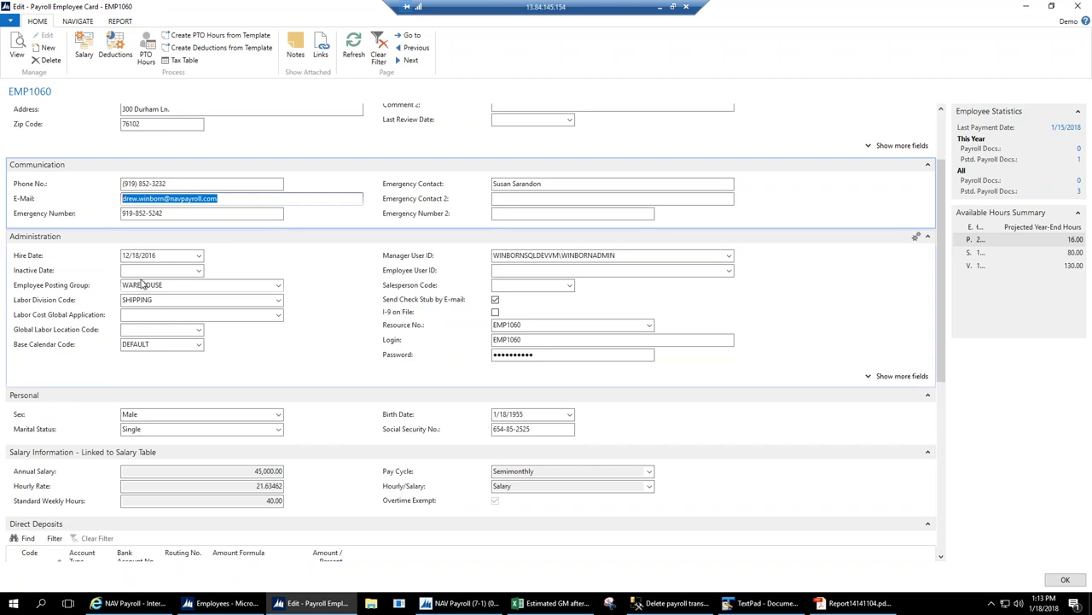
Show the SHIPPING labor division and Labor Cost Global Application choices, leaving it blank, and highlight the Manager User ID
click(171, 301)
click(279, 315)
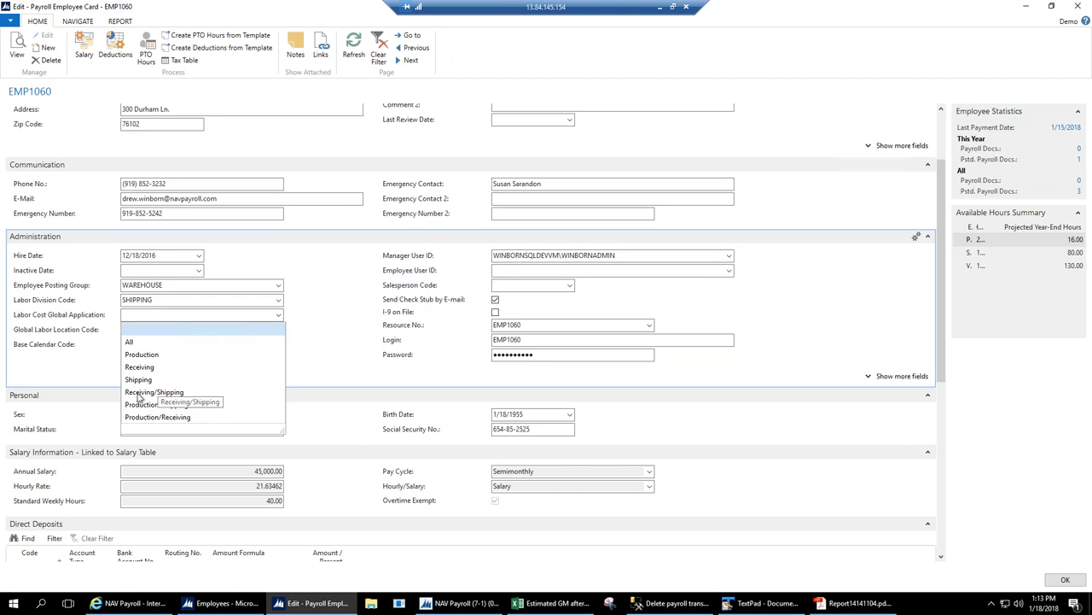
click(165, 315)
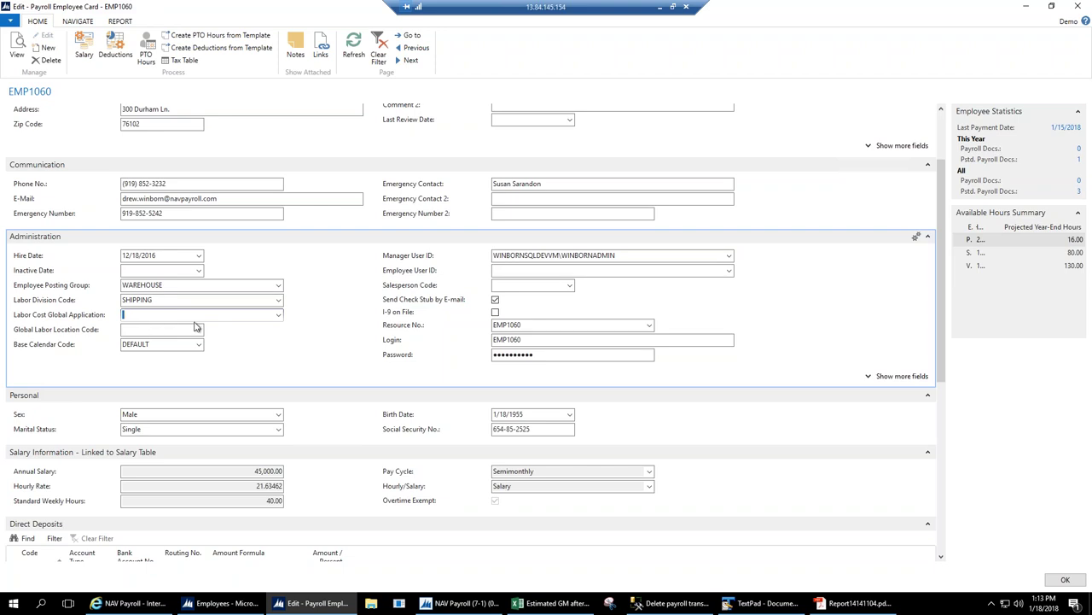
click(280, 315)
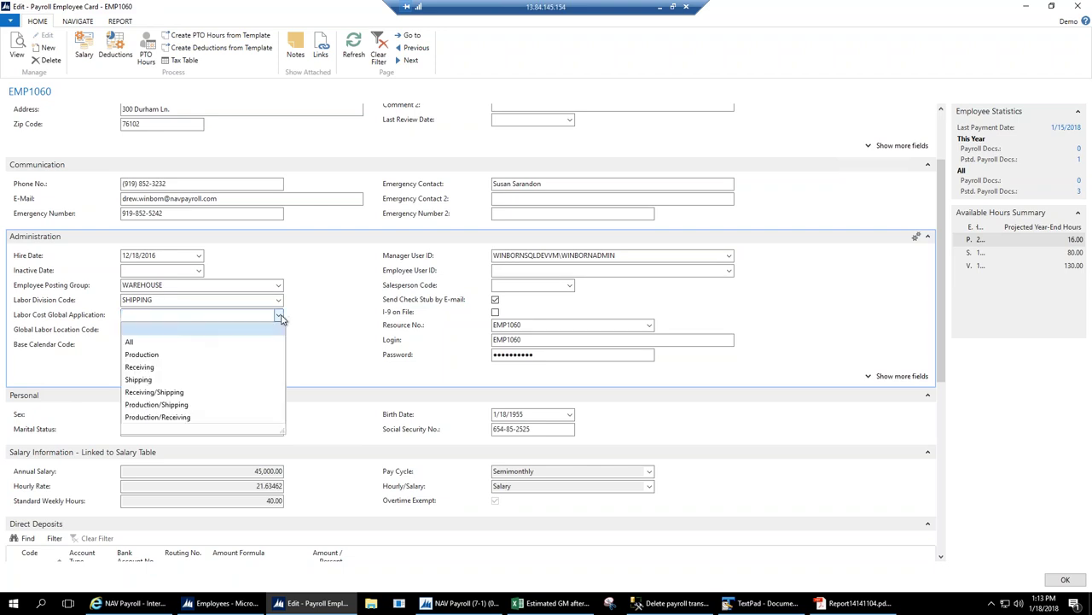
click(280, 316)
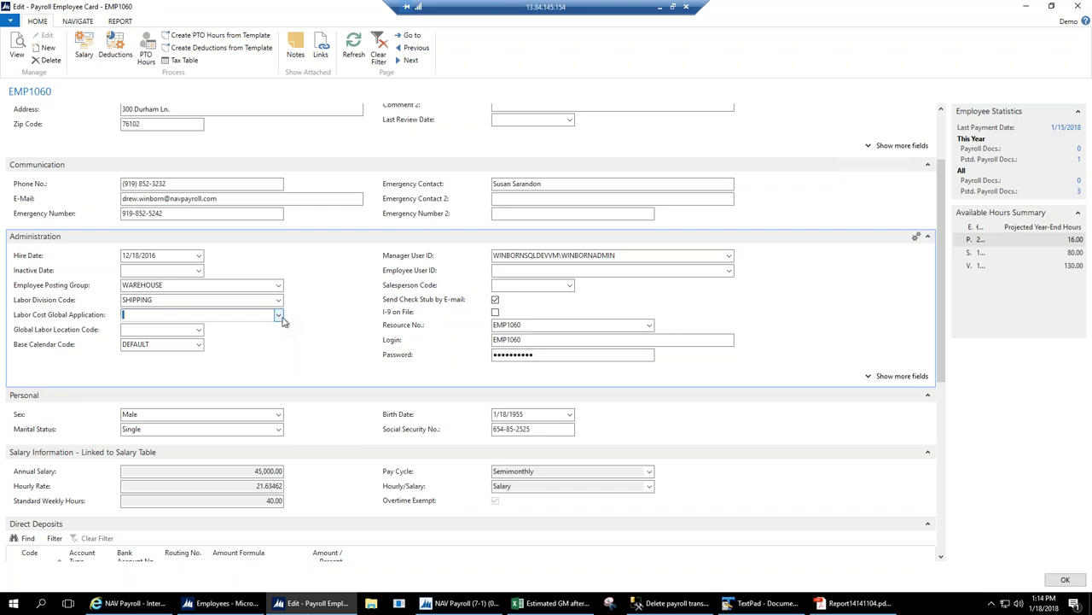
click(279, 314)
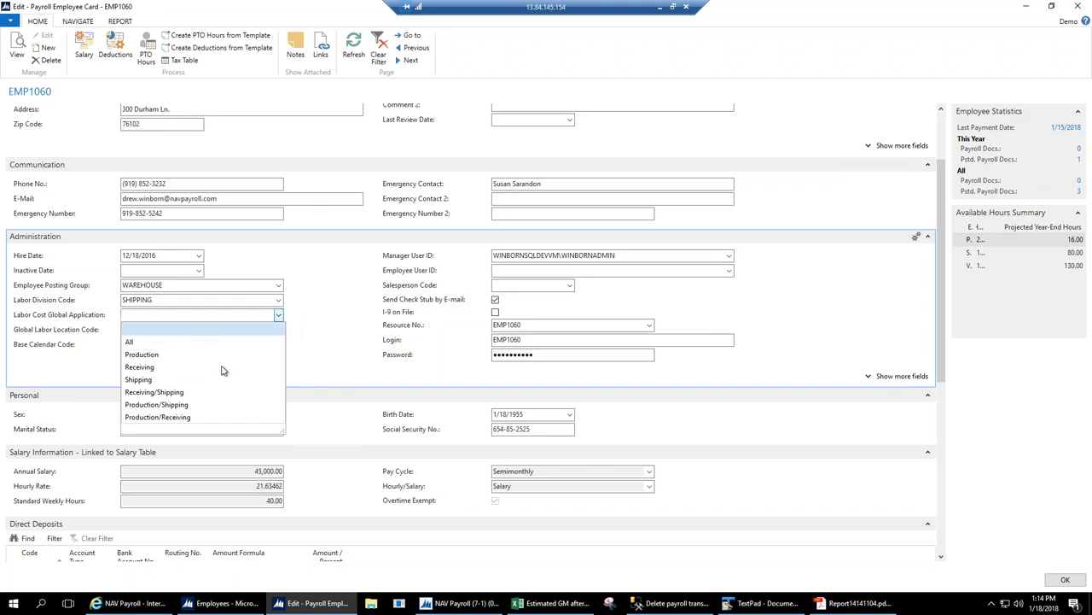
click(279, 317)
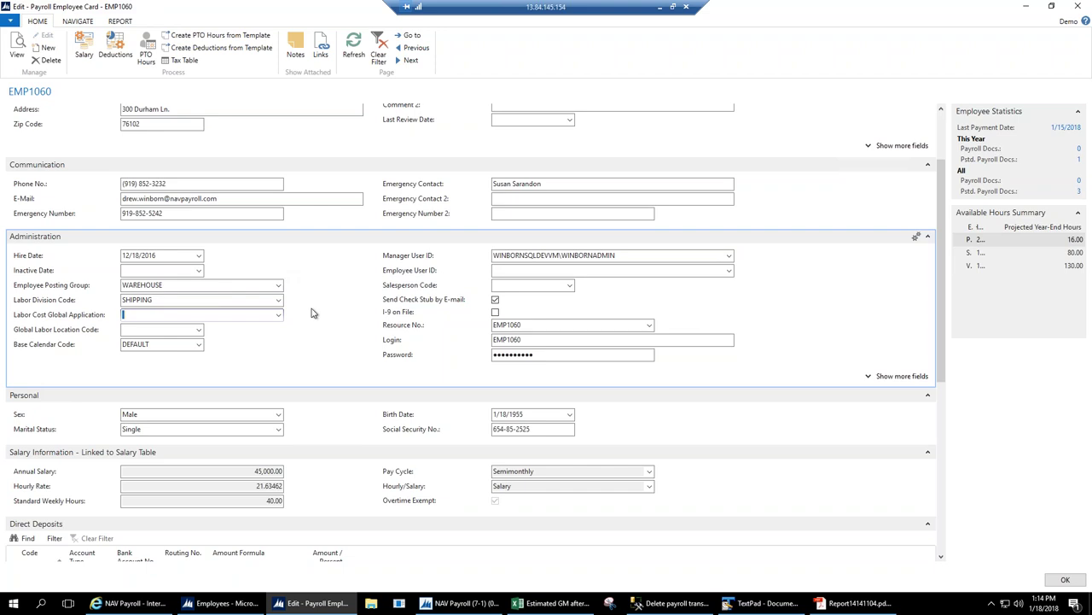
drag(616, 254, 486, 254)
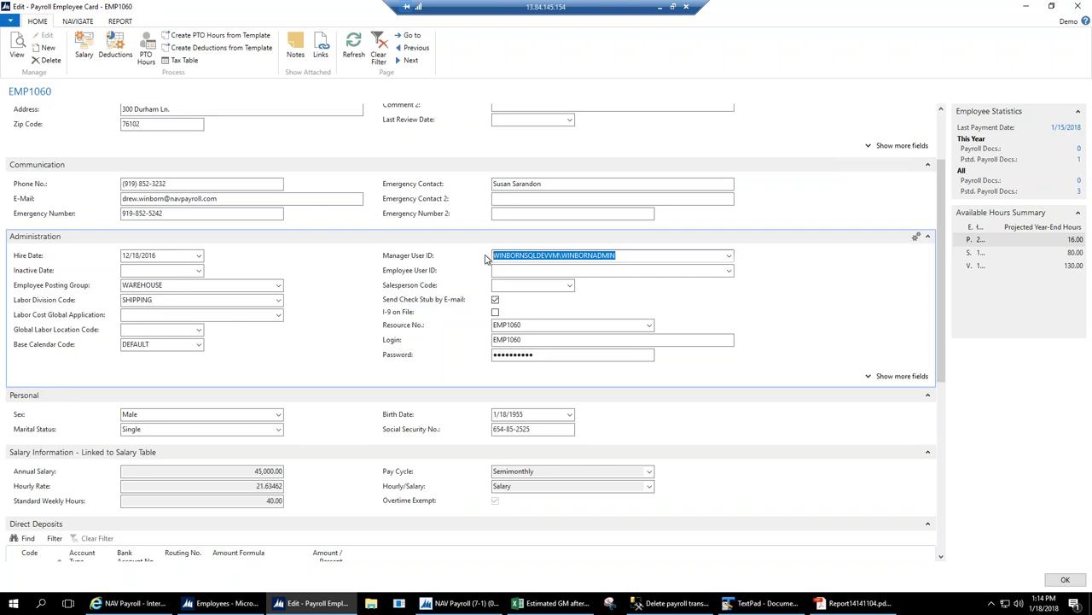
click(158, 605)
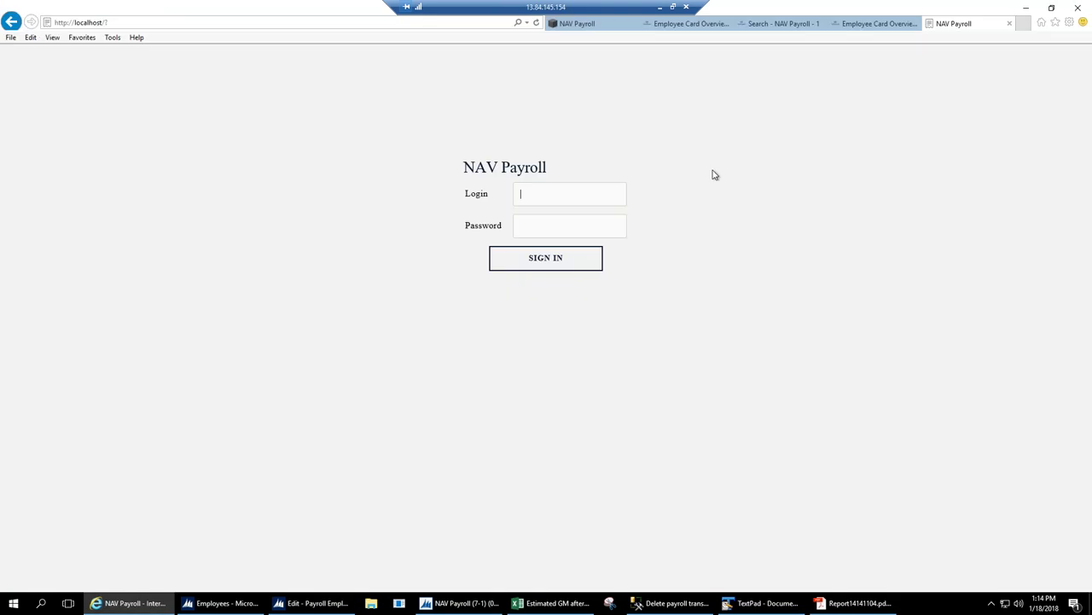
text(EMP1060)
Sign in to the NAV Payroll portal with the employee login and password, re-entering the password after a failed try
key(Tab)
click(546, 257)
text(EMP106)
key(Tab)
click(583, 197)
click(530, 225)
click(504, 226)
click(538, 265)
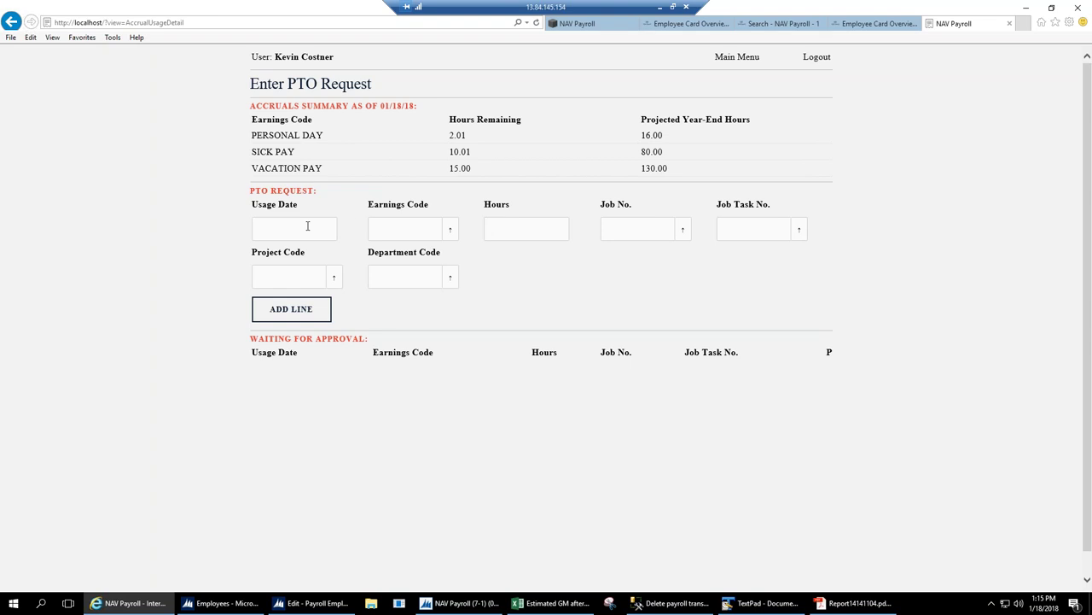
Request 4 hours of VACATION PAY for 02/13/2018 and submit it for approval
click(307, 225)
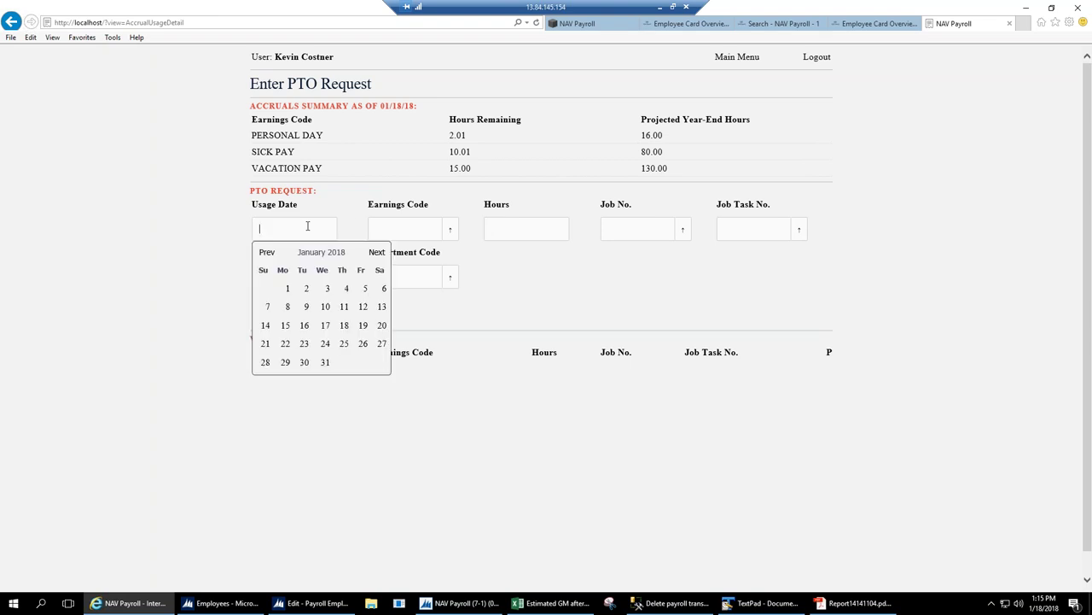
click(369, 251)
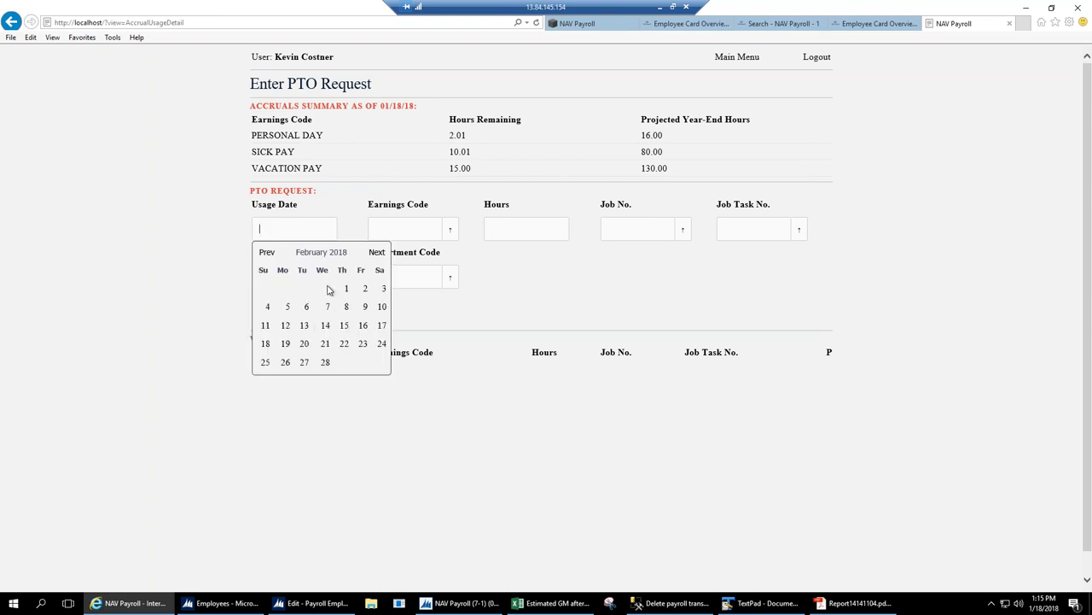
click(306, 325)
click(398, 229)
text(vac)
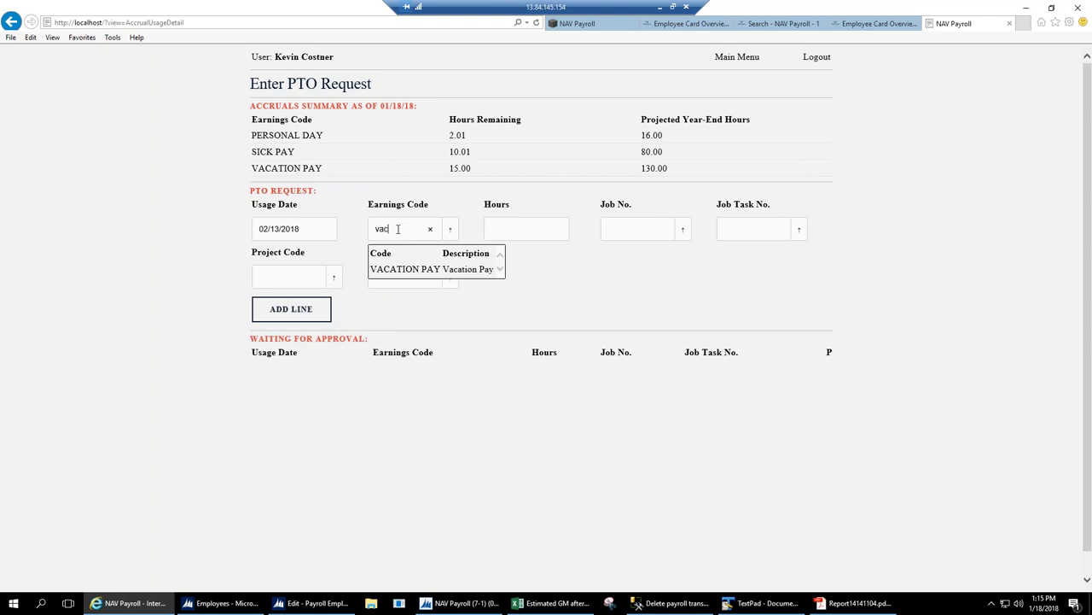
key(Tab)
text(4)
key(Tab)
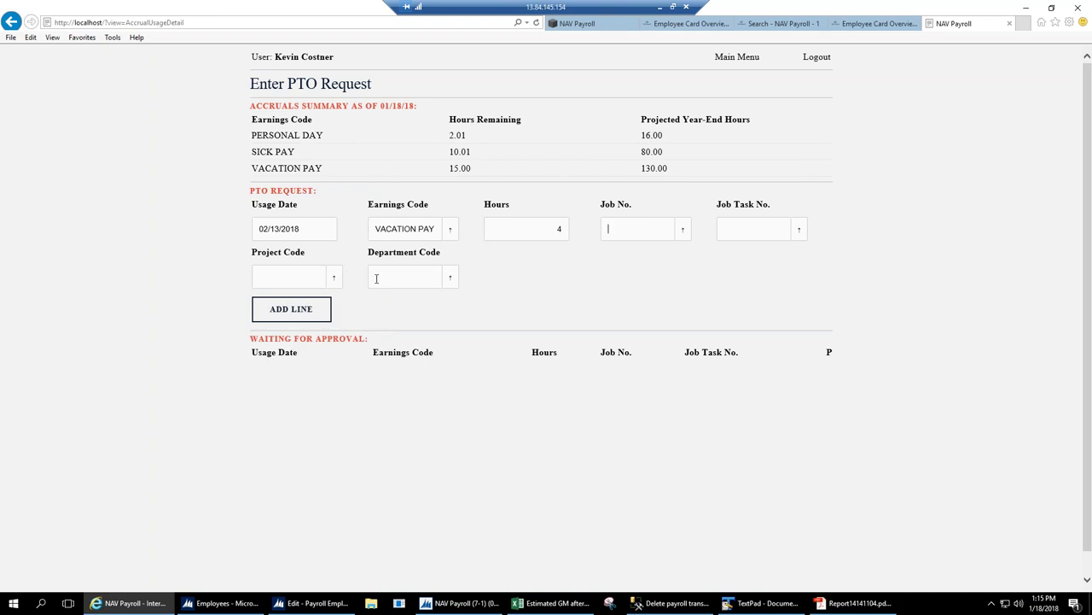
click(297, 308)
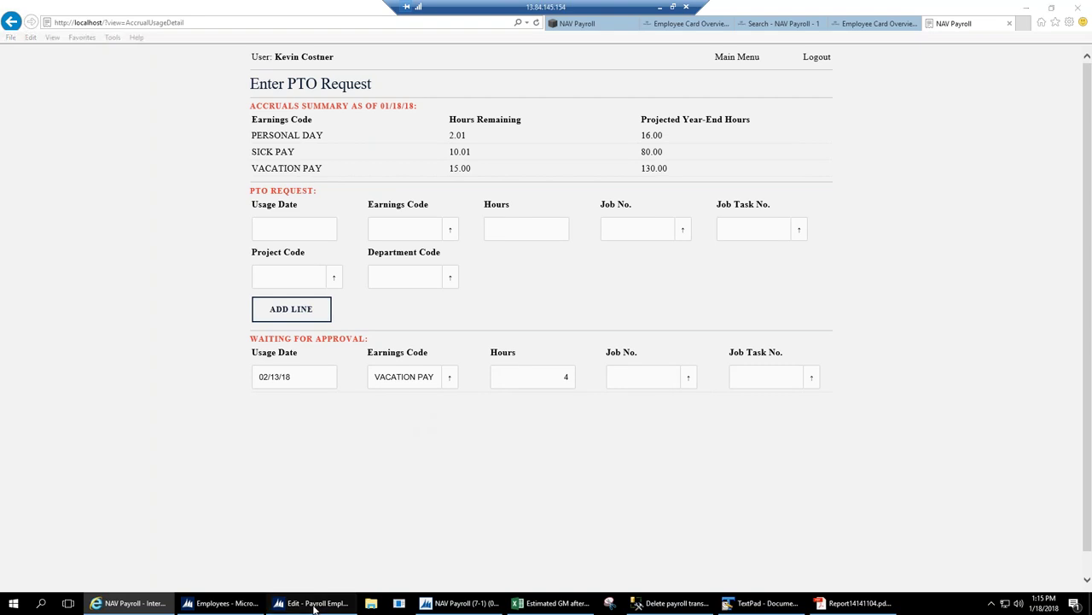
click(311, 603)
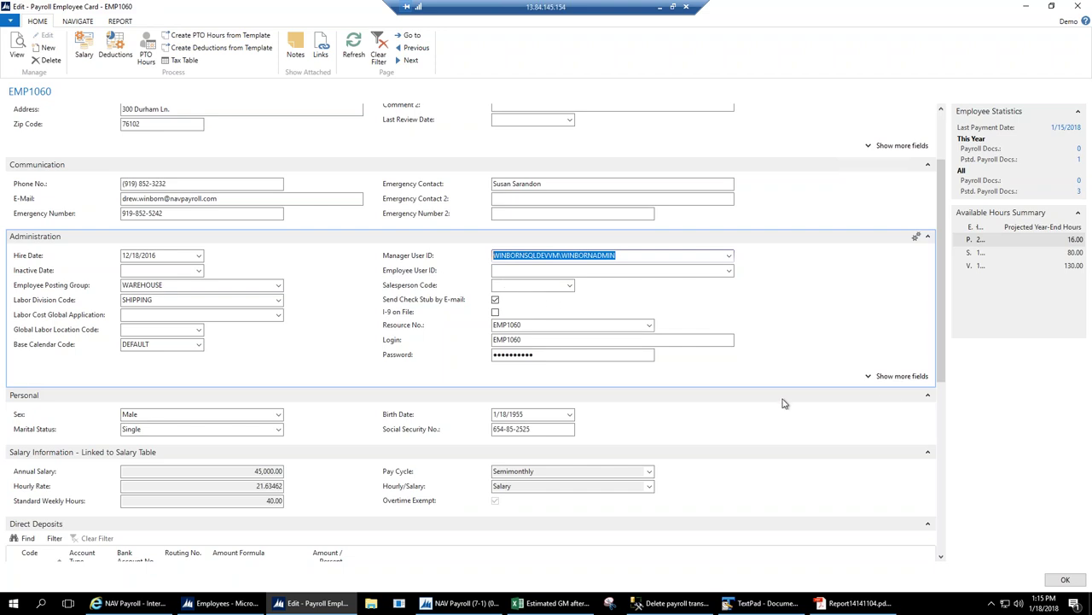
drag(941, 368, 938, 478)
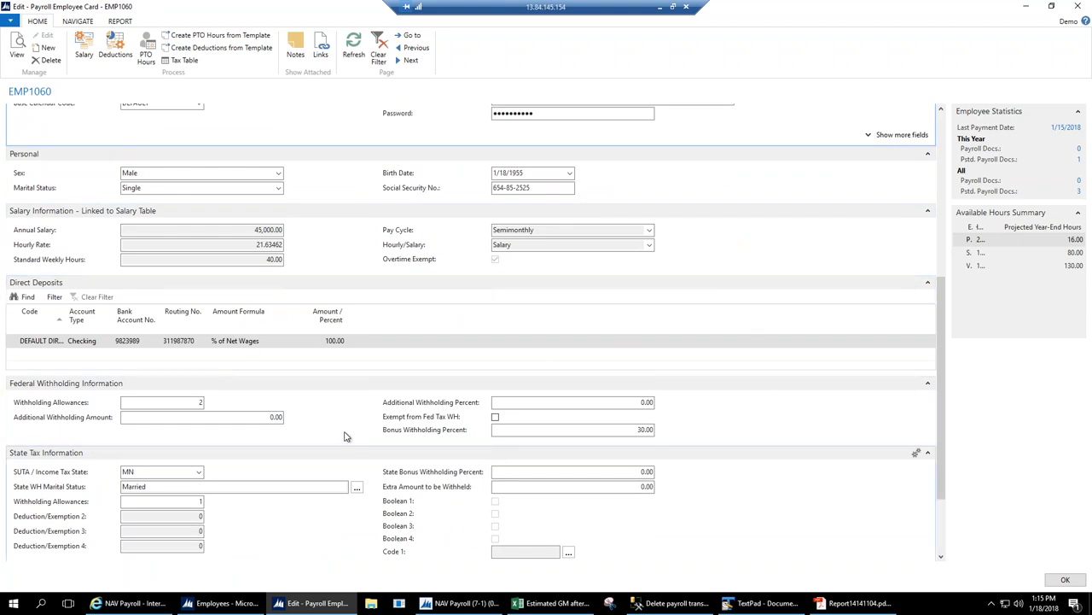
click(561, 429)
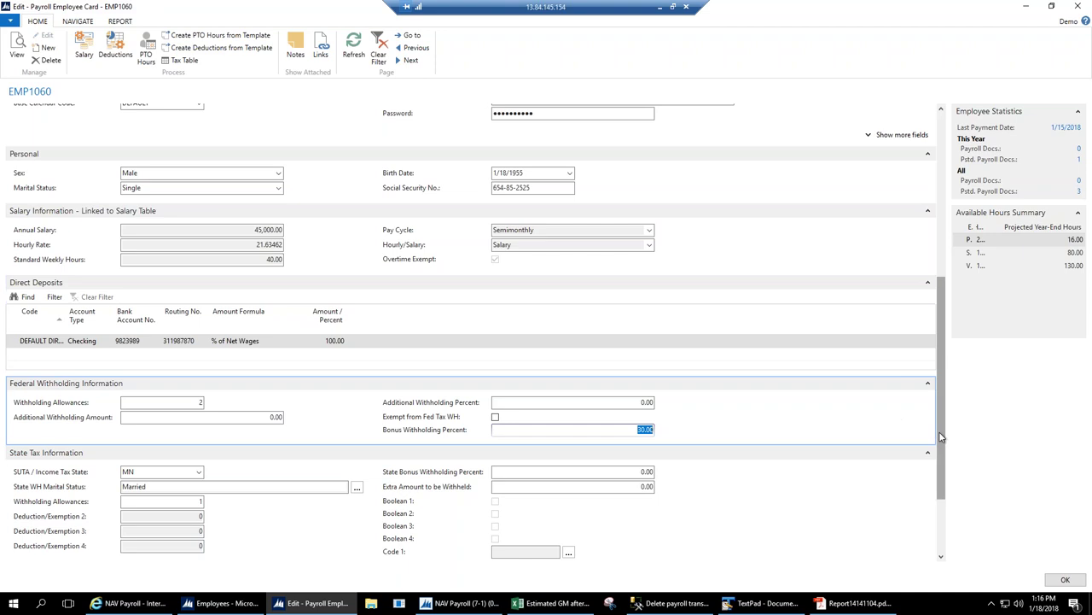
scroll(442, 406, up, 3)
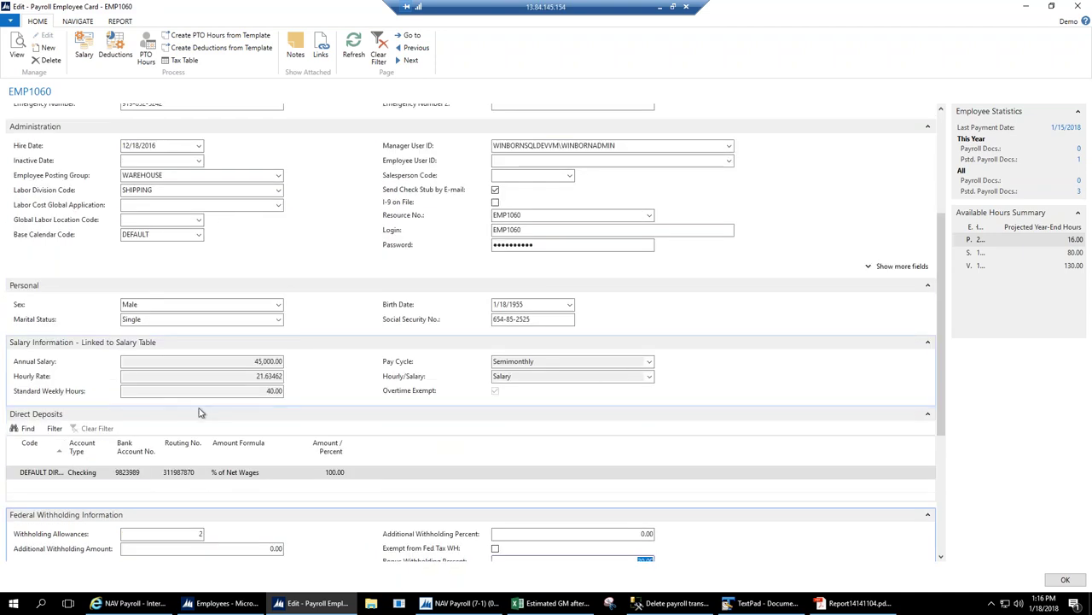
click(96, 53)
click(72, 172)
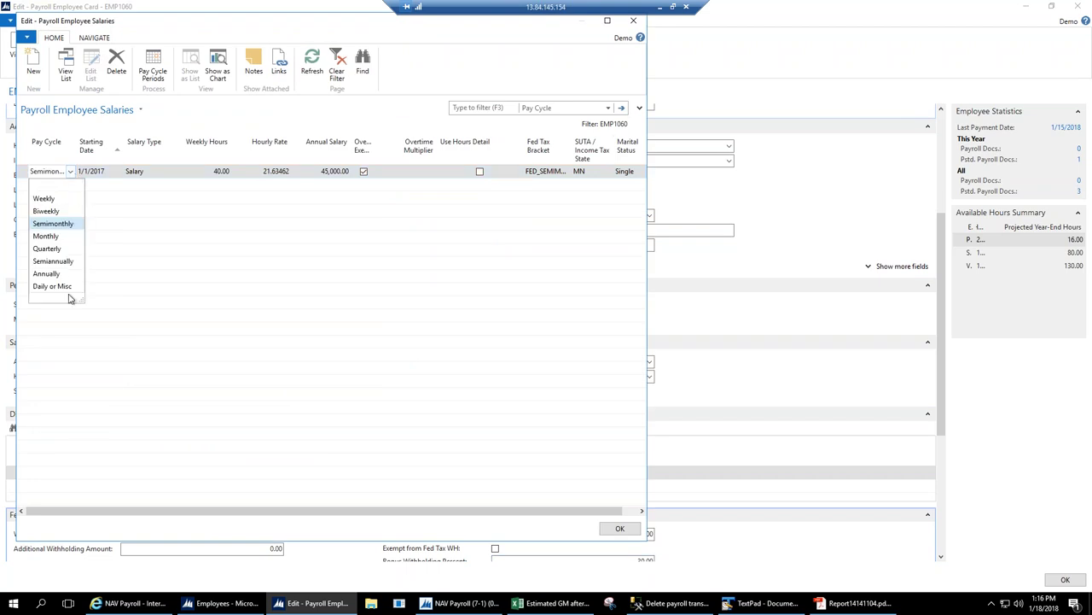
click(72, 172)
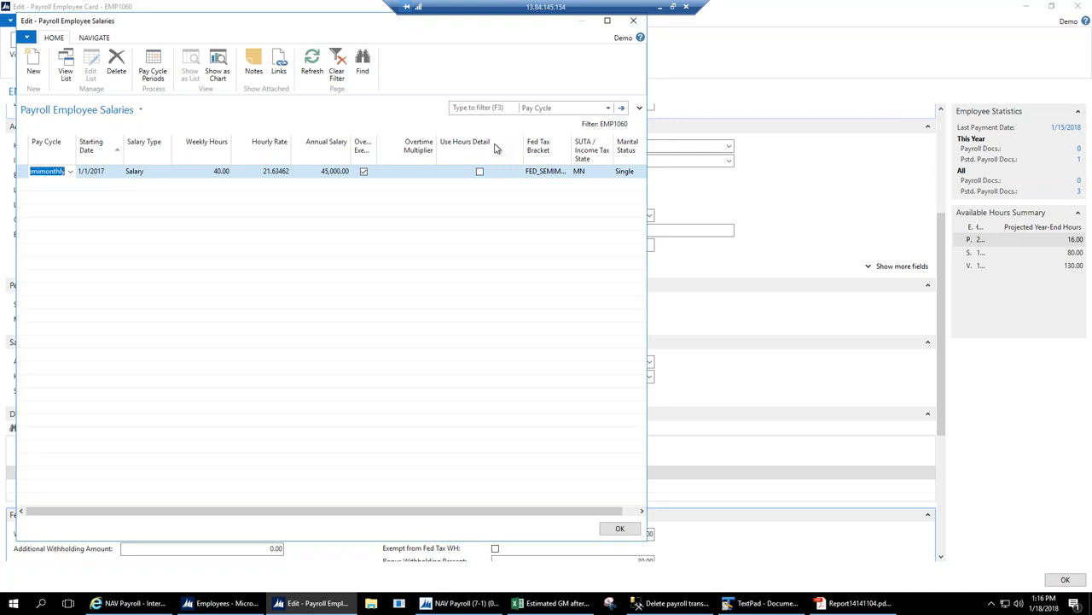
click(631, 23)
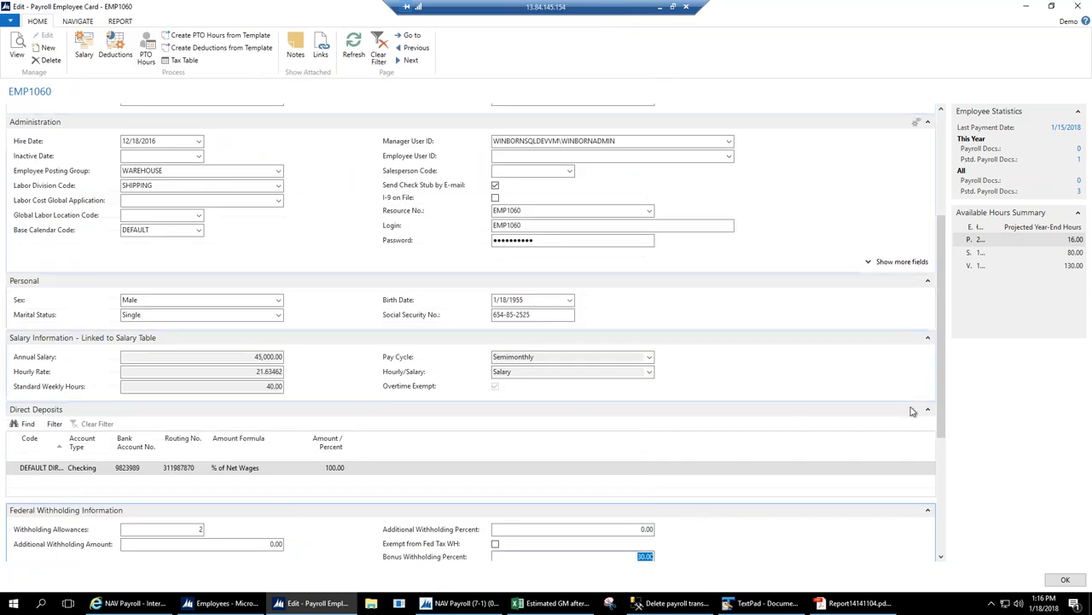
Close EMP1060's Payroll Employee Card with OK and bring the seven-employee Employees list forward
scroll(938, 418, down, 5)
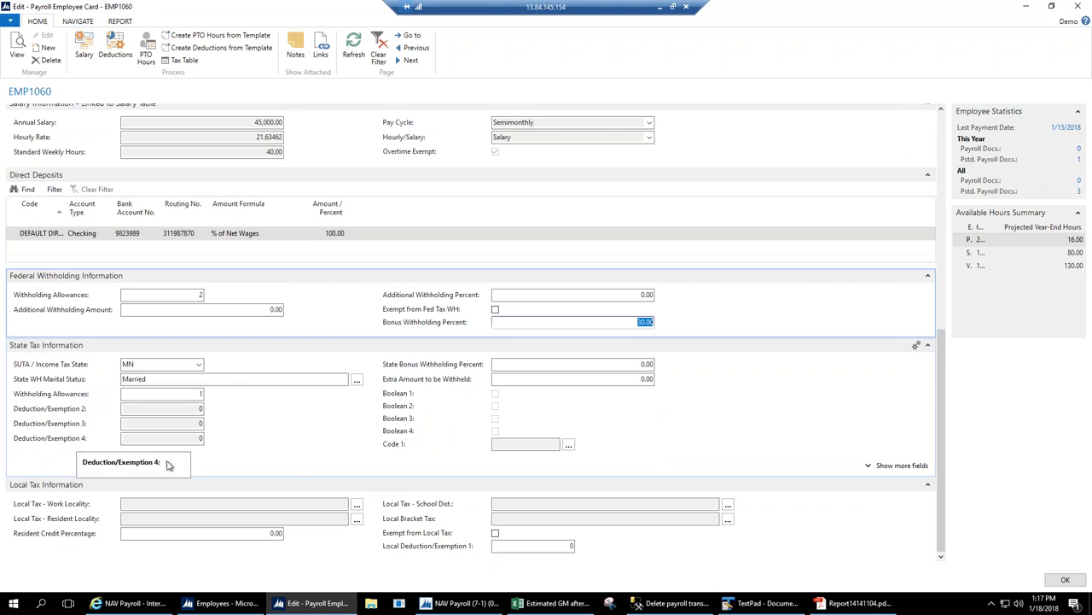
click(1066, 579)
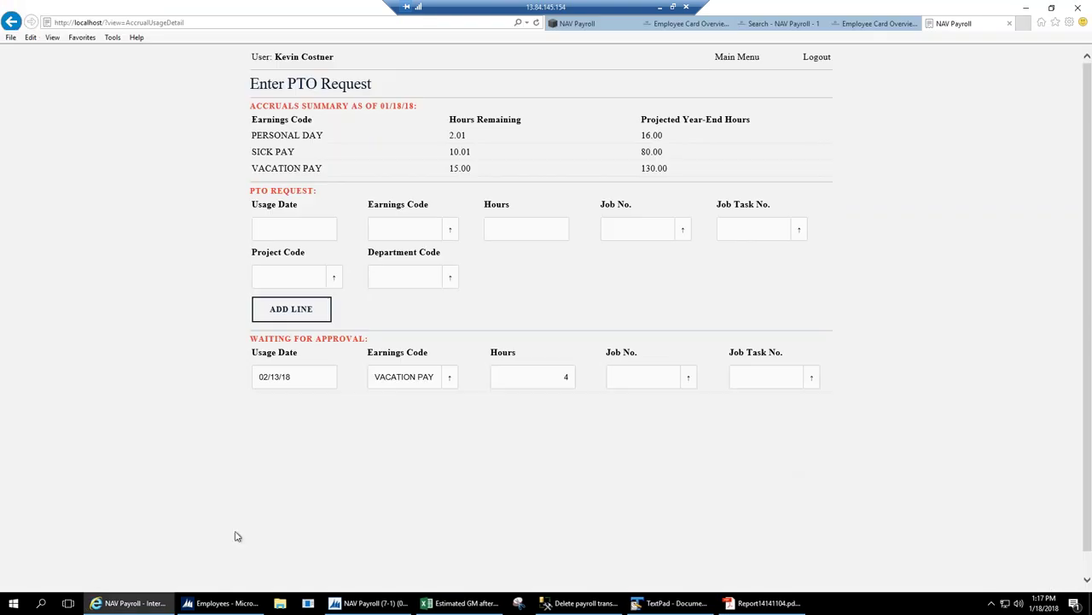
click(225, 605)
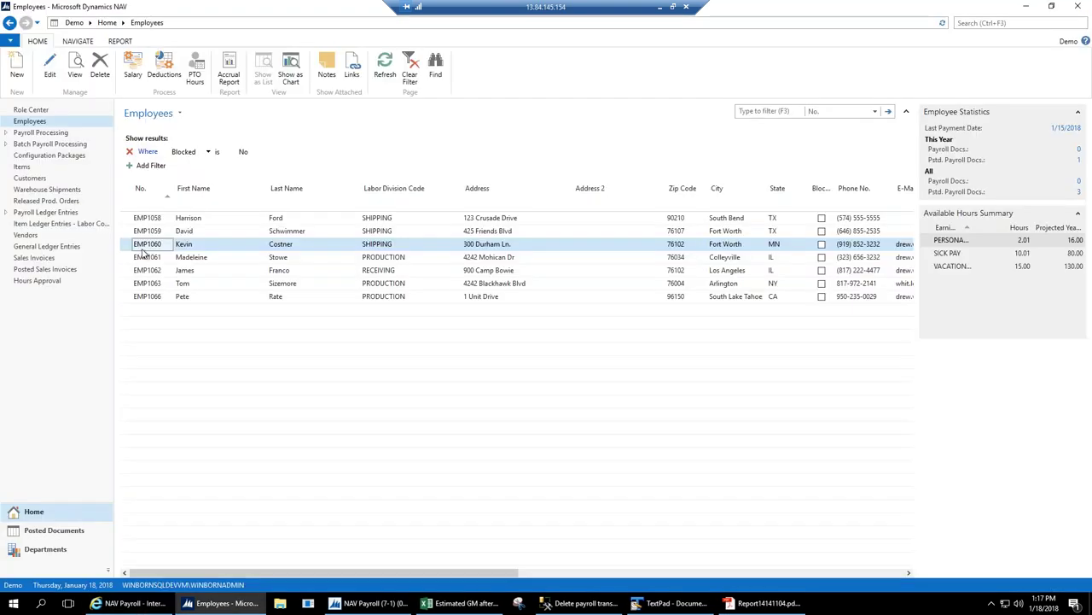
double_click(145, 297)
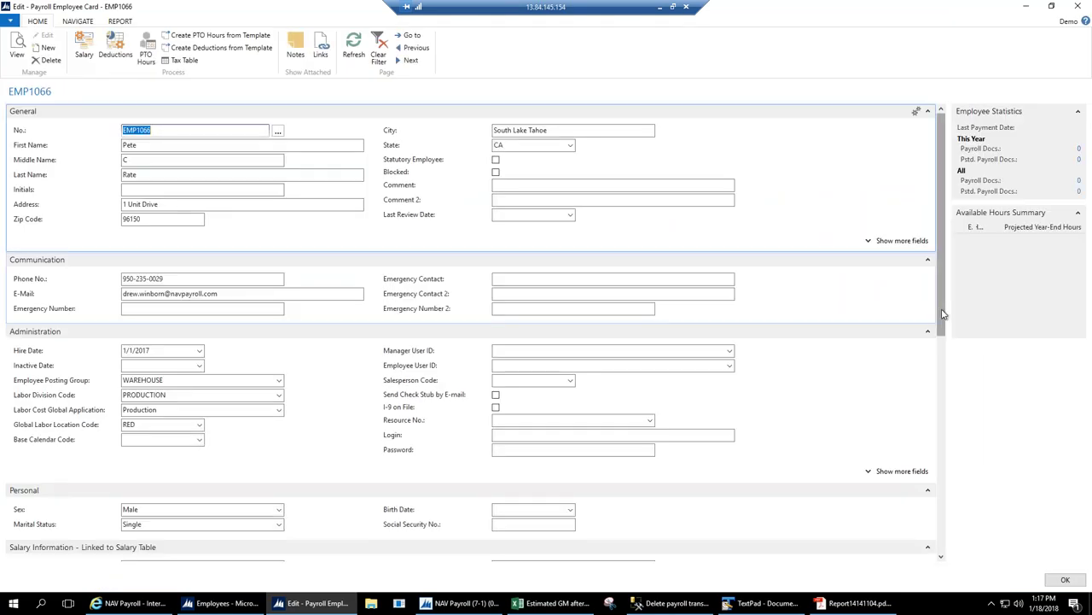
drag(941, 318, 846, 514)
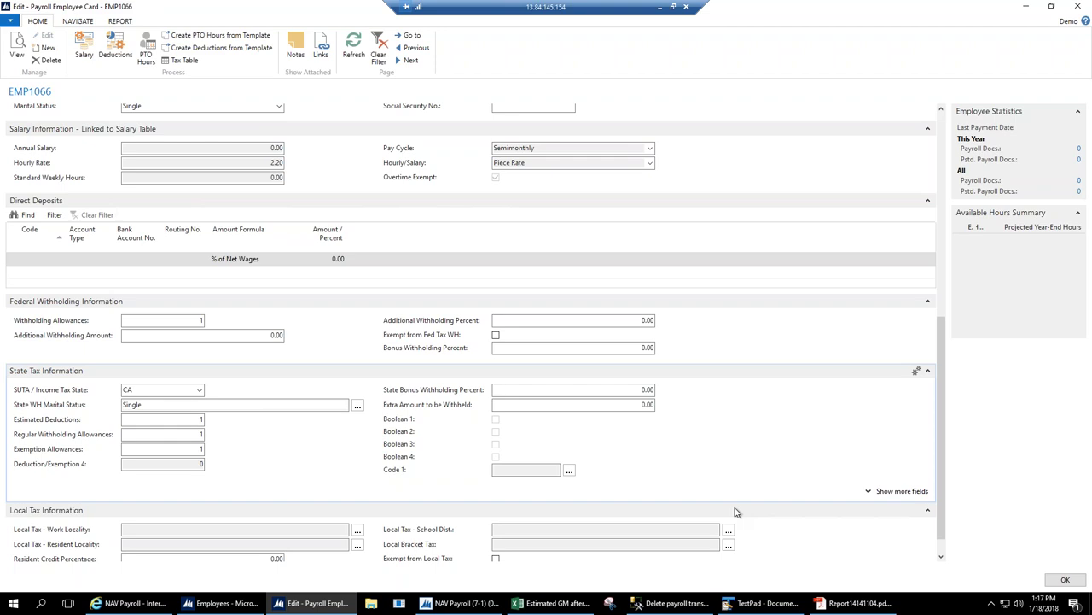
Close EMP1066's card, open EMP1060's card and view its HEALTH INSURANCE and 401KPLAN deductions
click(1065, 579)
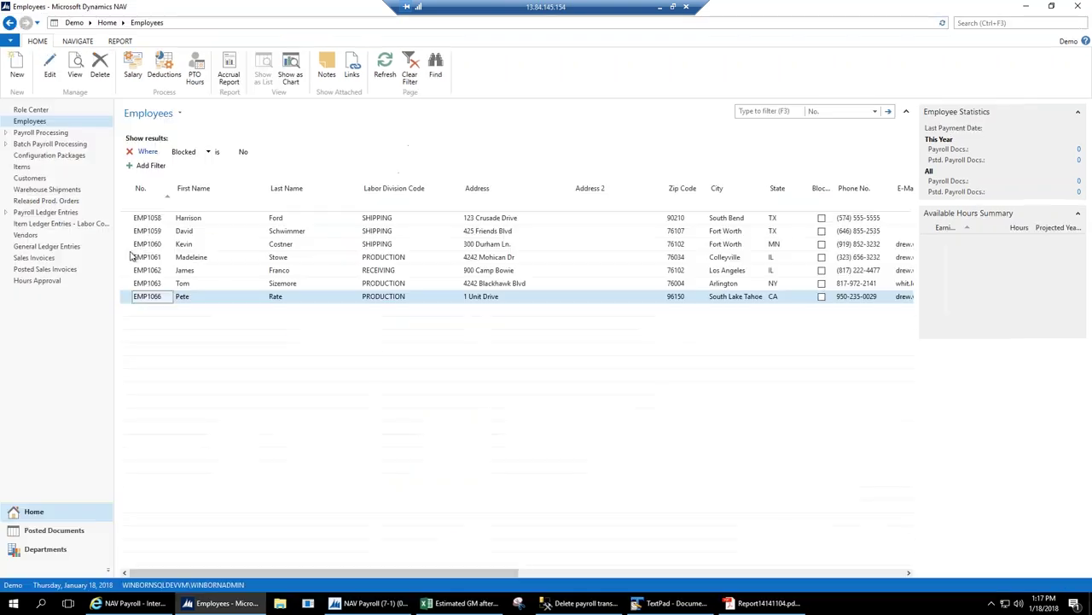
double_click(146, 245)
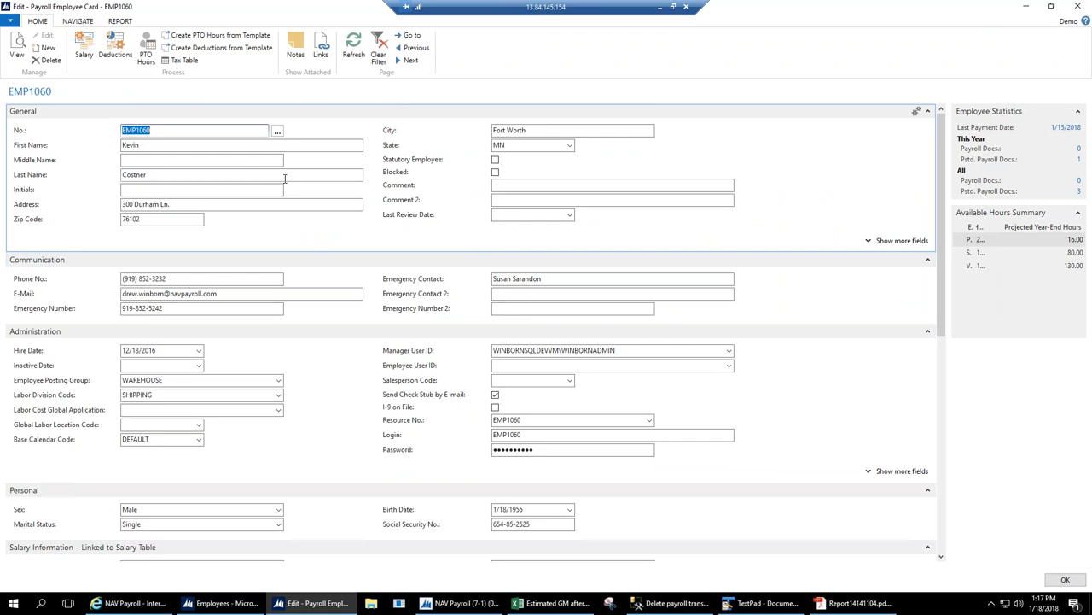
click(113, 47)
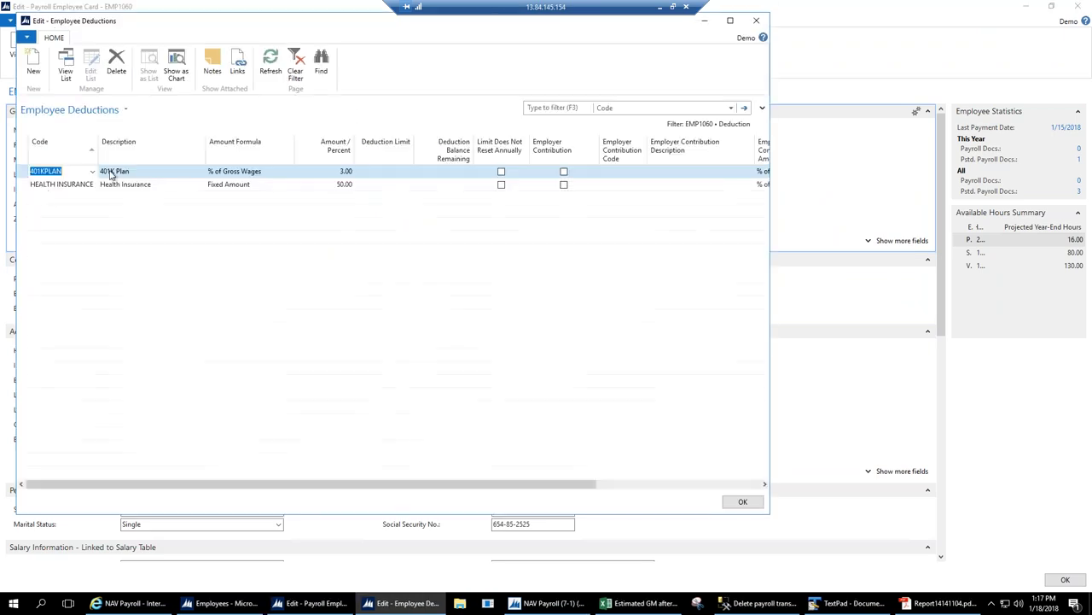
click(28, 187)
shift+click(28, 174)
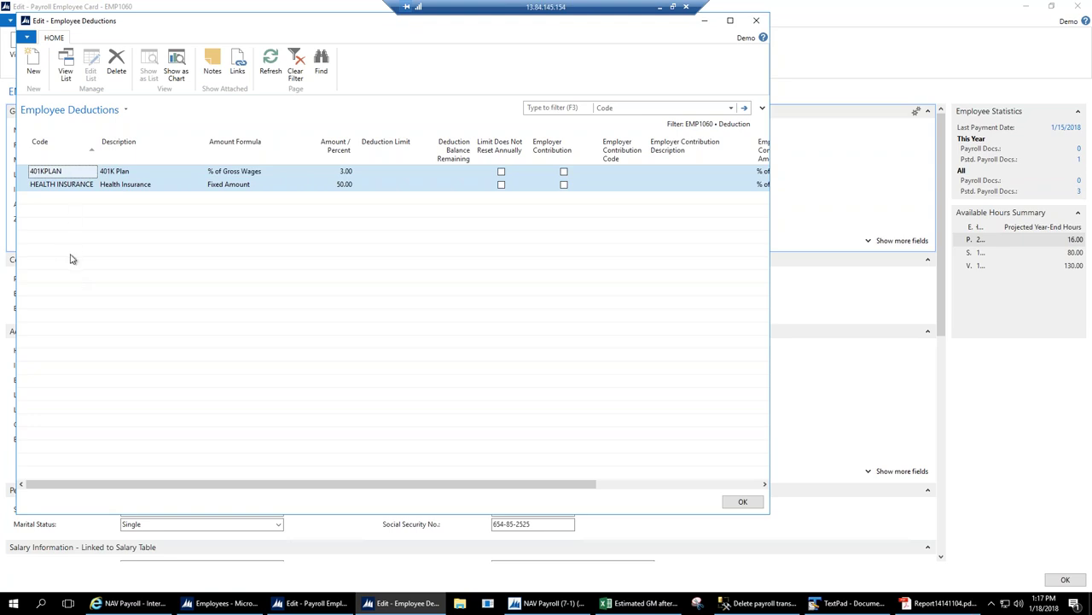
Keep 401KPLAN at % of Gross Wages and demonstrate the E401K employer contribution before unchecking it
click(252, 174)
click(287, 172)
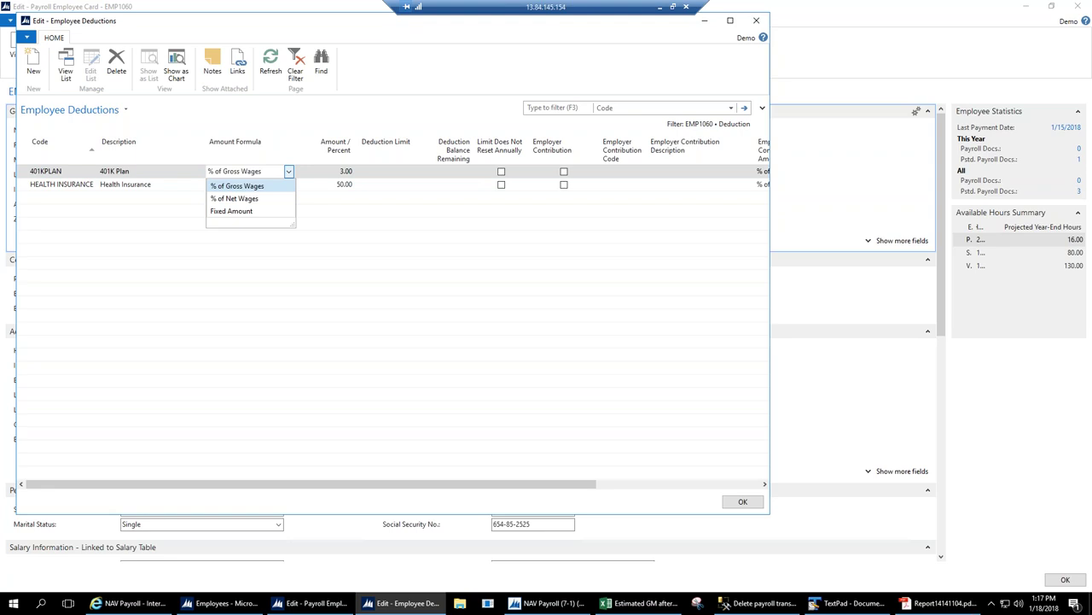
click(237, 185)
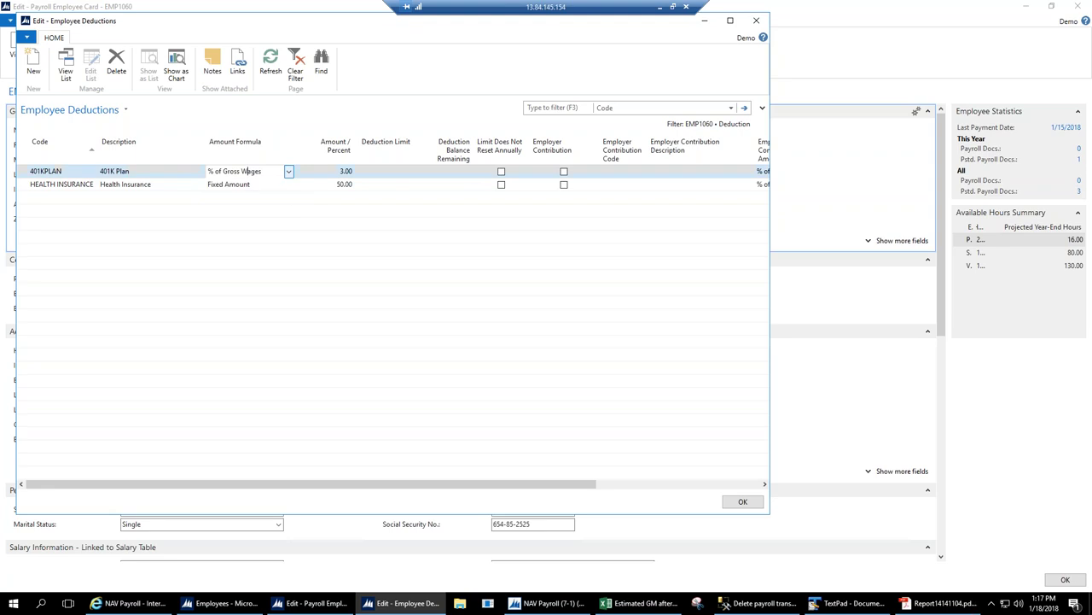
click(563, 173)
click(628, 179)
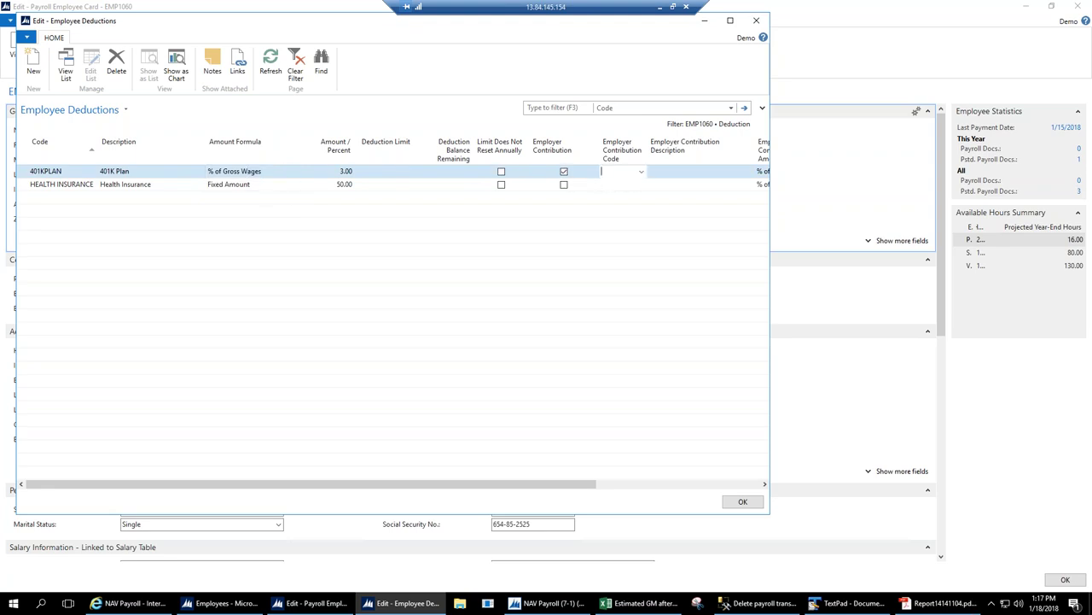
click(642, 173)
click(625, 220)
click(563, 173)
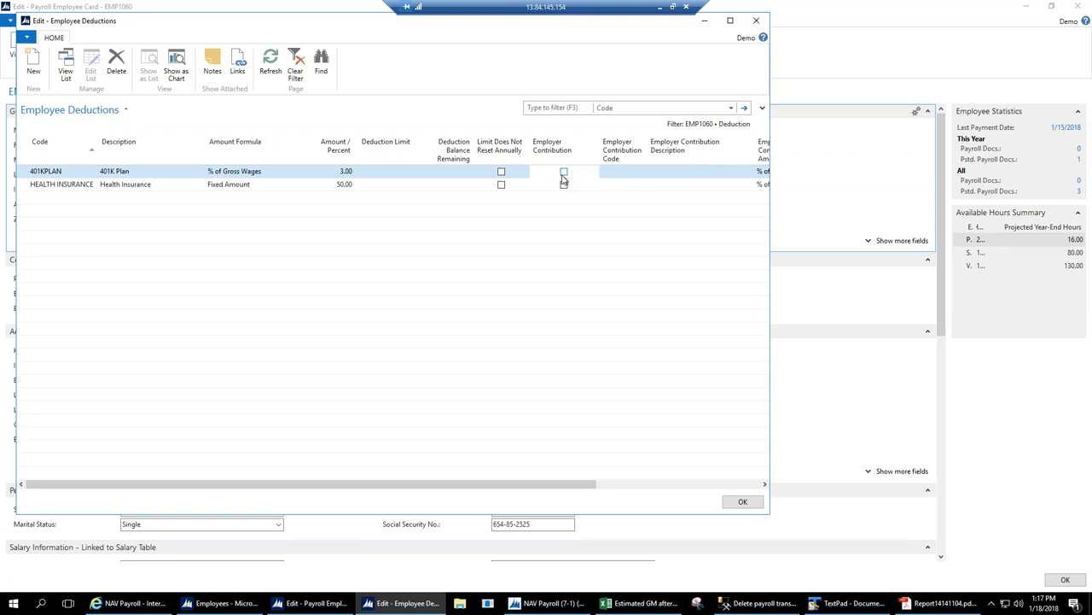
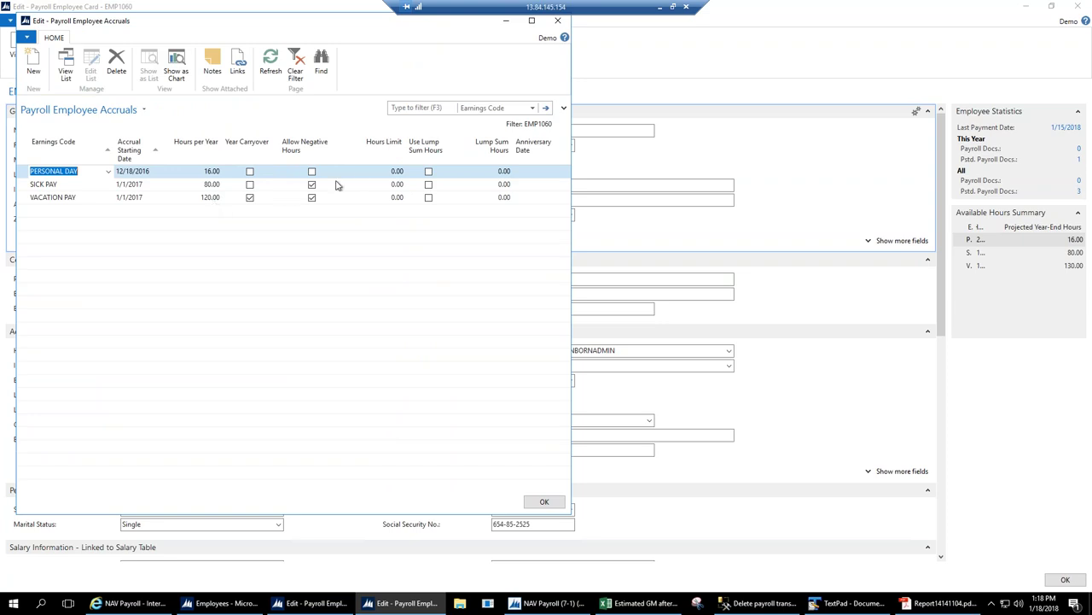
Review PERSONAL DAY's lump sum, anniversary date, 16.00 hours per year and hours limit, then close Accruals
click(507, 173)
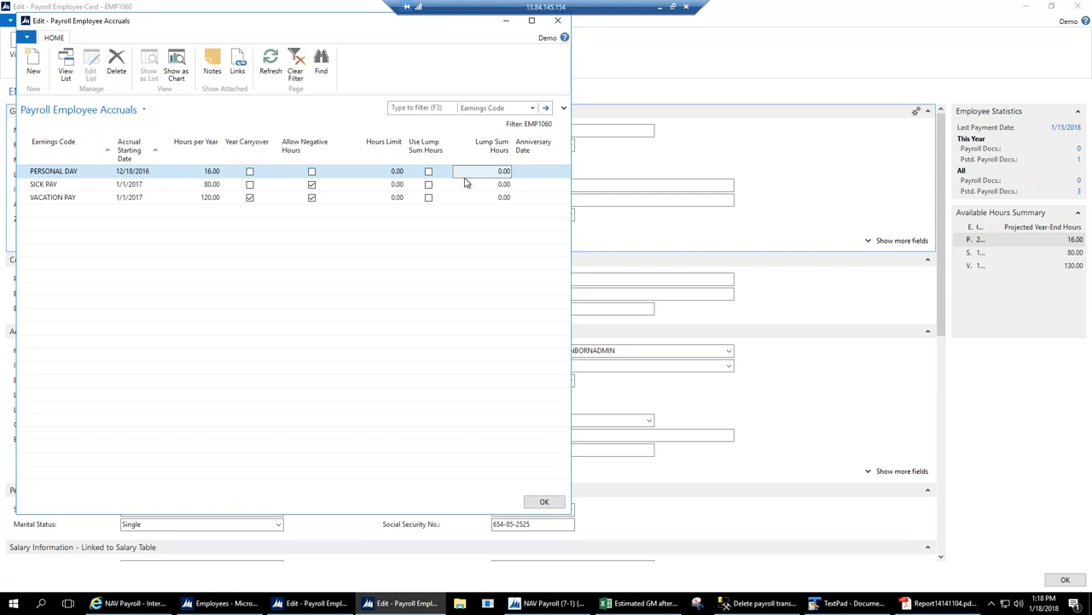
key(Tab)
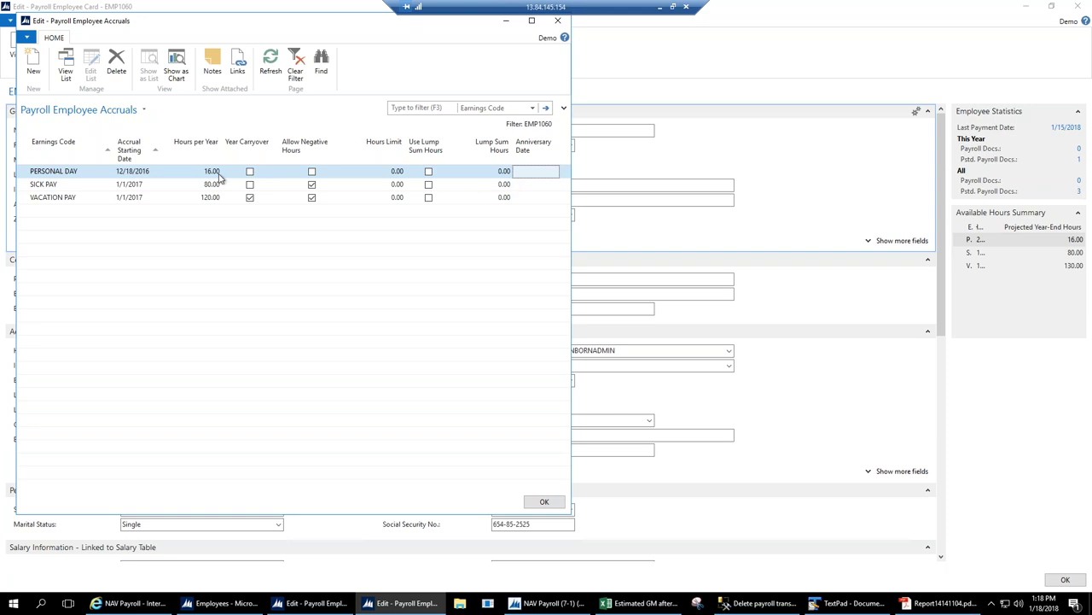
click(183, 174)
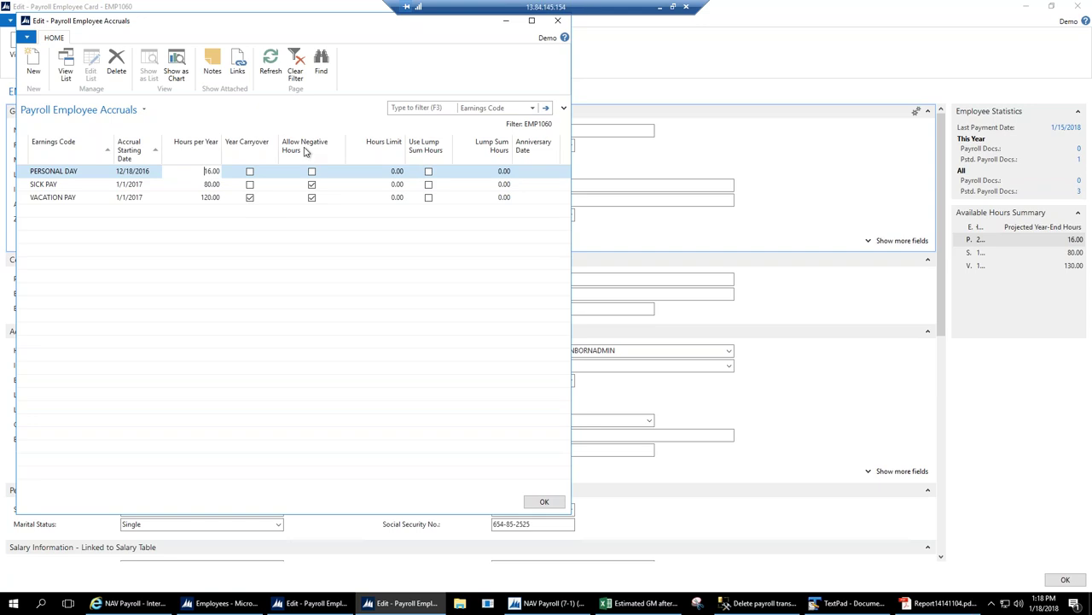
click(384, 175)
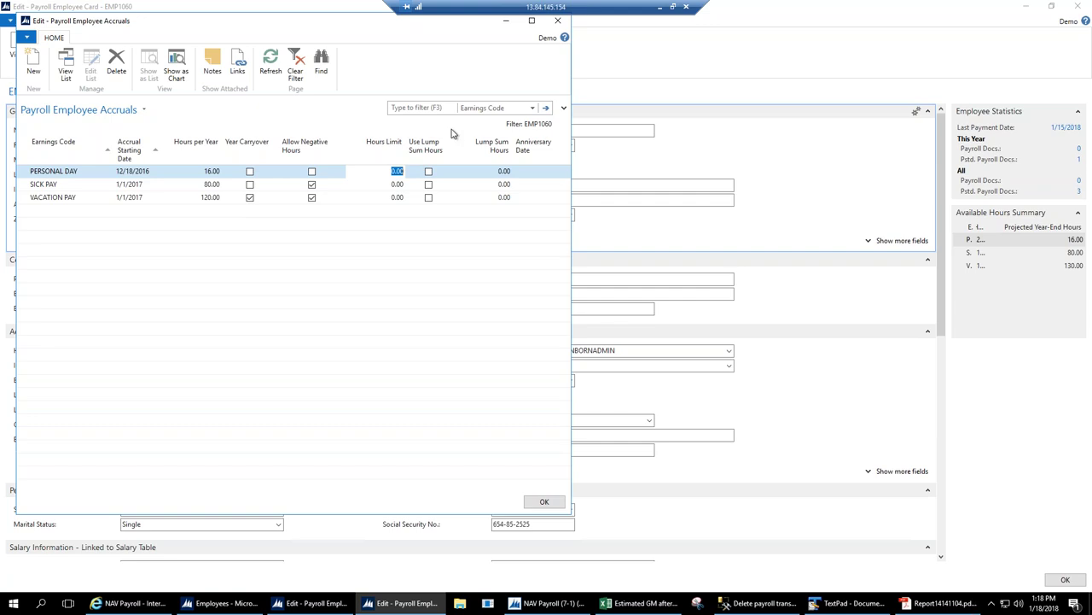
click(567, 23)
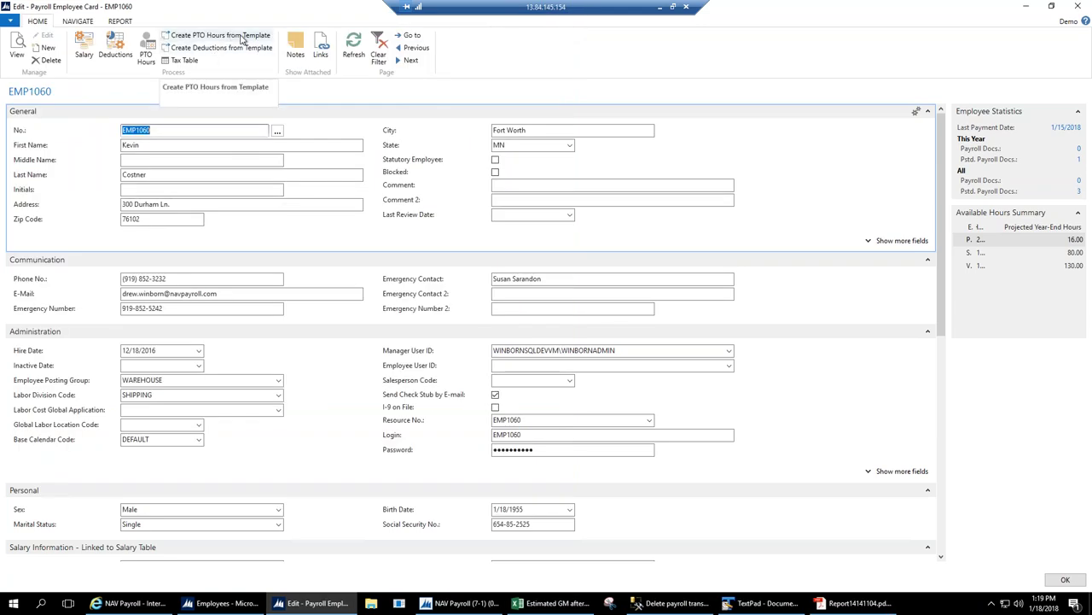
Open and cancel the Create PTO Hours and Create Employee Deductions dialogs without running them
click(242, 37)
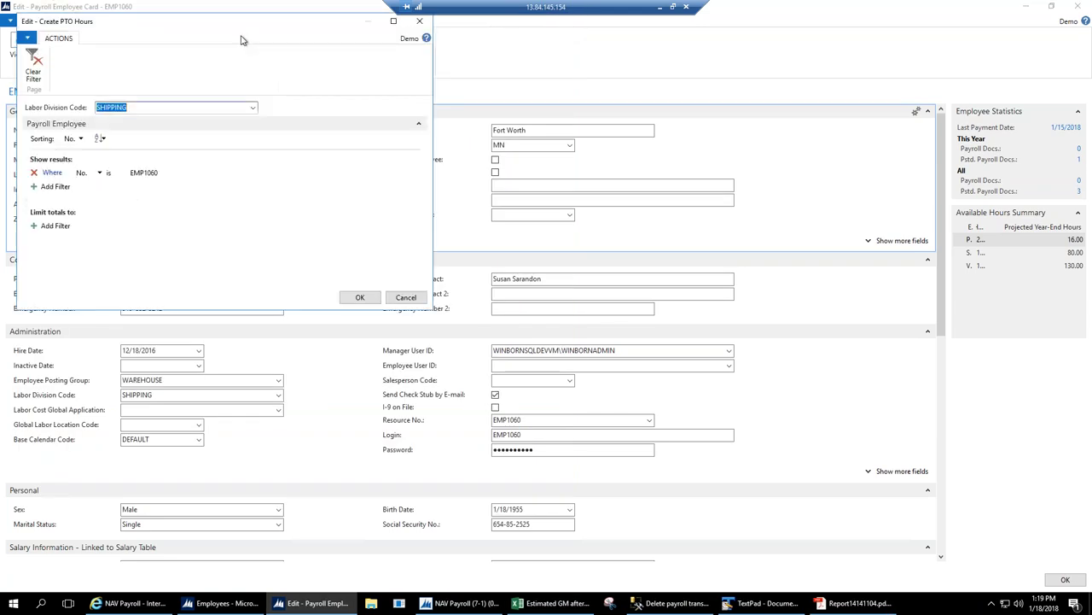
drag(270, 24, 277, 65)
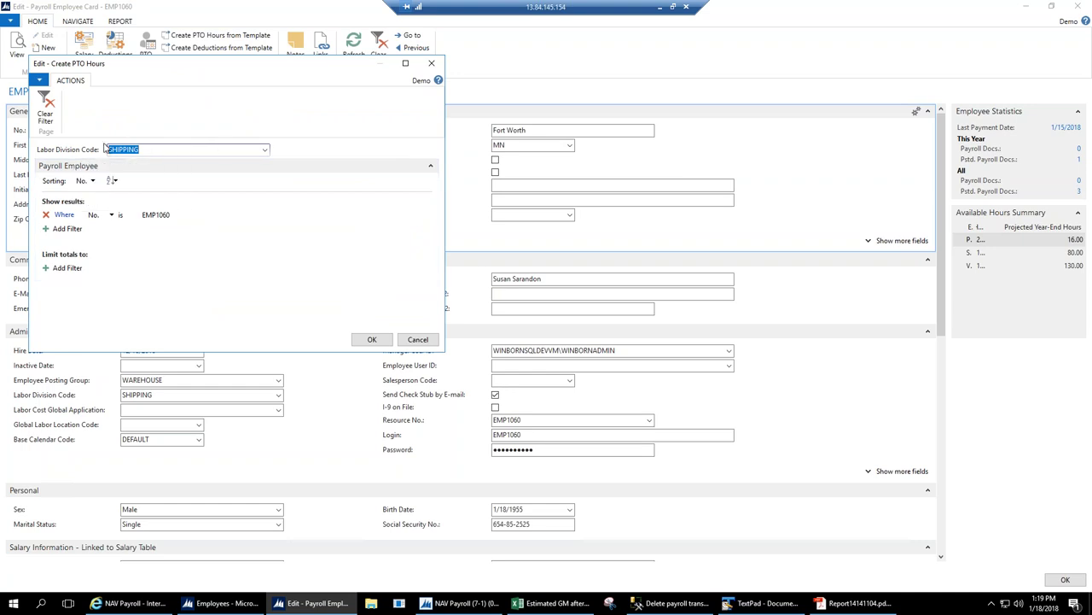
click(432, 65)
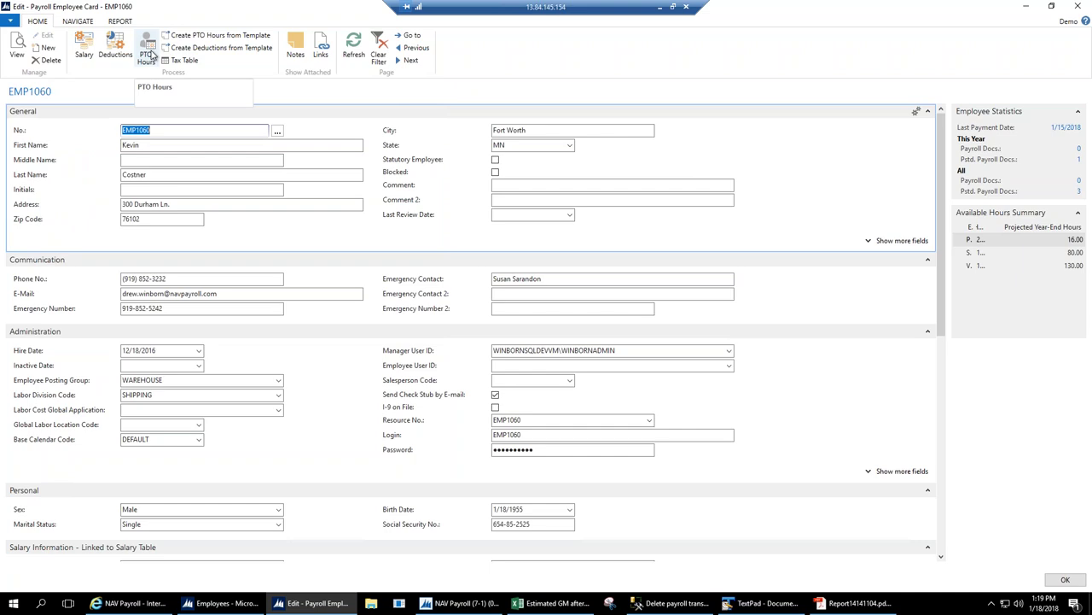
click(218, 48)
click(194, 20)
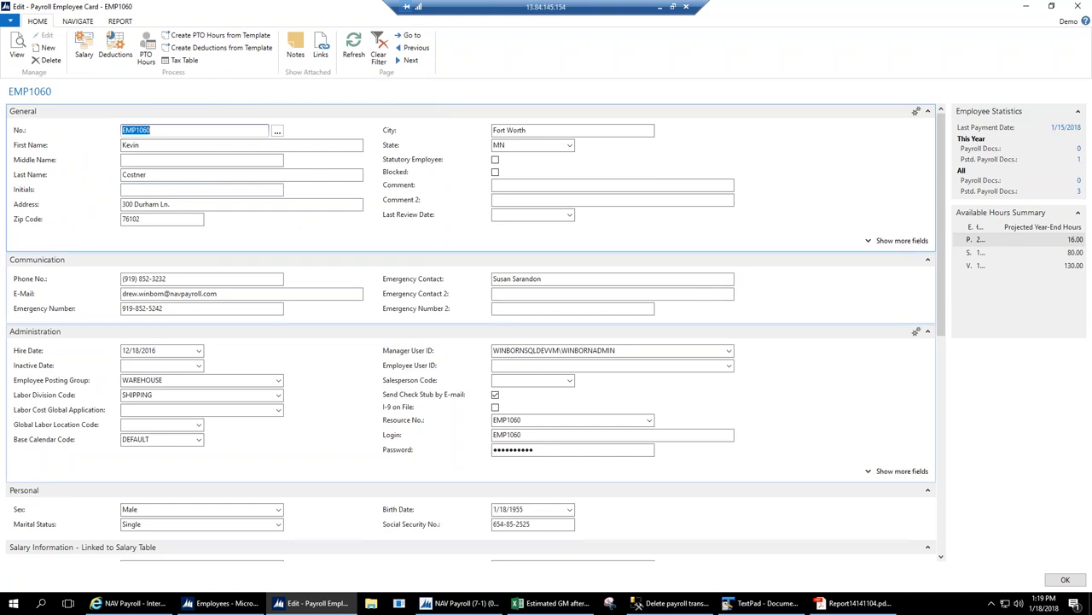
Close the employee card and switch to the Departments overview
drag(944, 330, 944, 522)
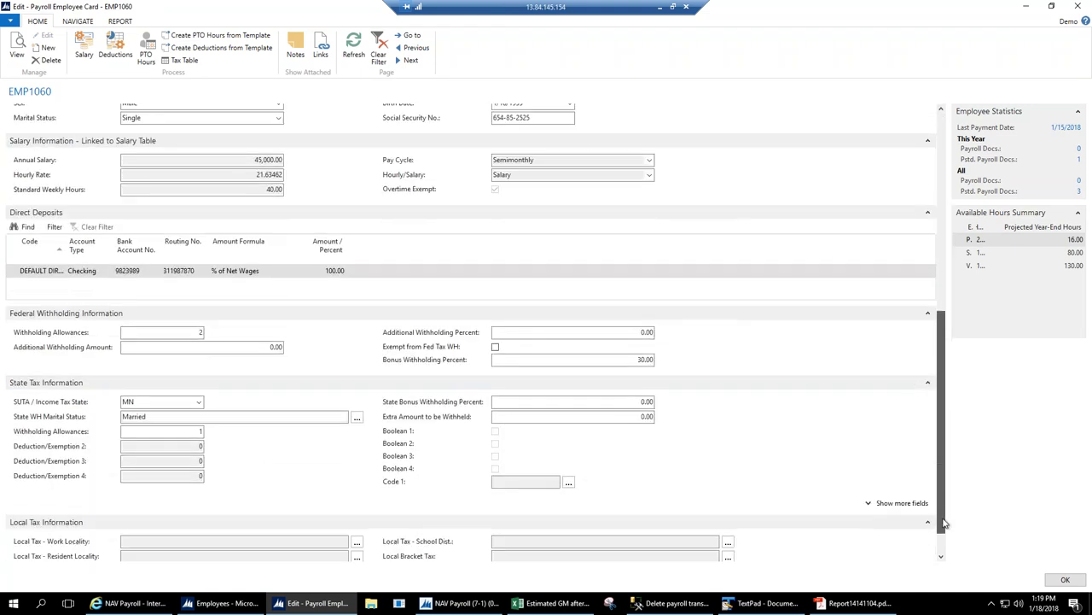
click(1060, 580)
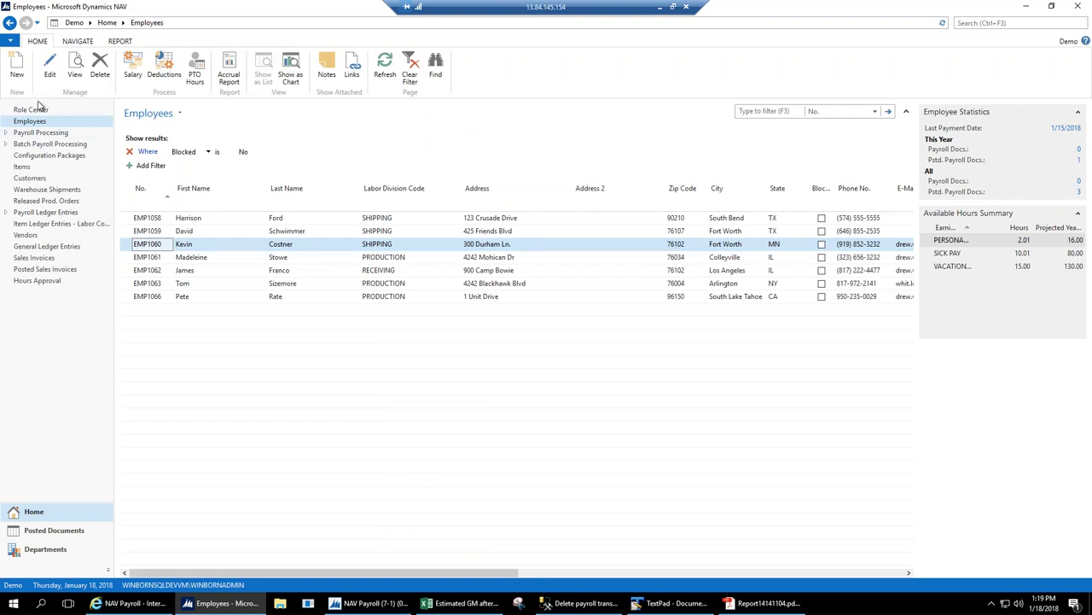
click(41, 554)
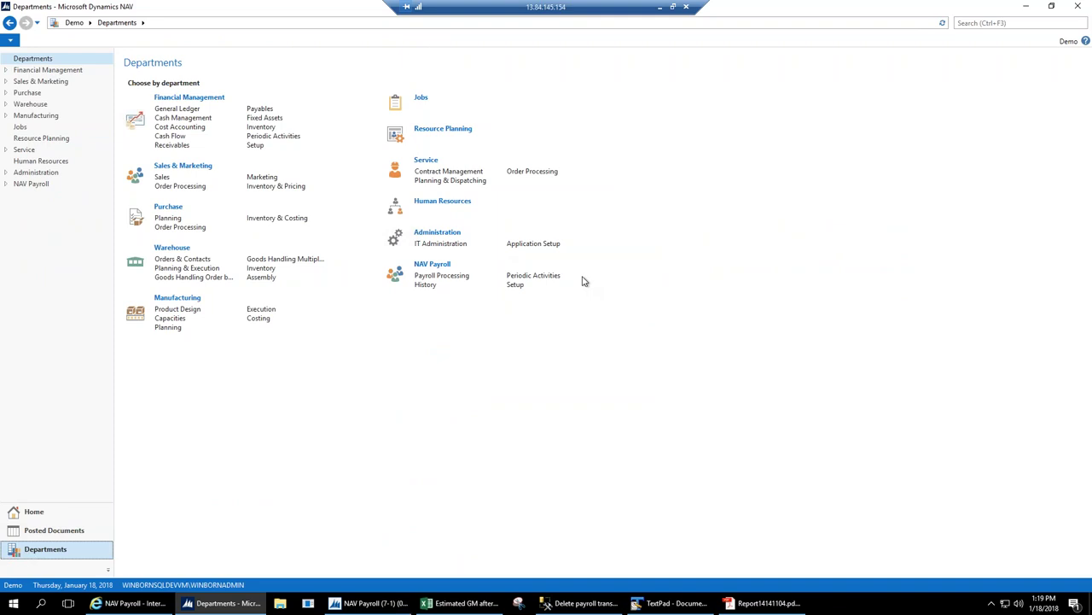
Open Employee TimeClock Cross-Ref. from Payroll Setup and filter Type to Earnings Code only
click(516, 286)
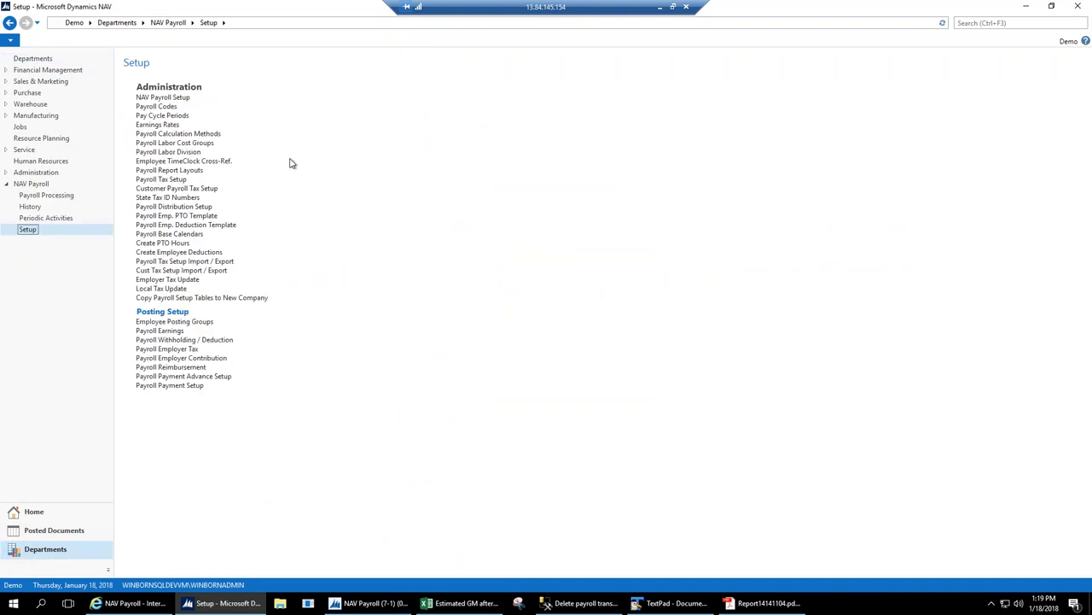
click(229, 162)
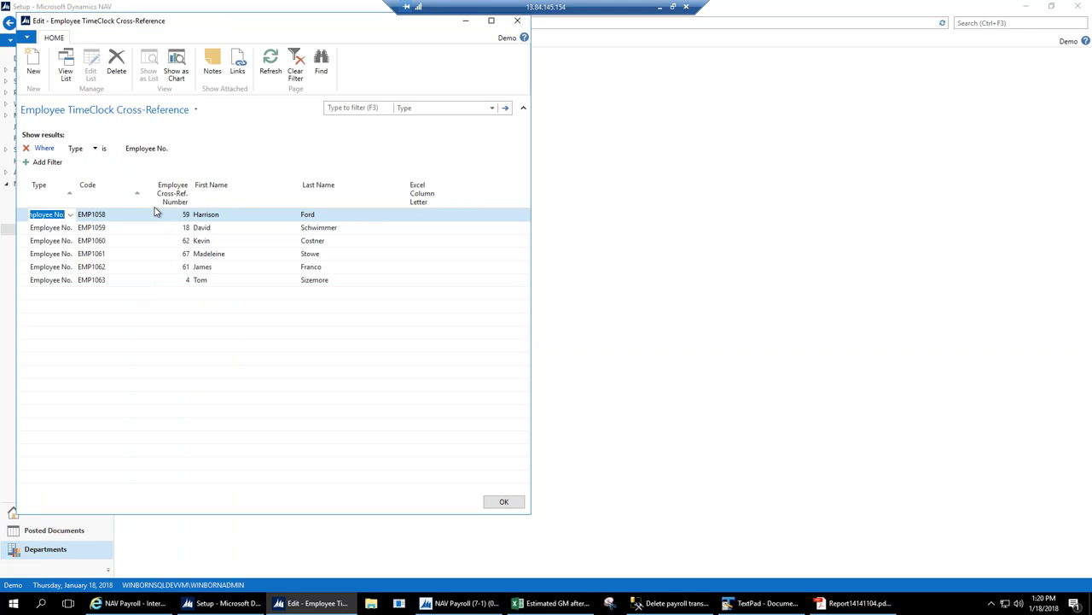
click(147, 150)
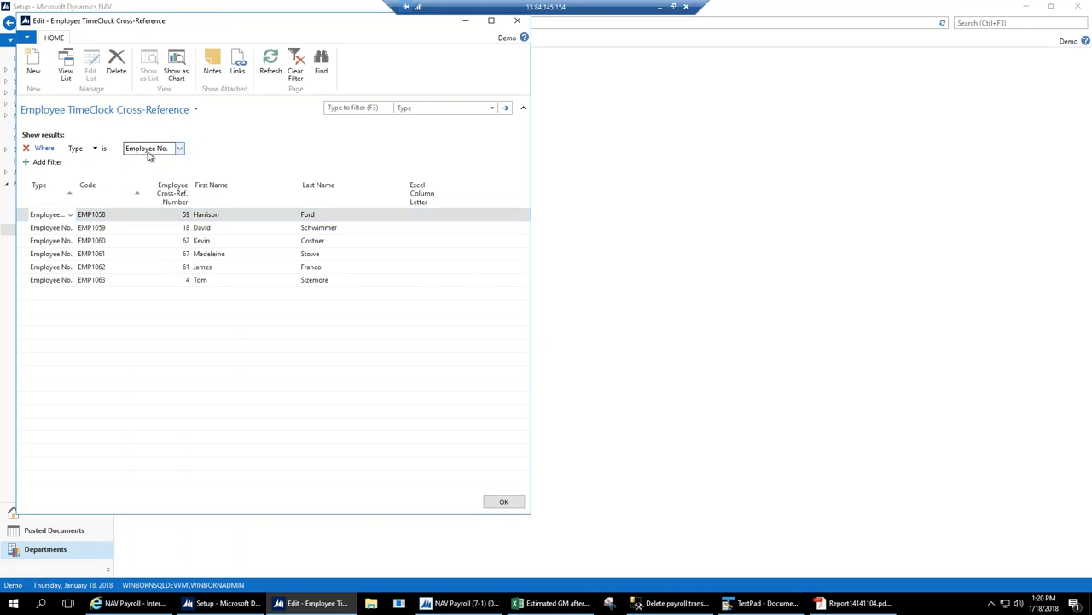
click(181, 150)
click(149, 171)
click(148, 181)
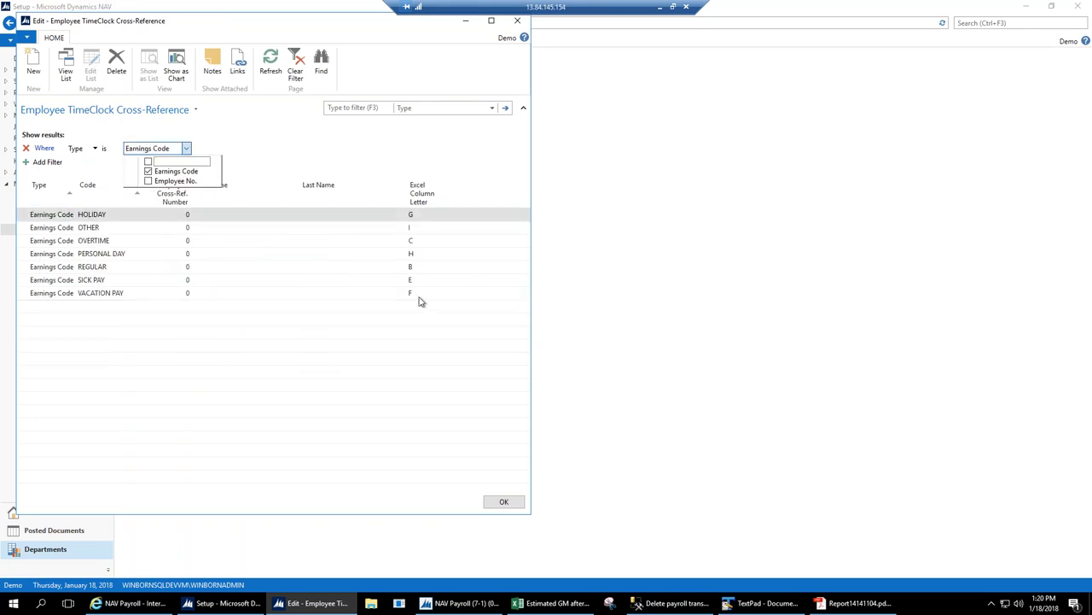
click(111, 220)
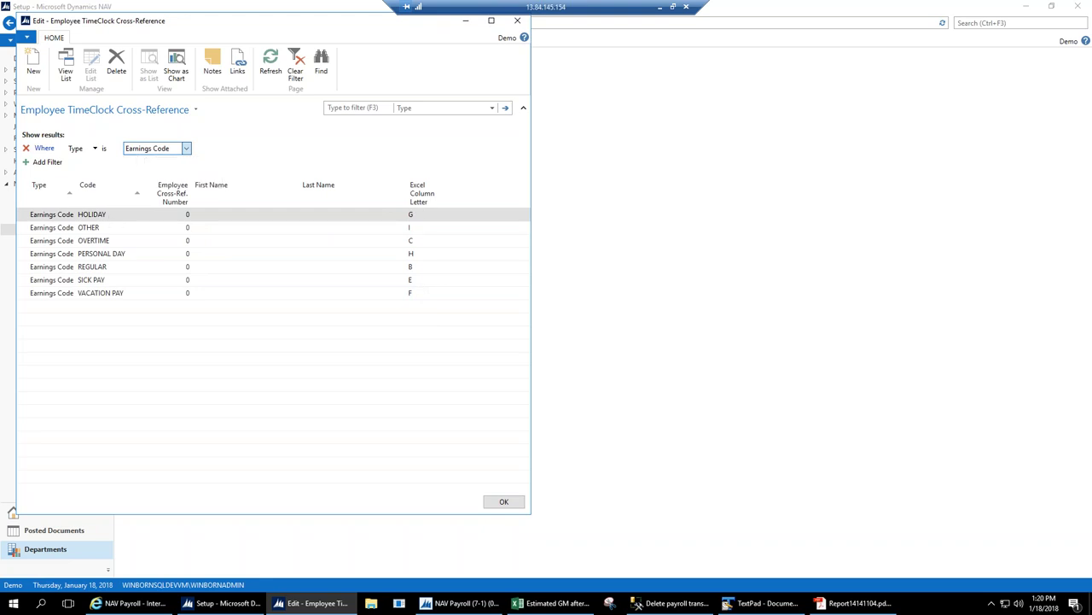
key(Down)
key(Down)
key(Down)
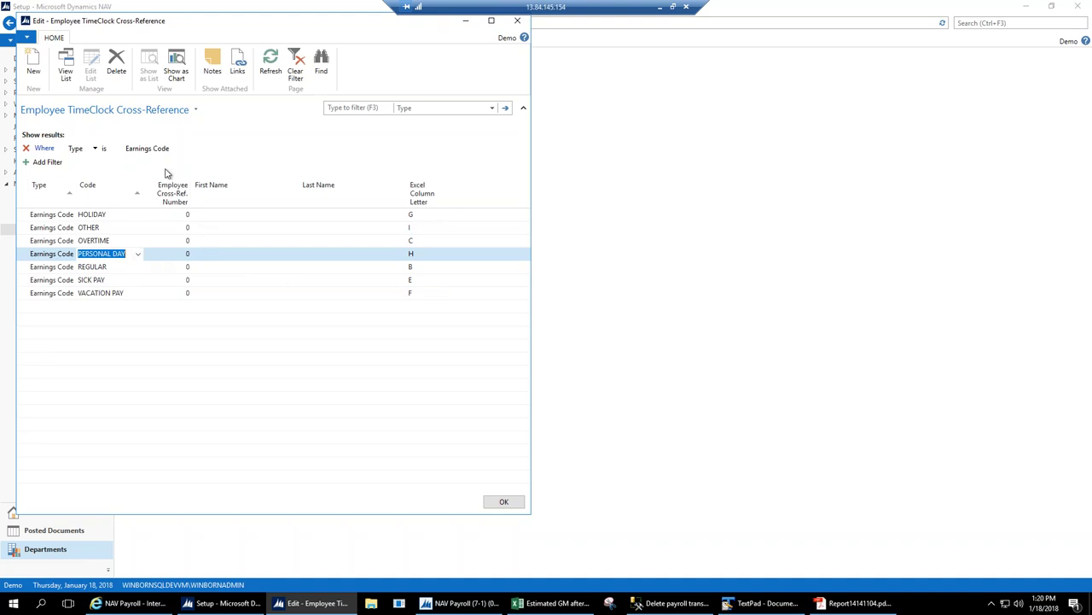
Launch Hours Detail Import from Periodic Activities and open the 2018week6 timeclock file in Notepad
click(517, 20)
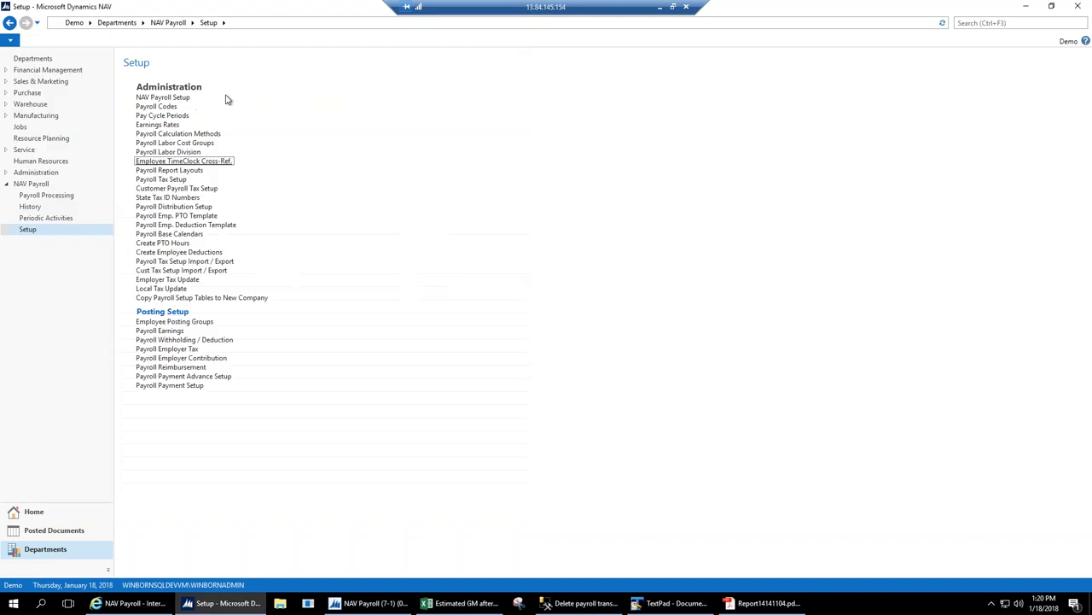
click(168, 23)
click(301, 99)
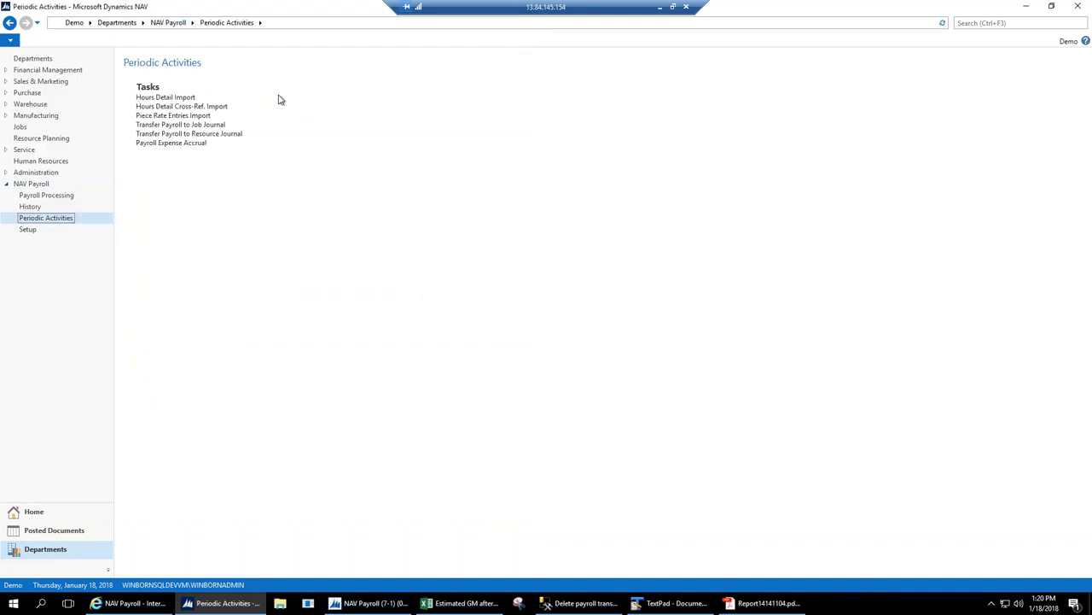
click(193, 95)
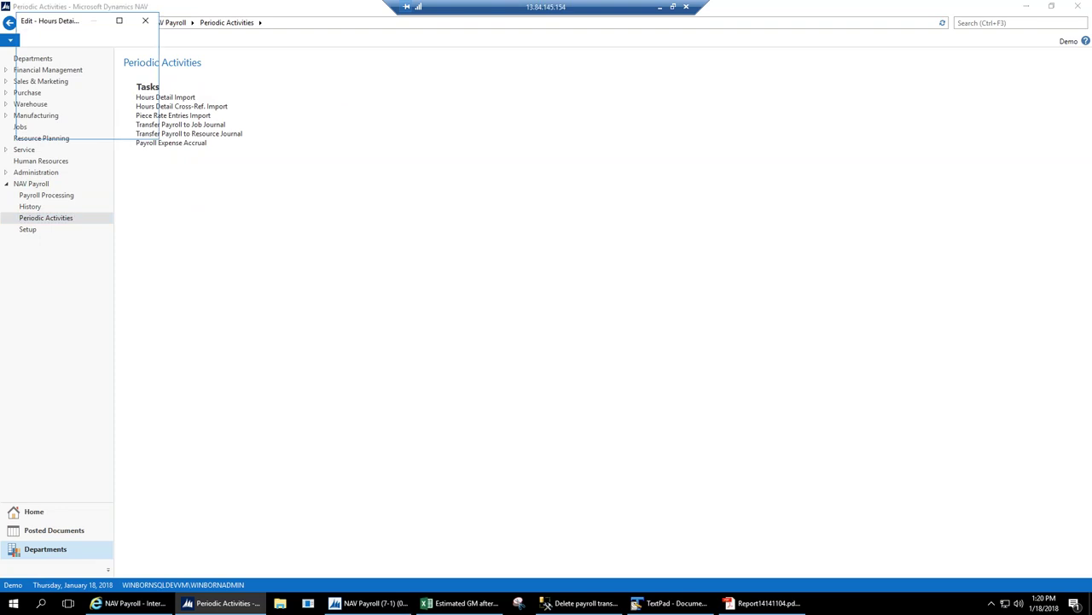
click(88, 133)
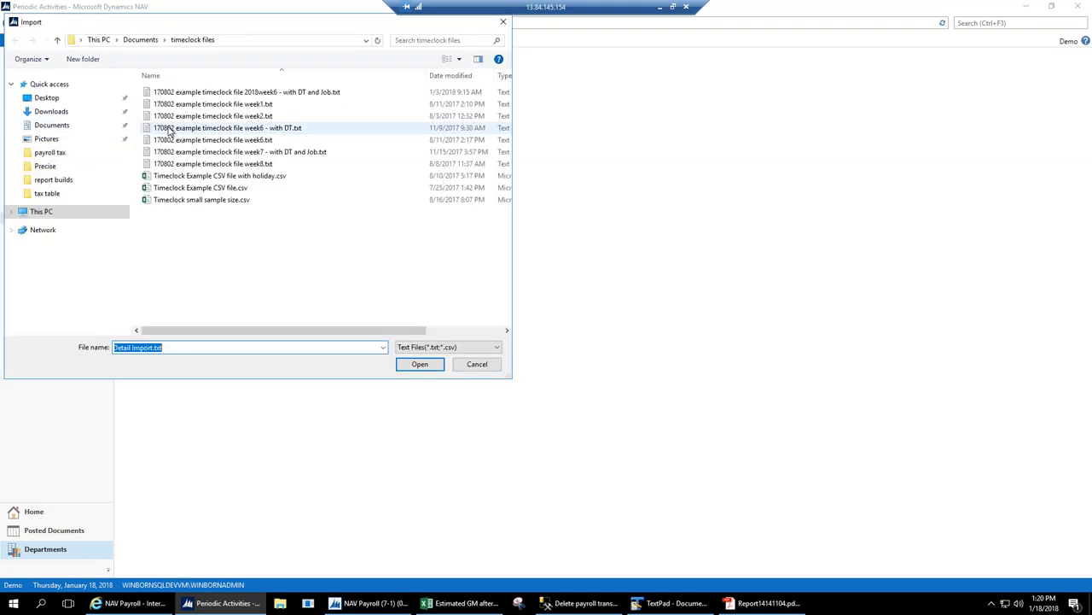
right_click(188, 94)
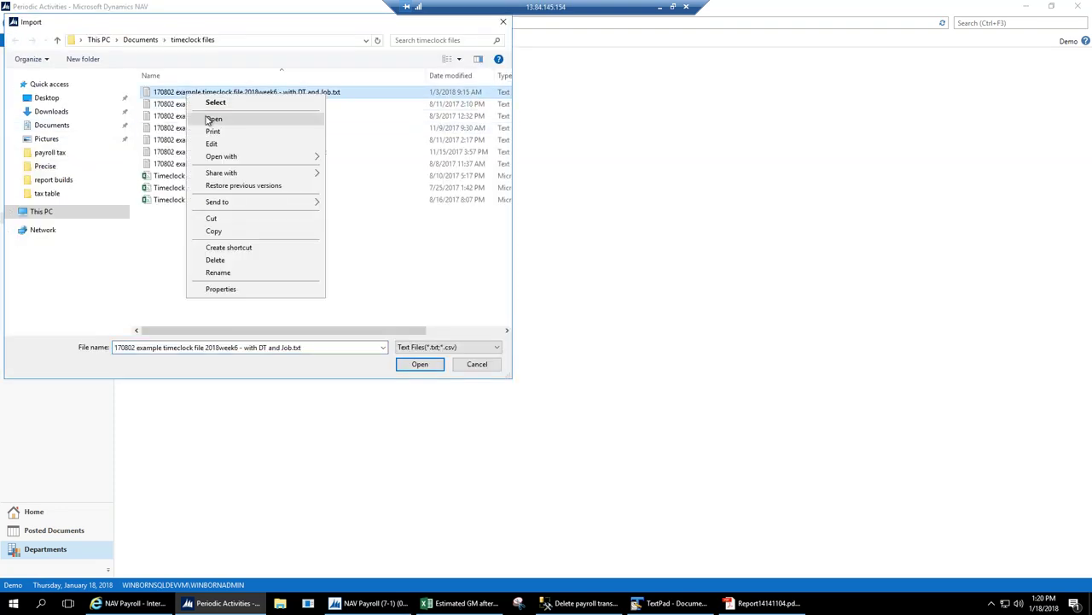
click(213, 119)
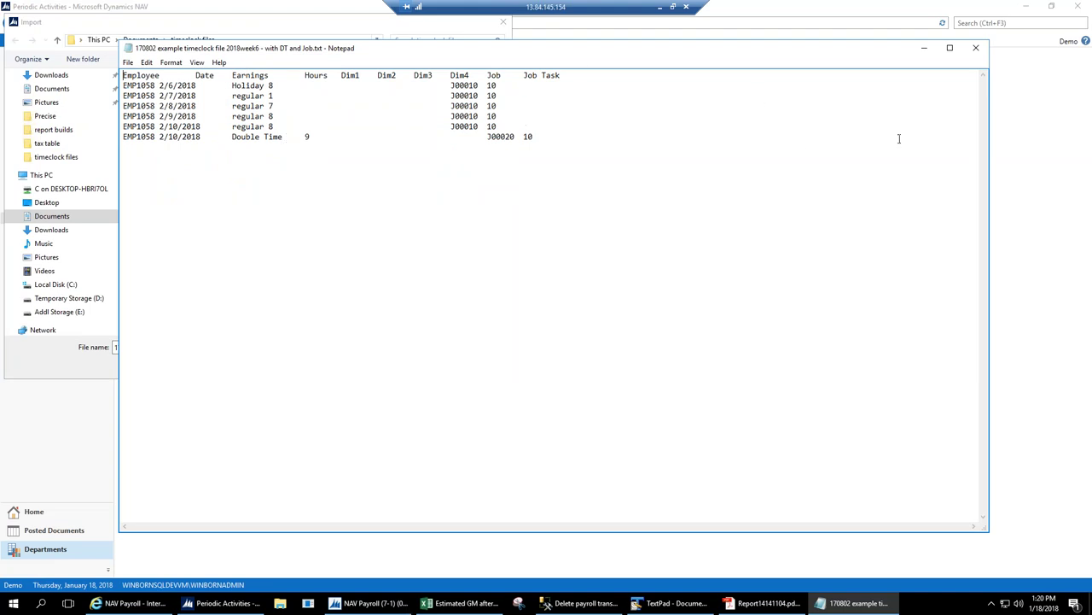
Import the 2018week6 timeclock file's 6 records, then return to the NAV Payroll Setup page
click(976, 48)
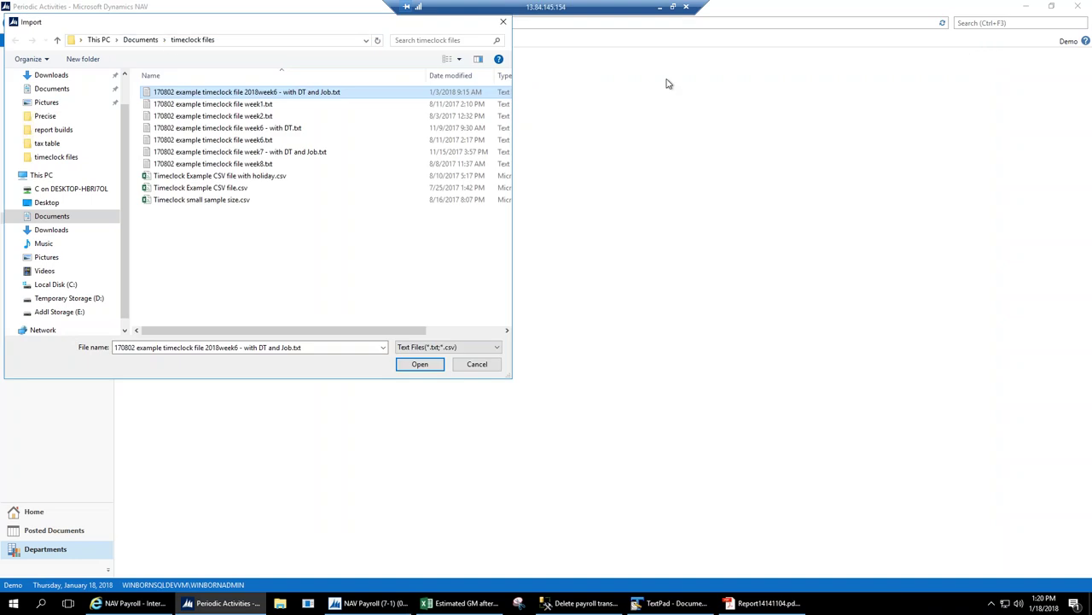
double_click(241, 91)
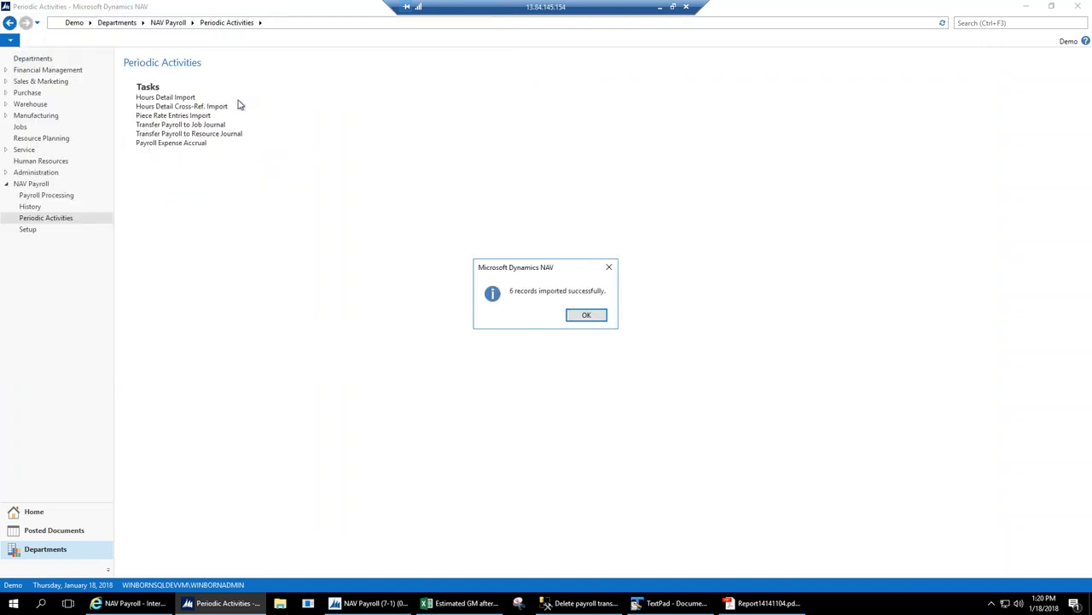
click(586, 315)
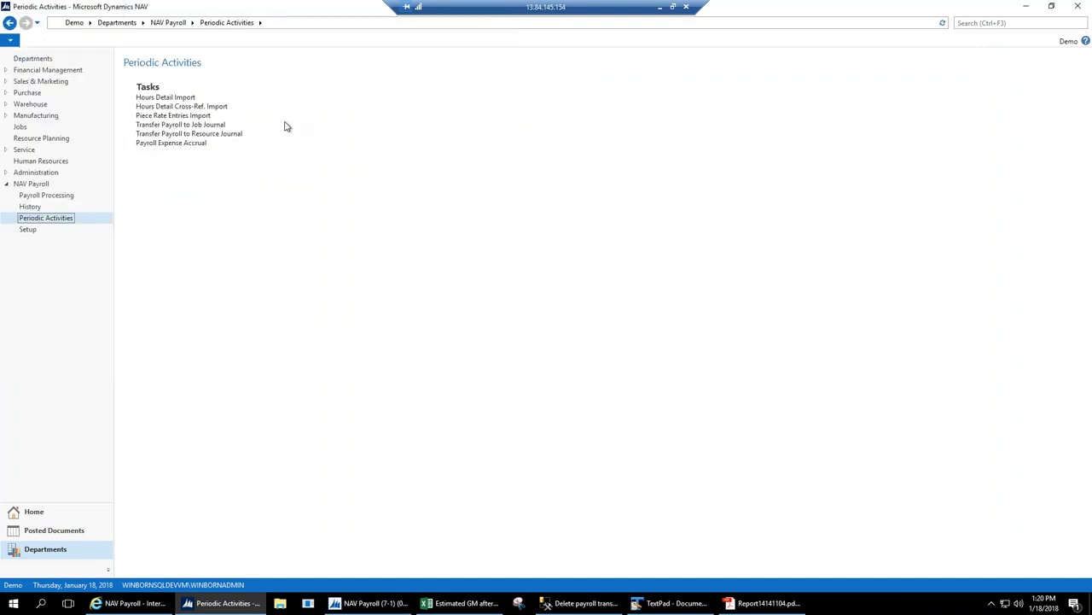
click(161, 22)
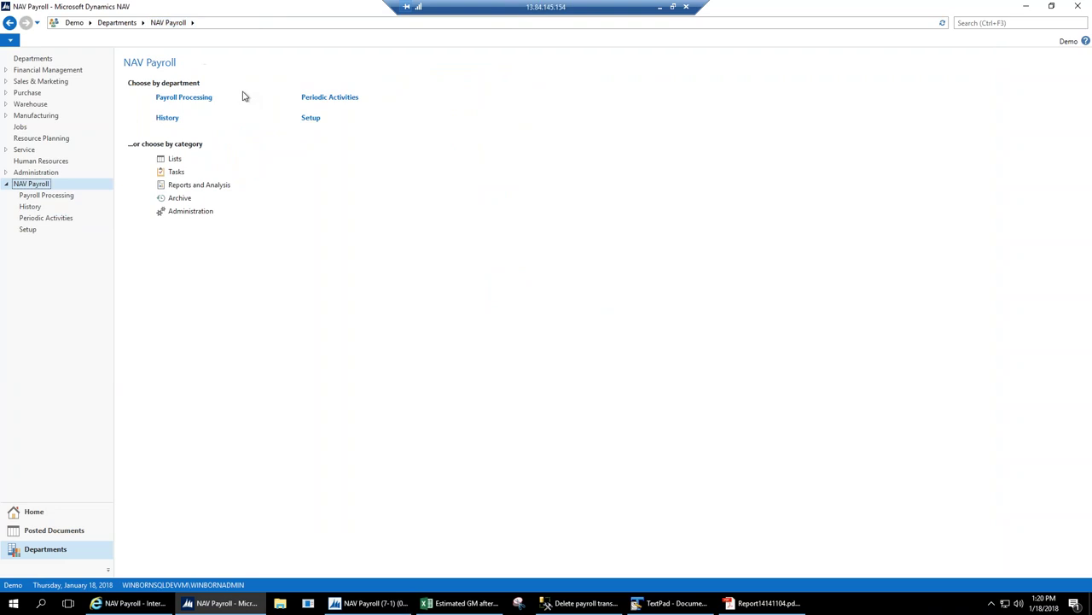
click(307, 121)
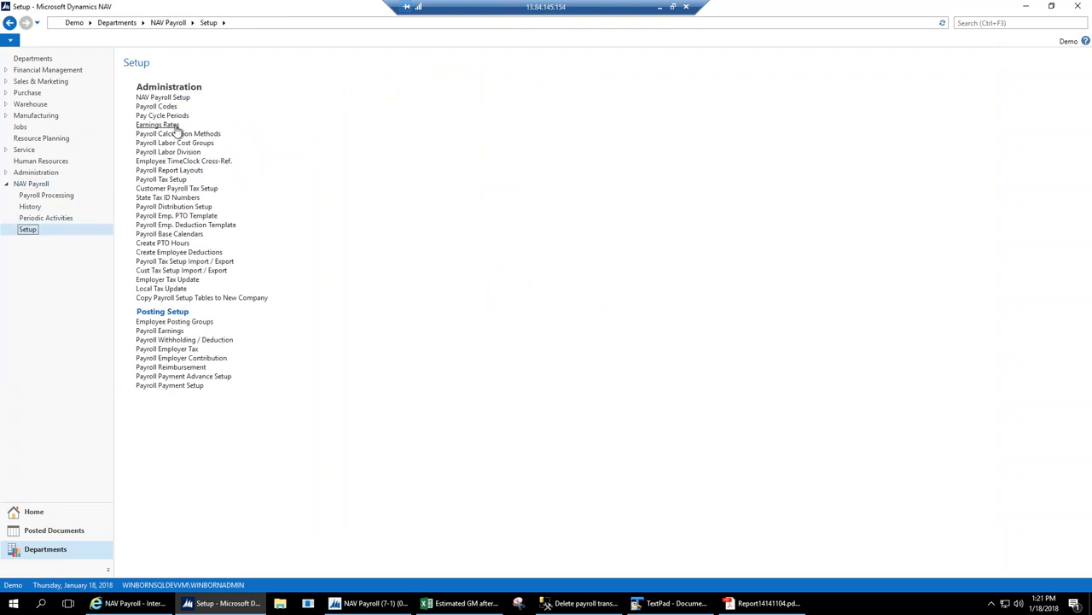
Inspect DOUBLE TIME's 2.00 value, All Employees rate type and calculation type unchanged, then close Earnings Rates
click(171, 125)
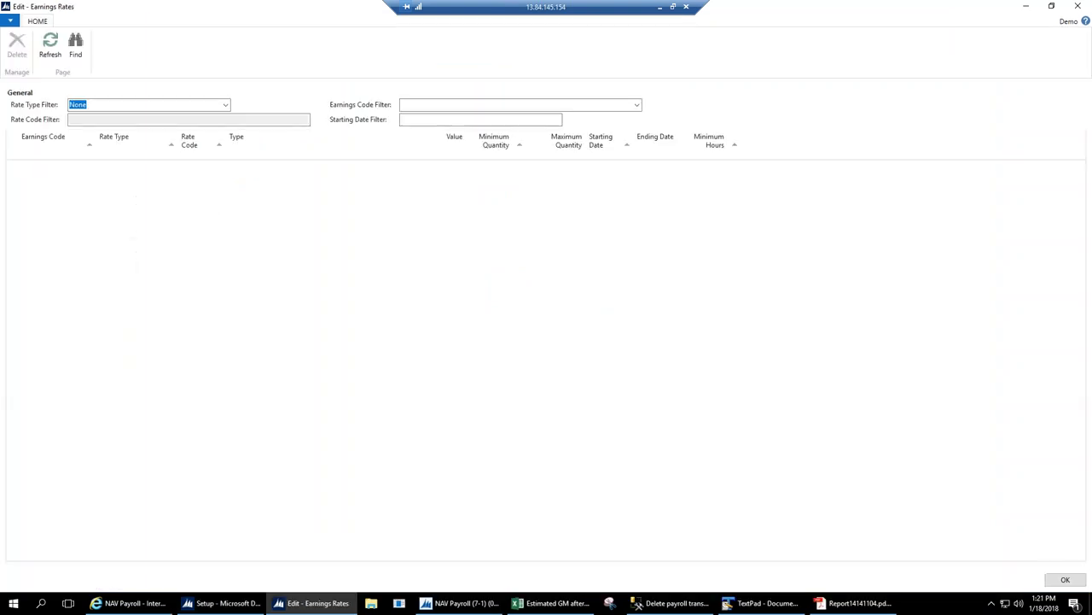
click(14, 172)
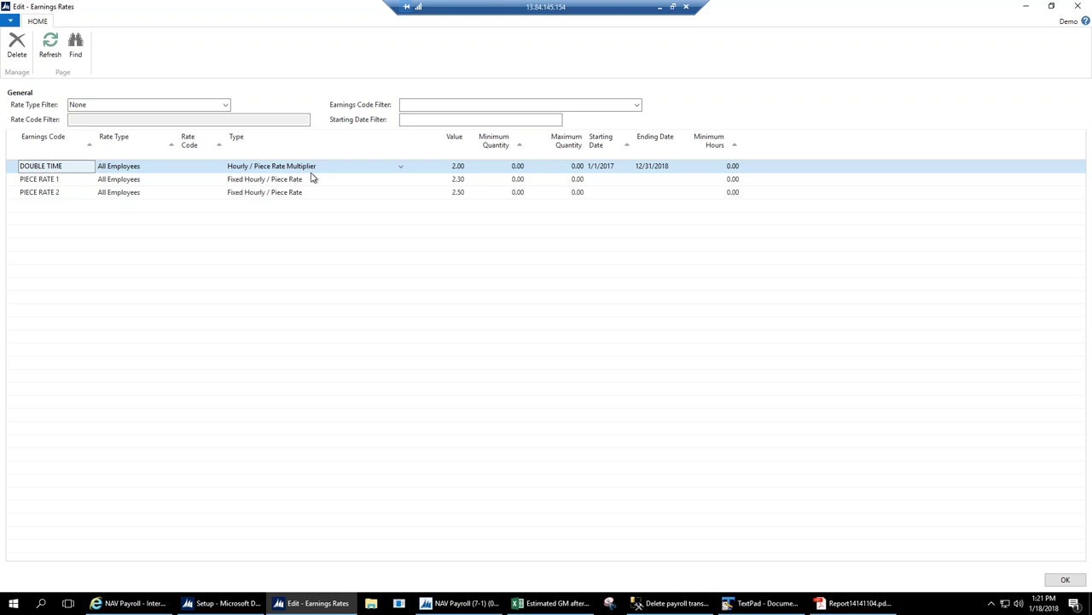
click(457, 168)
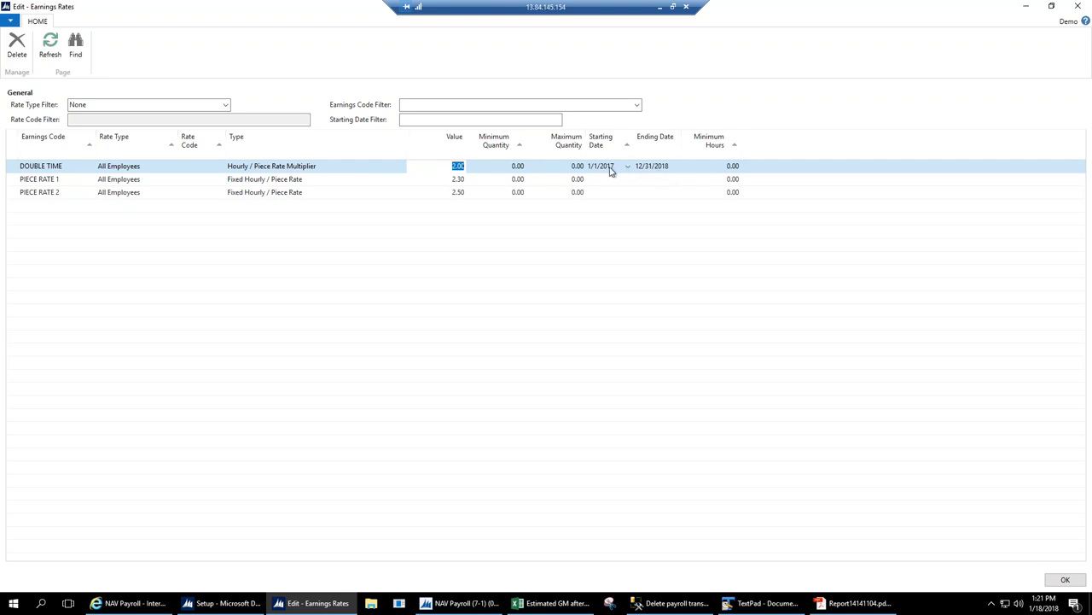
click(150, 168)
click(172, 167)
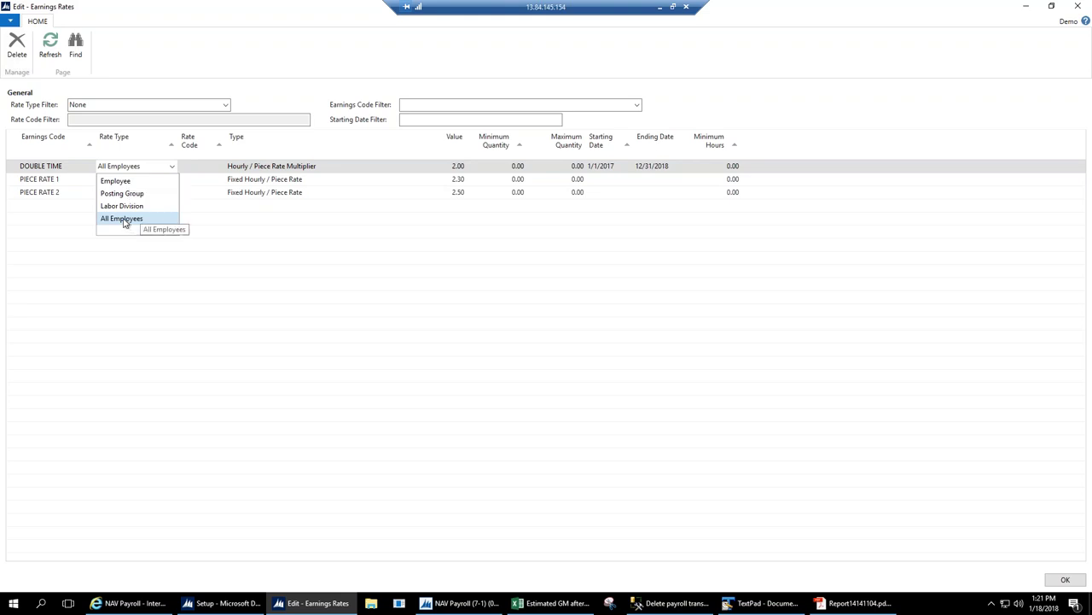
click(145, 169)
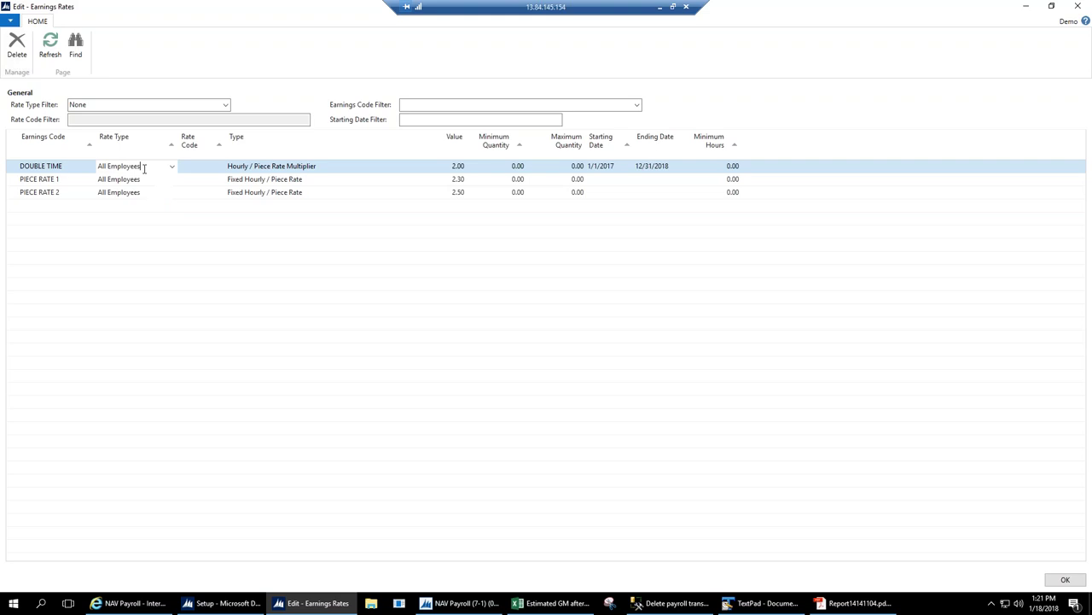
click(253, 167)
click(400, 168)
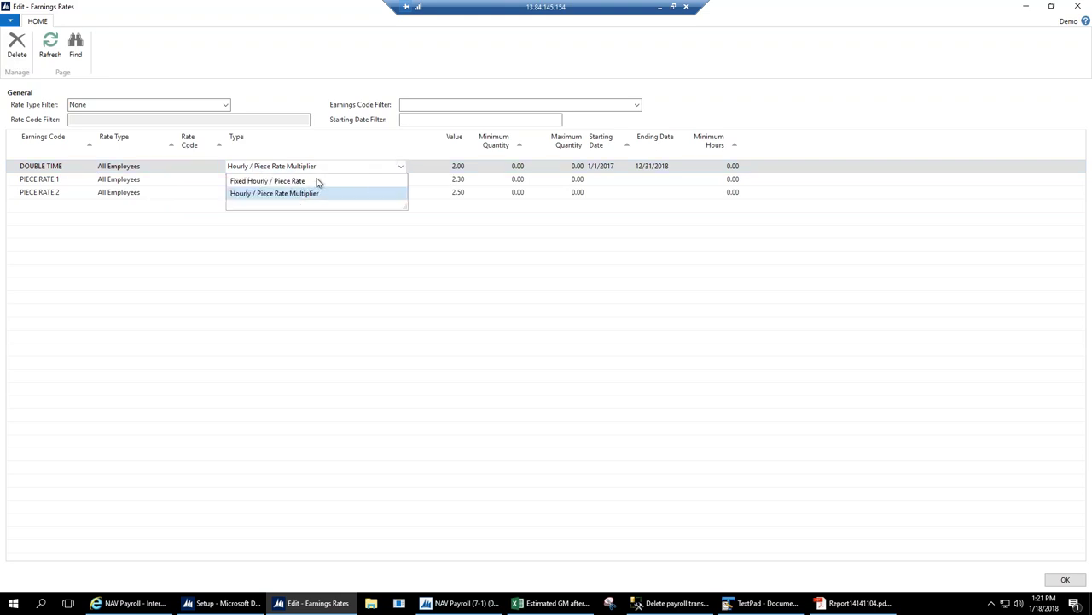
click(401, 168)
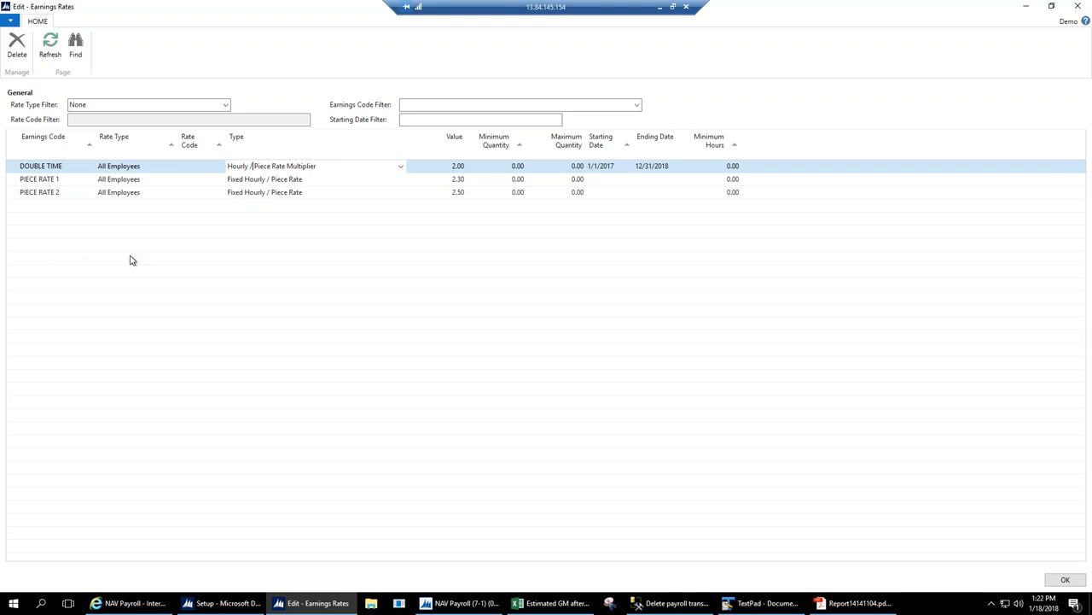
click(1065, 579)
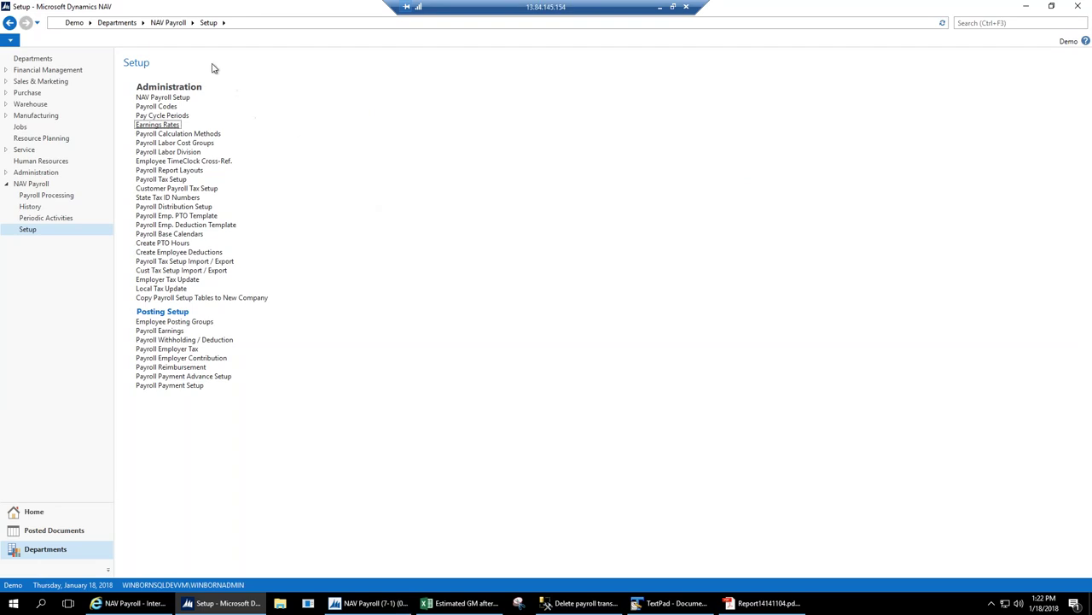
Create a new payroll document for the employee with the Week 6 2018 pay period
click(178, 23)
click(188, 100)
click(181, 108)
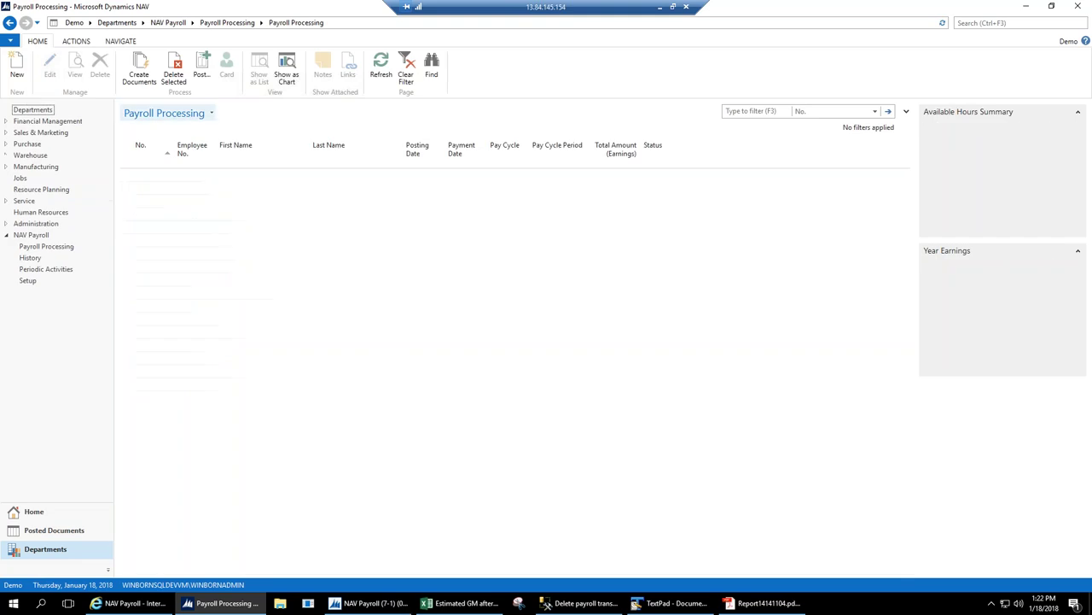
click(18, 67)
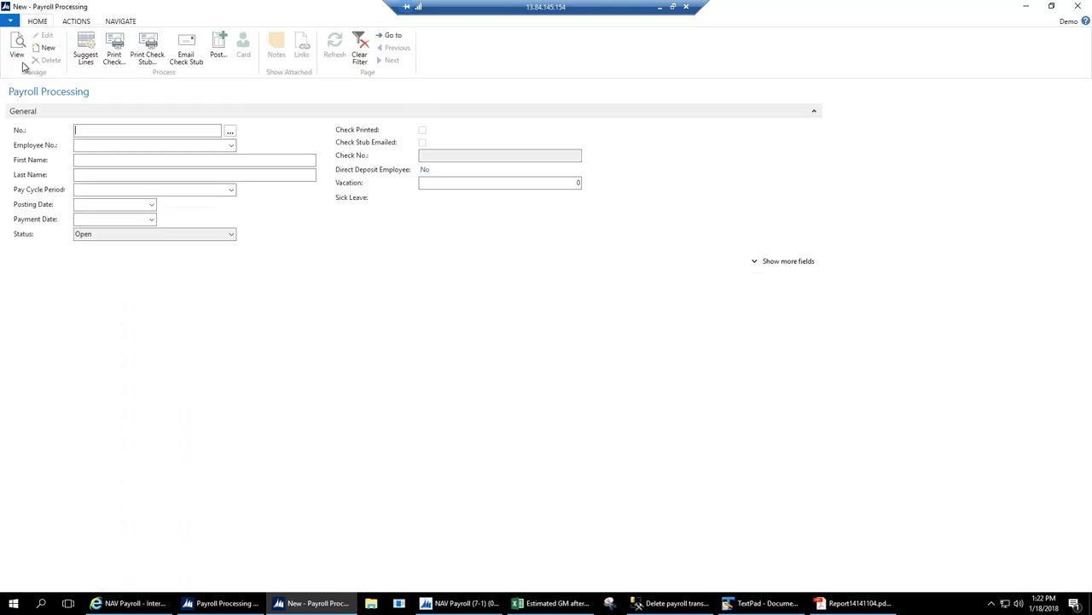
click(230, 147)
click(109, 198)
click(188, 192)
click(230, 192)
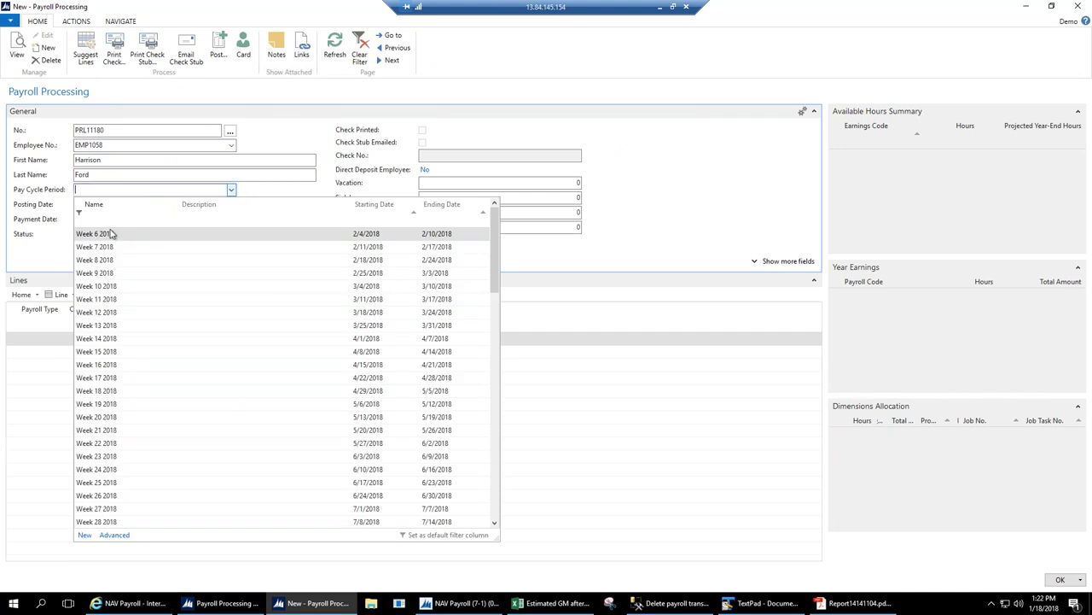
click(97, 232)
key(Tab)
key(Tab)
Suggest lines and review the Double Time, Regular, Overtime and Holiday earnings lines
click(85, 52)
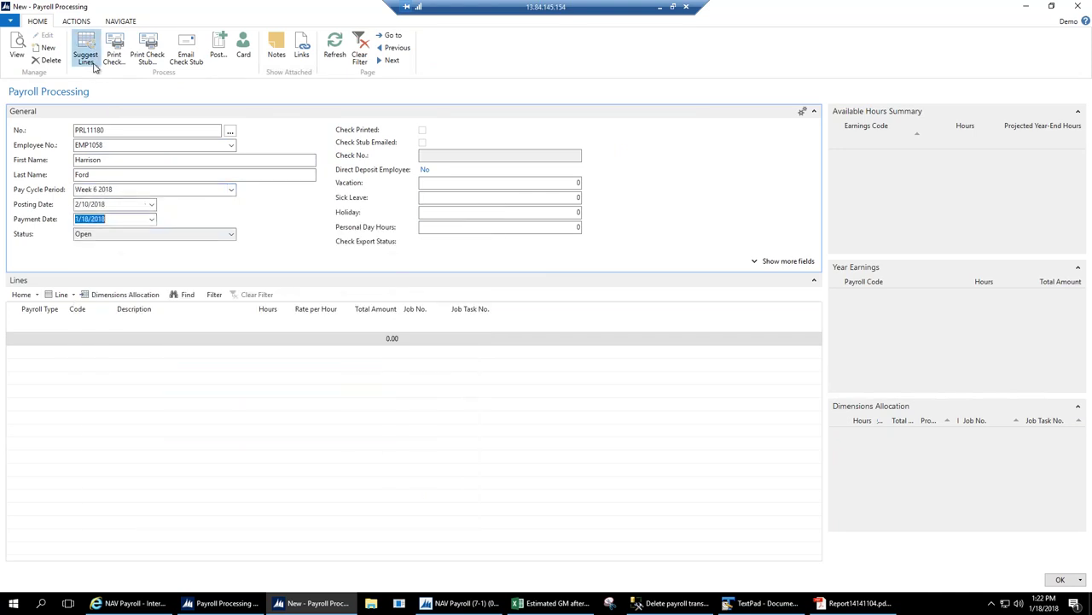
double_click(181, 191)
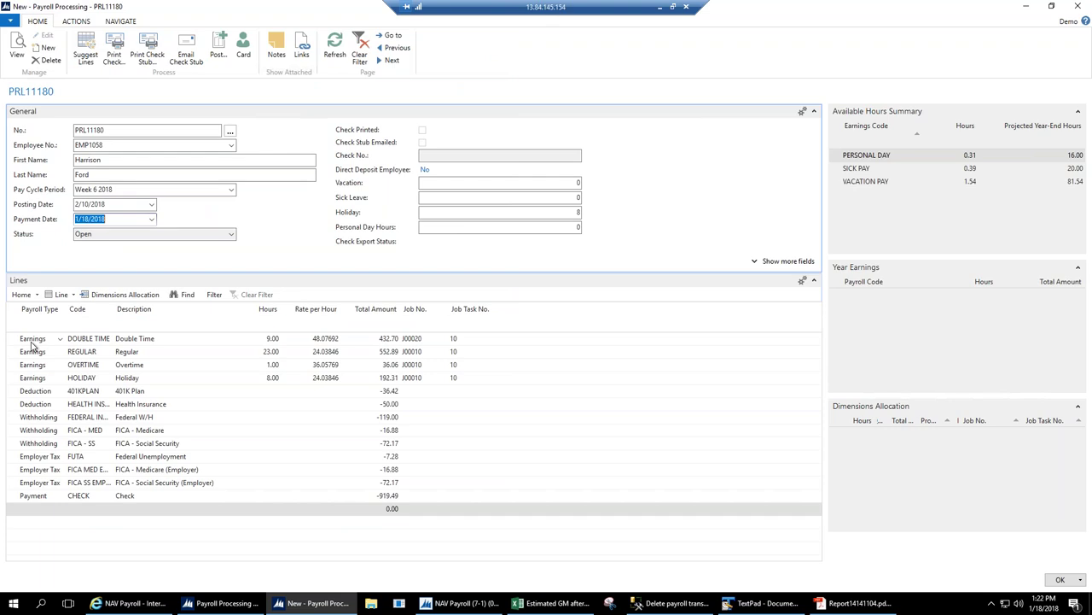
click(33, 339)
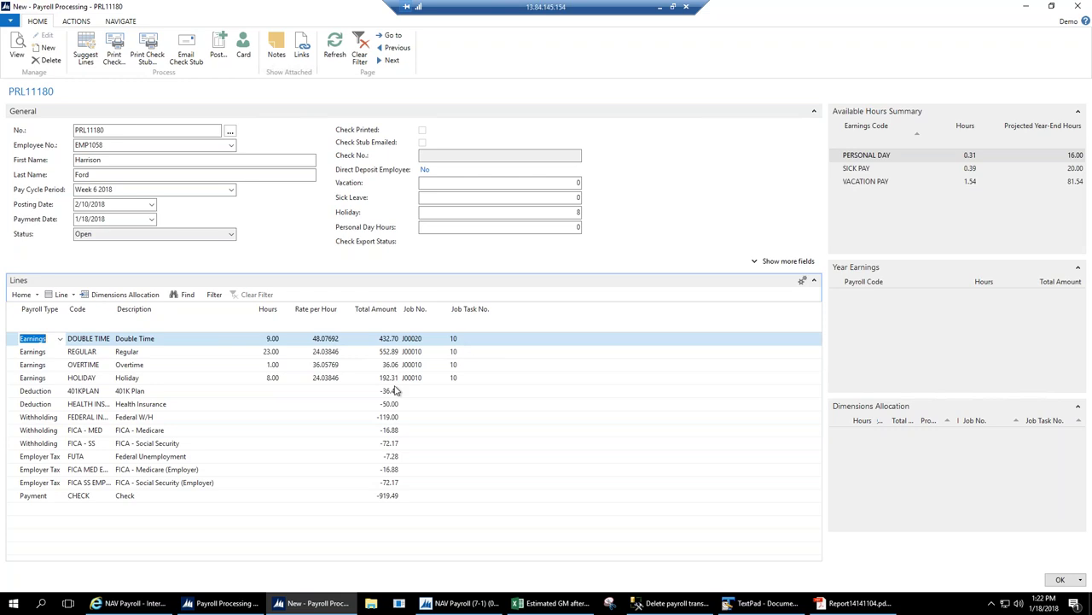
click(19, 353)
click(20, 364)
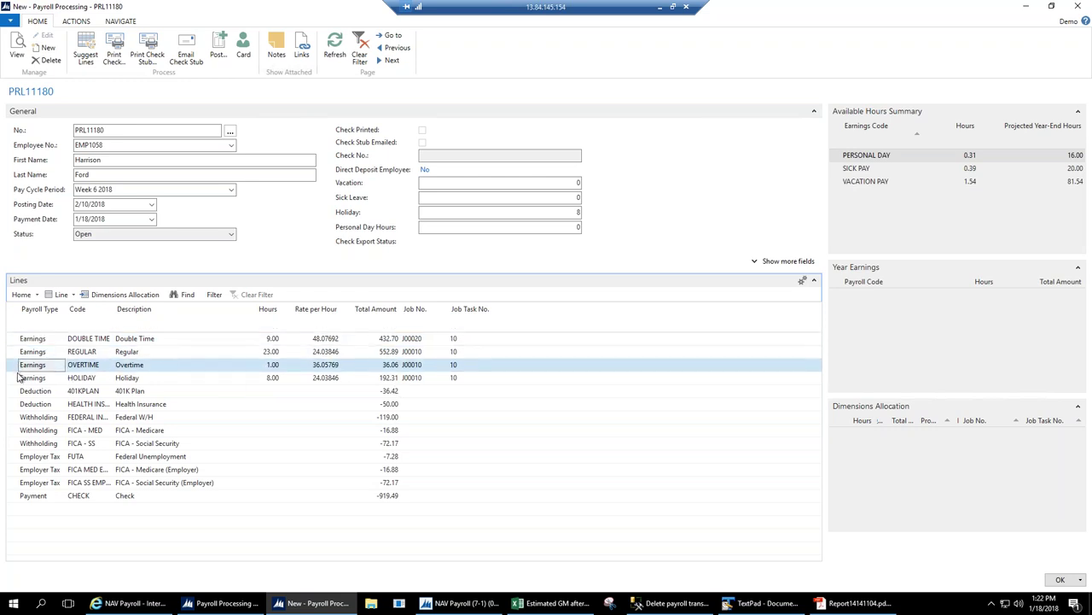
click(19, 378)
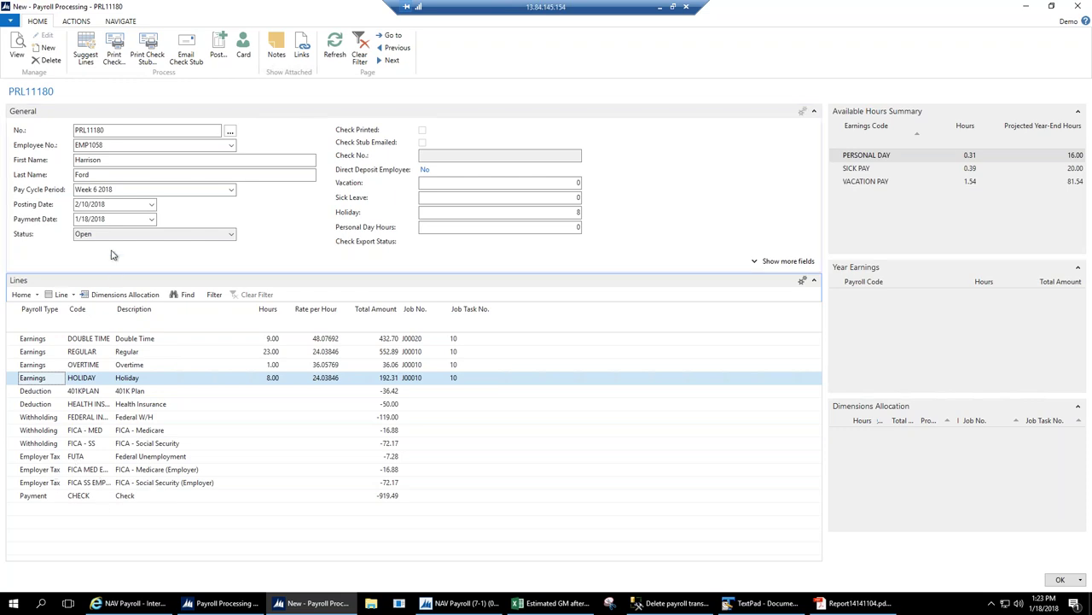
Print the paycheck to PDF and open the exported check file
click(114, 52)
click(153, 279)
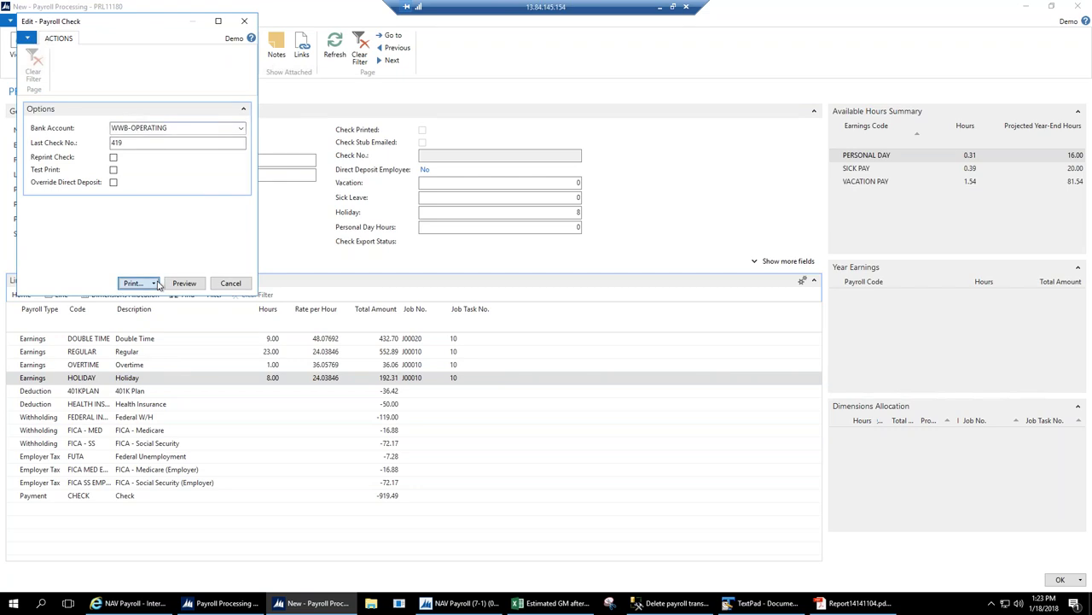
click(149, 308)
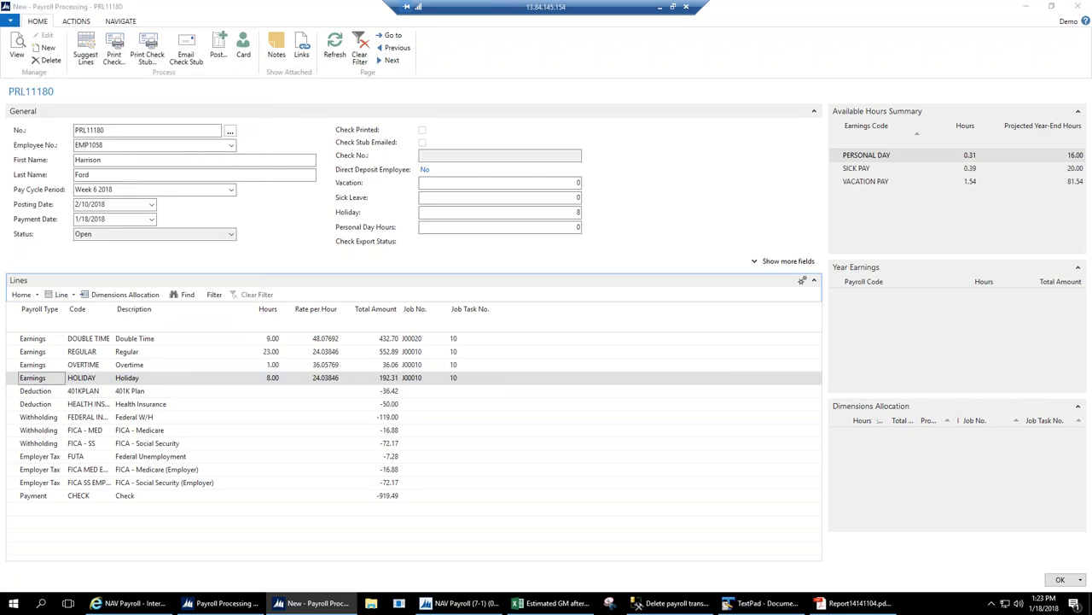
click(547, 317)
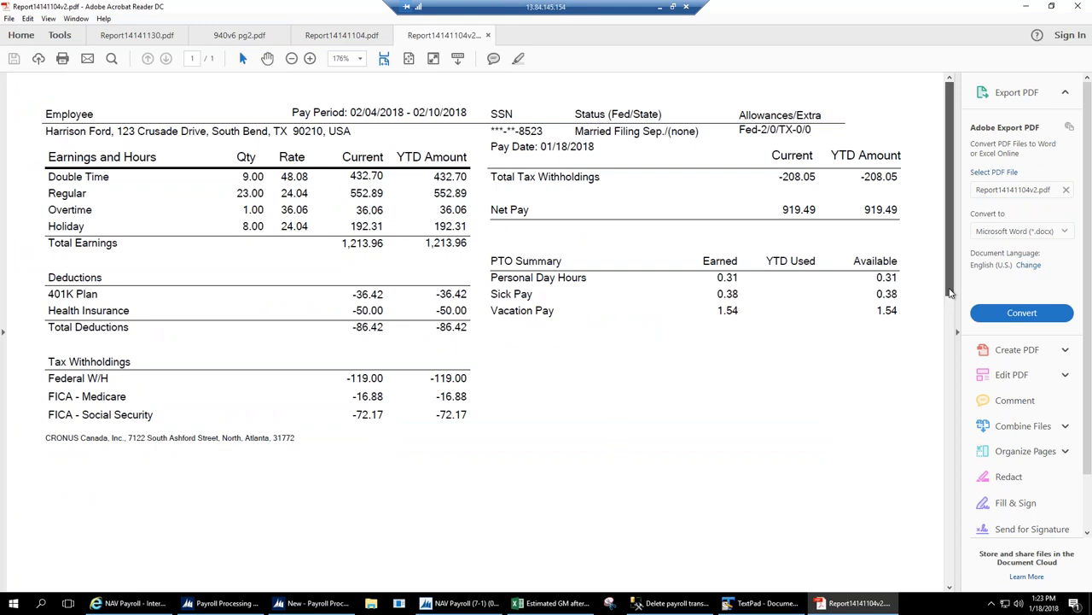
Scroll through the check PDF to review the pay stub and check showing net pay 919.49
drag(949, 286, 954, 333)
scroll(954, 332, up, 3)
scroll(952, 301, down, 1)
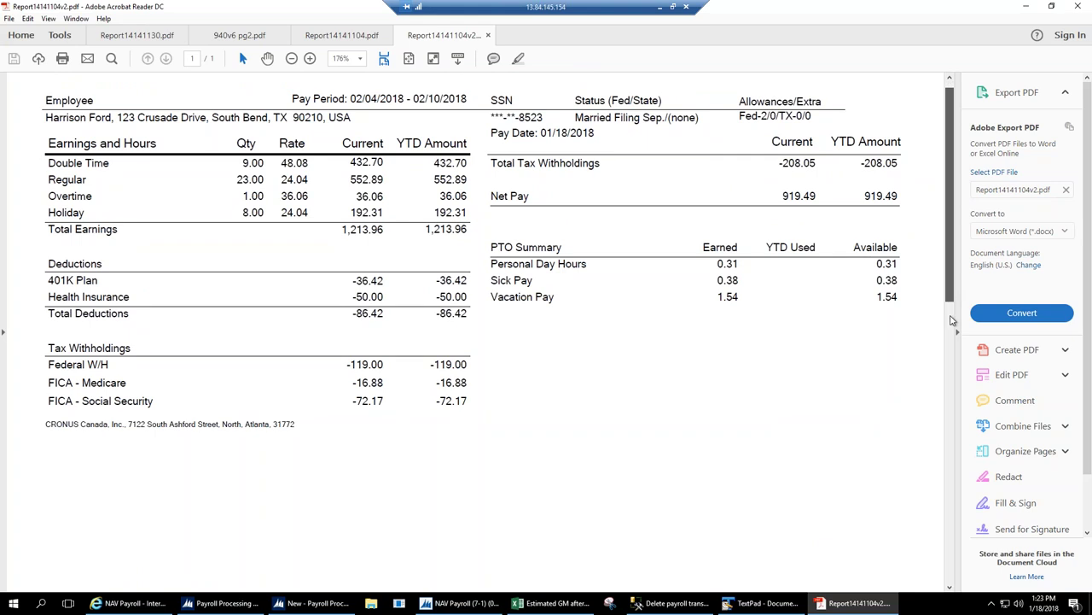
scroll(951, 320, down, 10)
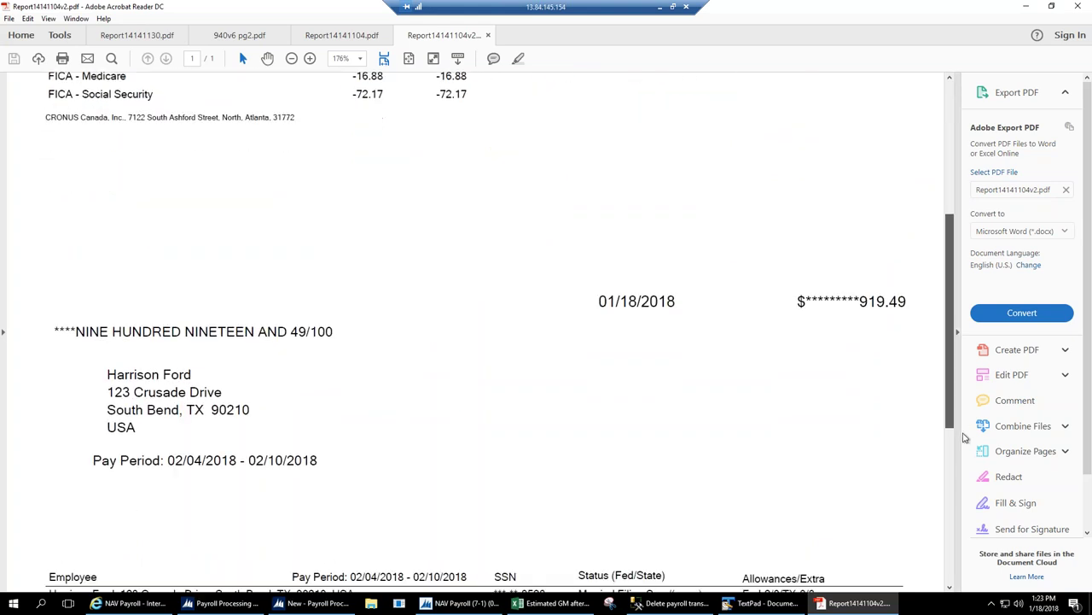
scroll(964, 437, down, 10)
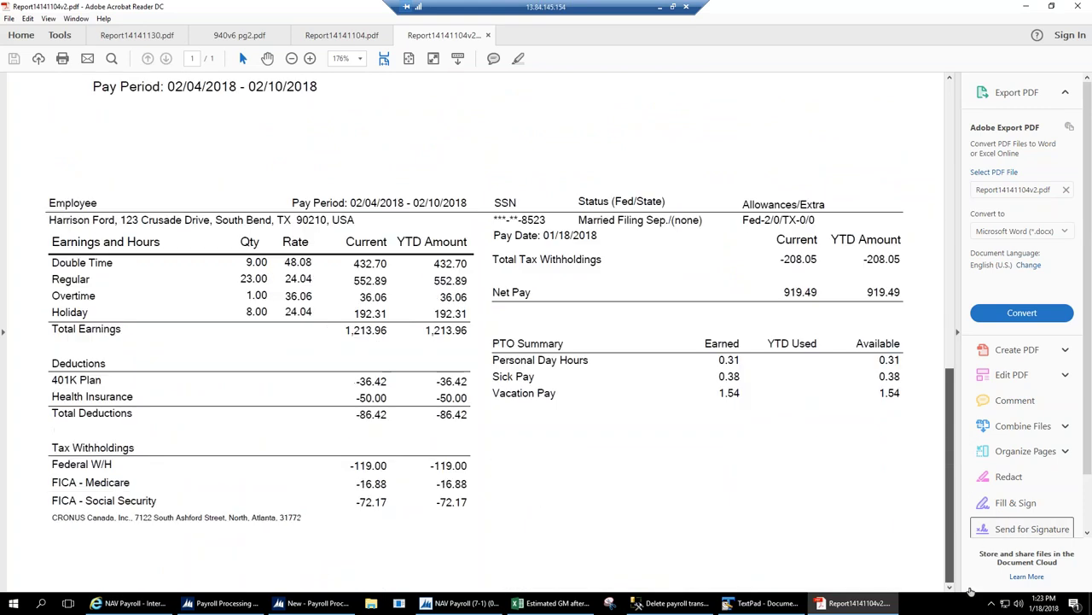
scroll(979, 342, up, 15)
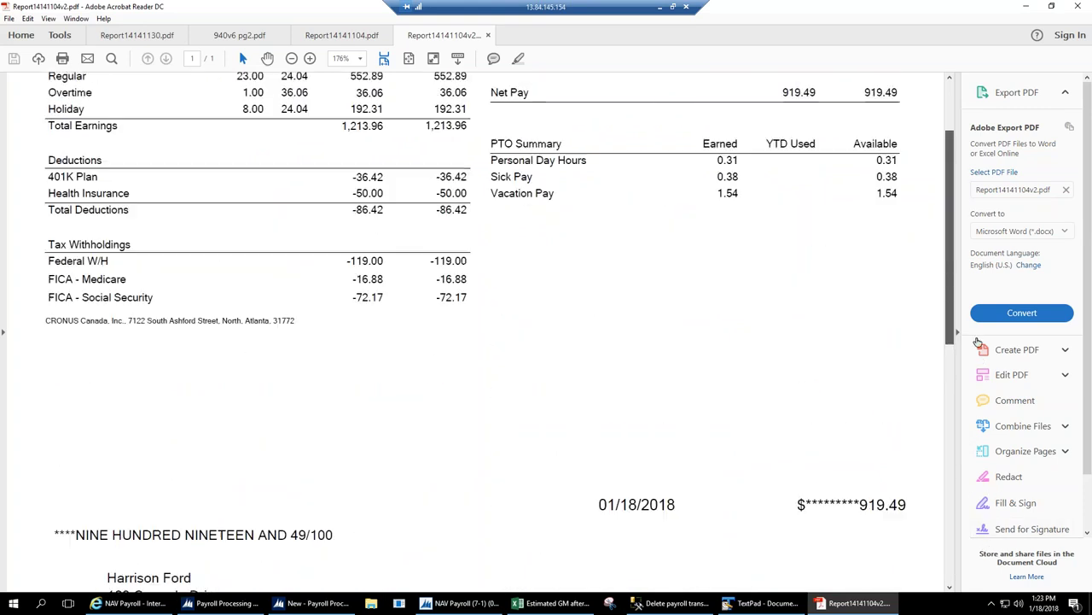
scroll(979, 343, up, 3)
scroll(984, 384, down, 6)
scroll(984, 385, up, 6)
scroll(982, 341, down, 1)
scroll(981, 343, up, 12)
scroll(980, 559, down, 6)
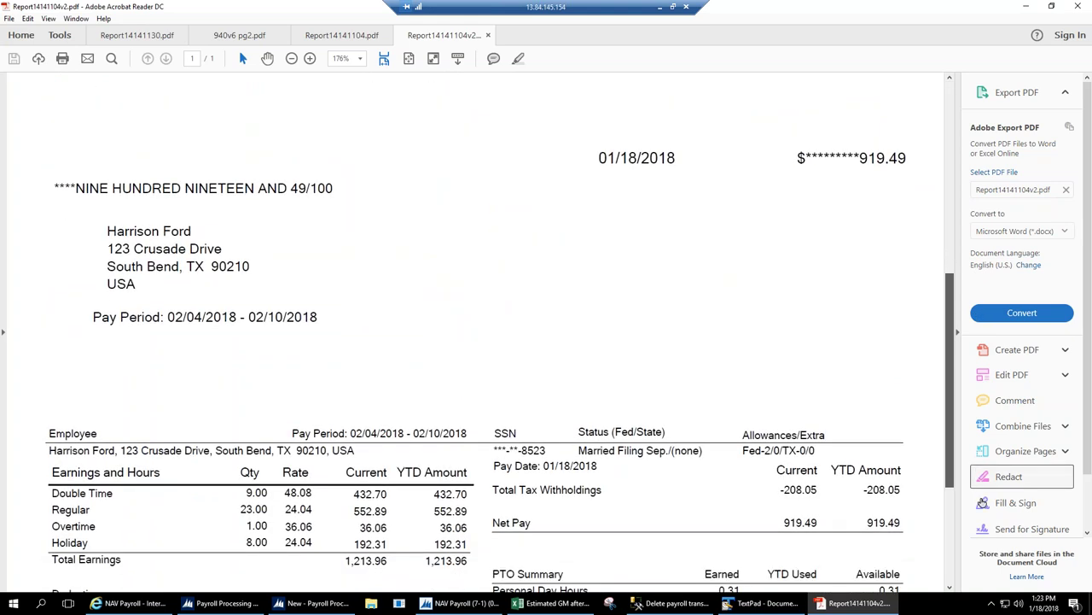
scroll(980, 558, up, 1)
scroll(965, 299, down, 3)
Post the released payroll document with check 420, then go to the Hours Approval list
click(1027, 6)
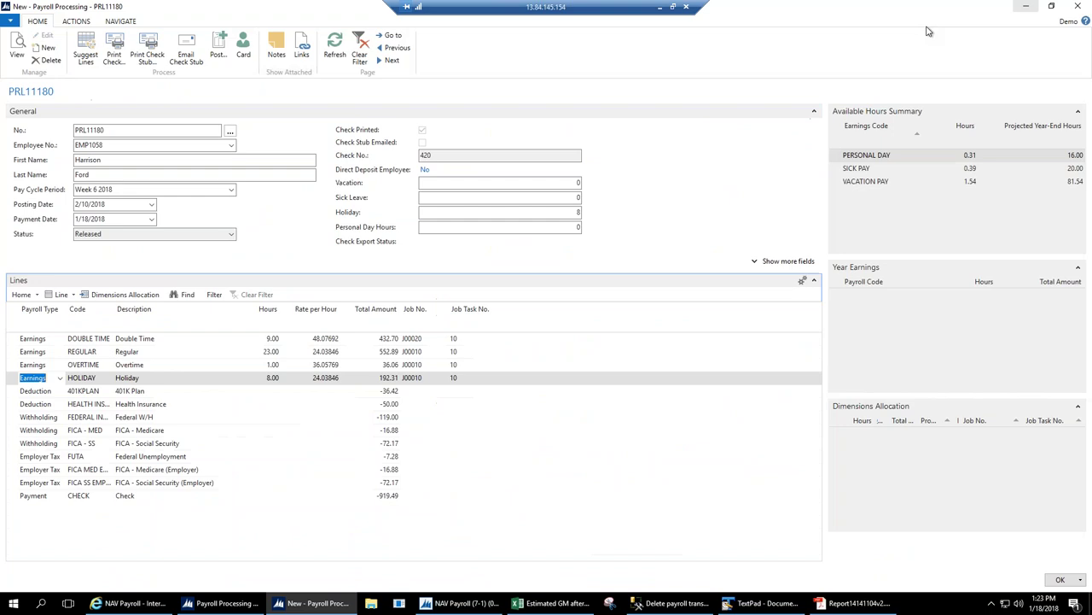
click(441, 155)
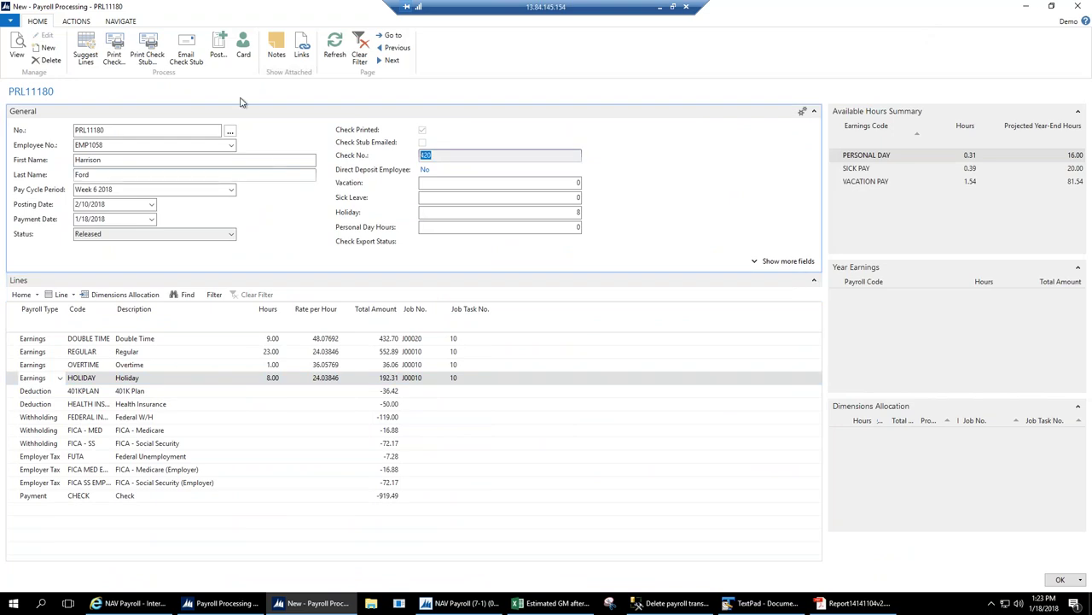
click(218, 47)
click(565, 319)
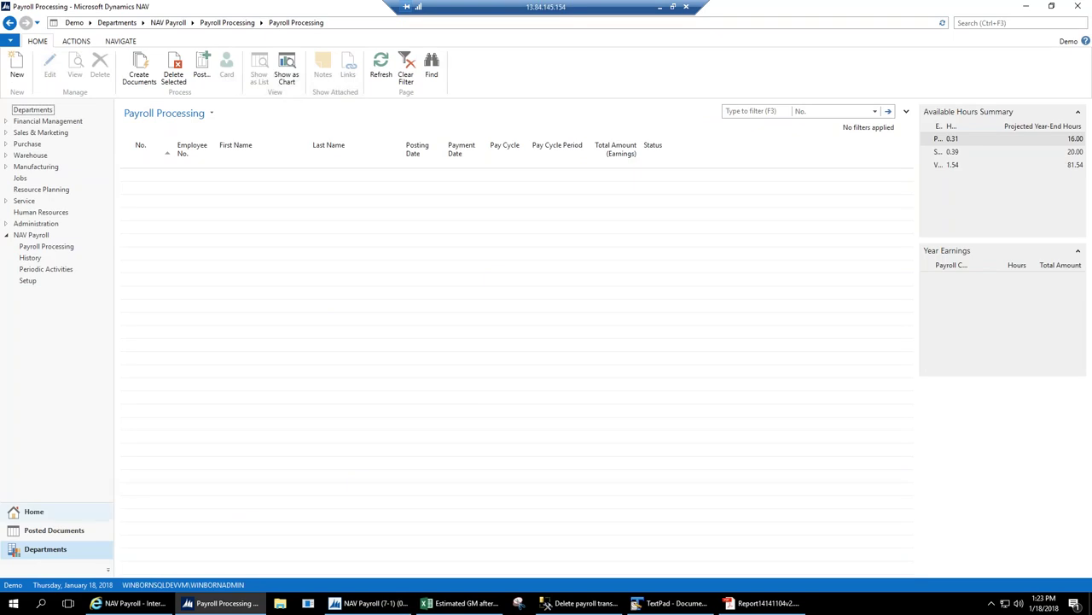
click(34, 511)
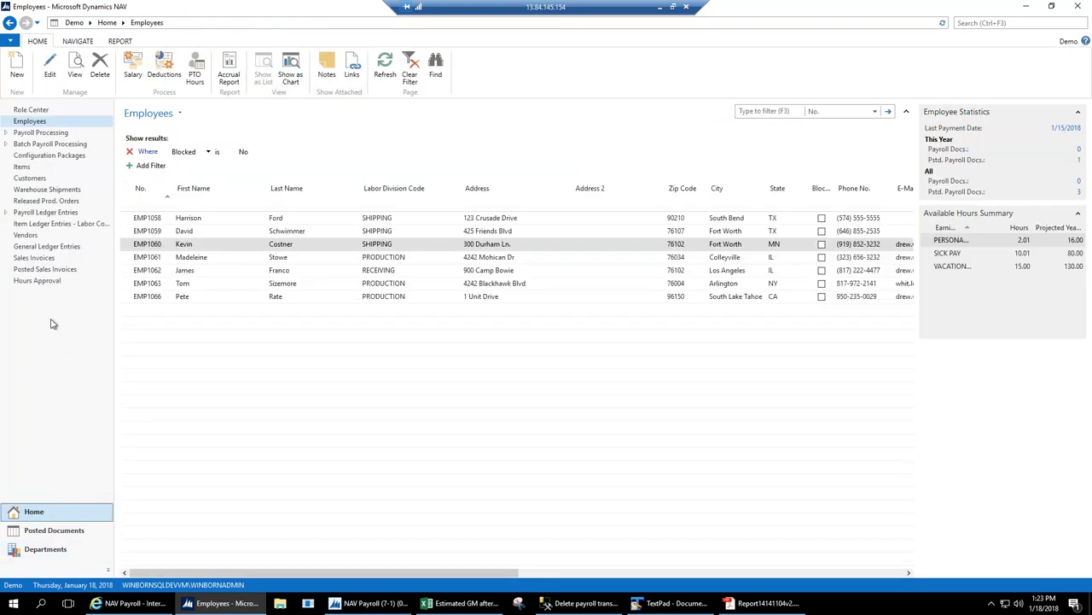
click(49, 282)
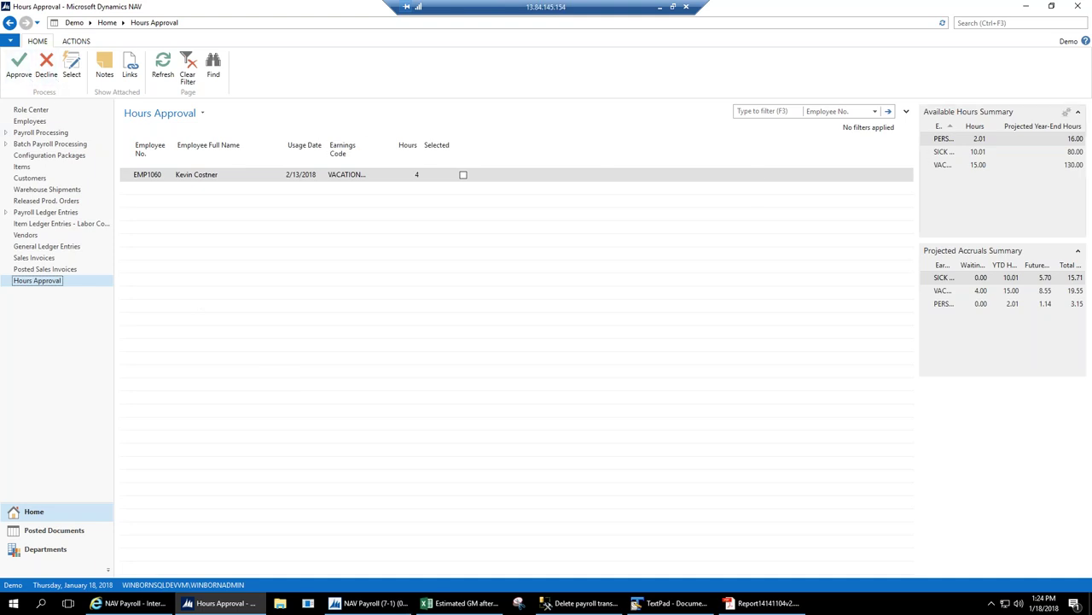
Widen the earnings code and YTD hours columns, then approve EMP1060's 4-hour vacation request
drag(954, 125, 1022, 125)
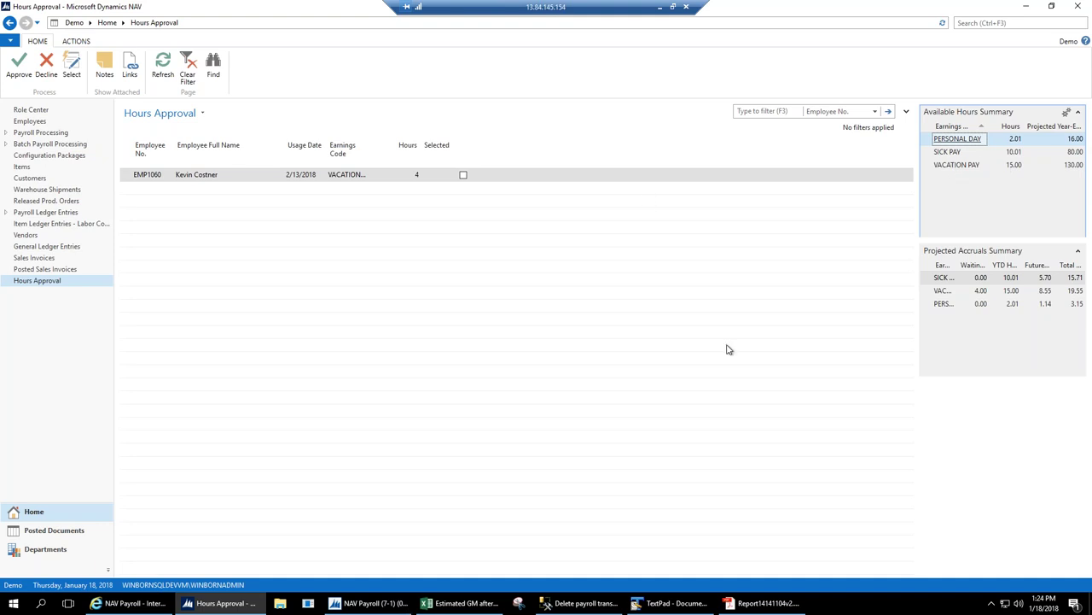
mouse_move(1021, 266)
mouse_down()
mouse_move(1034, 263)
mouse_move(1017, 264)
mouse_up()
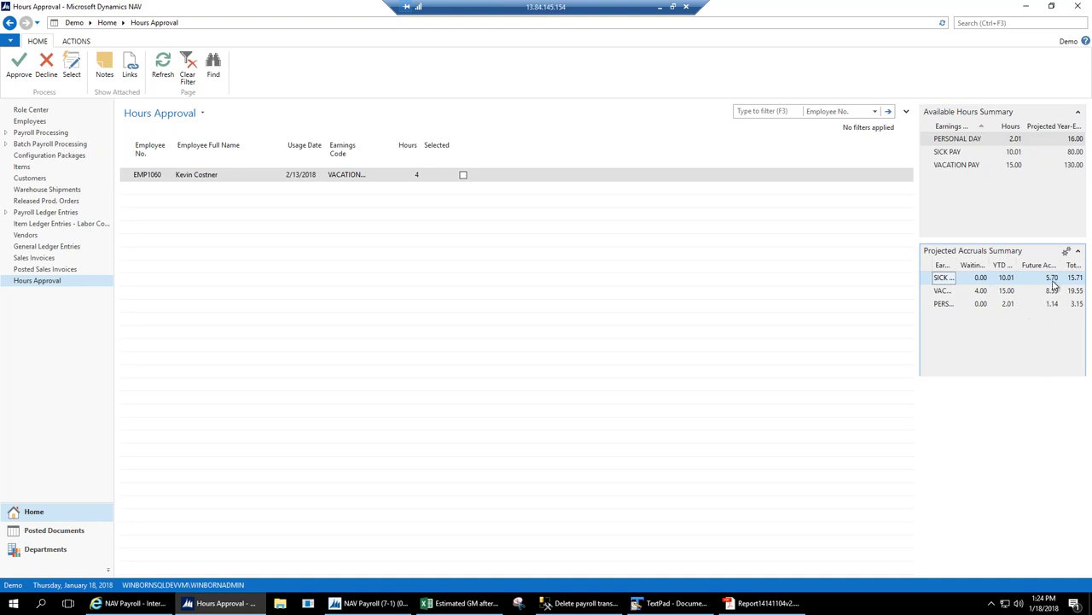
click(261, 176)
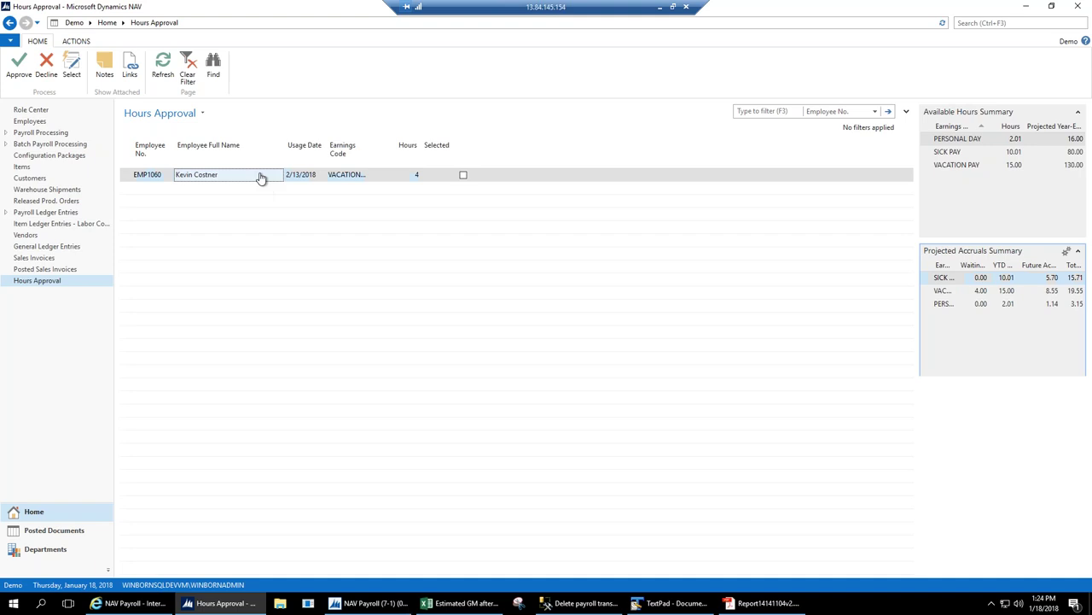
click(160, 180)
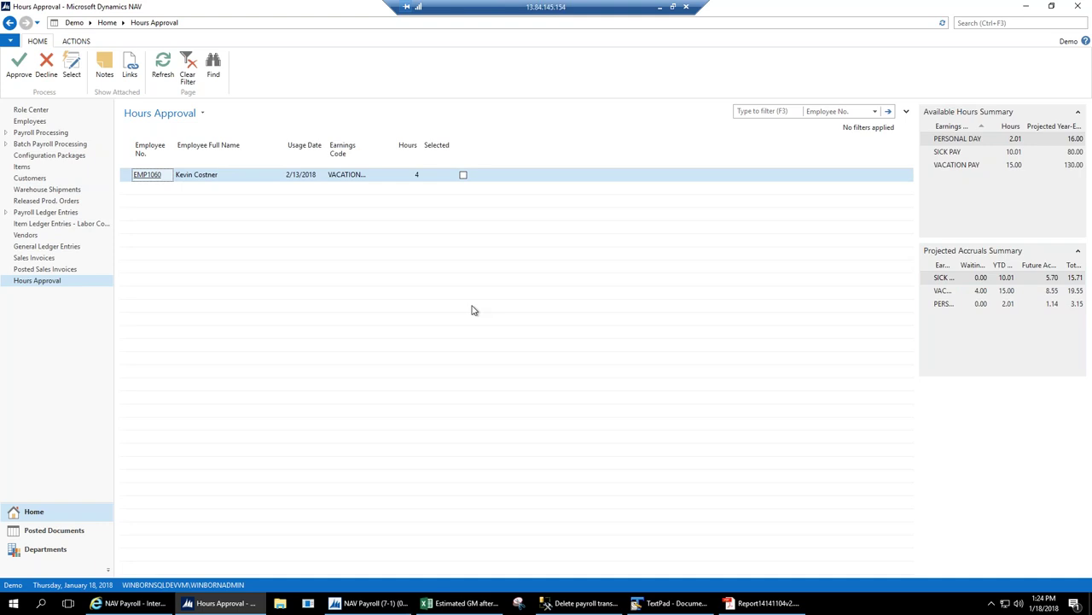
click(75, 69)
click(20, 82)
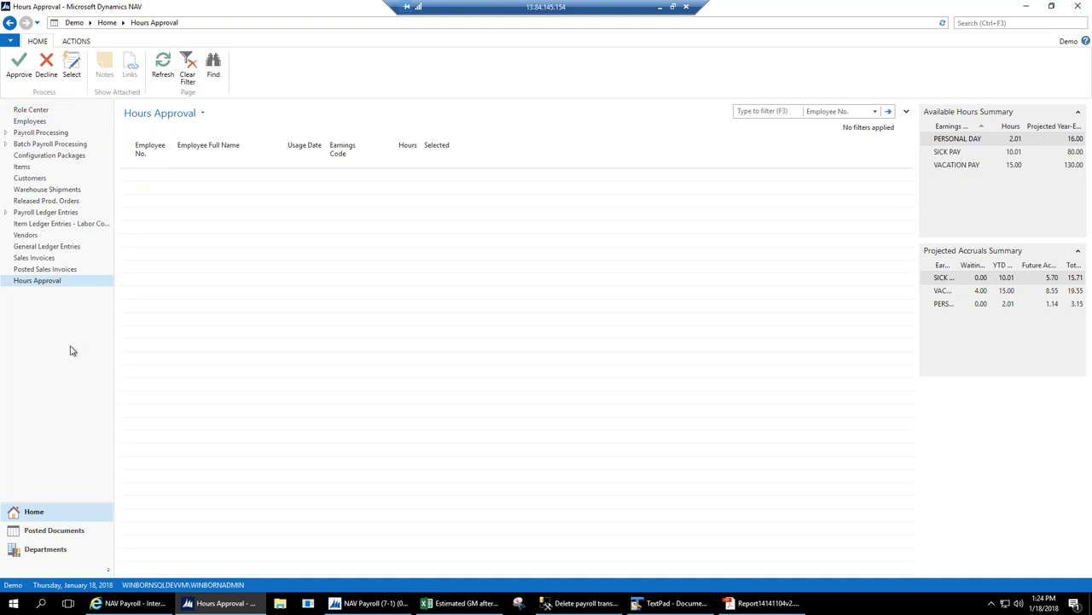
In the web portal, visit Enter Hours Details, then open Posted Payroll Processing listing three payrolls
click(114, 605)
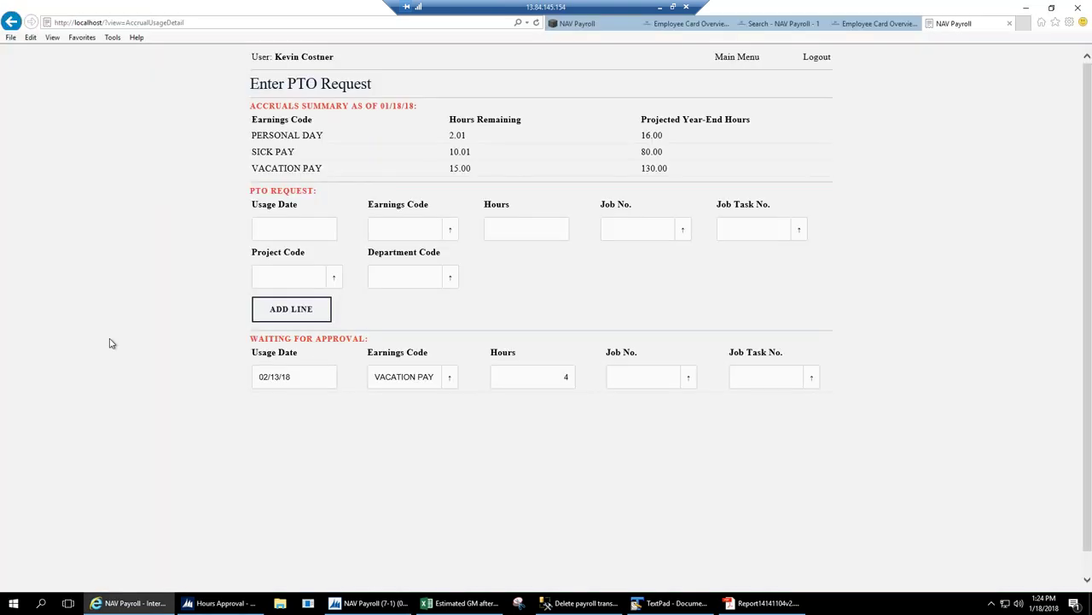
click(736, 59)
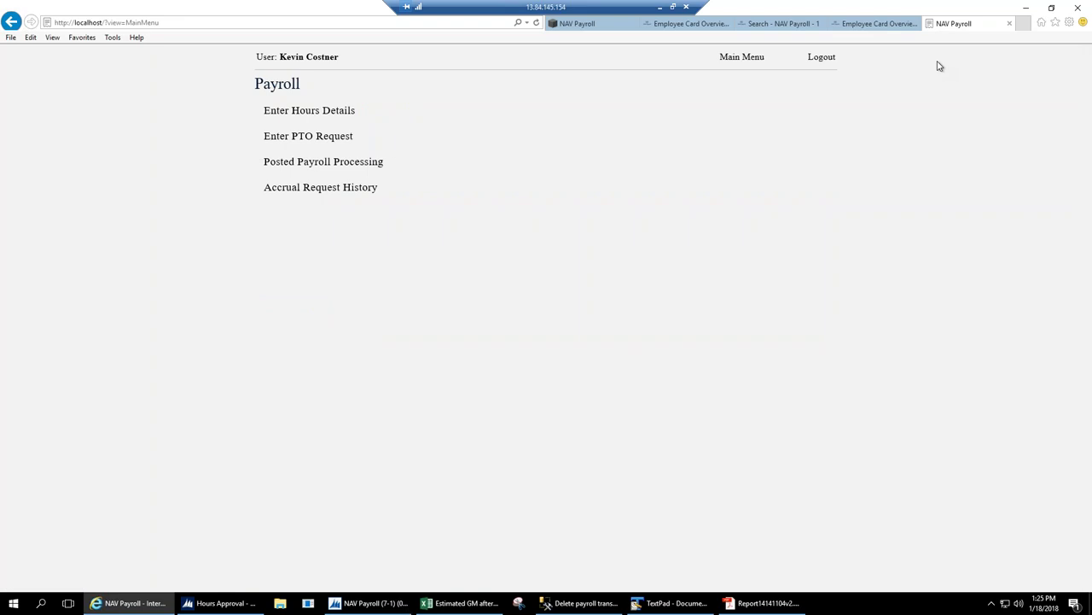
click(352, 118)
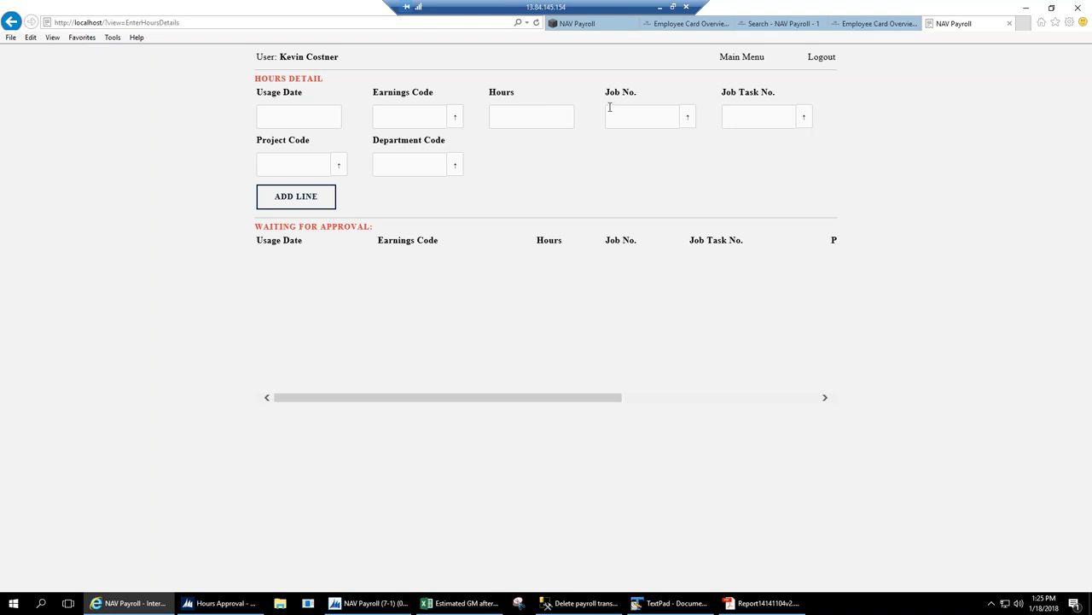
click(746, 60)
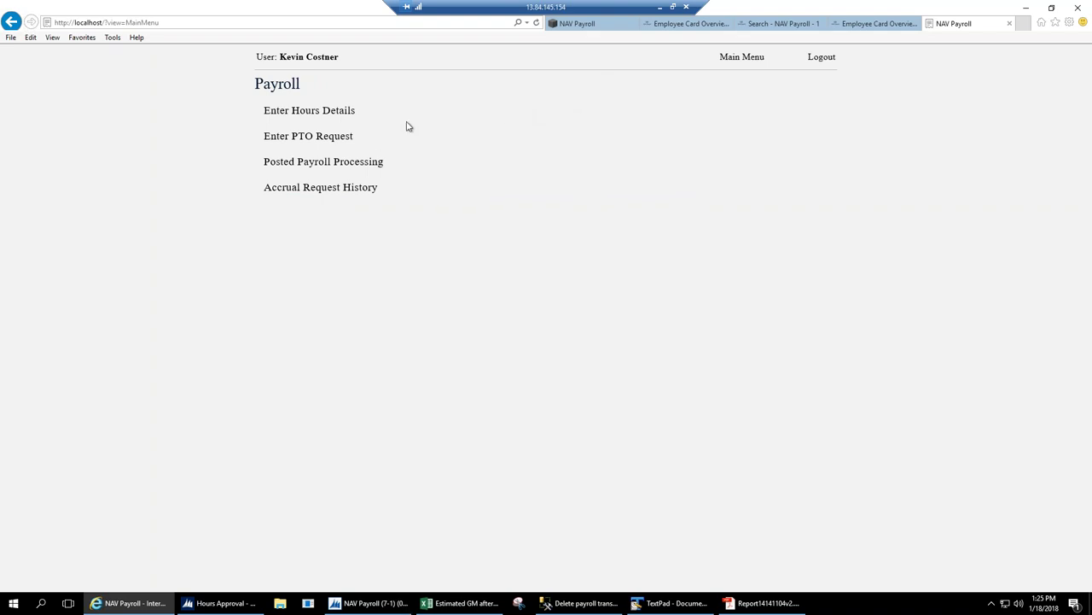
click(355, 163)
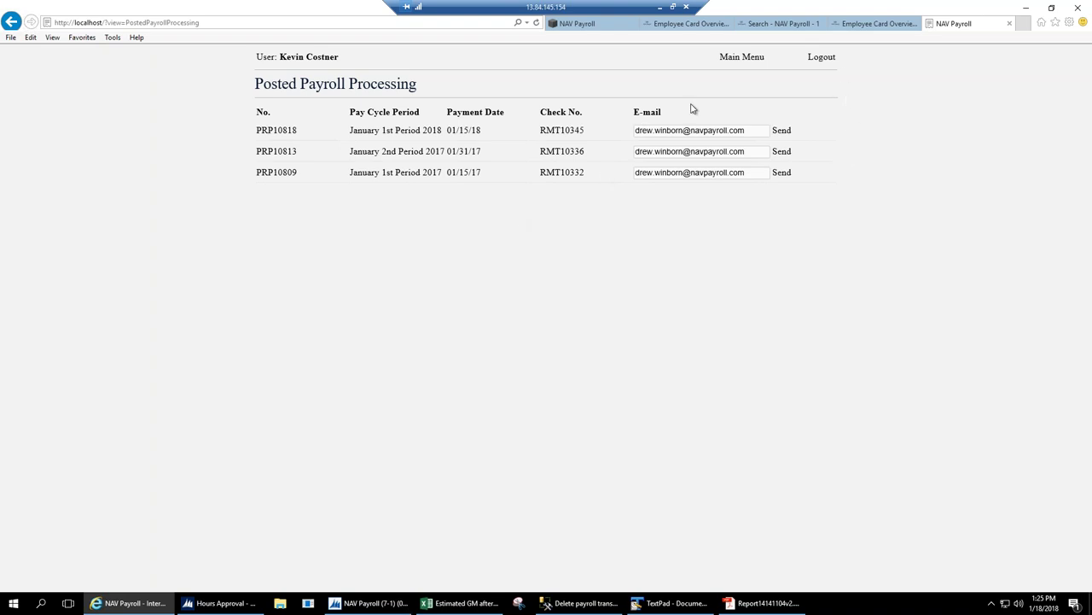
Review Accrual Request History's last approved (4-hour vacation, 01/18/18) and last declined entries
click(736, 58)
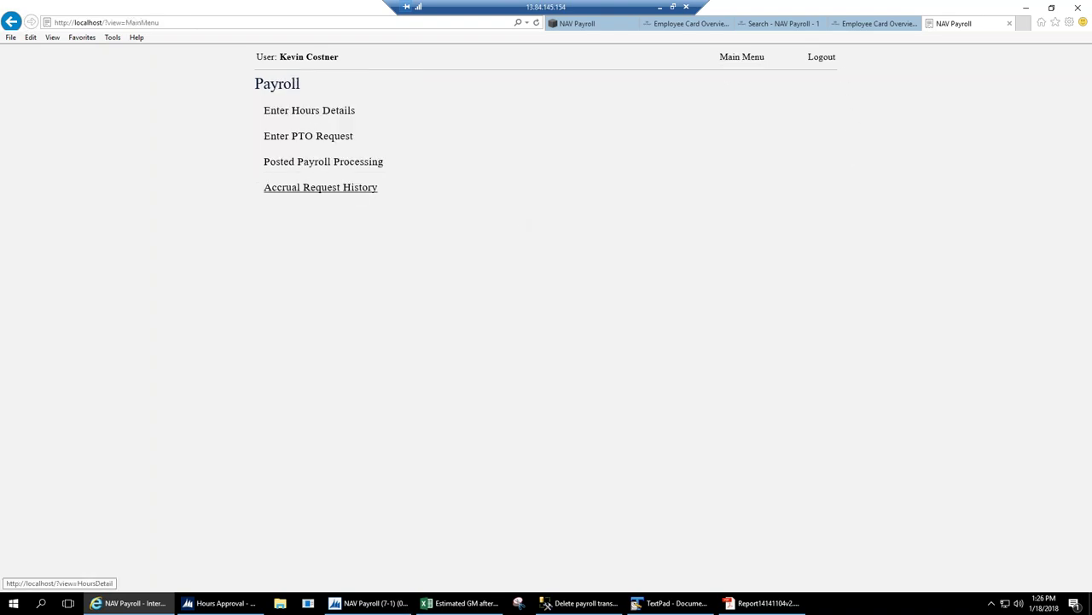
click(320, 187)
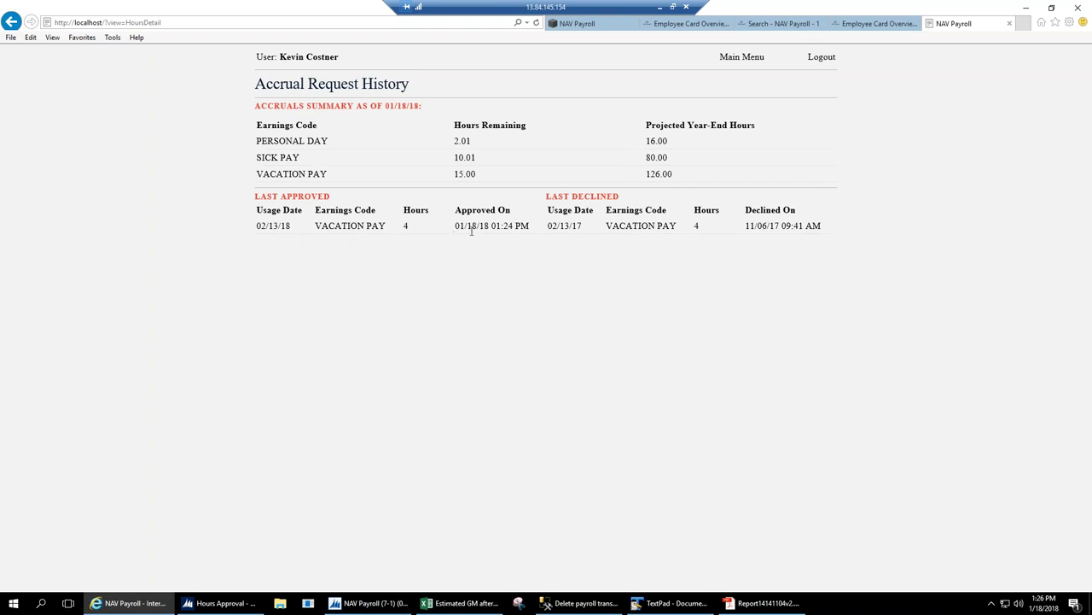
drag(530, 227, 455, 227)
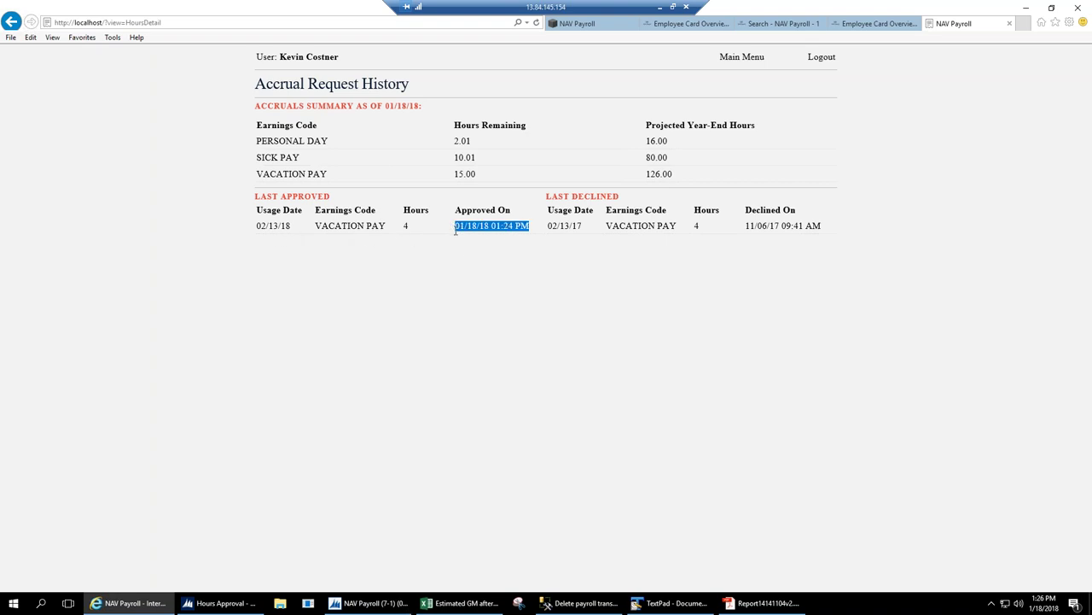
click(267, 228)
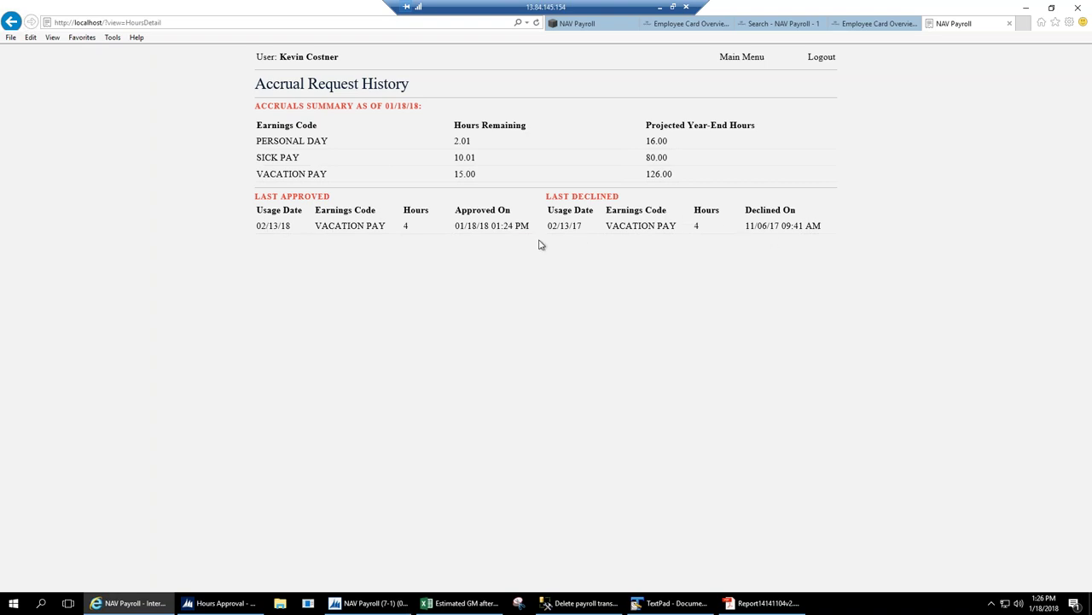
drag(585, 227, 718, 213)
click(707, 246)
click(243, 598)
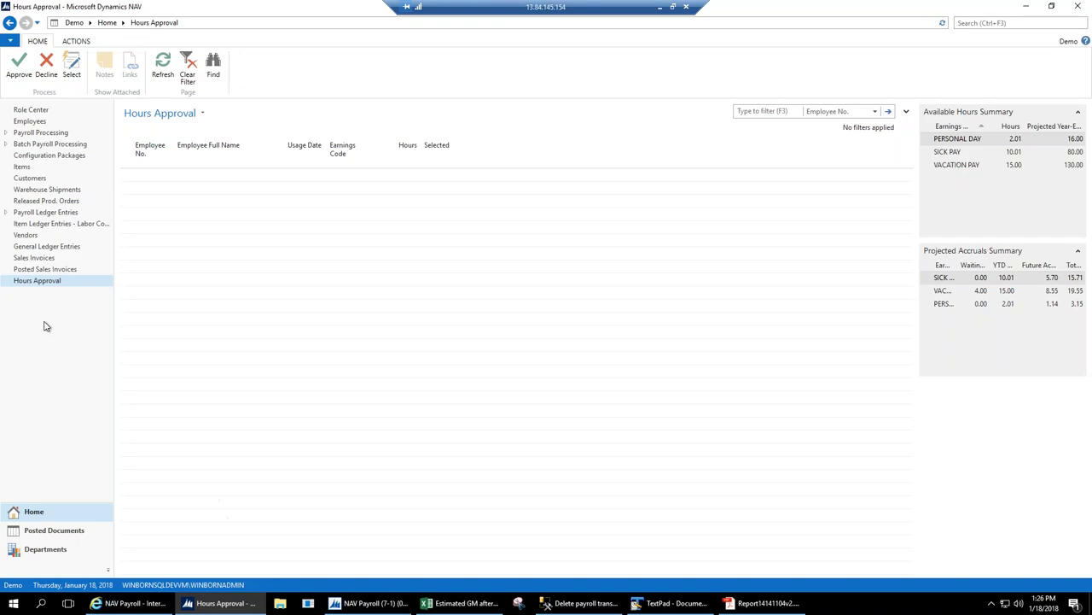
Start a new payroll batch with payment and posting dates 2/15/2018 and Semimonthly pay cycle
click(47, 147)
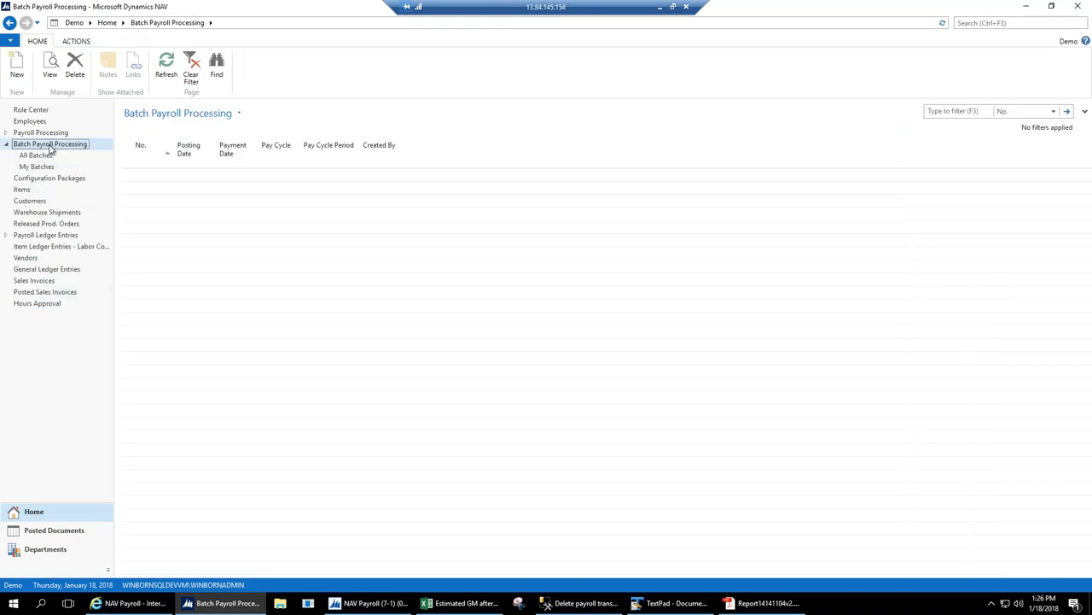
click(19, 75)
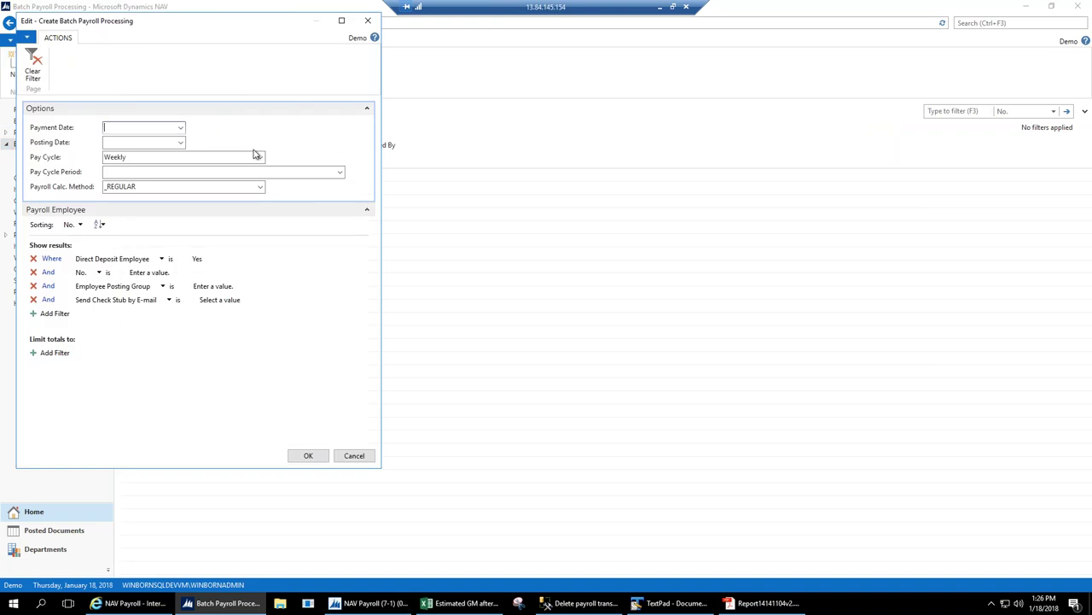
text(0215)
key(Tab)
text(0215)
key(Tab)
text(se)
key(Tab)
Choose February 1st Period 2018 as the pay cycle period and create batch B-00156
click(341, 176)
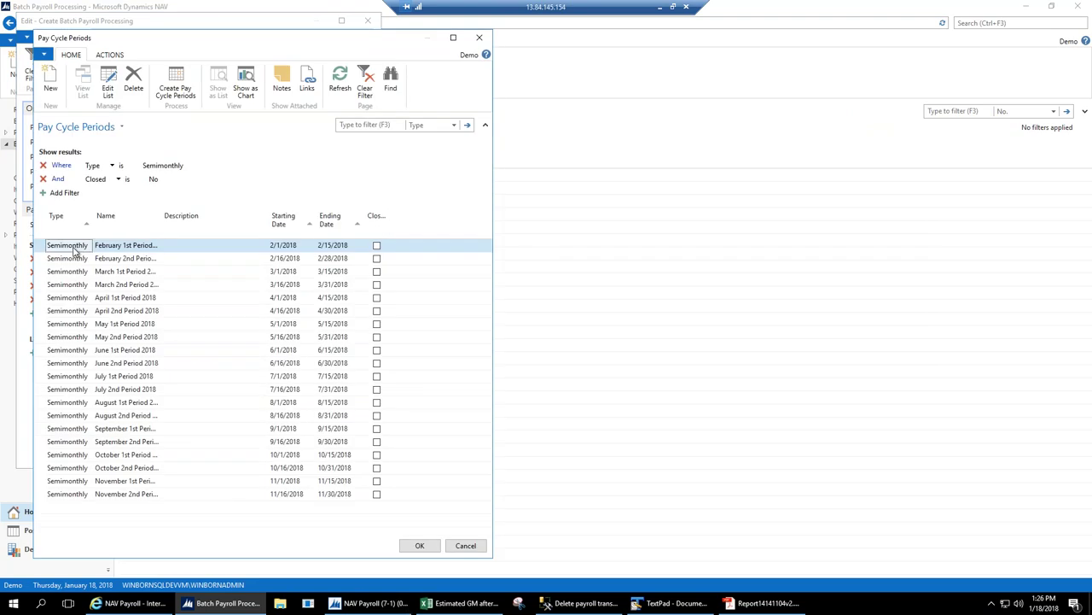
click(75, 248)
double_click(74, 246)
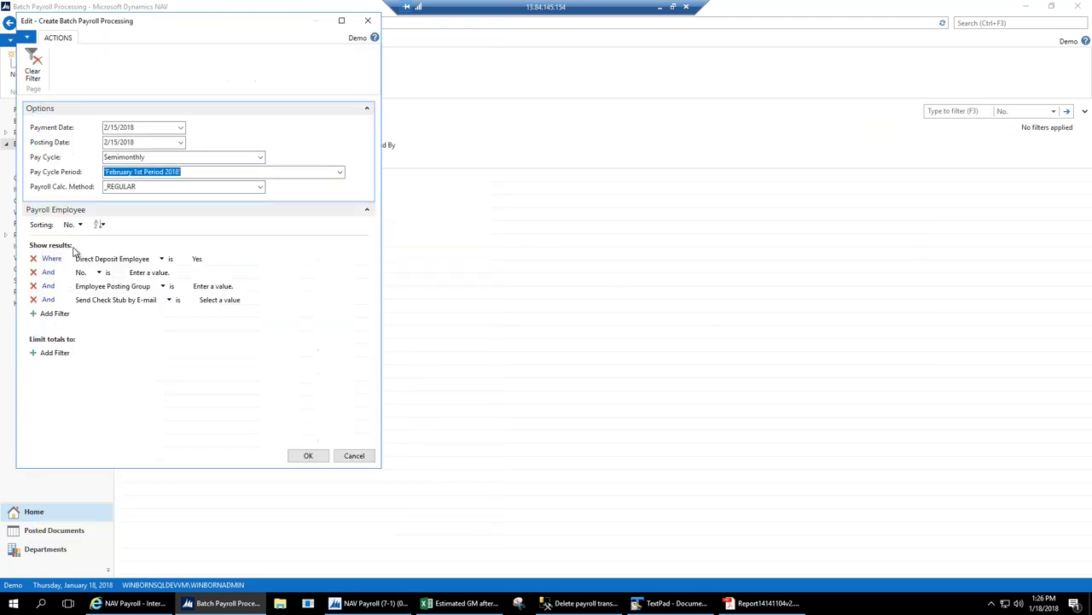
key(Tab)
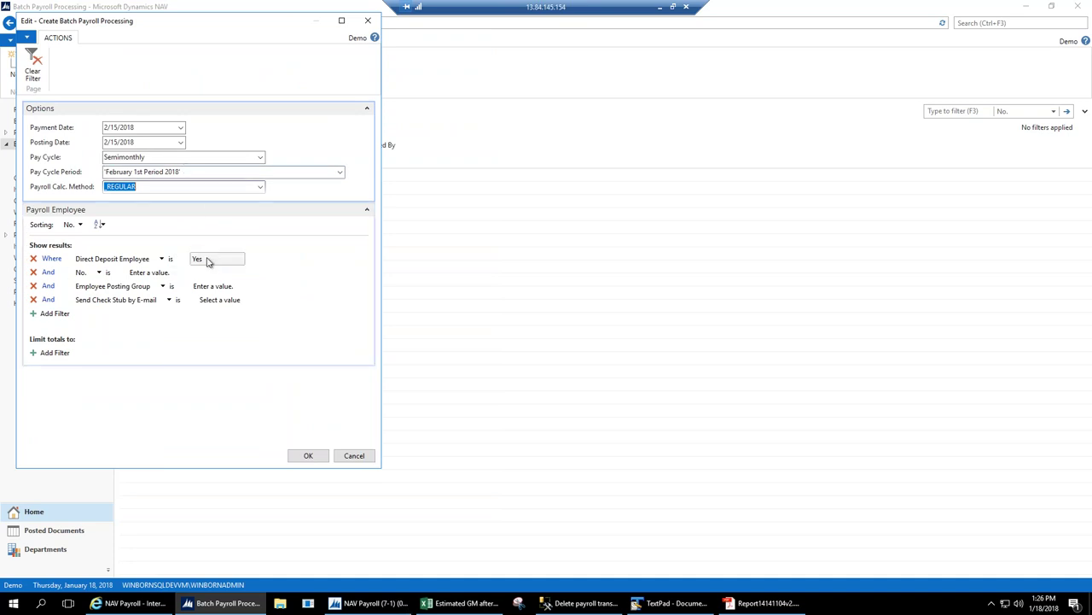
click(309, 455)
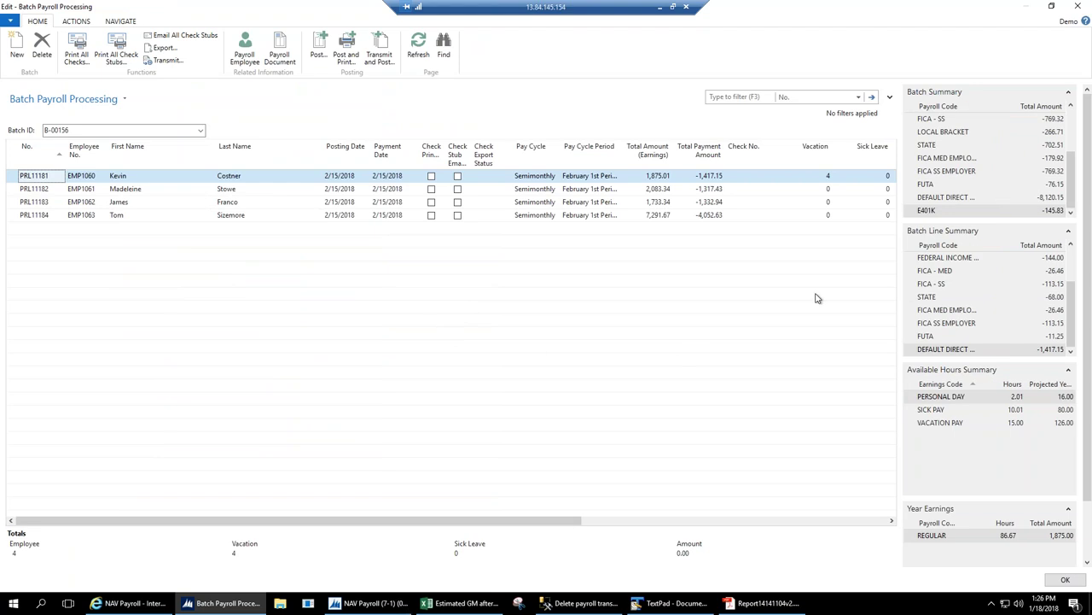
Enter 2 sick leave hours on the first employee's batch line, alongside its 4 vacation hours
click(827, 177)
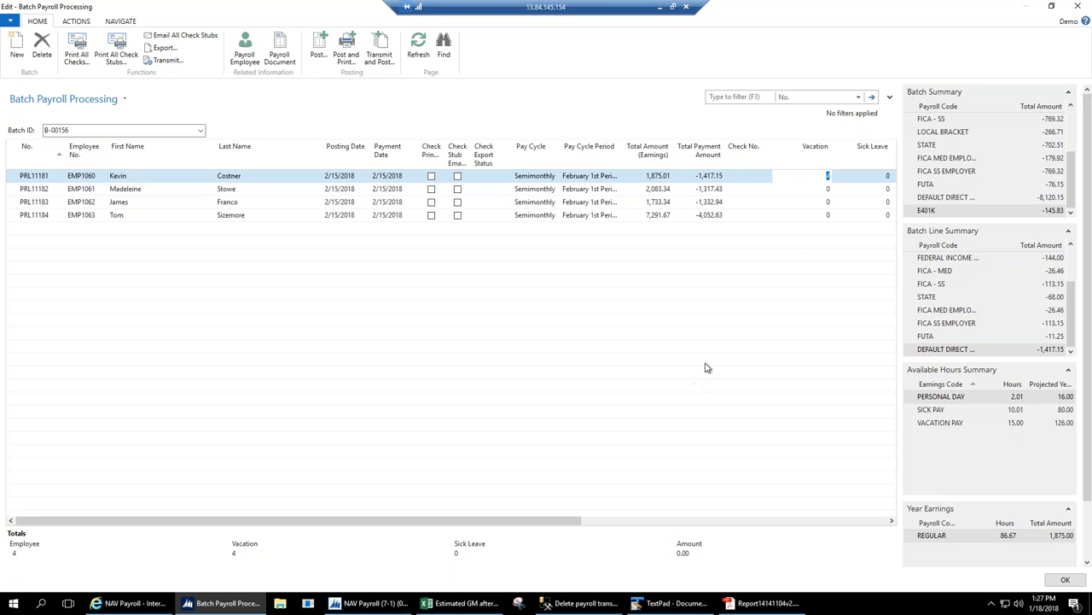
drag(578, 527, 705, 524)
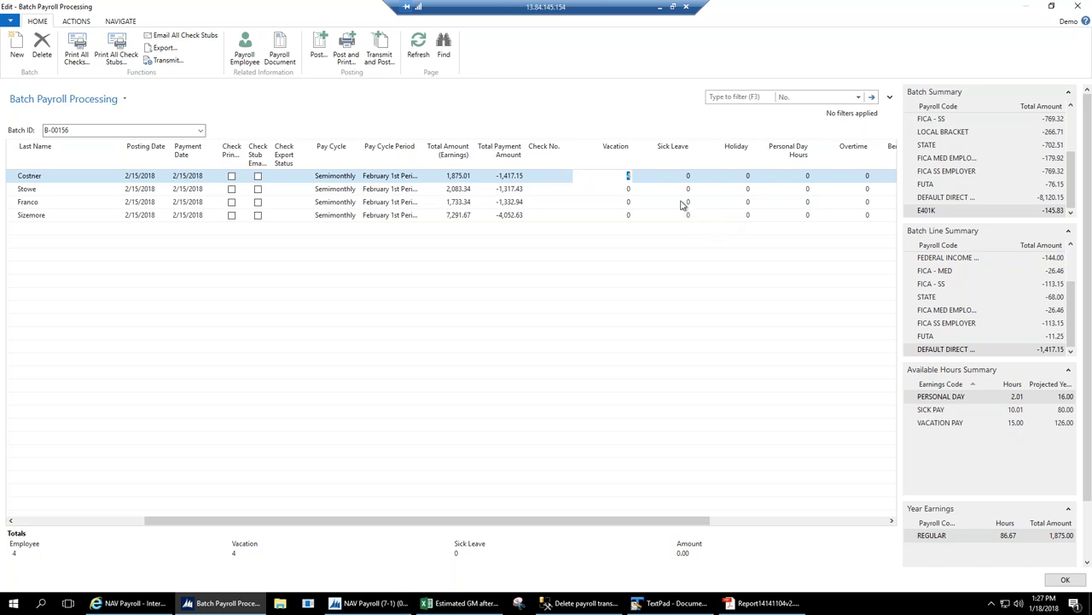
click(681, 174)
double_click(681, 175)
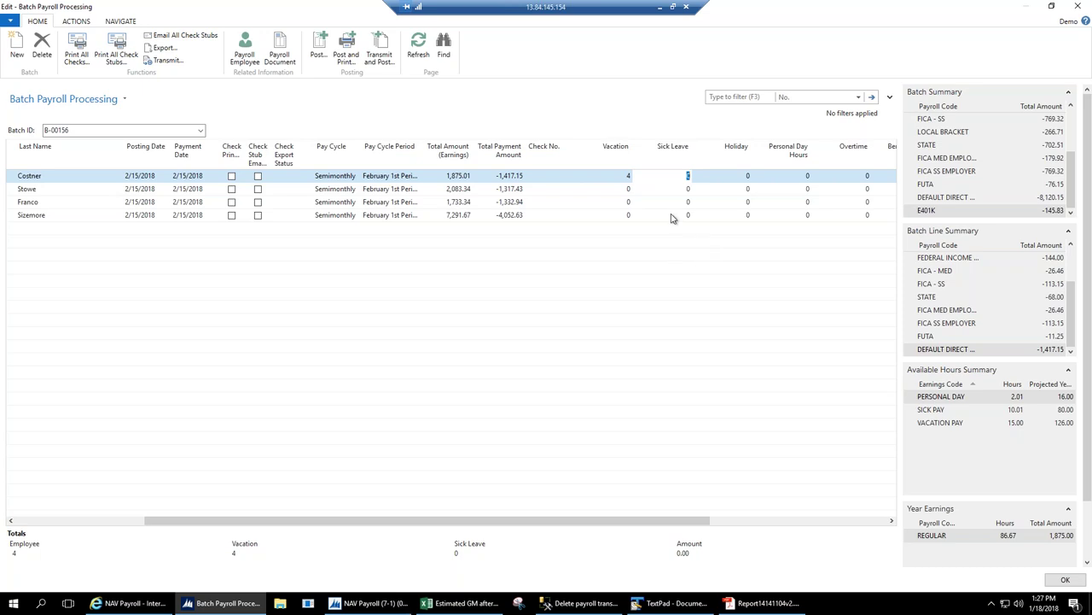
text(2)
key(Tab)
key(shift+Tab)
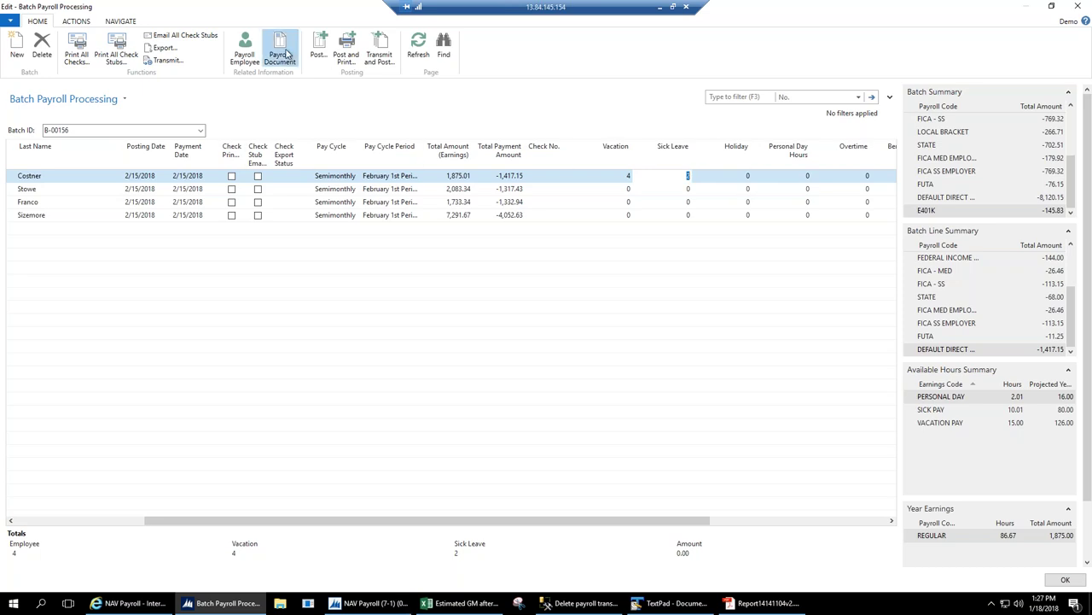
click(287, 53)
Set Sick Leave to 0 on the payroll document, dropping Sick Pay and raising Regular to 82.67 hours
click(23, 352)
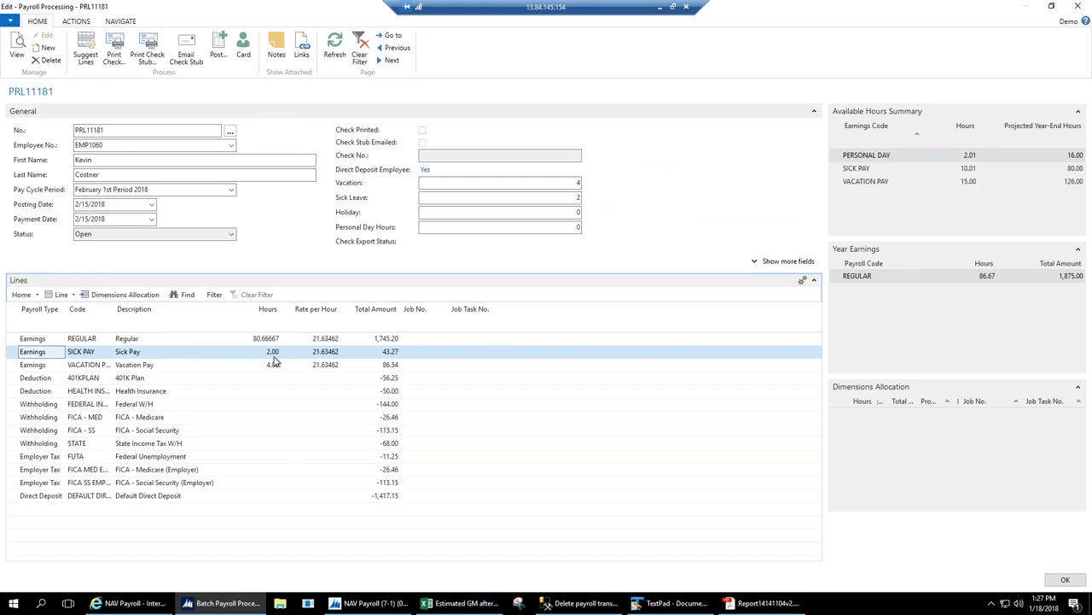
click(553, 197)
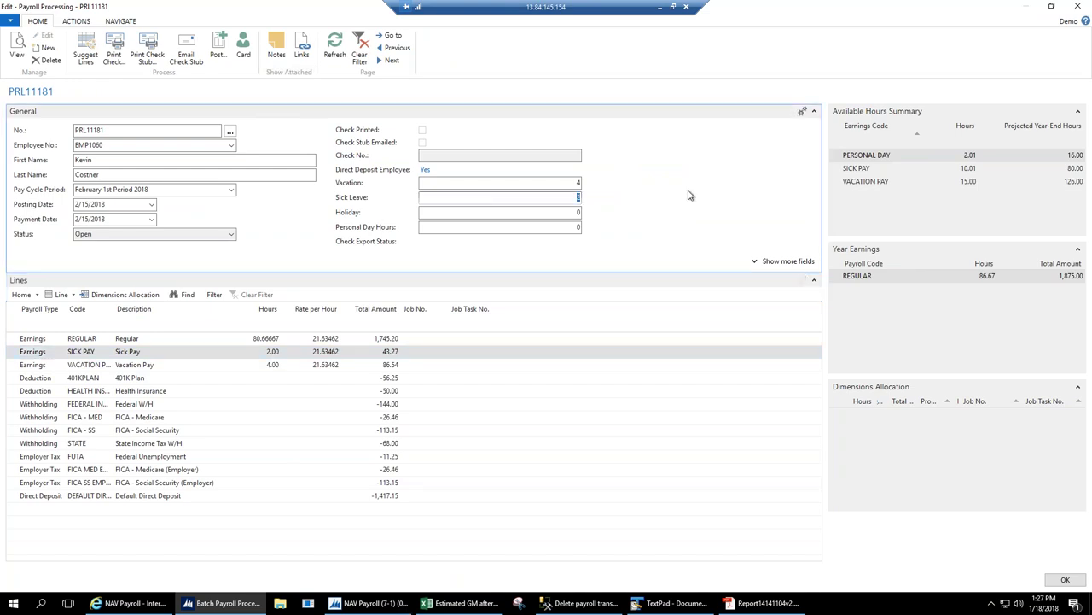
text(0)
key(Tab)
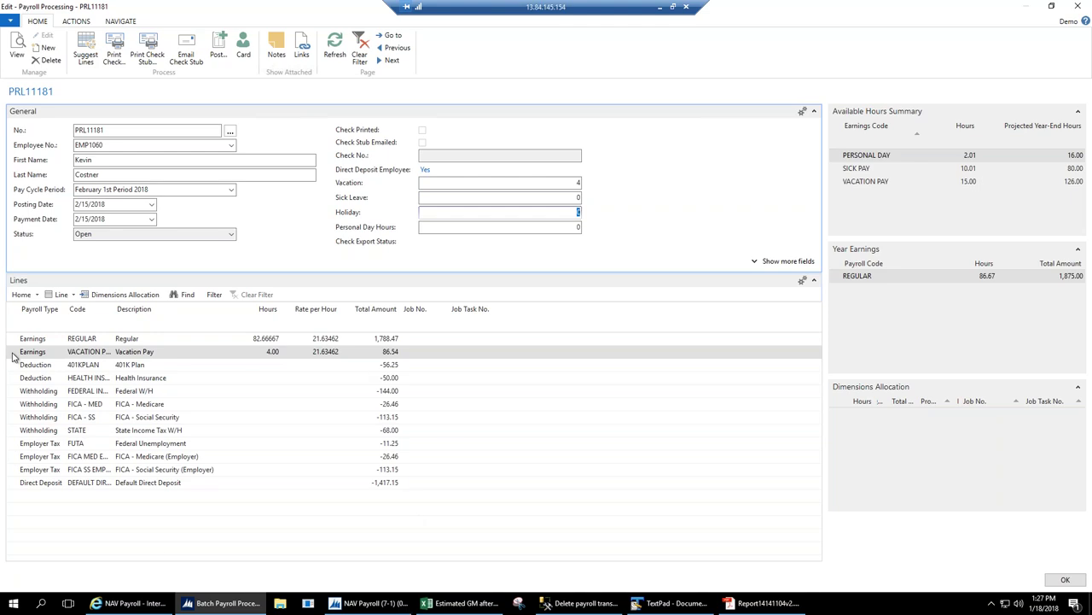
click(1065, 580)
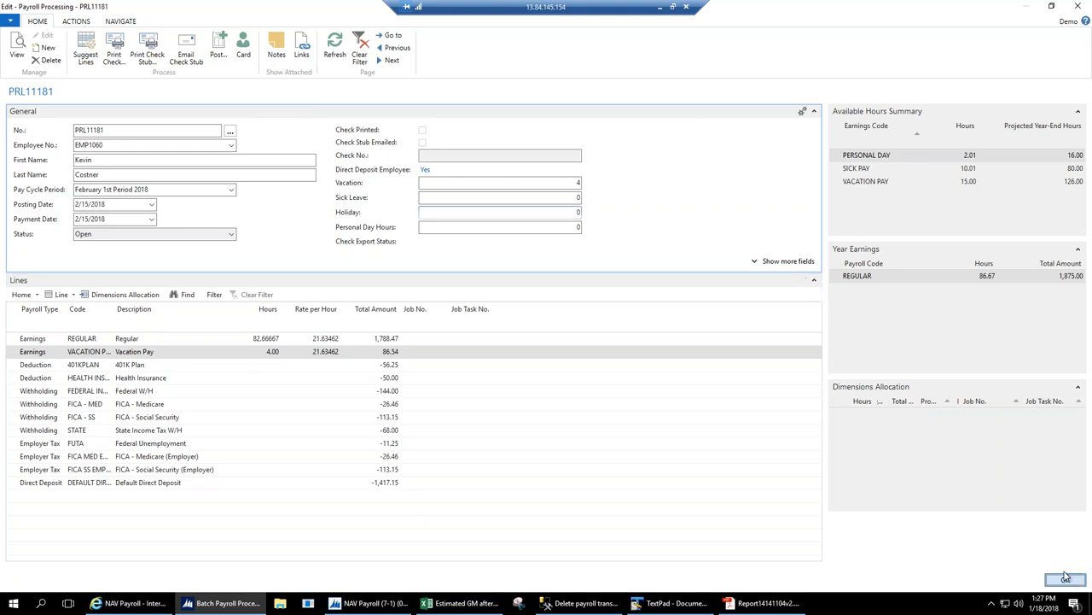
Review the four payroll document lines in batch B-00156
click(685, 175)
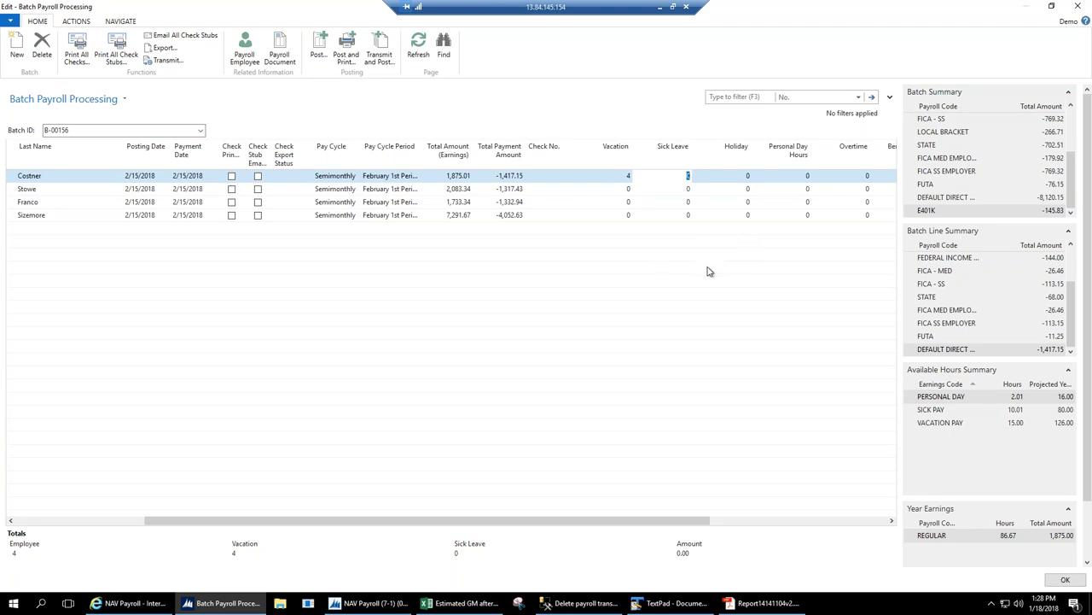
mouse_move(670, 515)
mouse_down()
mouse_move(690, 519)
mouse_move(551, 529)
mouse_move(675, 507)
mouse_up()
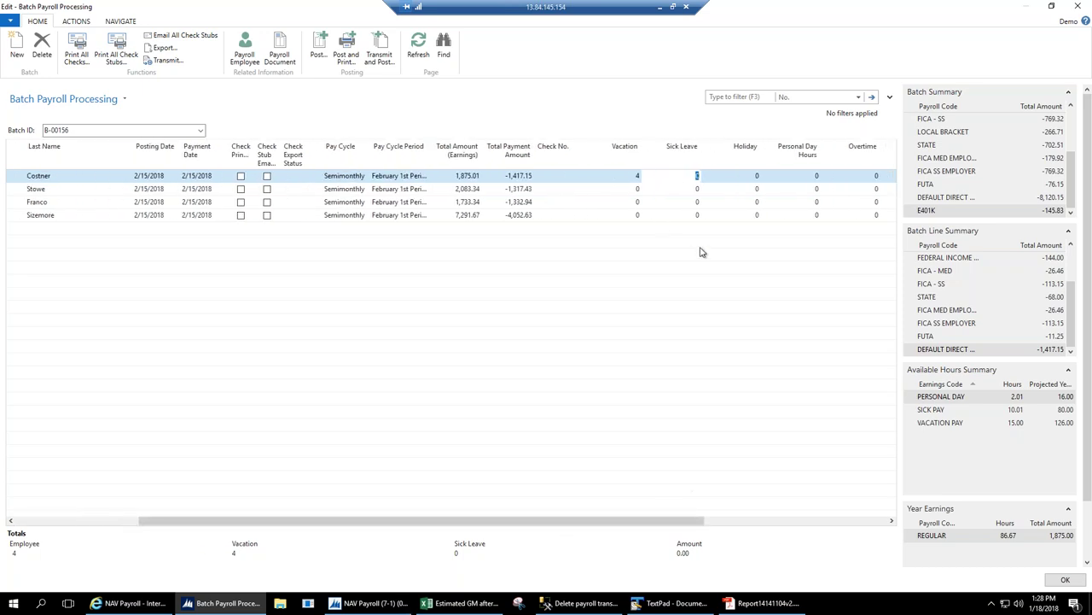
drag(672, 527, 546, 529)
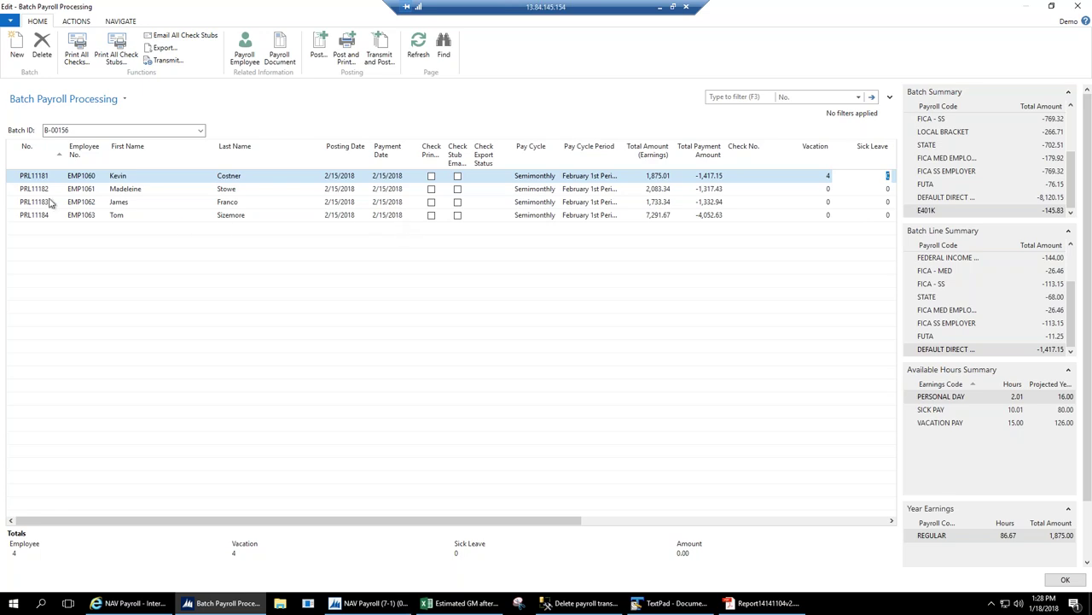
Attempt to email all check stubs and dismiss the missing check number error
click(175, 39)
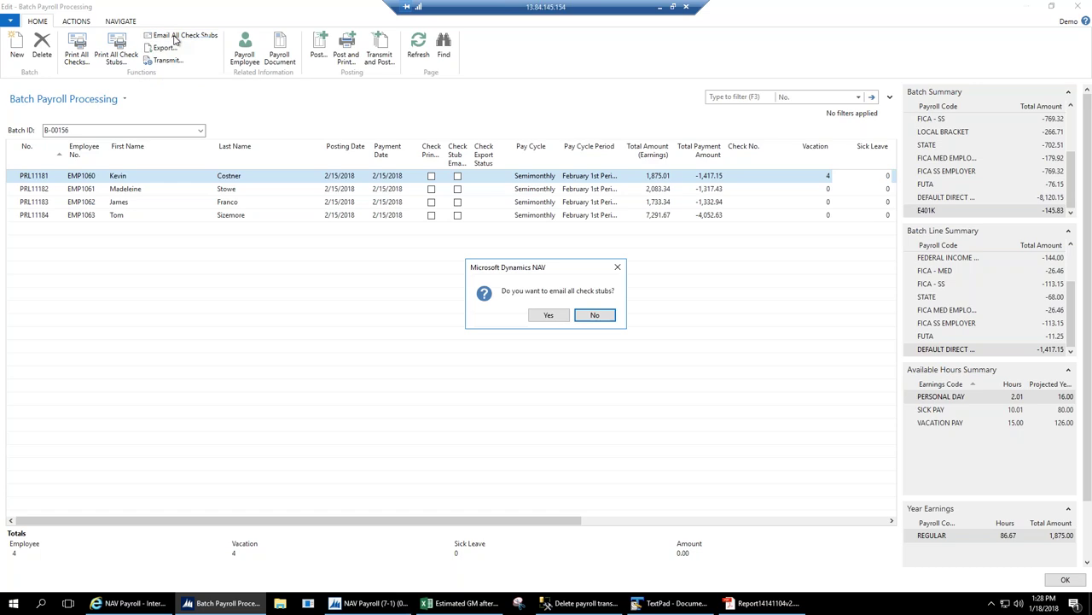
click(537, 320)
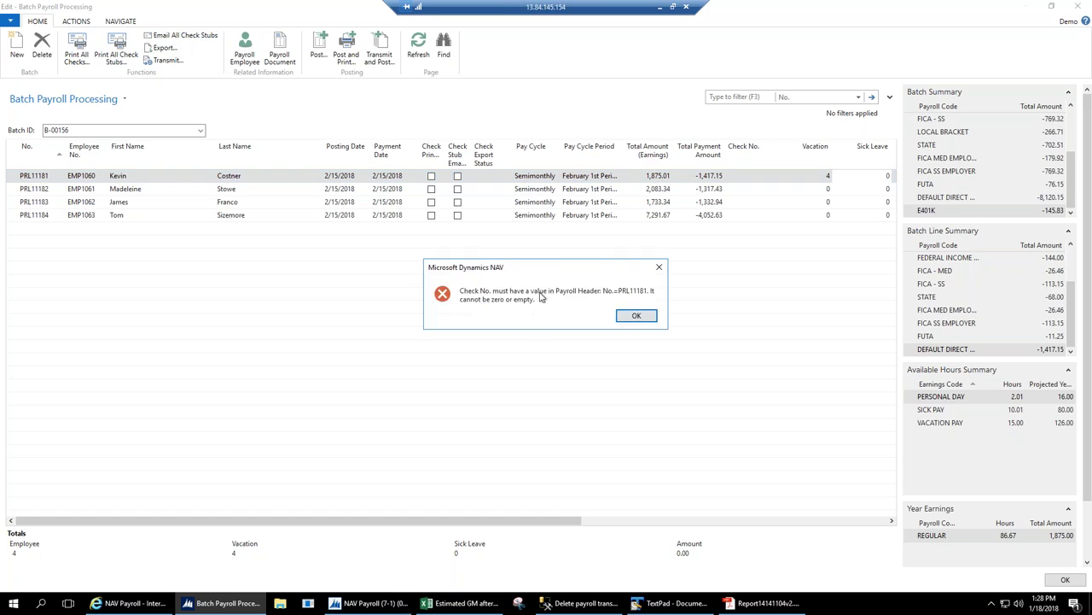
click(649, 318)
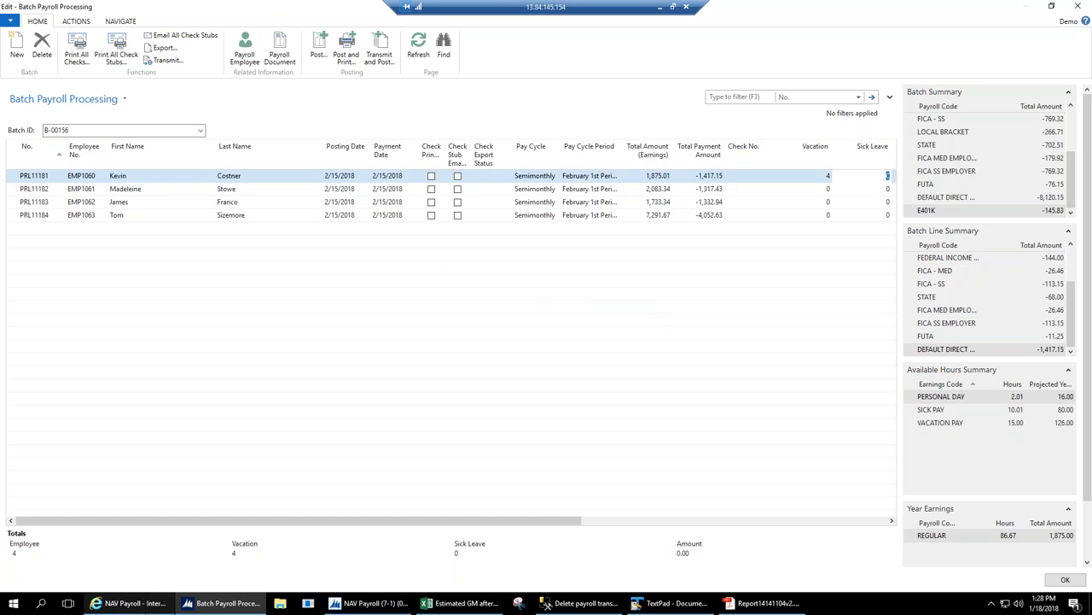
click(154, 602)
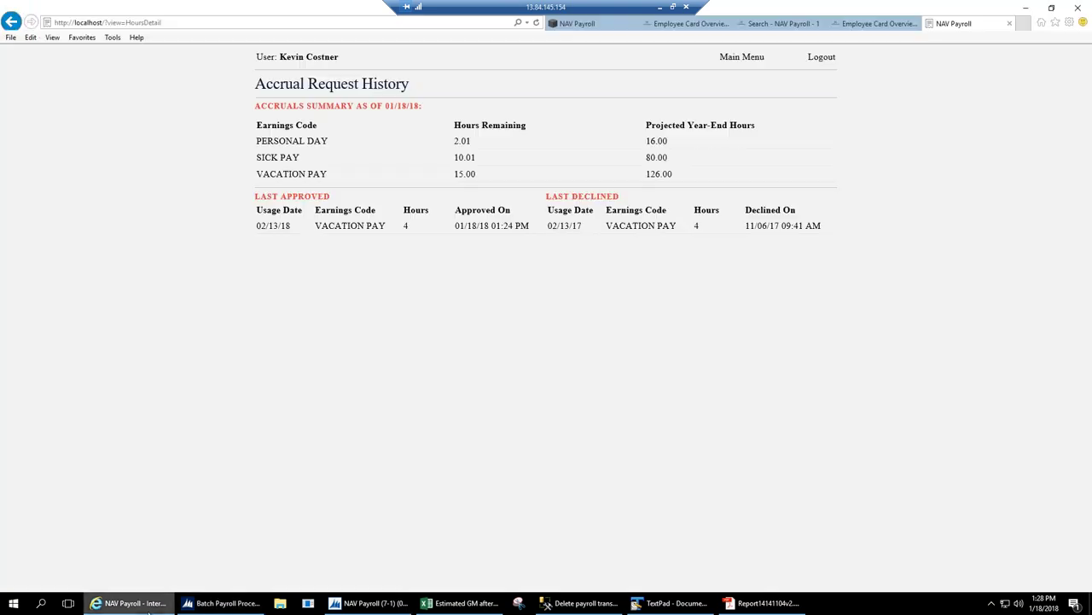
Open the NAV Payroll online manual and read the Employee Card salary and deductions topics
click(612, 26)
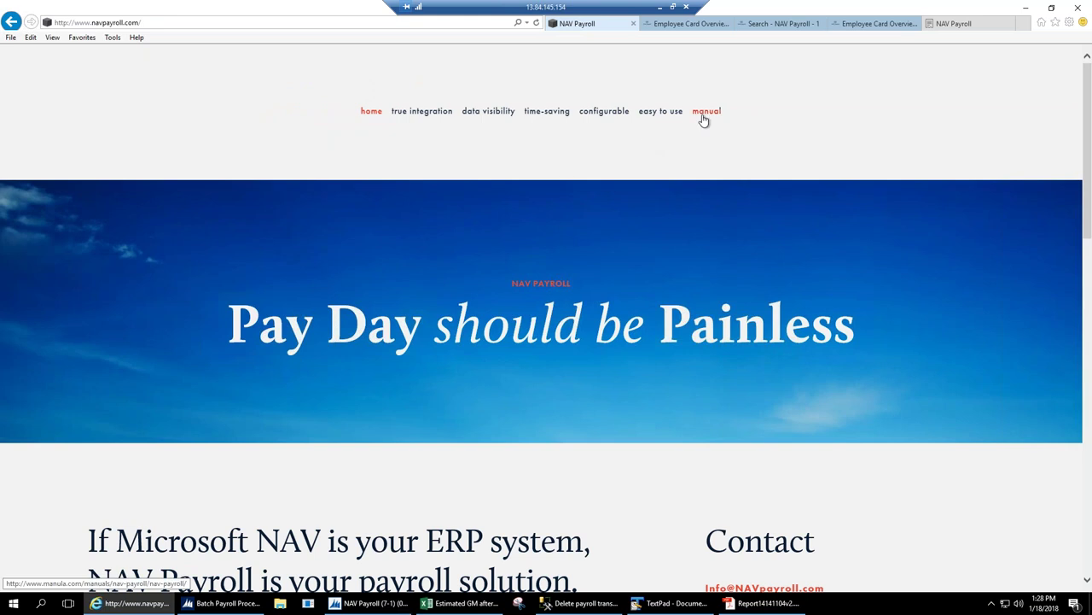
click(705, 113)
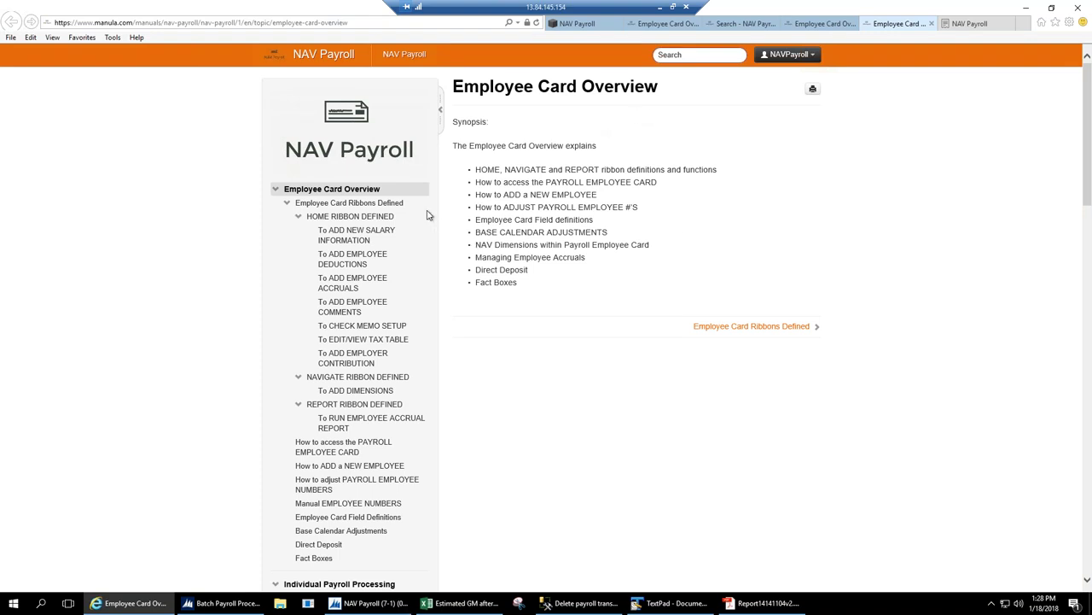
click(333, 237)
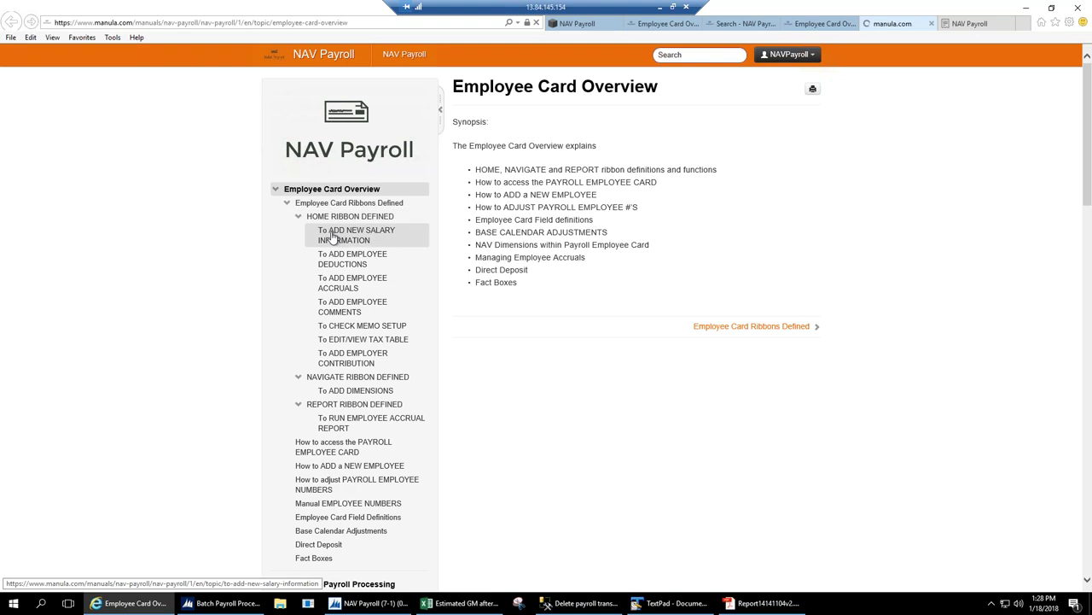
click(333, 268)
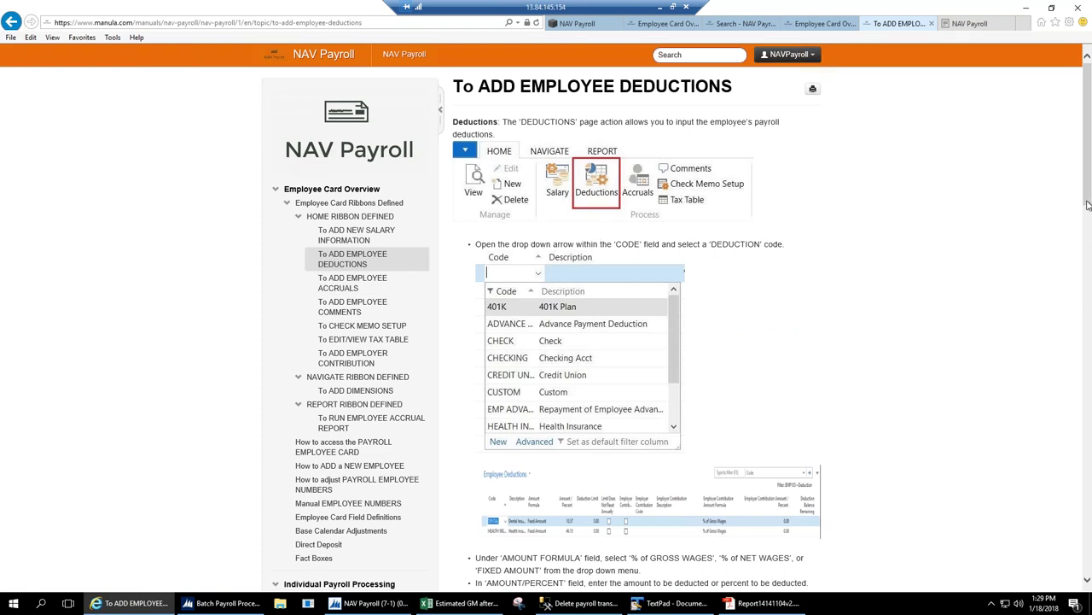
Read the Employee Card accruals and comments topics in the manual
drag(1088, 205, 1080, 260)
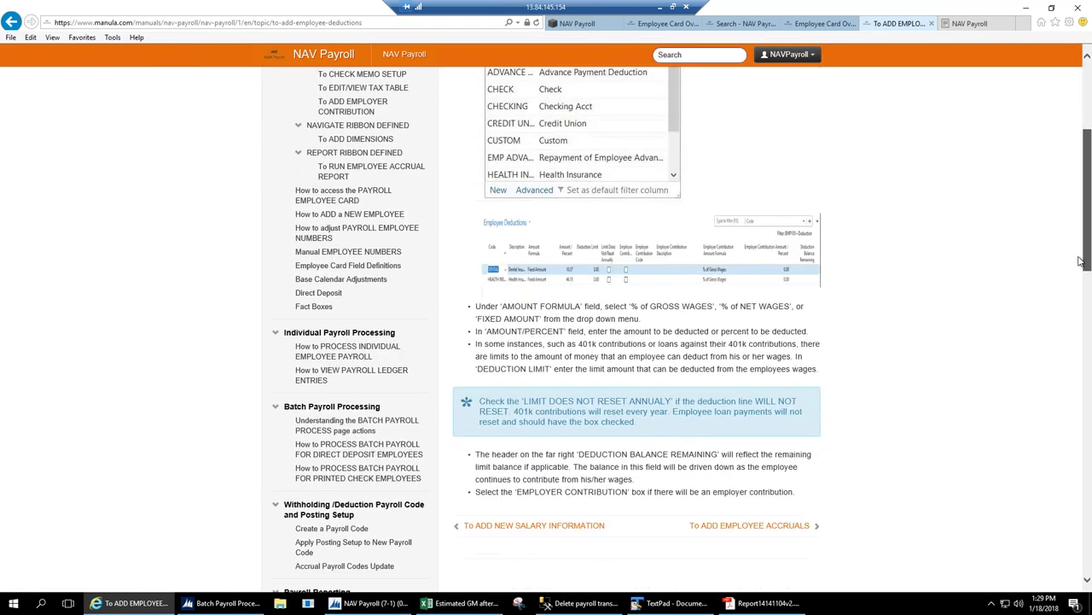
scroll(1081, 260, up, 3)
click(358, 290)
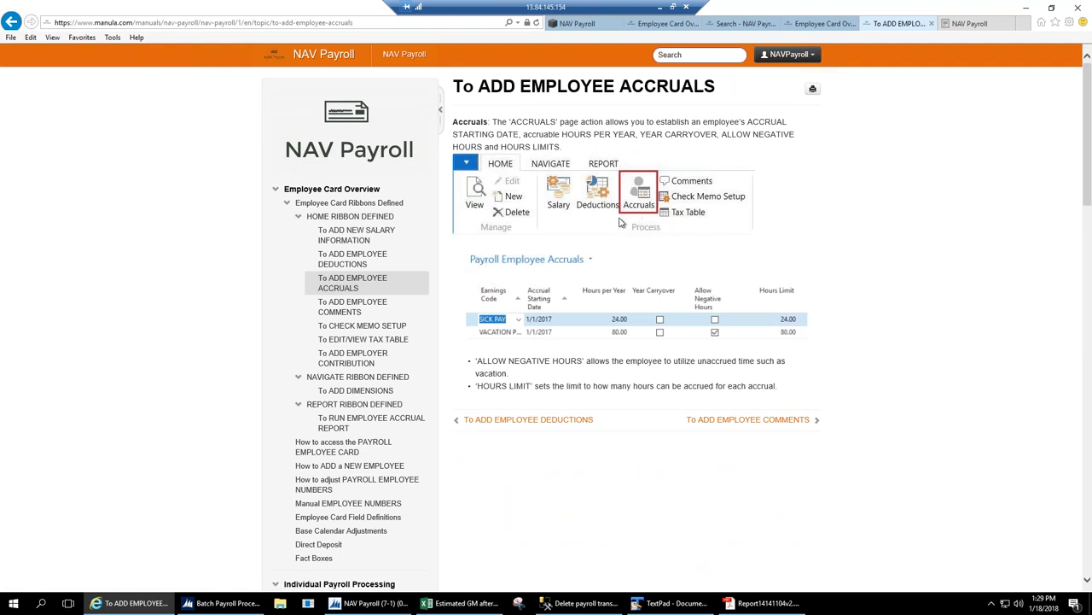
click(377, 313)
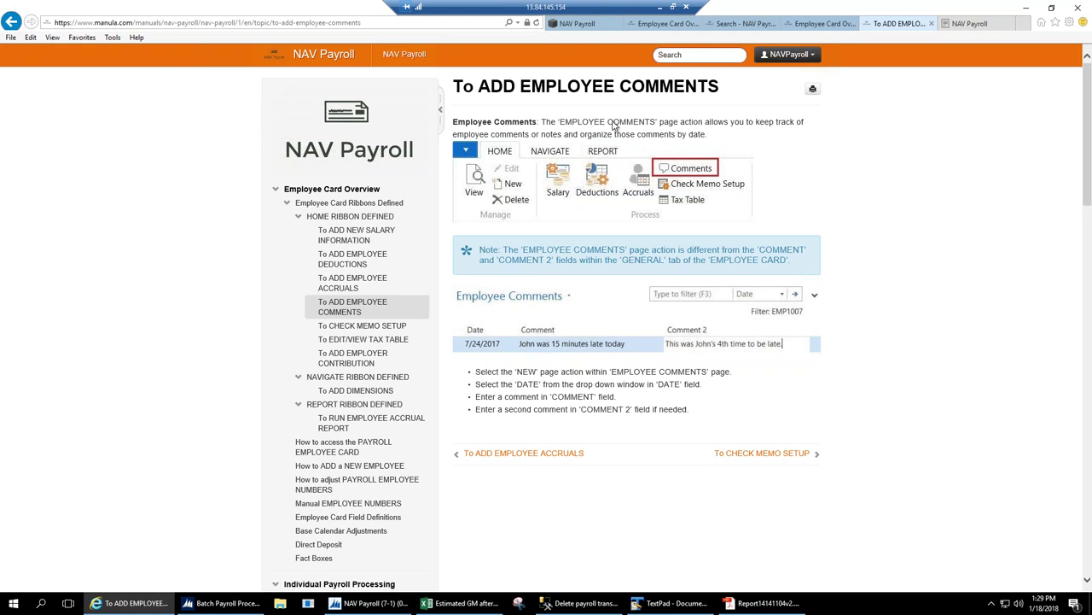
click(683, 56)
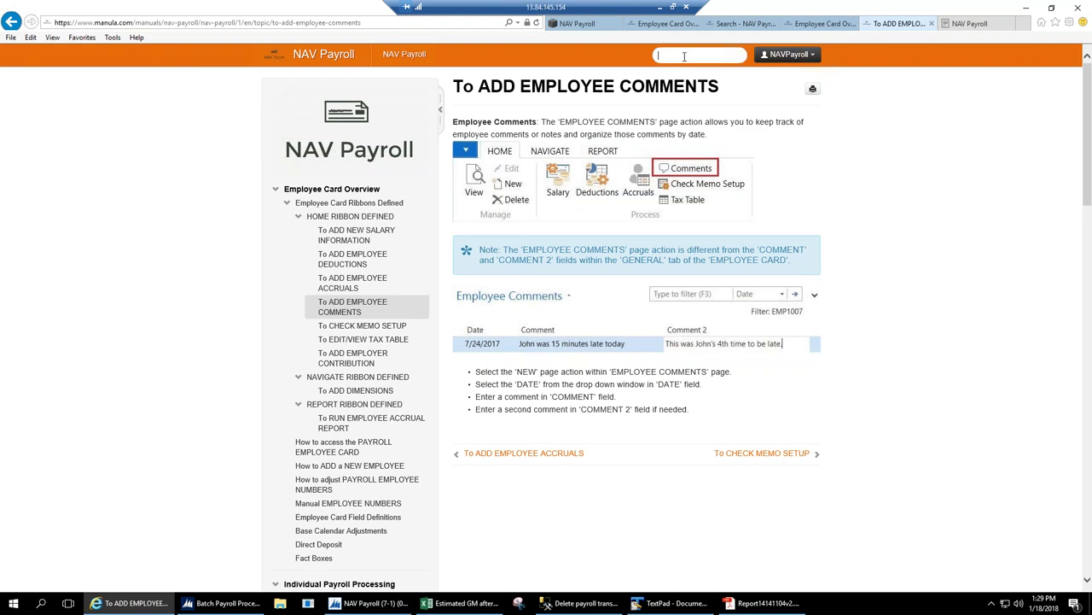
click(202, 609)
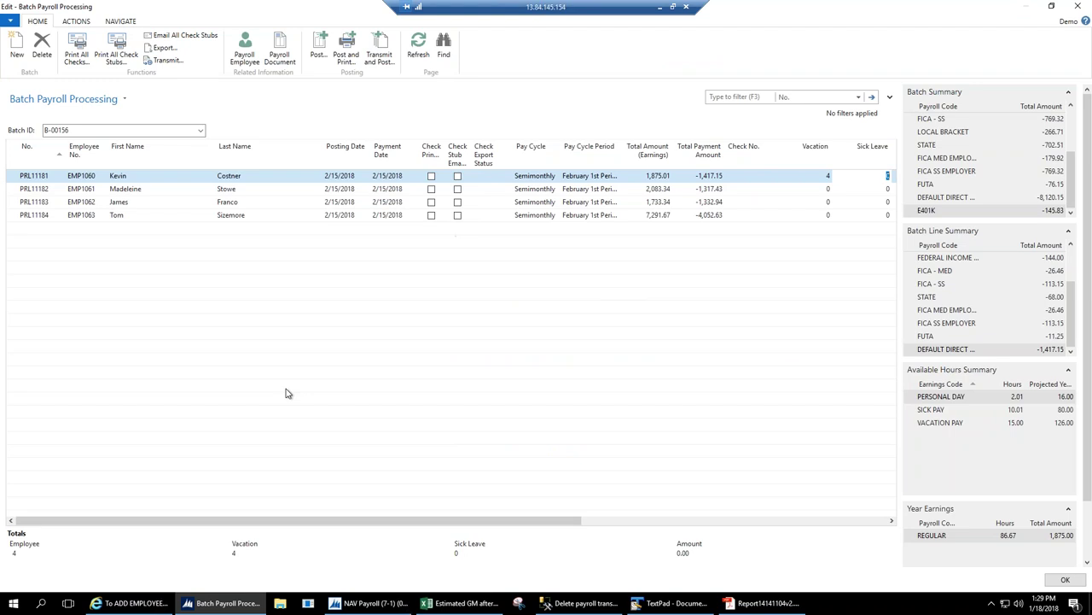
Search the manual for 'check no.' and read the 'Check No. must have value in Payroll Header' topic
click(132, 602)
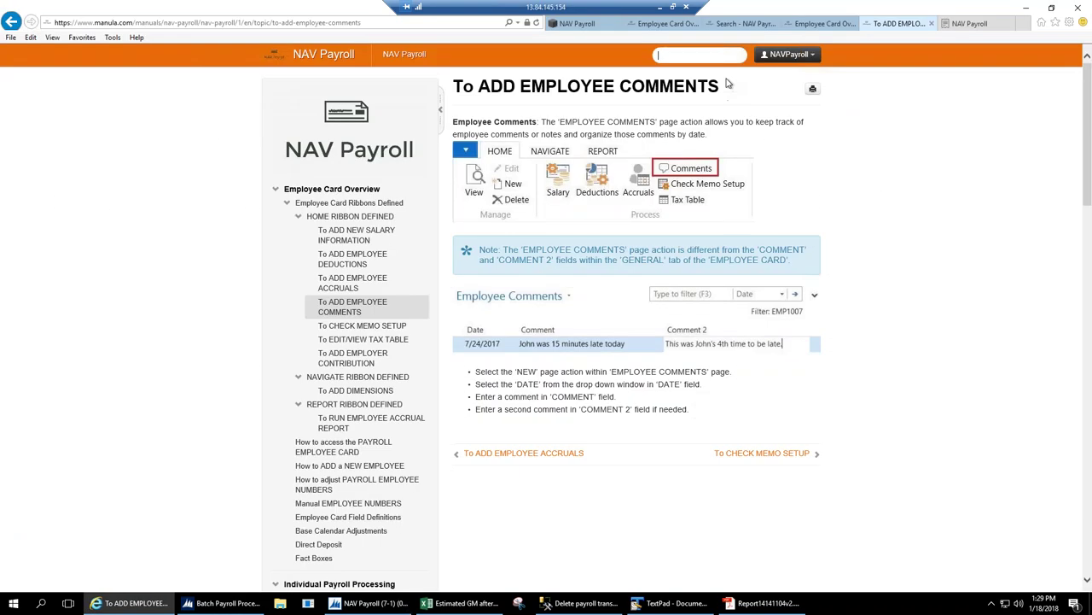
text(check no.)
key(Return)
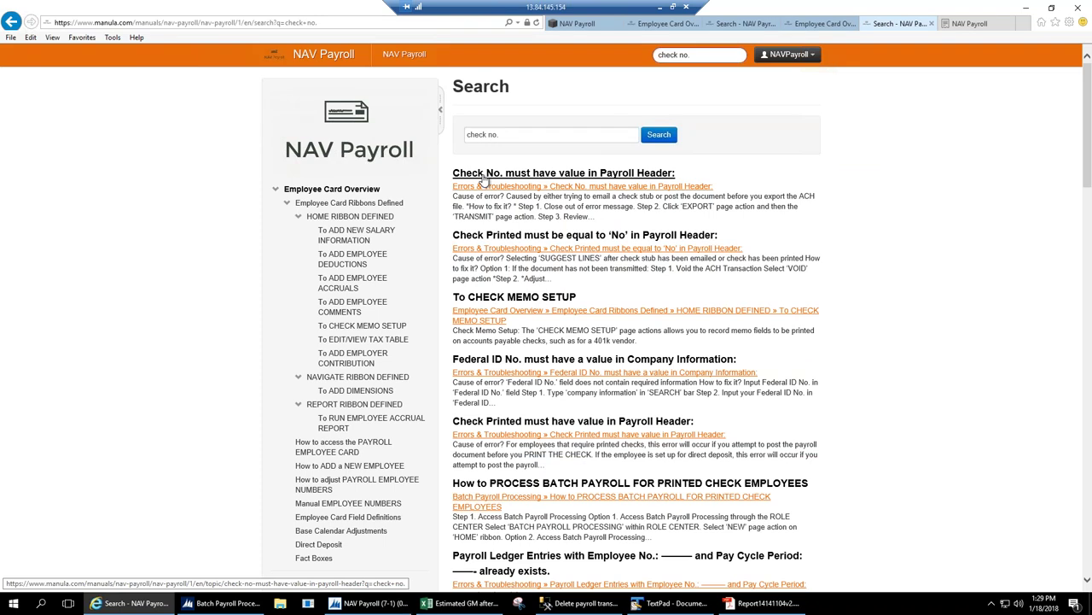
click(483, 174)
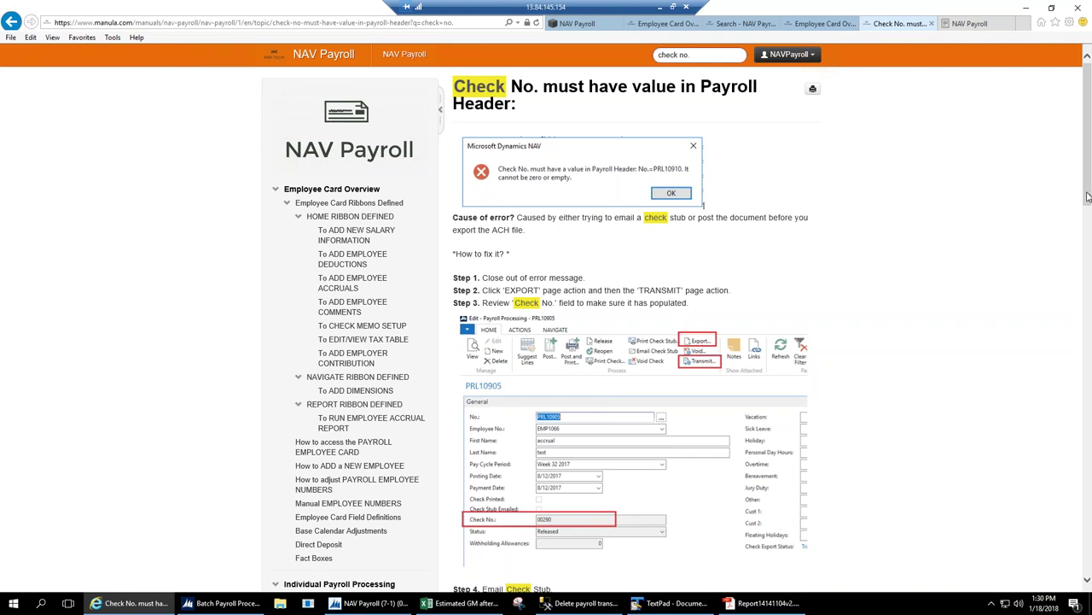
scroll(1089, 181, down, 3)
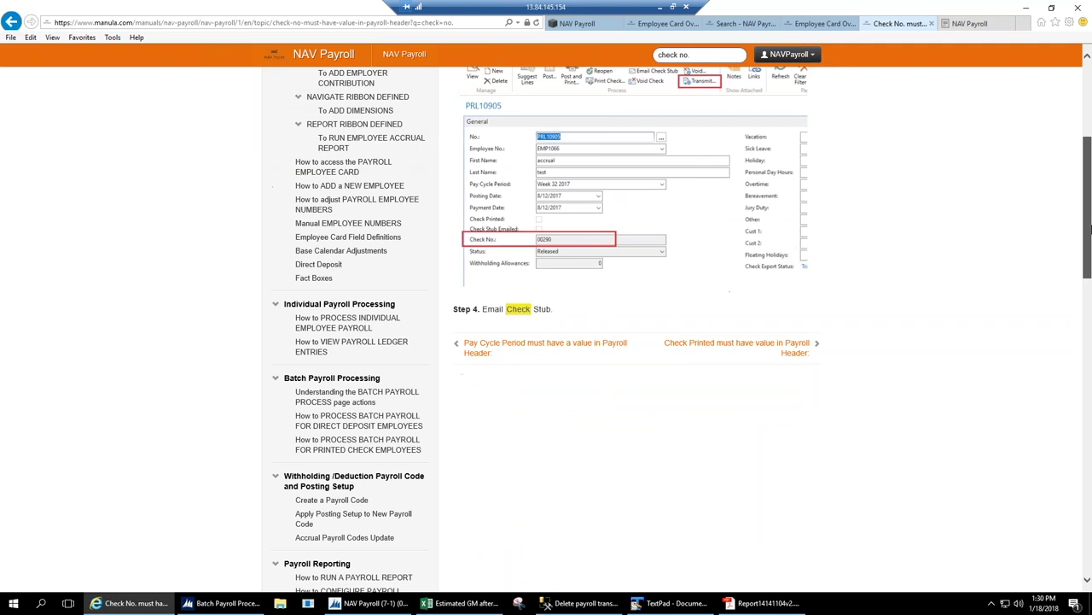
scroll(1089, 208, up, 3)
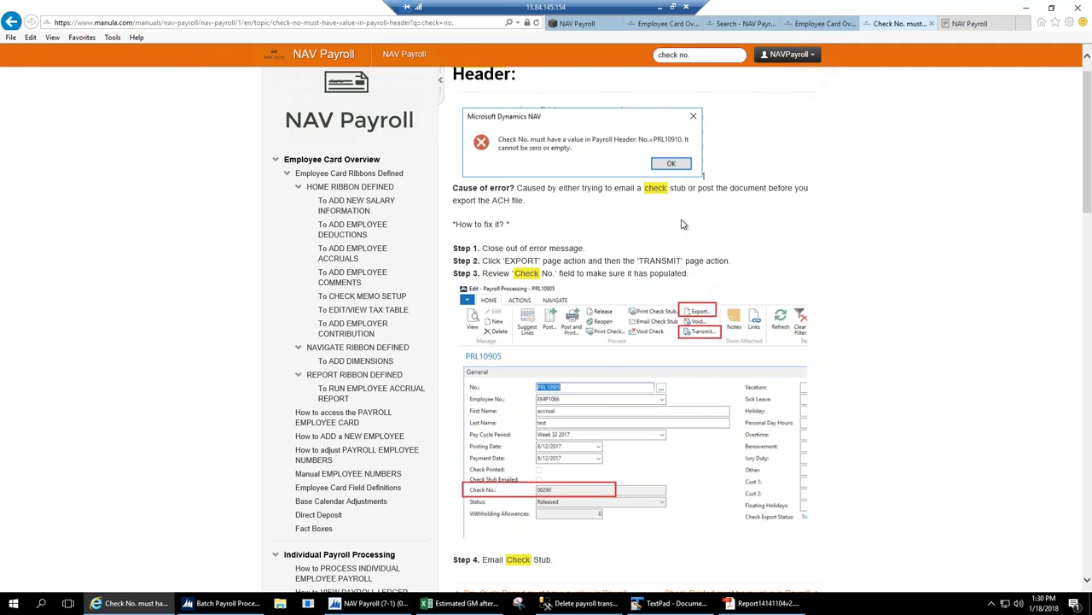
Export all four batch payroll documents to assign check numbers RMT10346–RMT10349
key(alt+Tab)
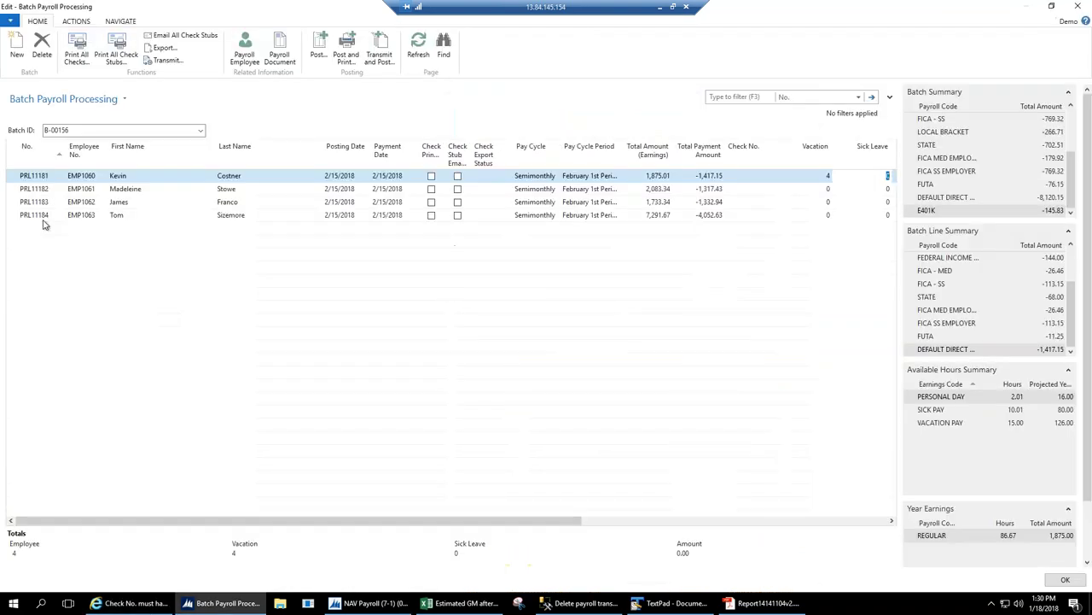
click(12, 147)
click(162, 47)
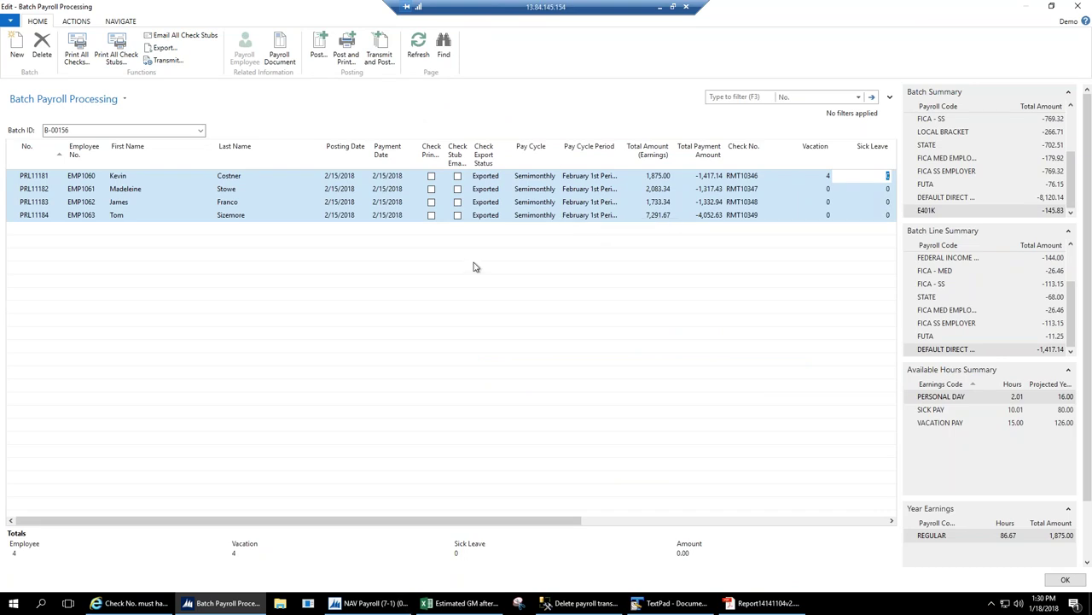
Email all 4 check stubs for batch B-00156 and acknowledge the confirmation message
click(182, 35)
click(549, 314)
click(136, 604)
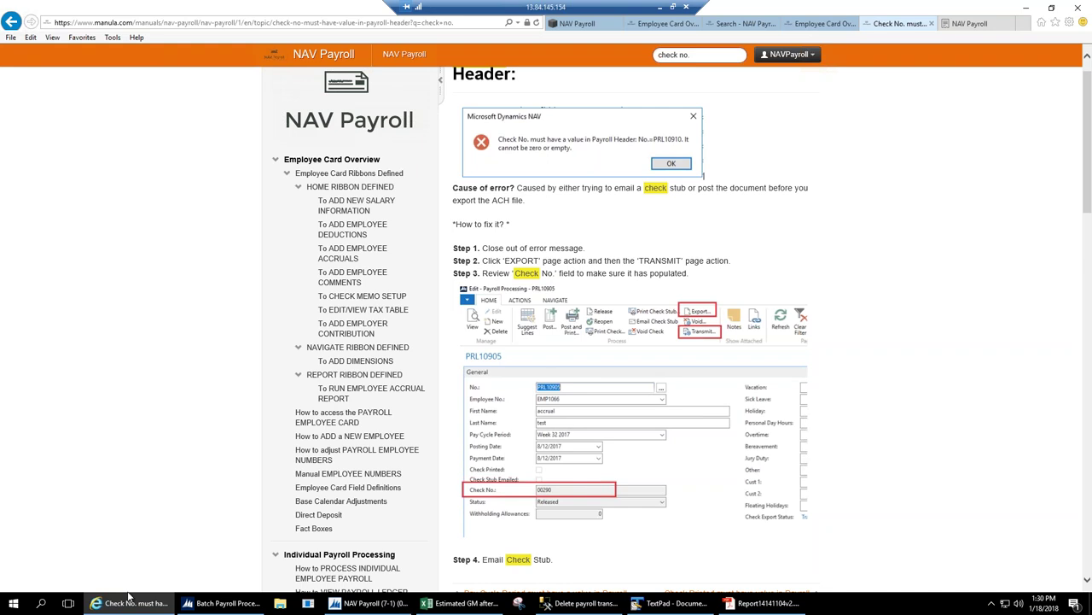
click(223, 603)
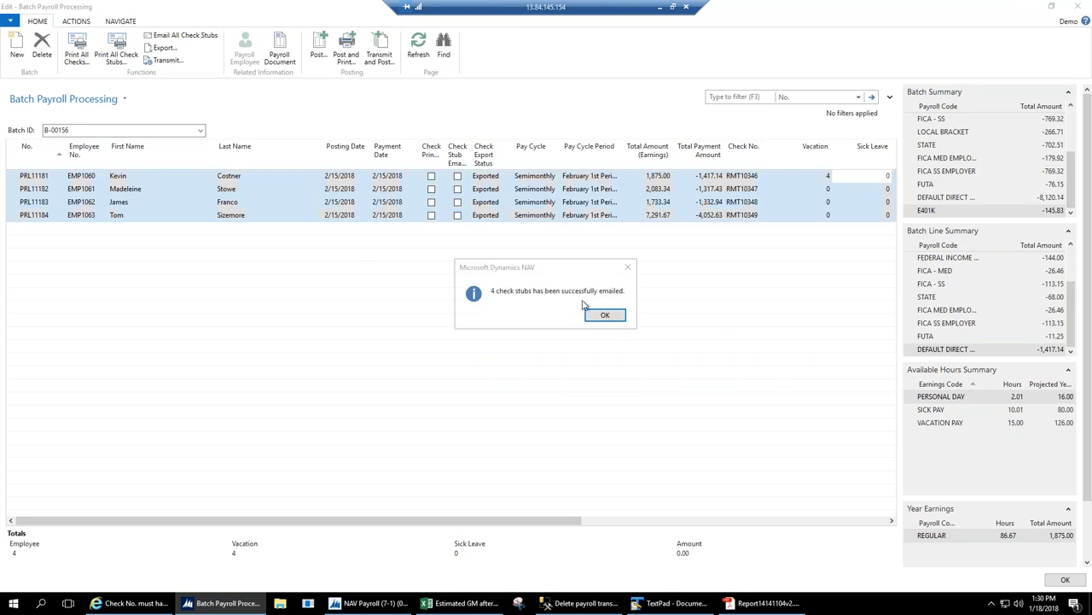
click(620, 316)
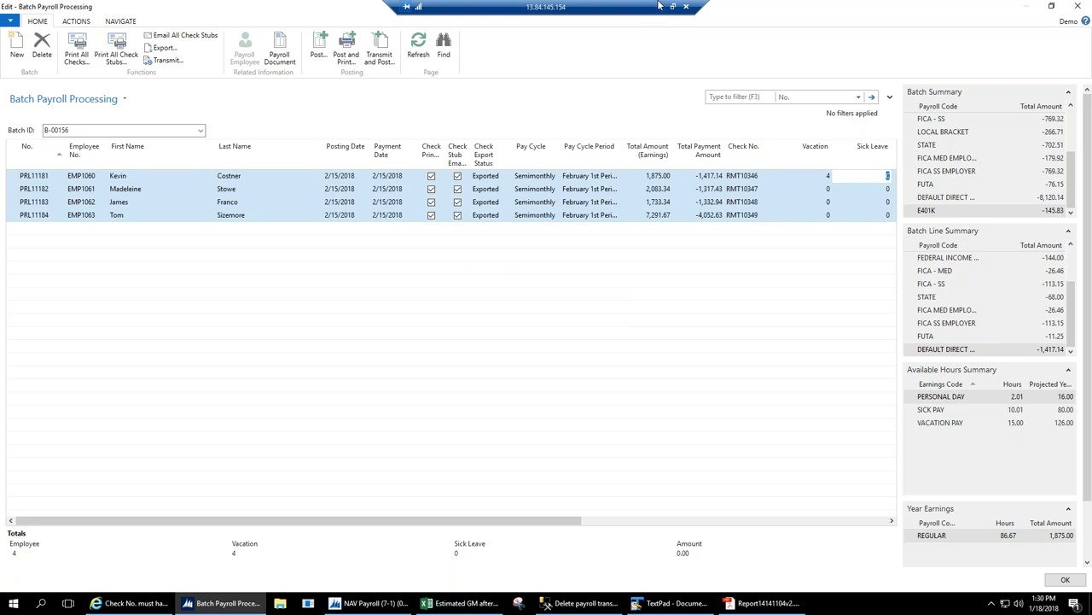
click(658, 6)
Open the emailed RMT10349 check stub PDF in Acrobat and review it (net pay 4,052.63)
click(108, 605)
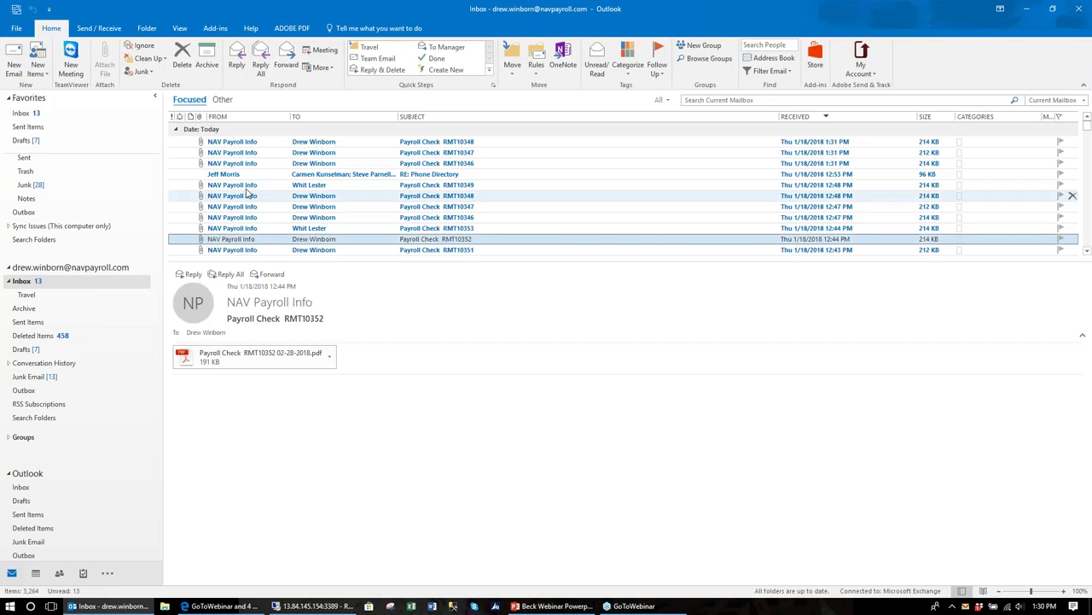
click(250, 187)
click(248, 360)
double_click(247, 360)
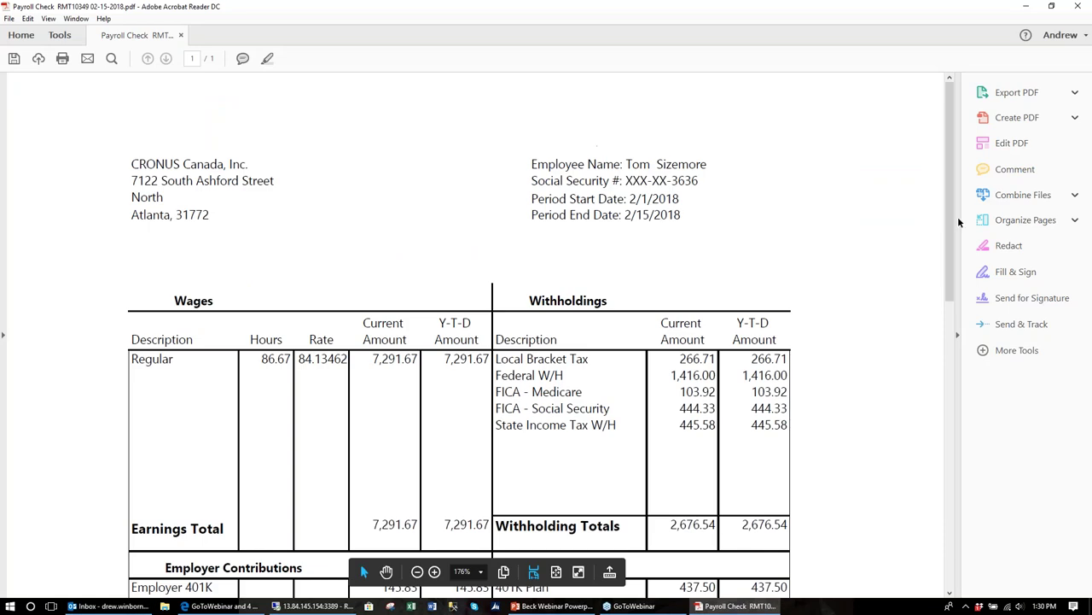
drag(952, 237, 952, 430)
drag(722, 464, 793, 473)
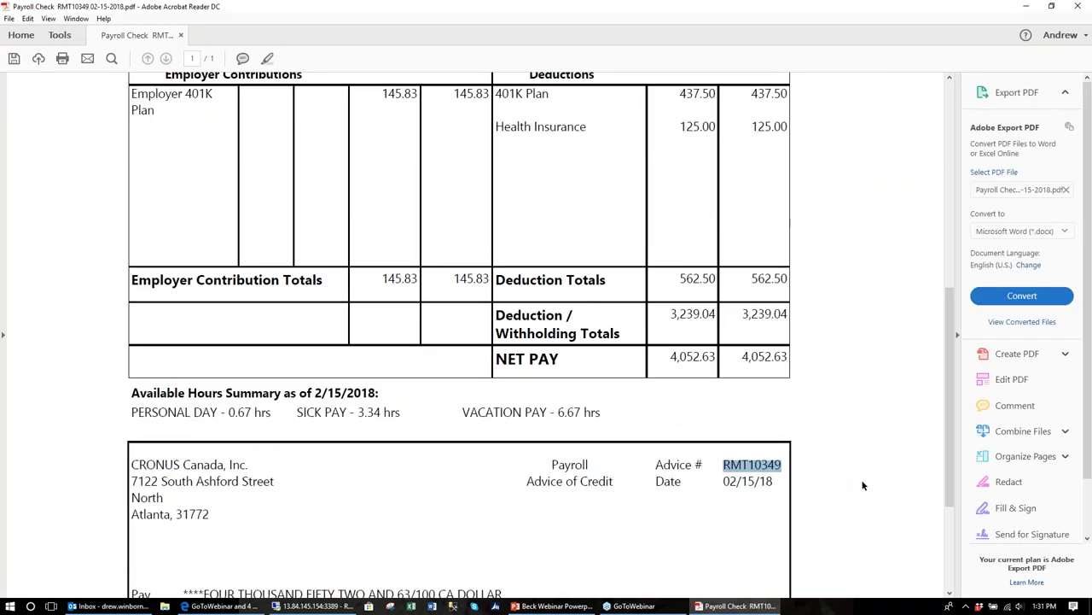
scroll(947, 468, up, 5)
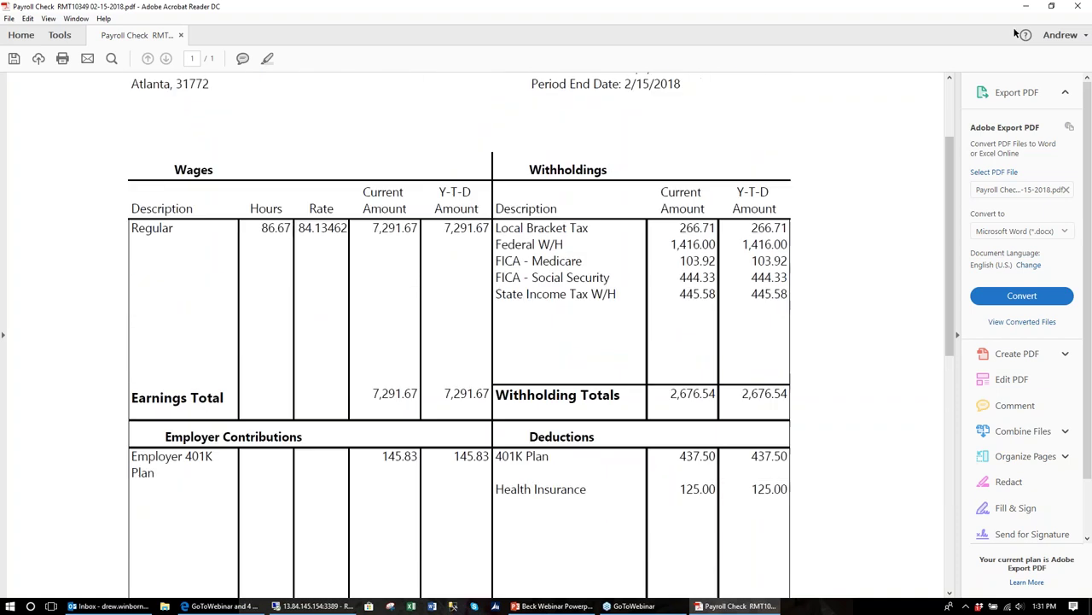
Look through the RMT10346, RMT10347 and RMT10348 payroll check emails, then return to NAV
key(alt+Tab)
click(294, 174)
click(289, 163)
click(286, 152)
click(308, 606)
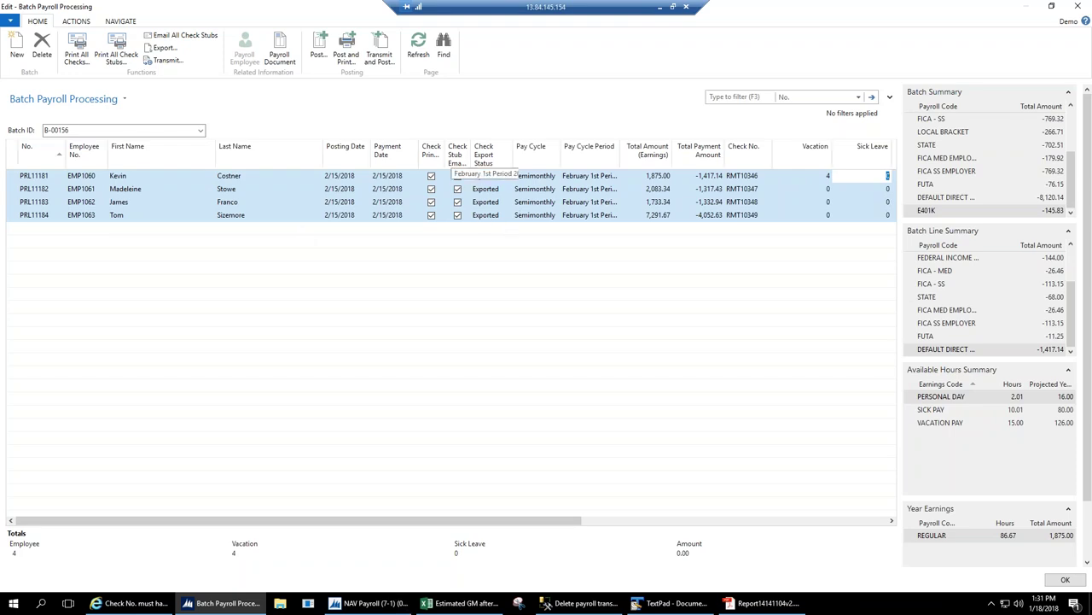
Transmit batch B-00156's exported payments and post all four of its payroll documents
double_click(468, 154)
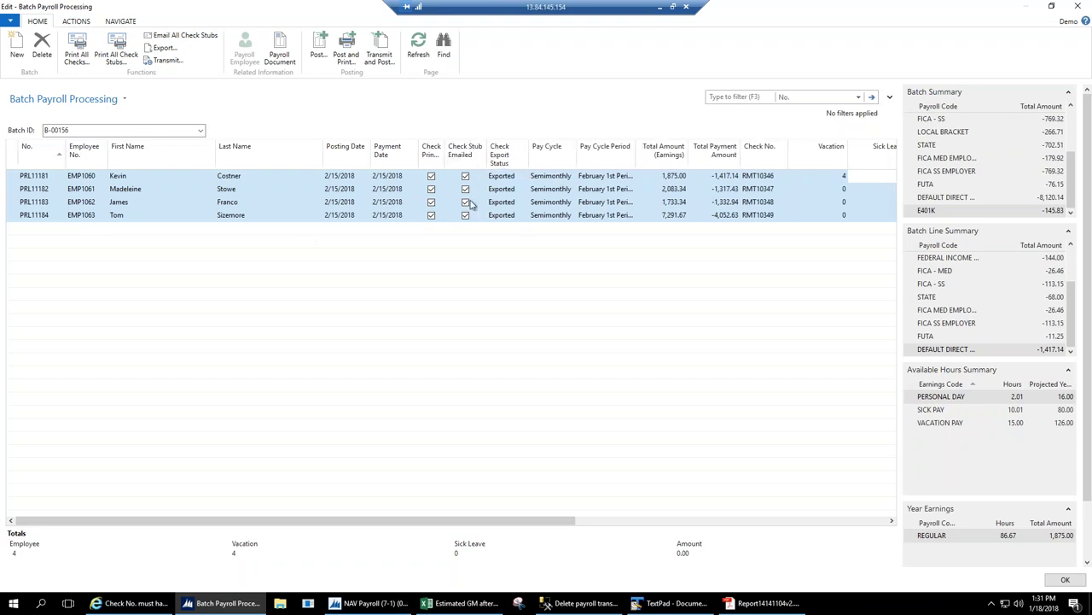
click(162, 60)
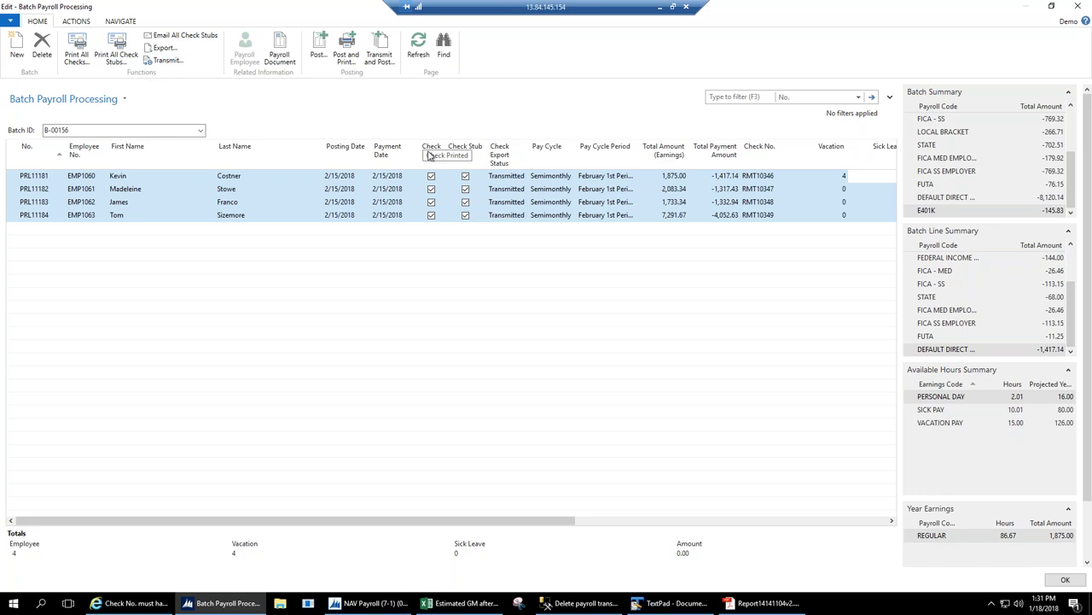
click(319, 46)
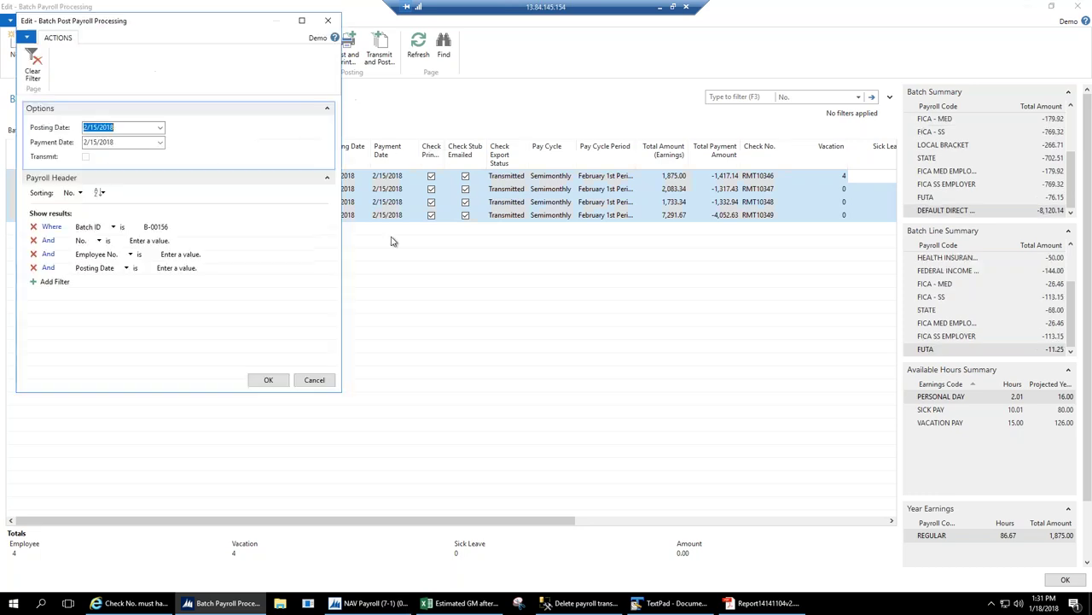
click(270, 379)
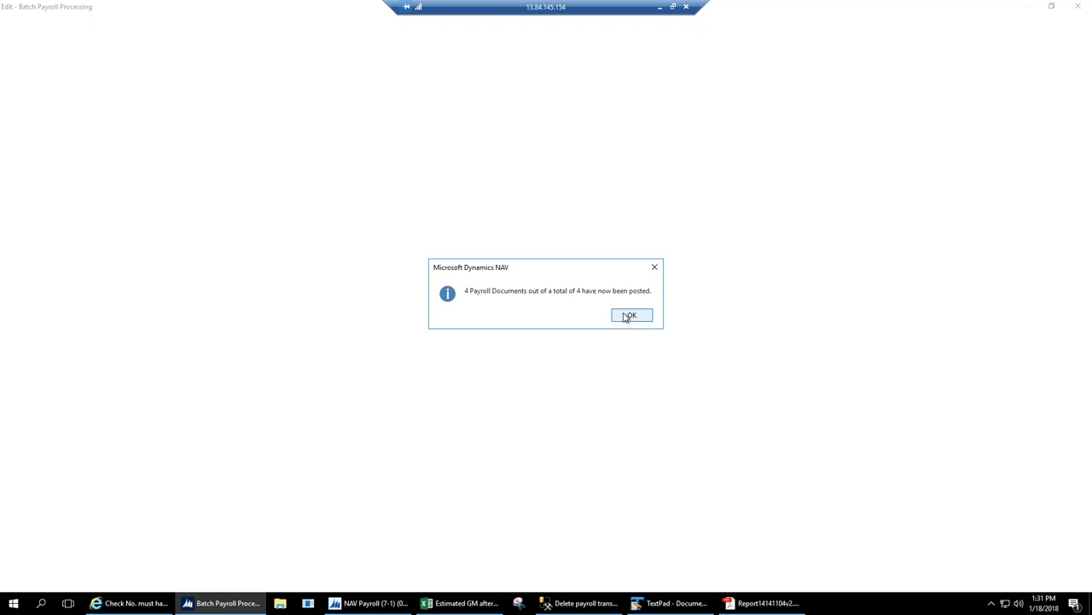
click(630, 316)
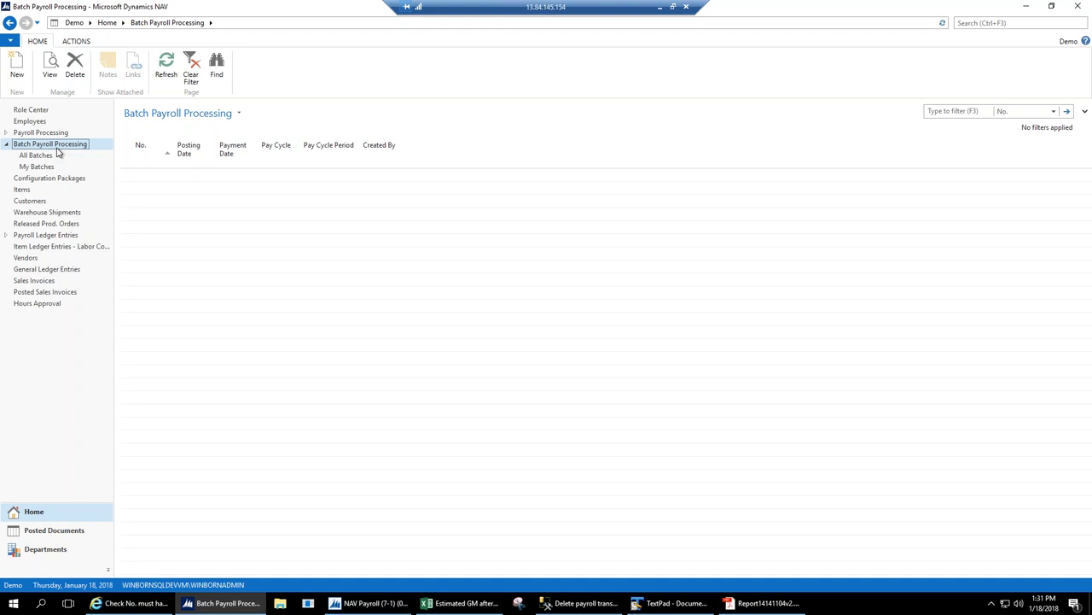
Navigate to Departments > NAV Payroll > Setup
click(69, 552)
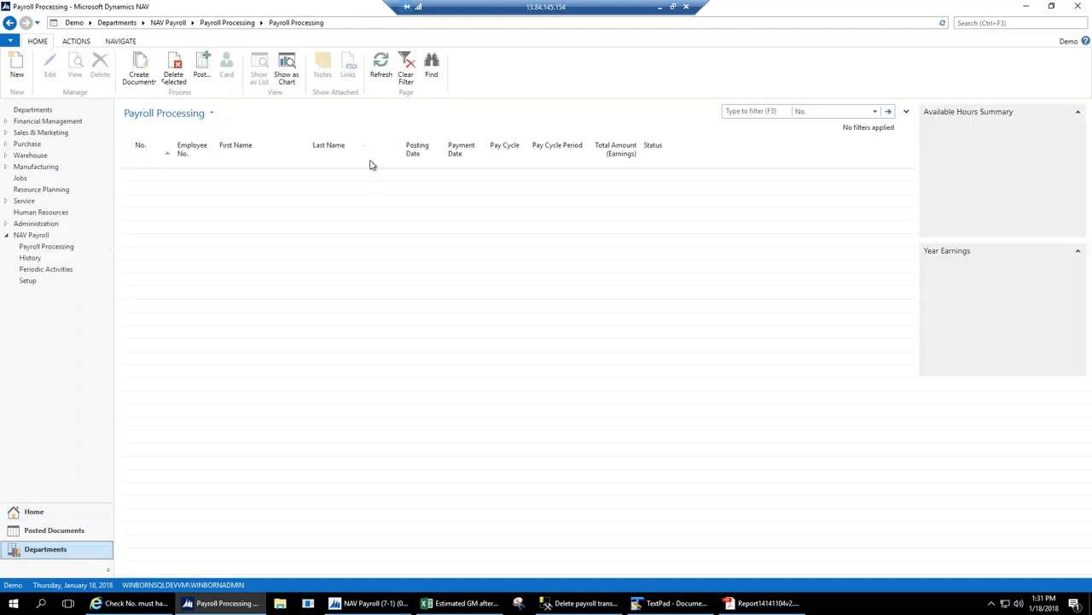
click(175, 24)
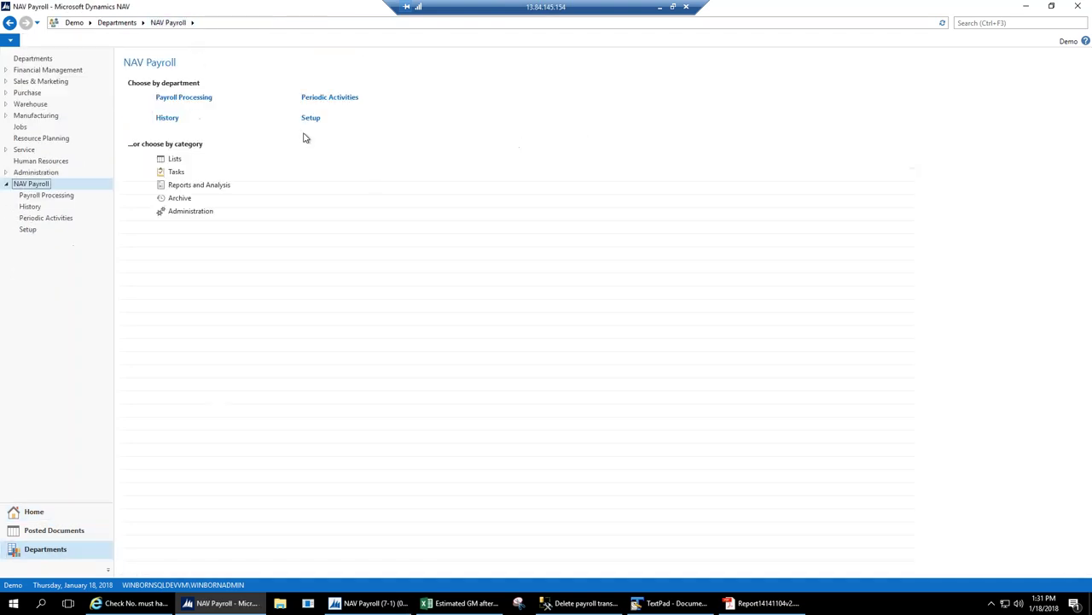
click(311, 117)
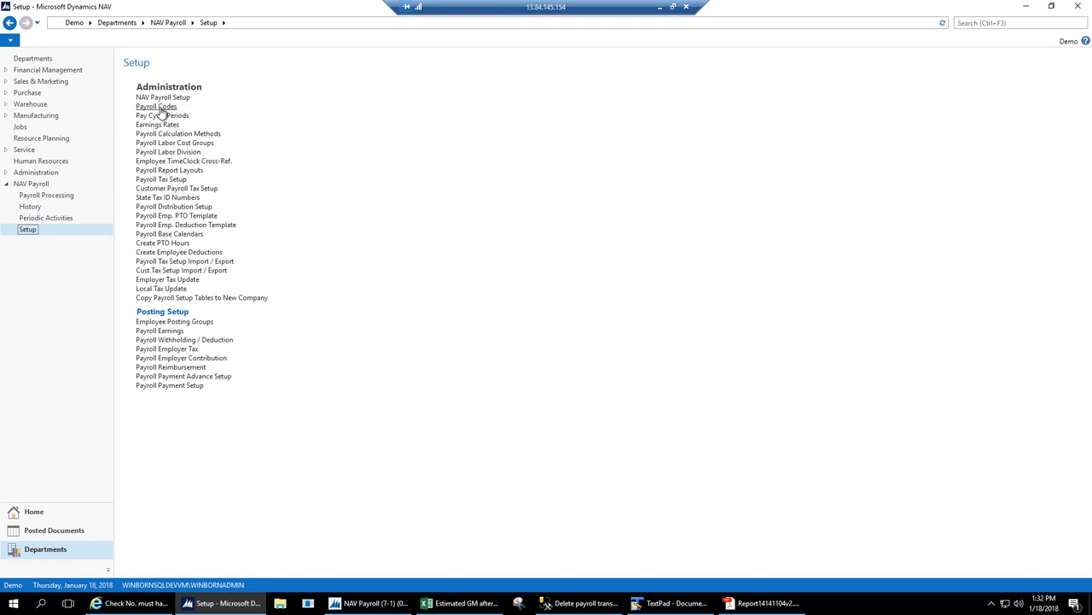
Review the payroll codes, noting Health Insurance is exempt from Federal WH, Social Security and Medicare
click(157, 107)
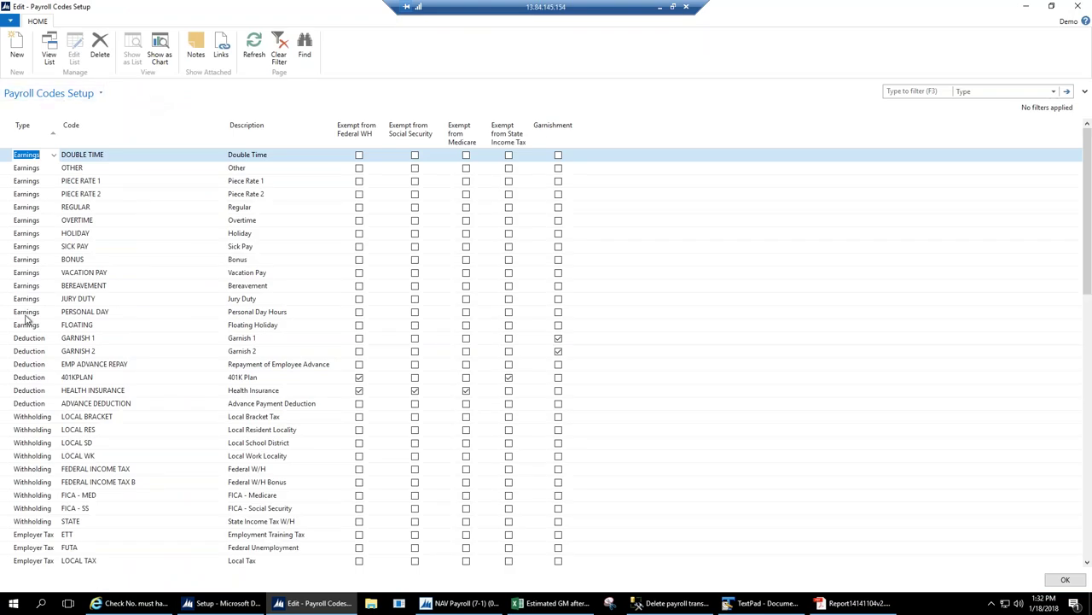
drag(15, 403, 4, 154)
click(128, 156)
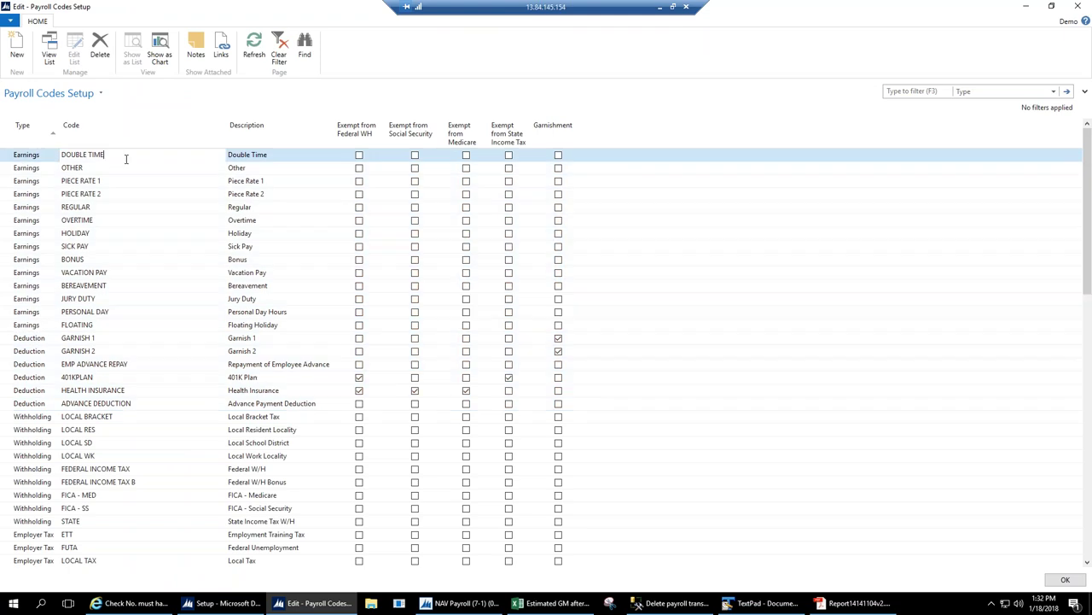
click(250, 155)
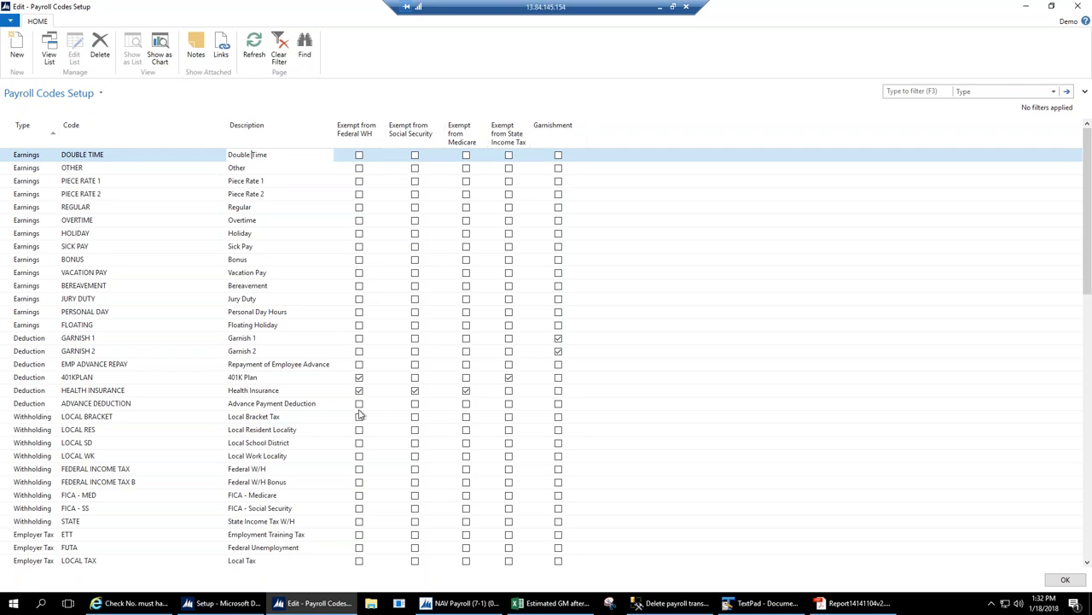
click(11, 392)
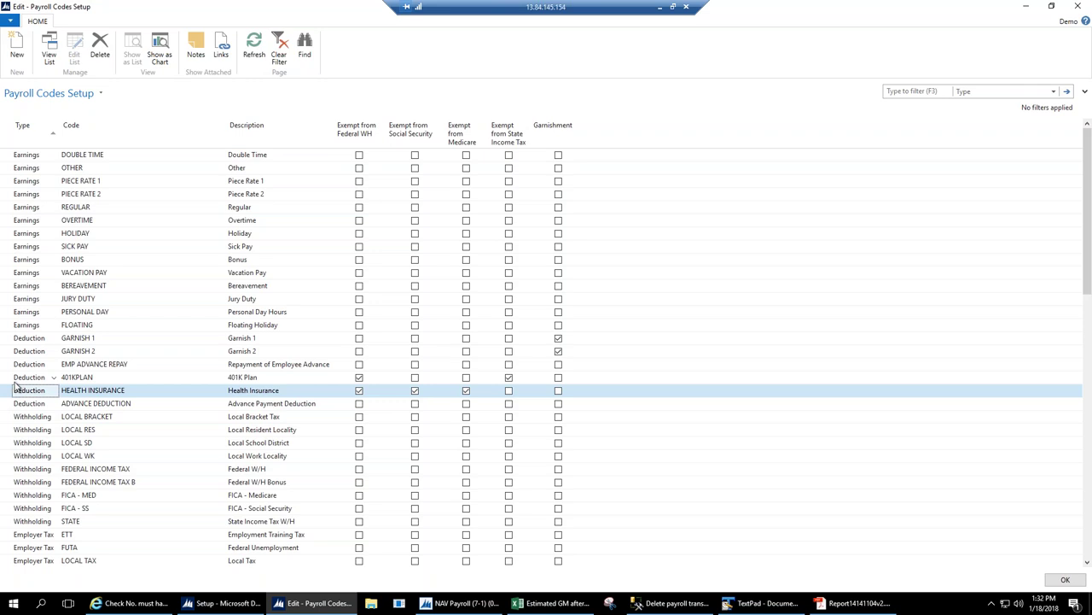
click(4, 380)
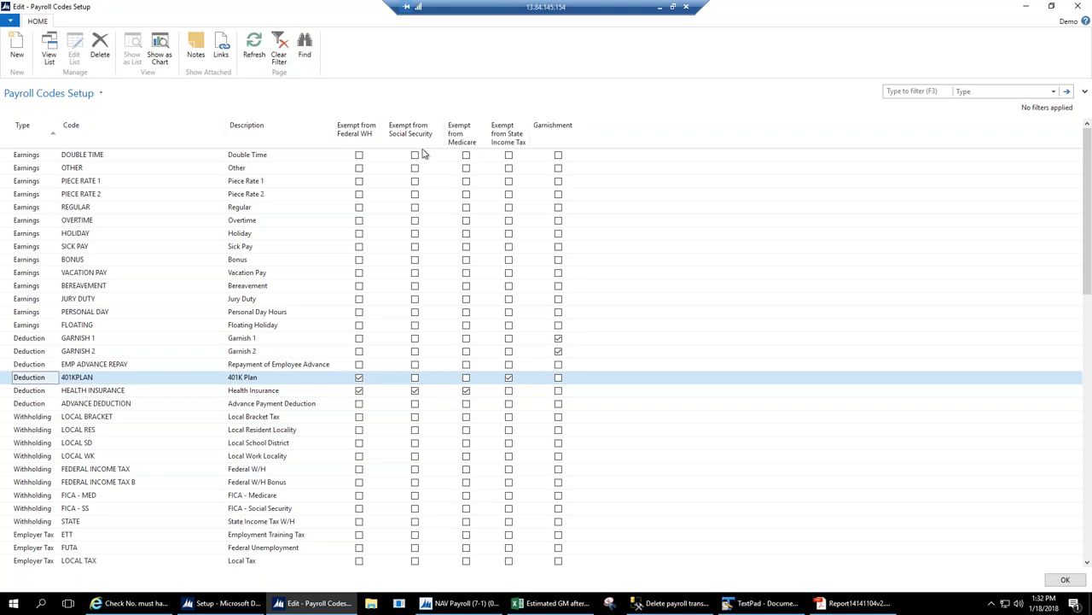
click(7, 391)
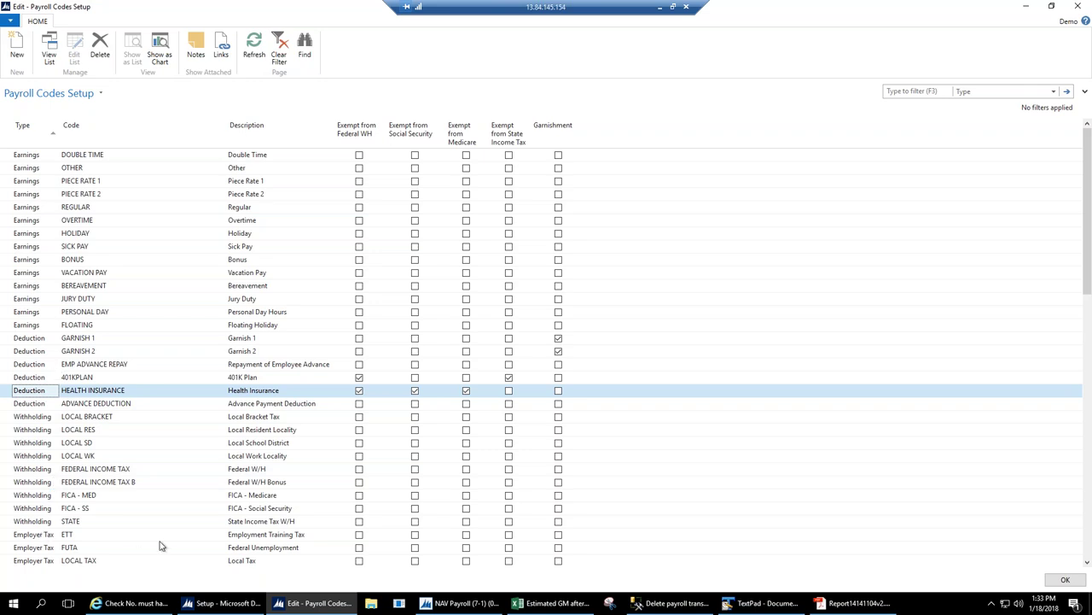
click(1065, 579)
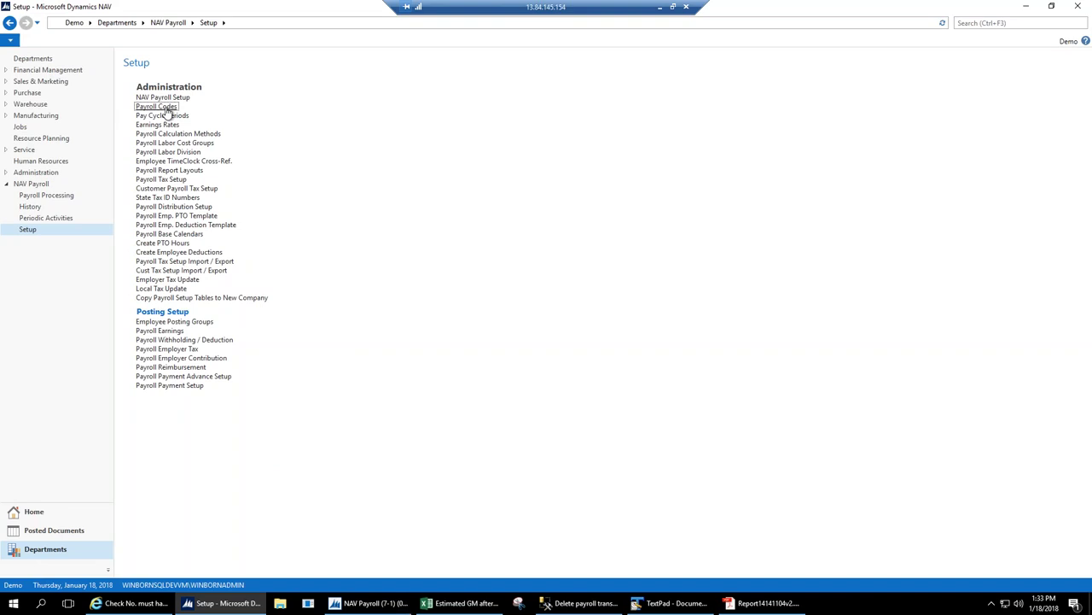
click(198, 218)
shift+click(25, 198)
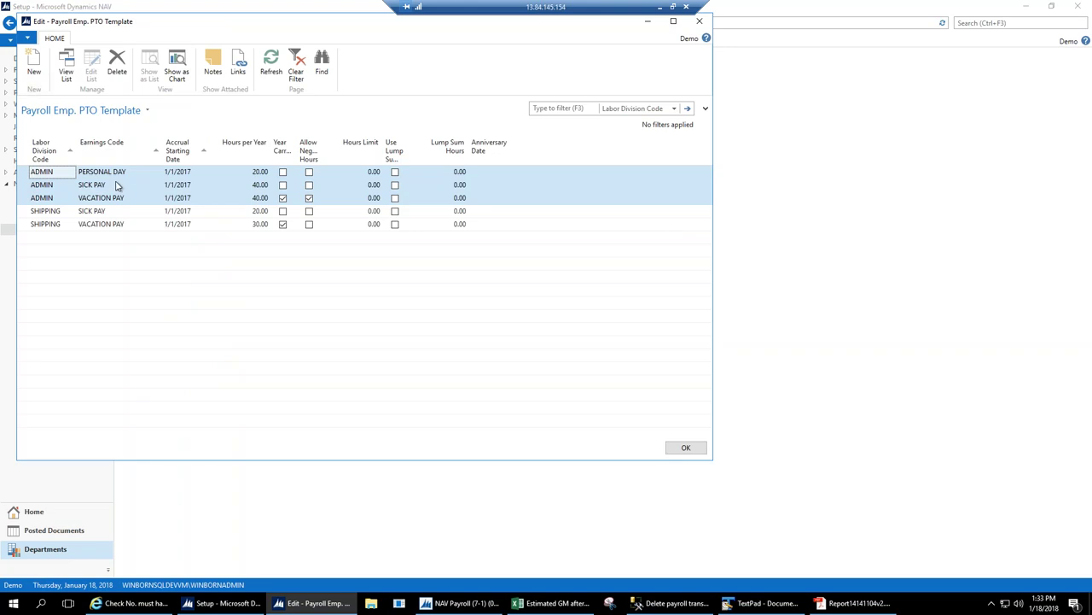
shift+click(26, 201)
drag(24, 213, 25, 227)
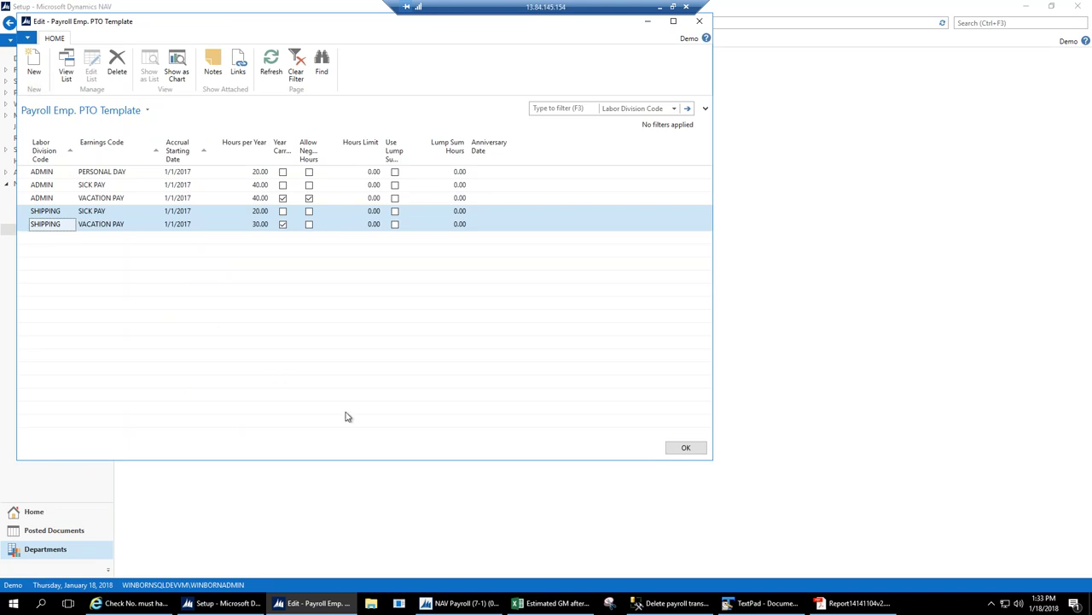
click(686, 448)
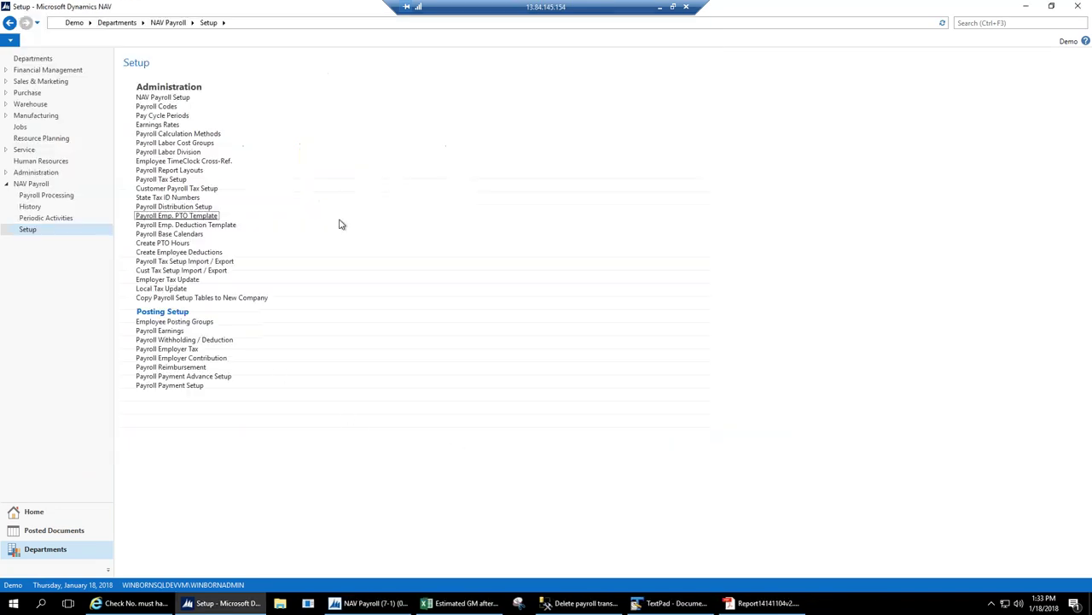
click(264, 227)
shift+click(32, 187)
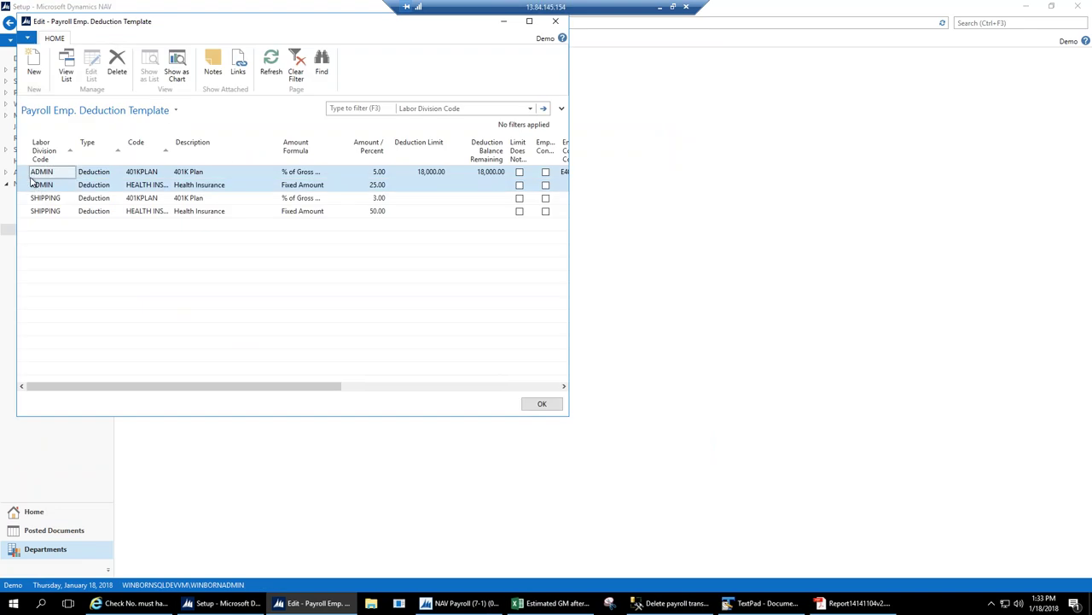
click(32, 198)
shift+click(32, 211)
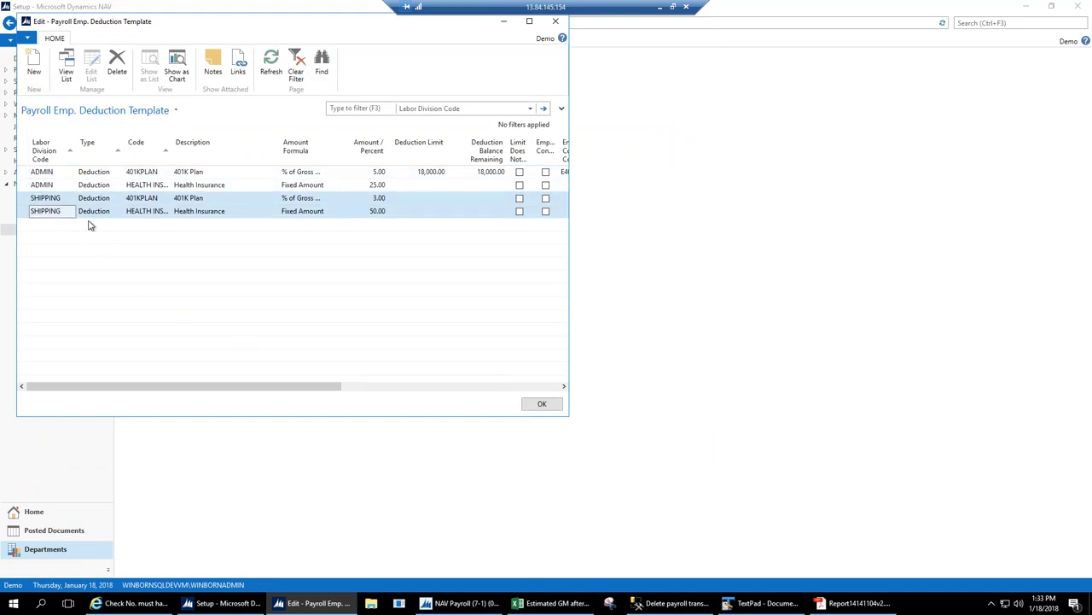
click(541, 404)
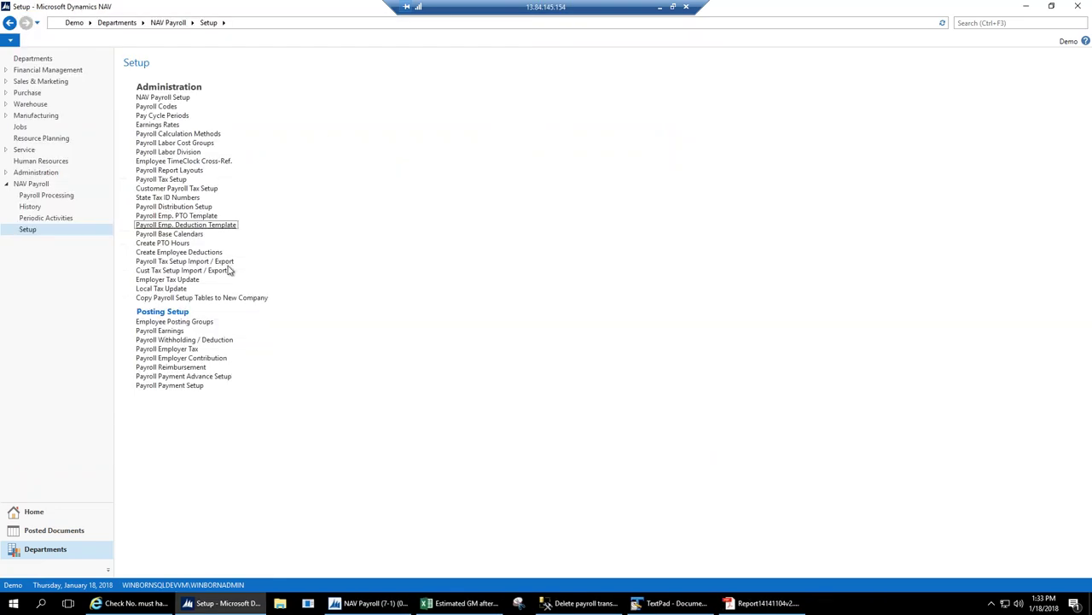
click(175, 335)
drag(394, 351, 371, 270)
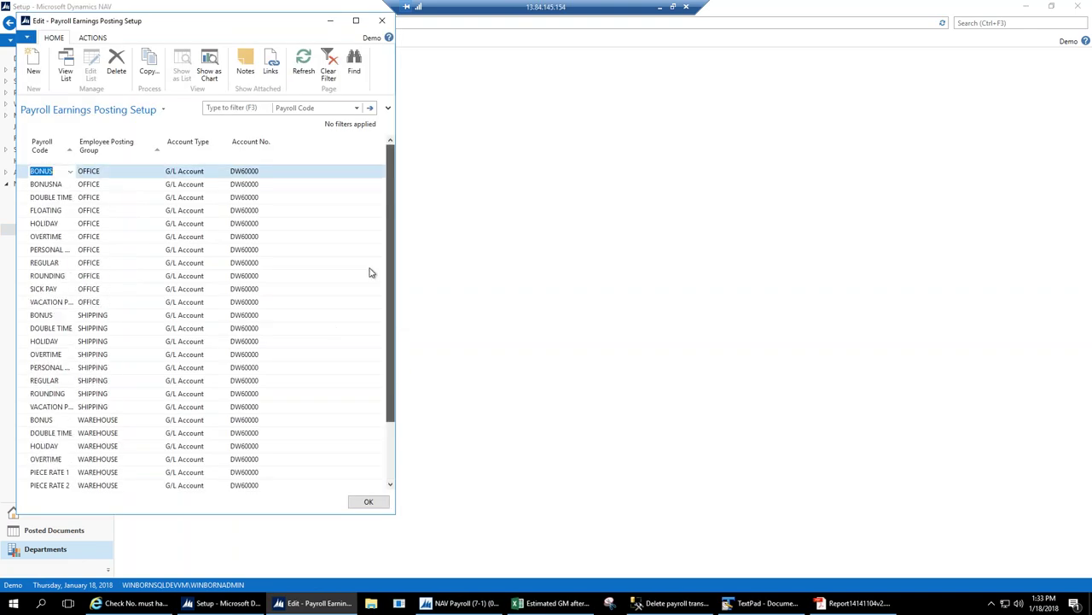
click(99, 209)
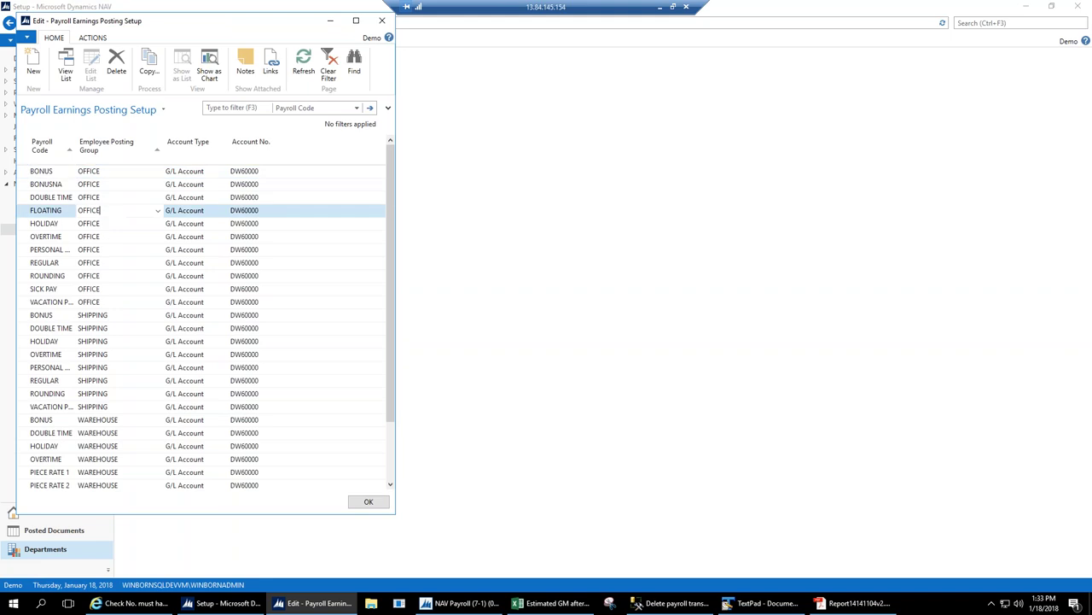
click(108, 198)
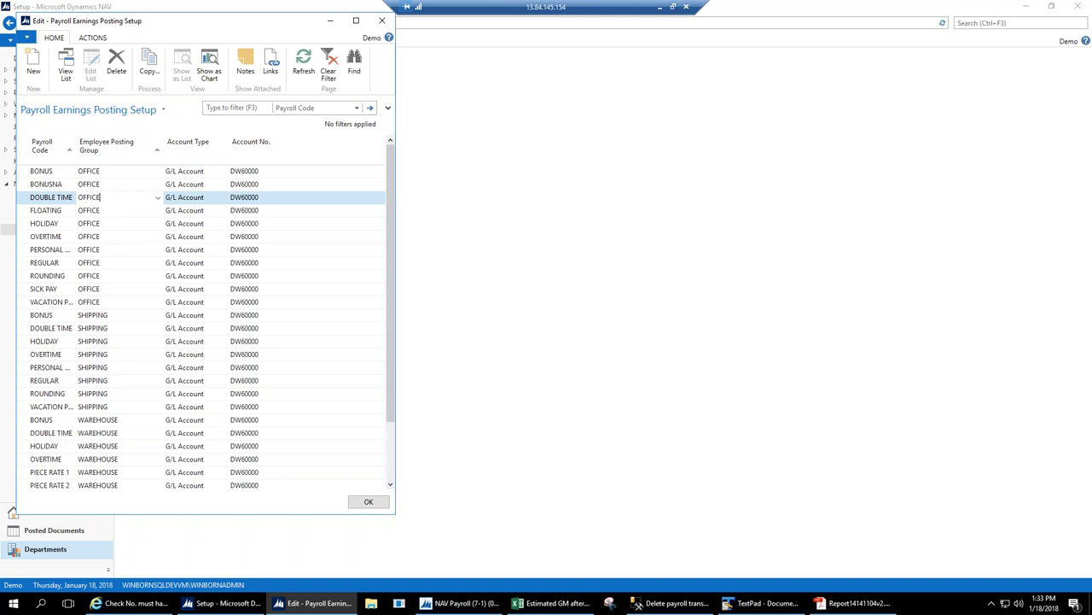
click(207, 186)
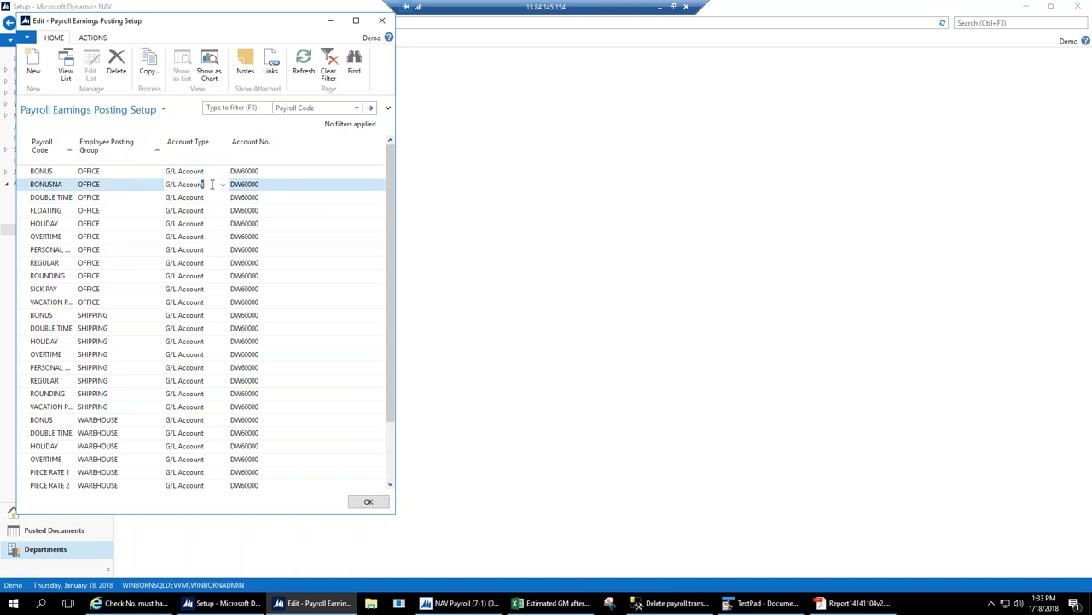
click(223, 186)
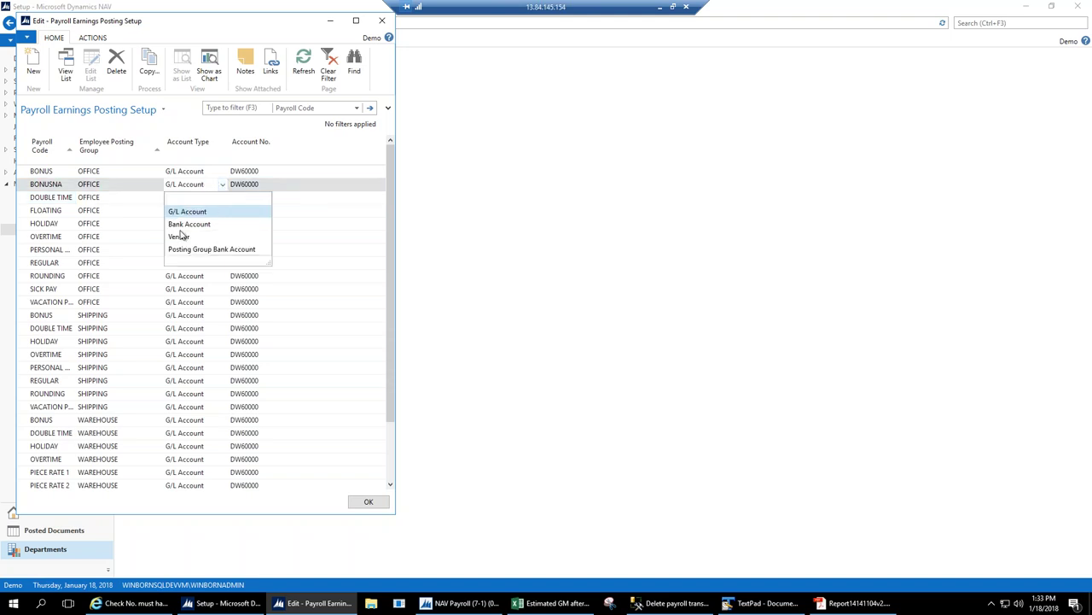
click(178, 209)
click(235, 186)
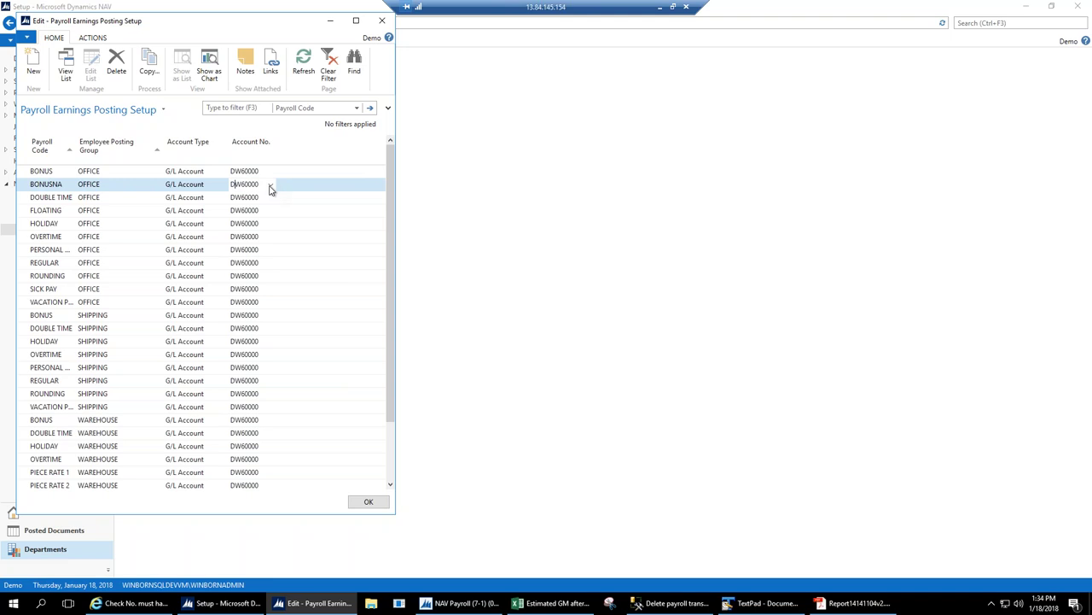
click(271, 186)
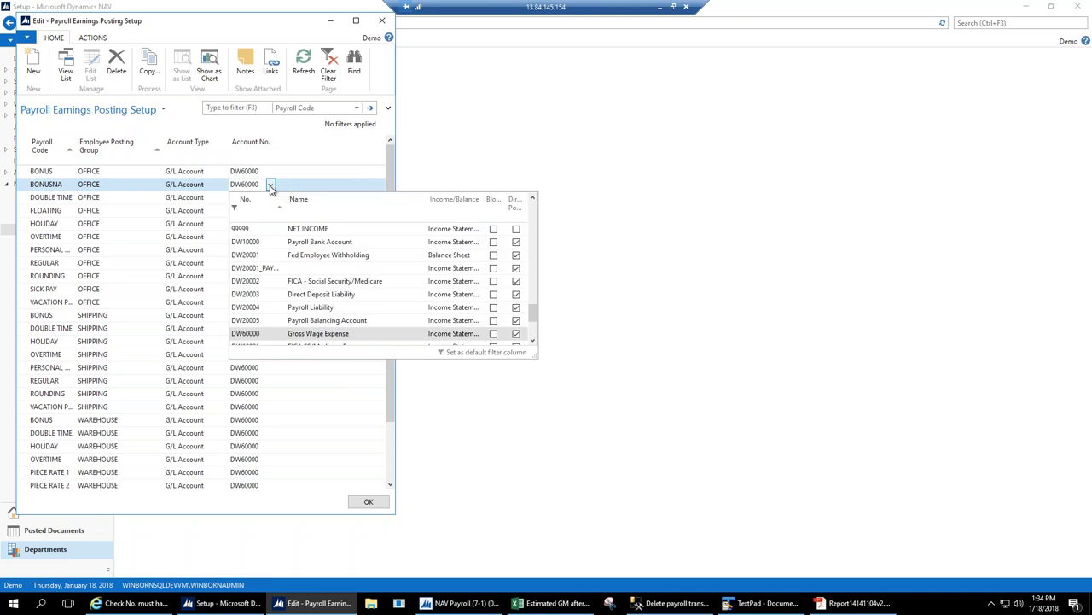
click(271, 186)
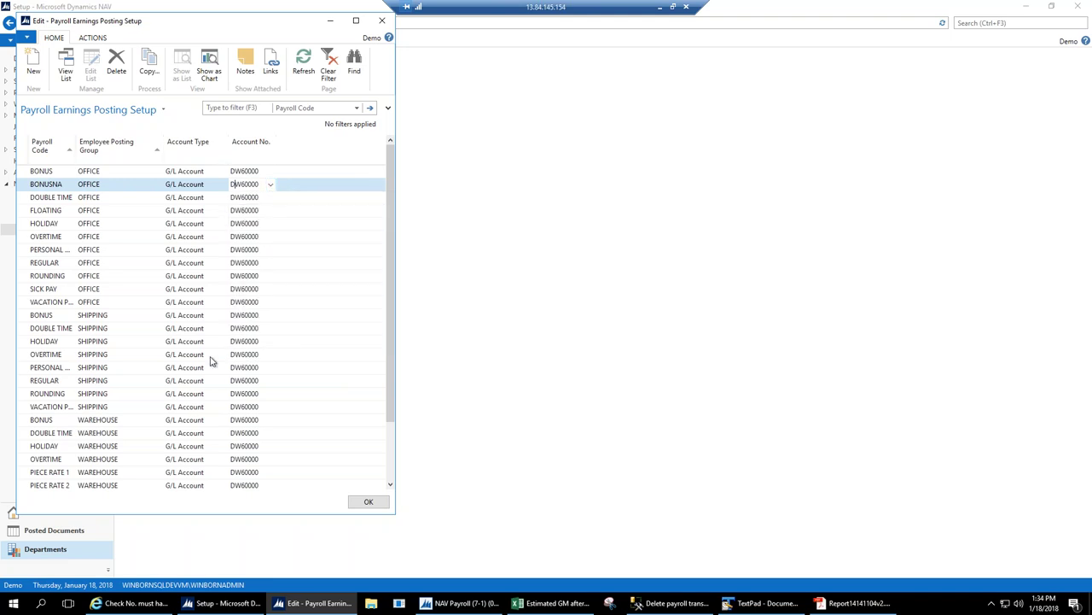
click(368, 502)
Open the Payroll WH / Deduction Setup and inspect the FEDERAL INCOME TAX line's posting group and account
click(205, 340)
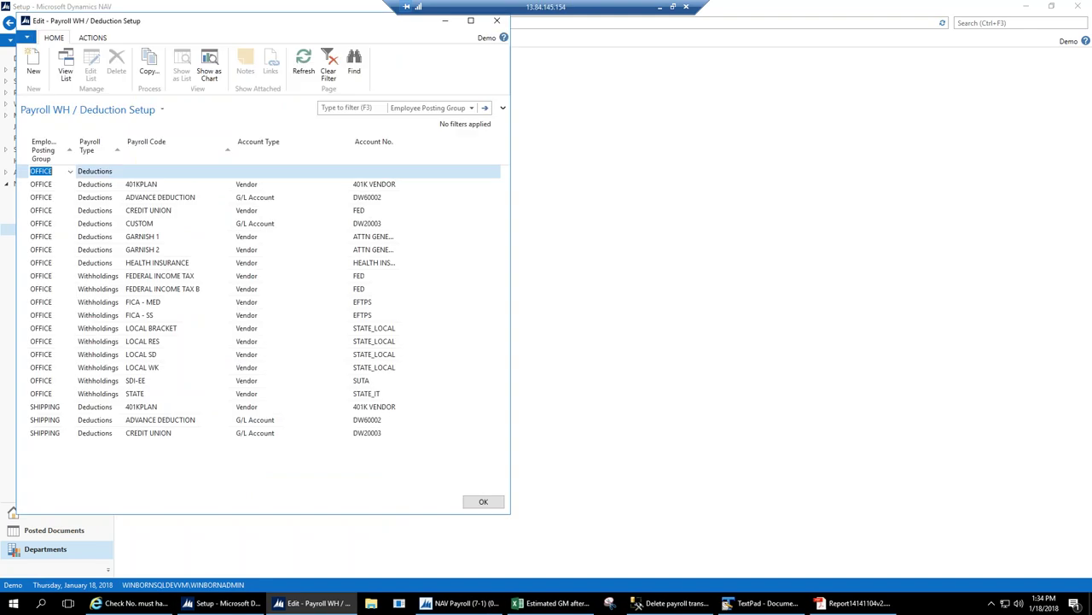
click(271, 250)
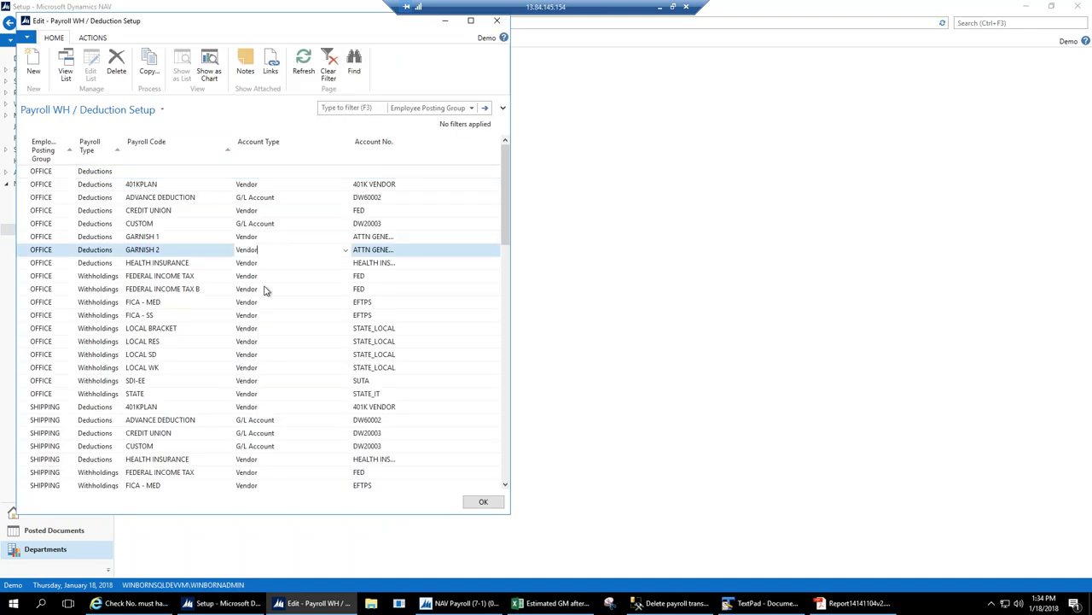
click(266, 288)
click(258, 276)
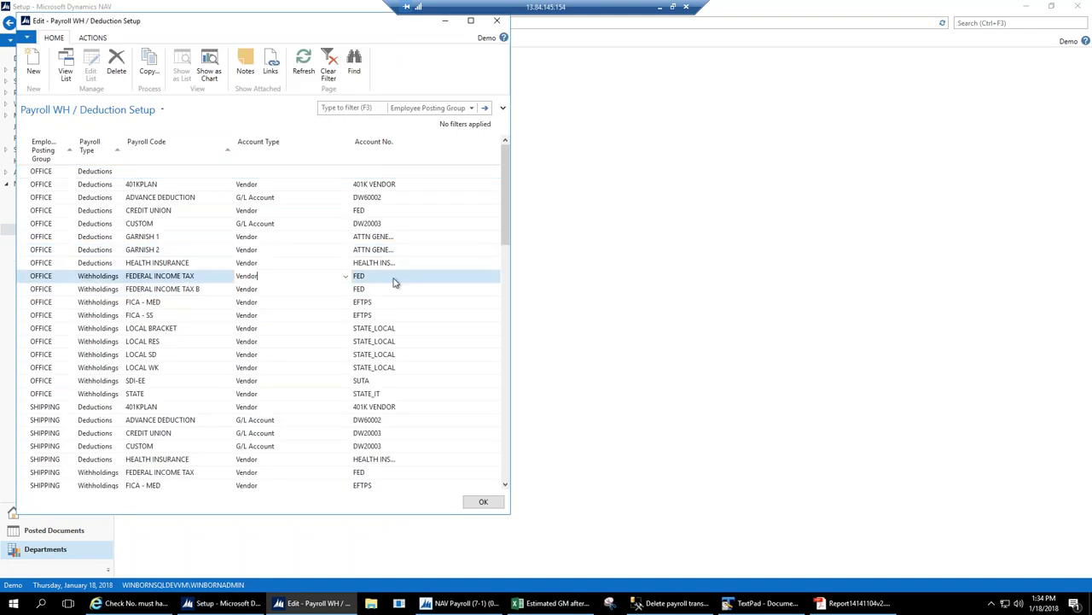
click(41, 280)
click(364, 280)
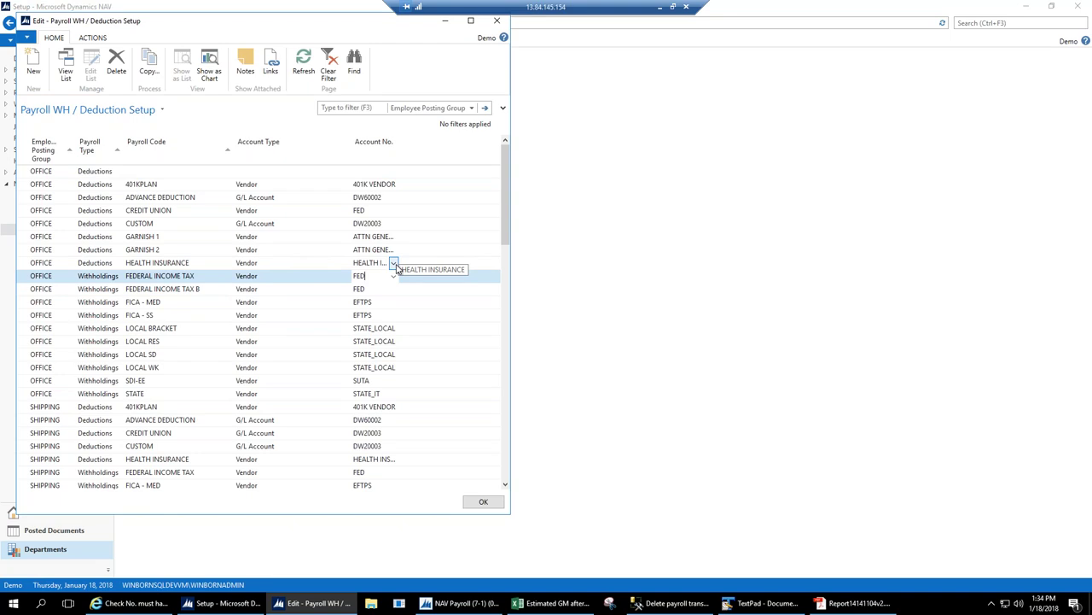
Keep Vendor account type with account FED for FEDERAL INCOME TAX and close the setup
click(278, 278)
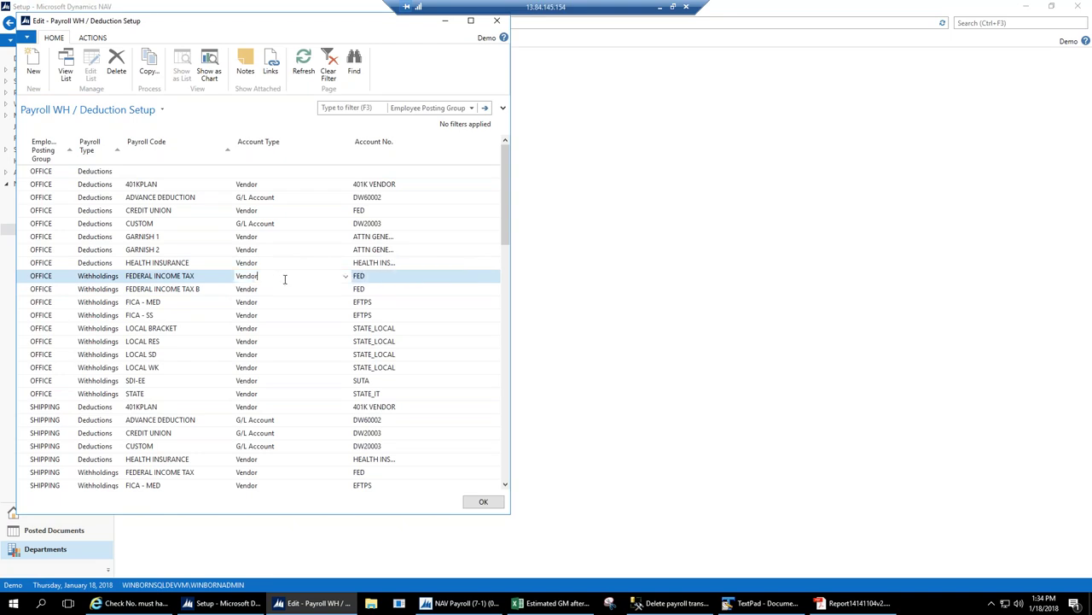
click(345, 276)
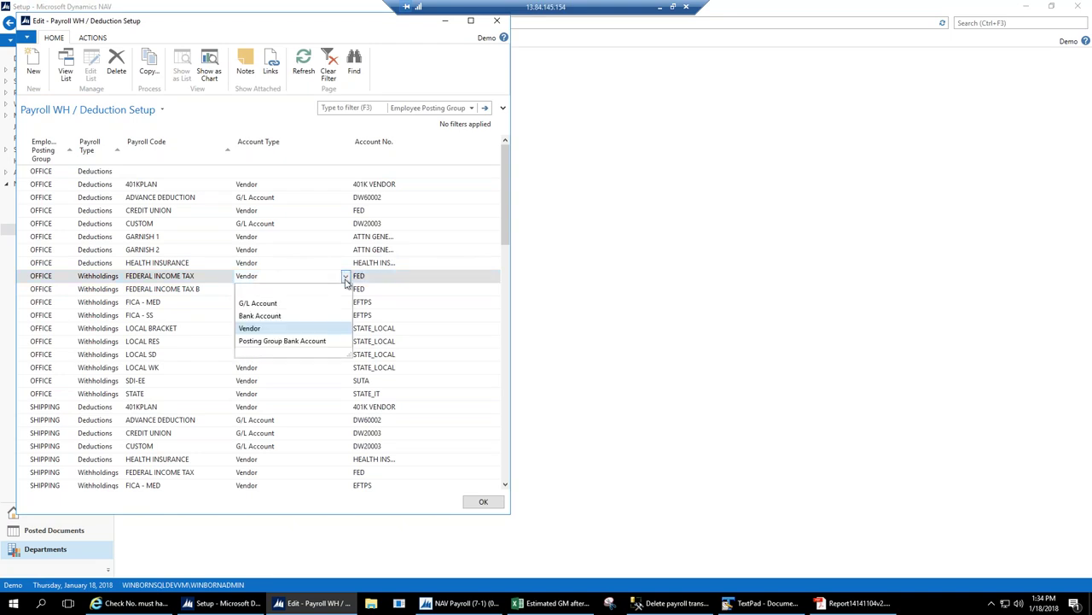
click(345, 278)
click(382, 282)
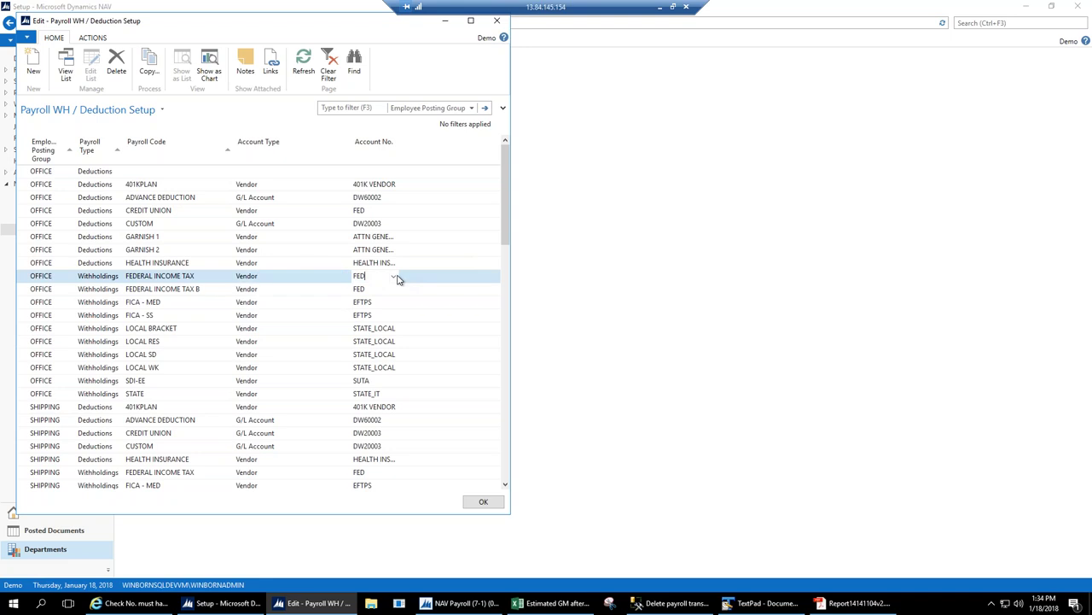
click(395, 277)
click(395, 278)
click(484, 501)
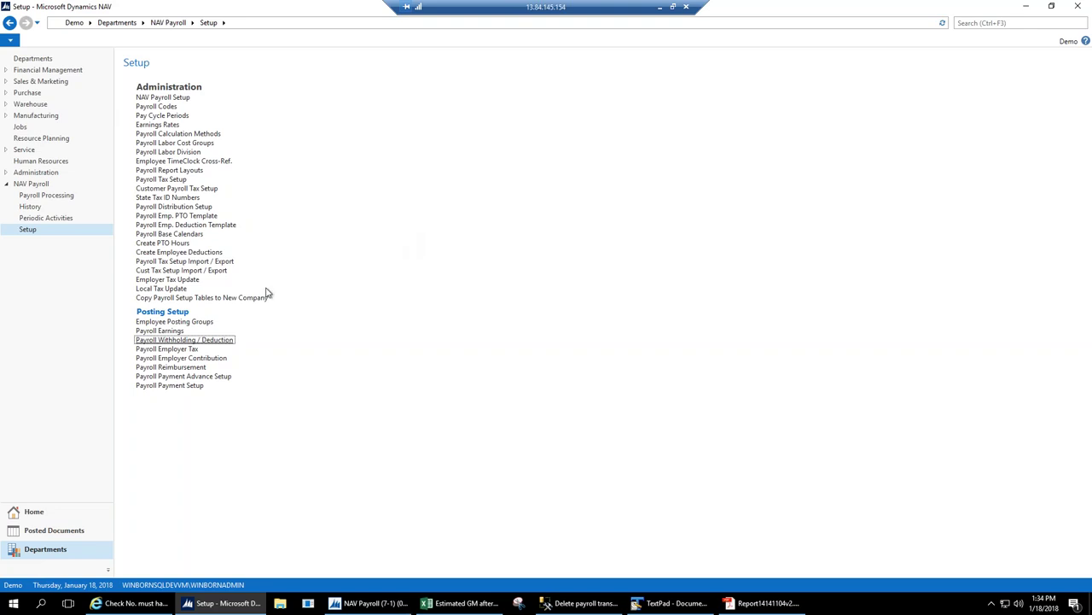
Open Item Ledger Entries - Labor Cost Demo and drill into entry 2's labor cost detail (Shipping 427.03922, Receiving 938.17)
click(34, 512)
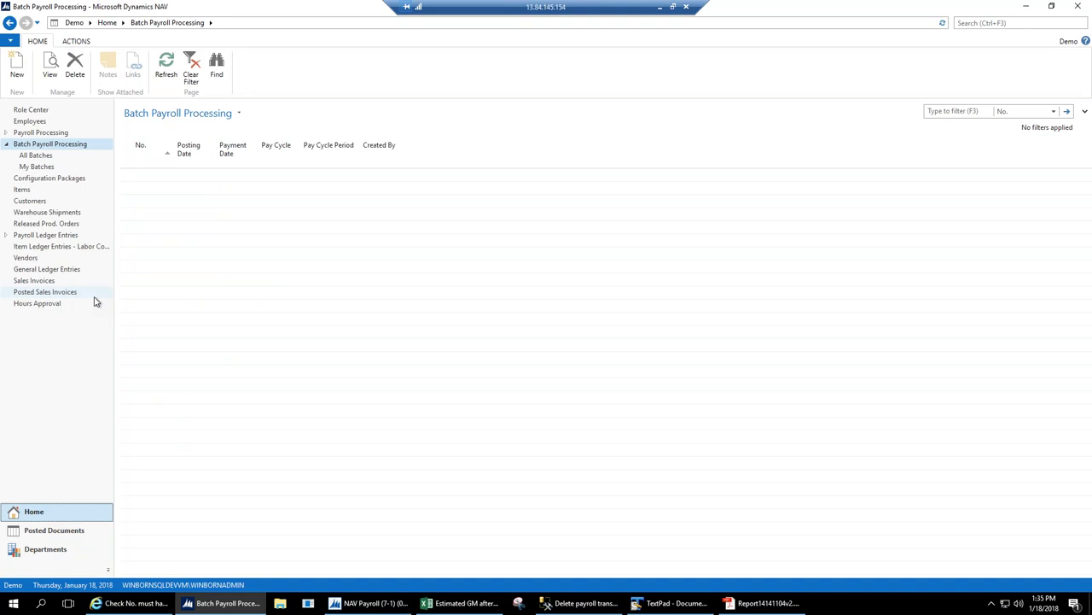
click(88, 249)
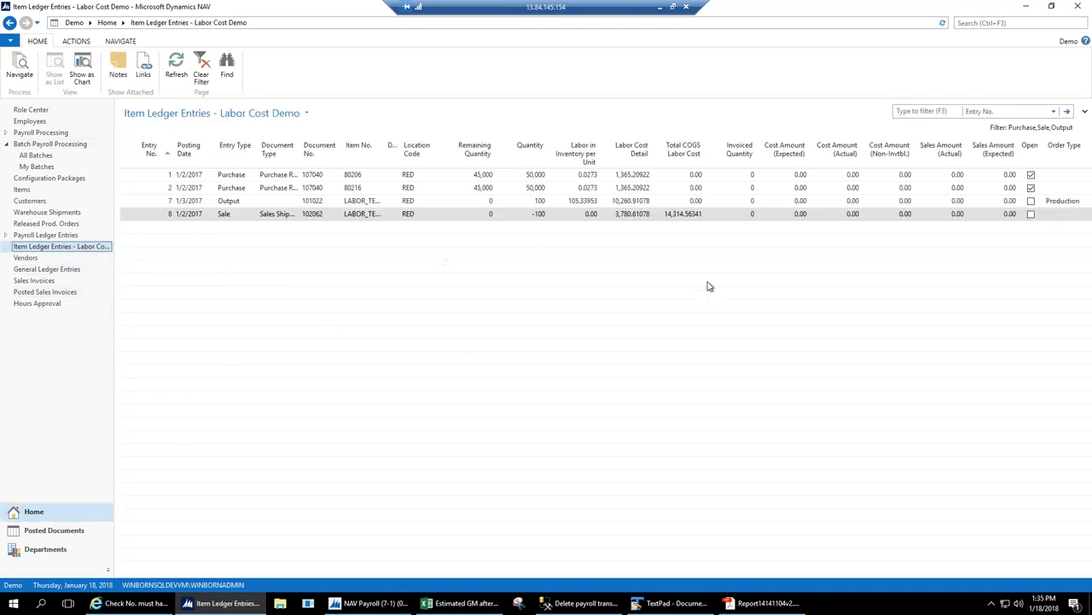
click(633, 175)
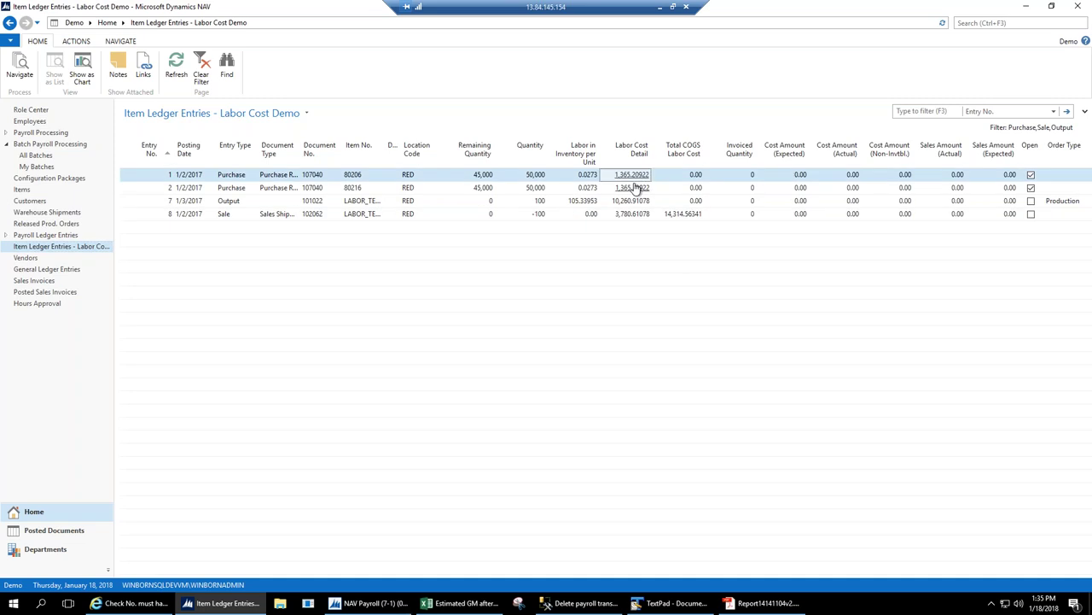
click(634, 188)
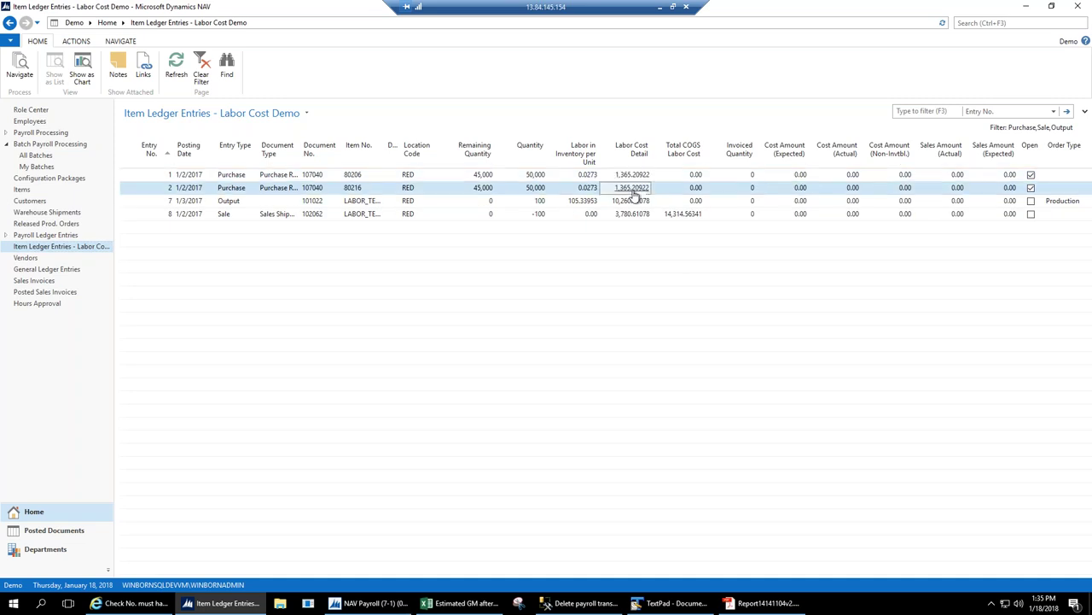
click(724, 21)
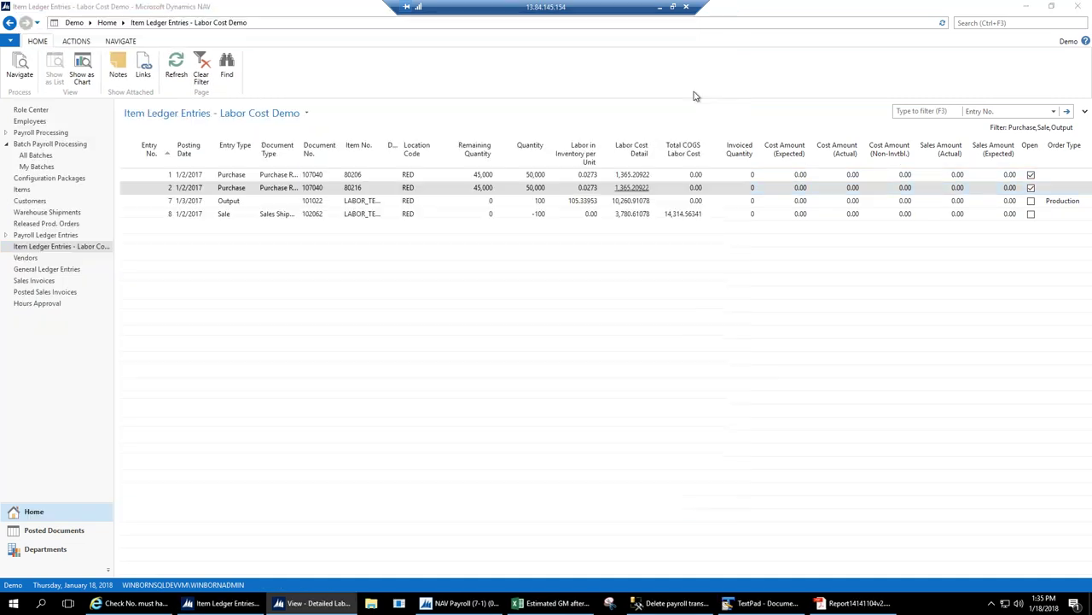
key(shift+Up)
click(147, 214)
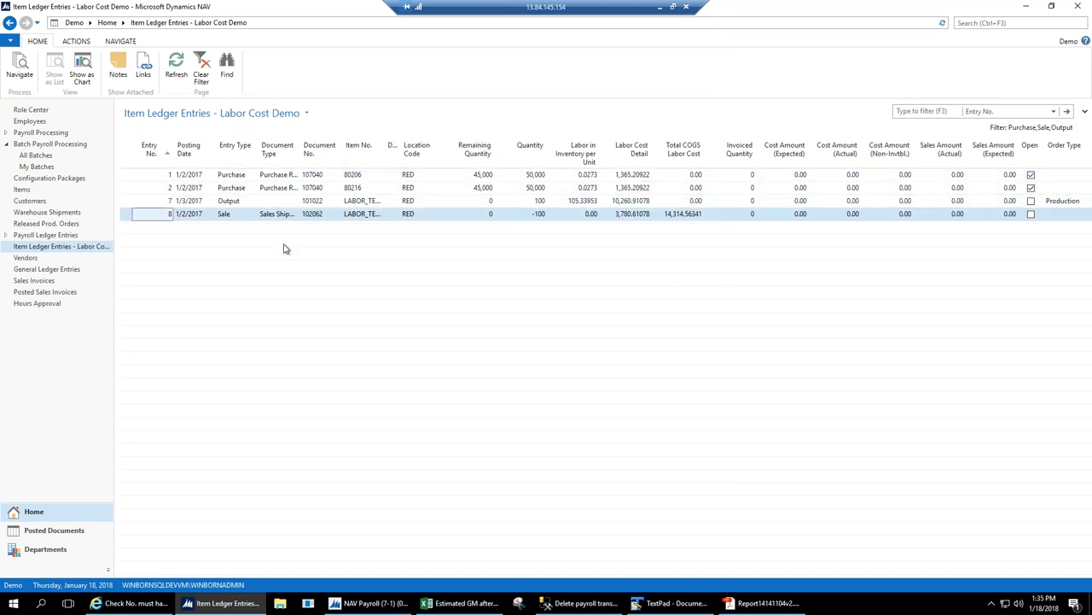
click(633, 188)
click(633, 189)
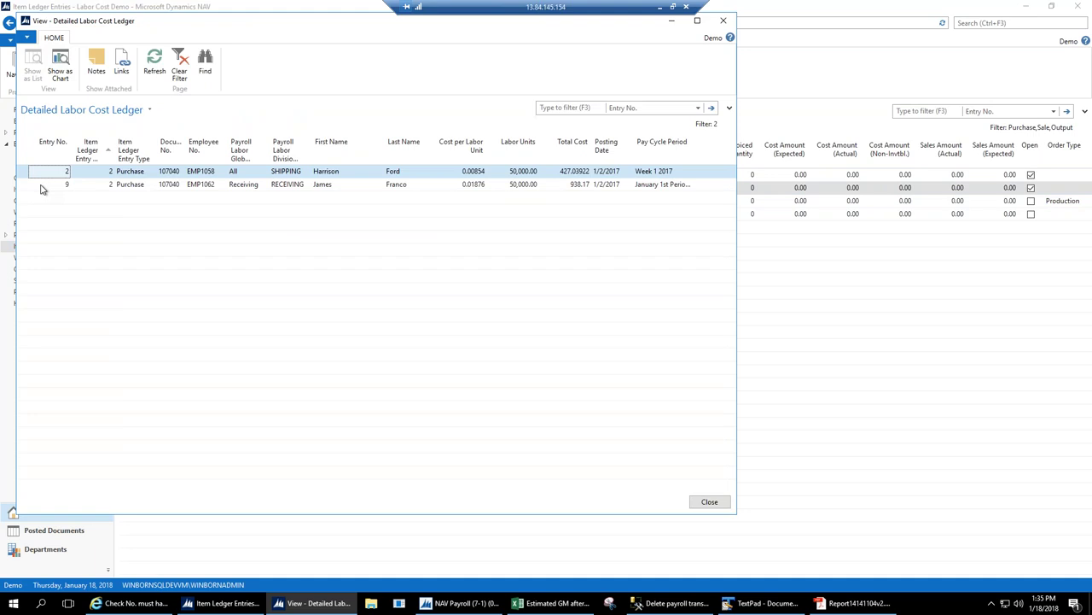
click(335, 177)
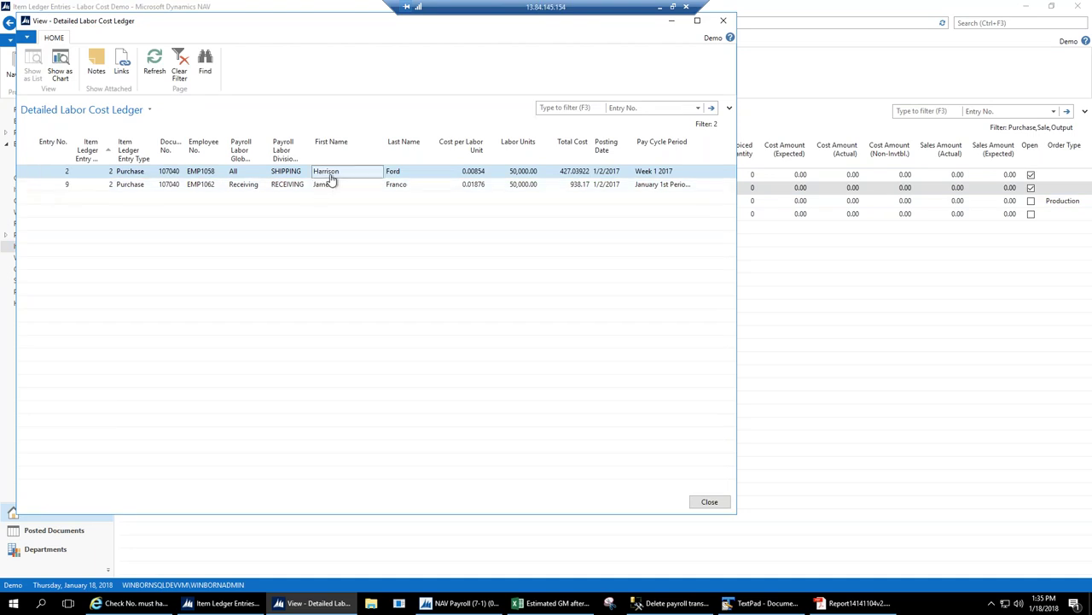
click(253, 177)
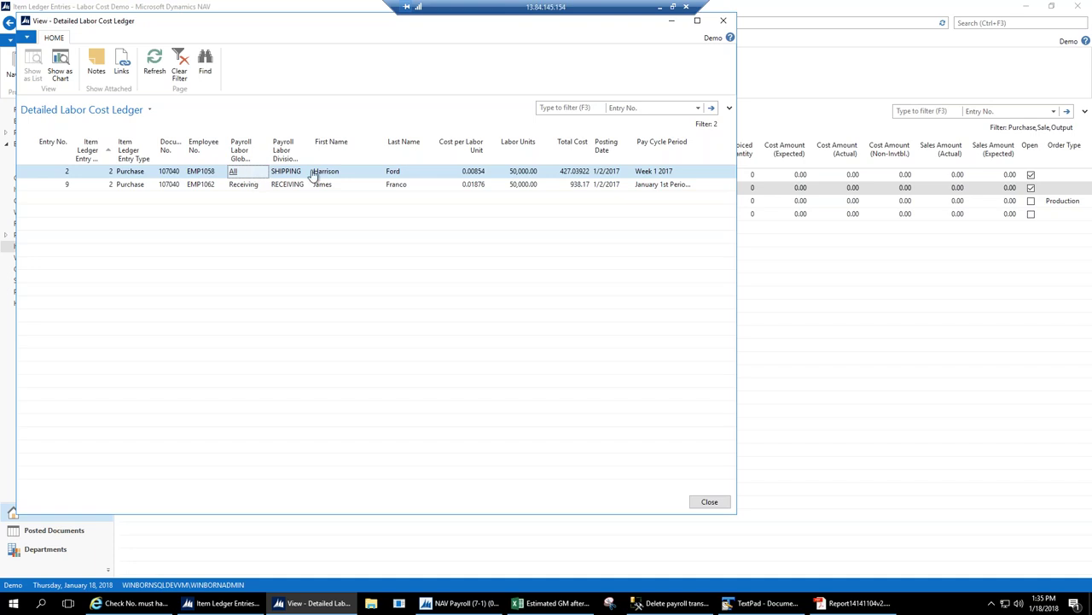
click(472, 176)
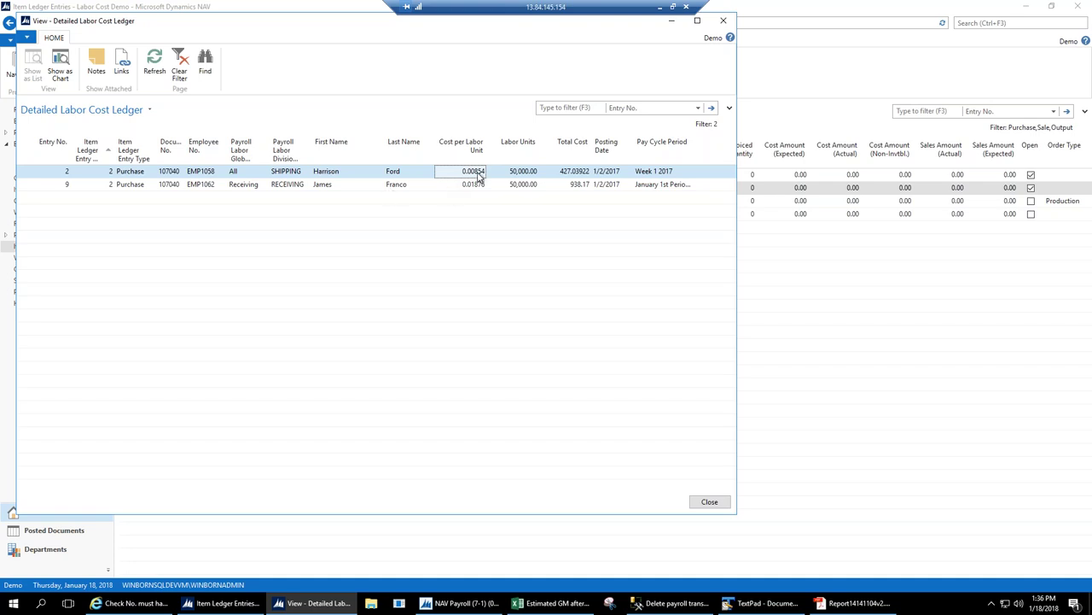
Compare entry 2's detail lines (0.00854 and 0.01876 per unit, totals 427.03922 and 938.17), then close
click(474, 186)
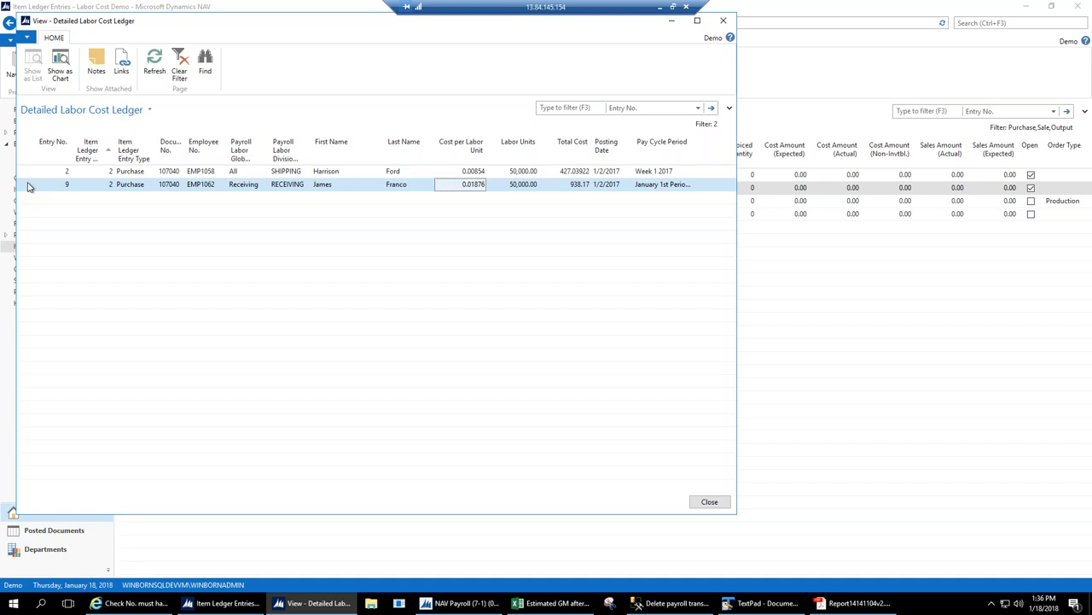
click(30, 175)
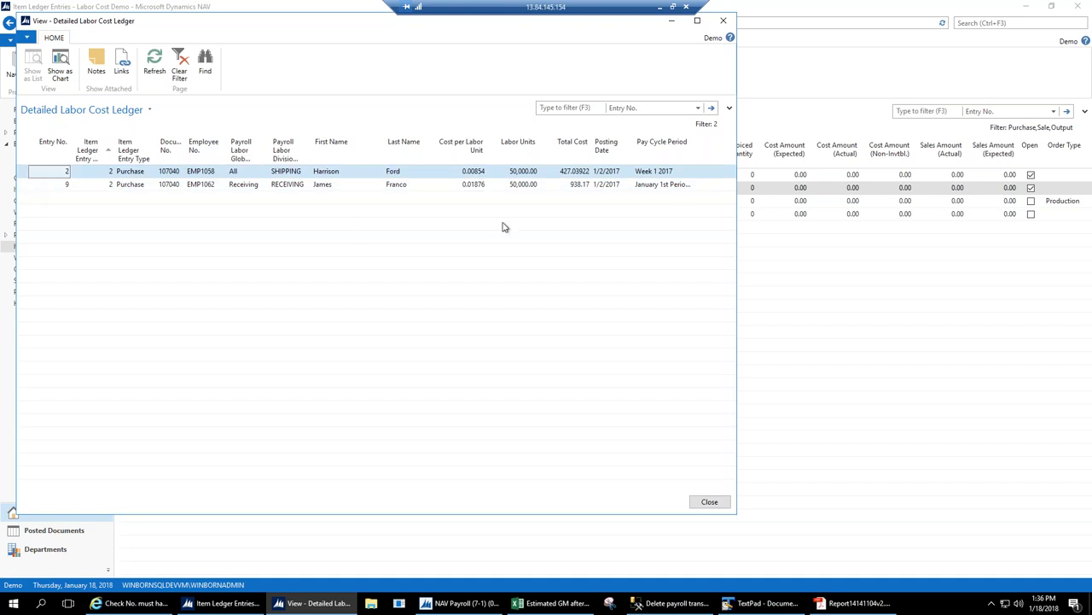
click(470, 175)
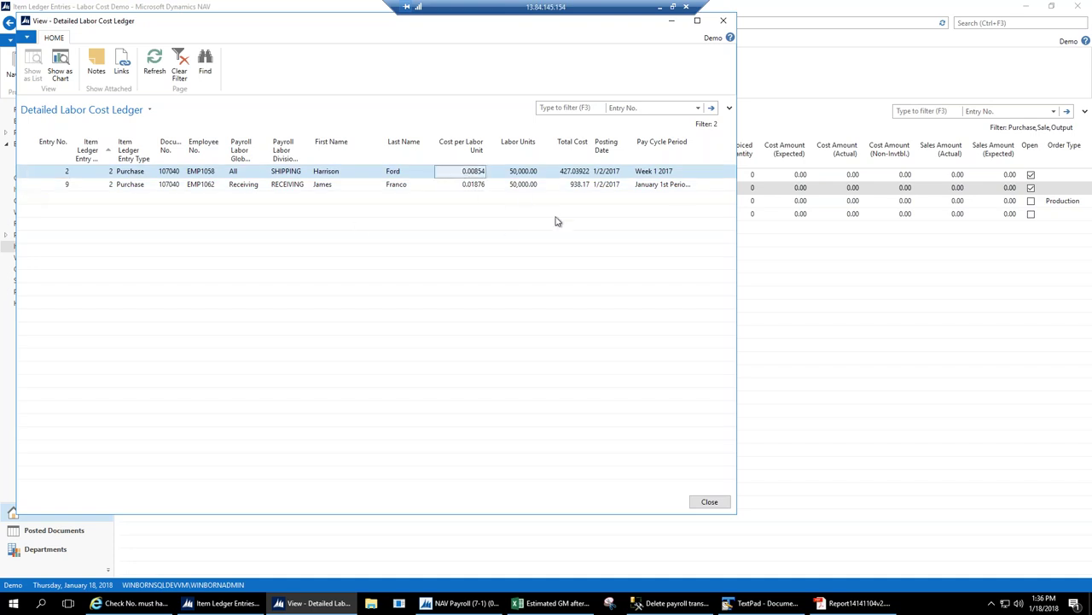
click(582, 177)
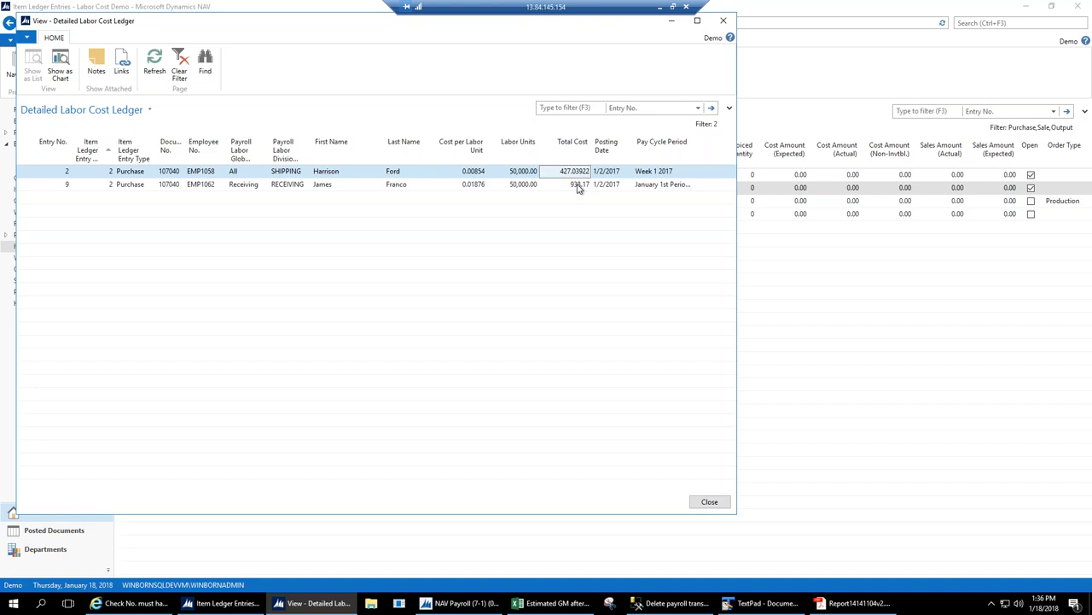
click(578, 185)
click(529, 175)
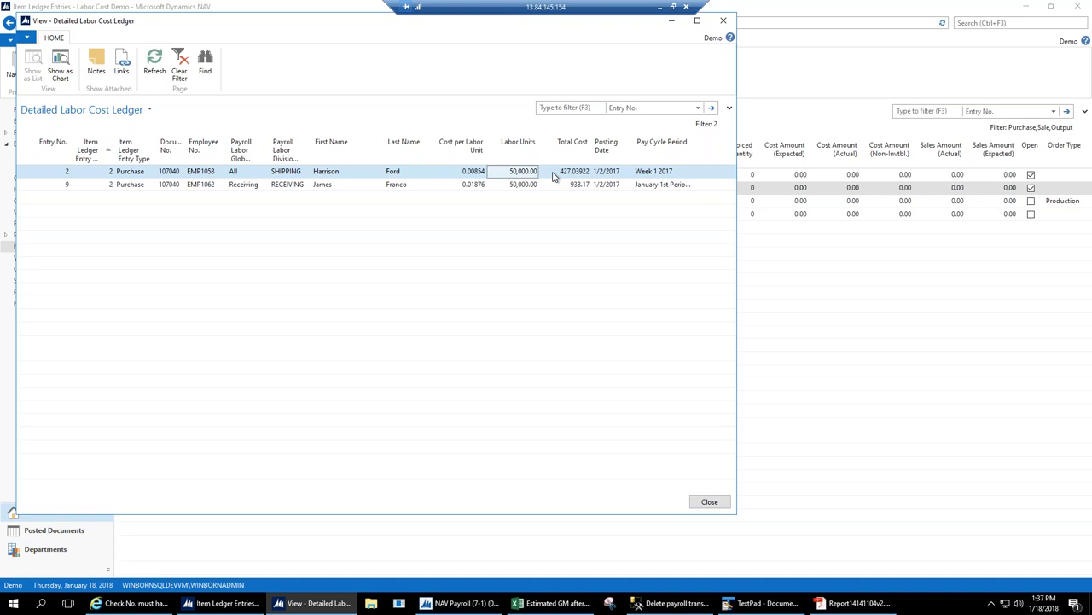
click(517, 183)
click(572, 174)
click(576, 183)
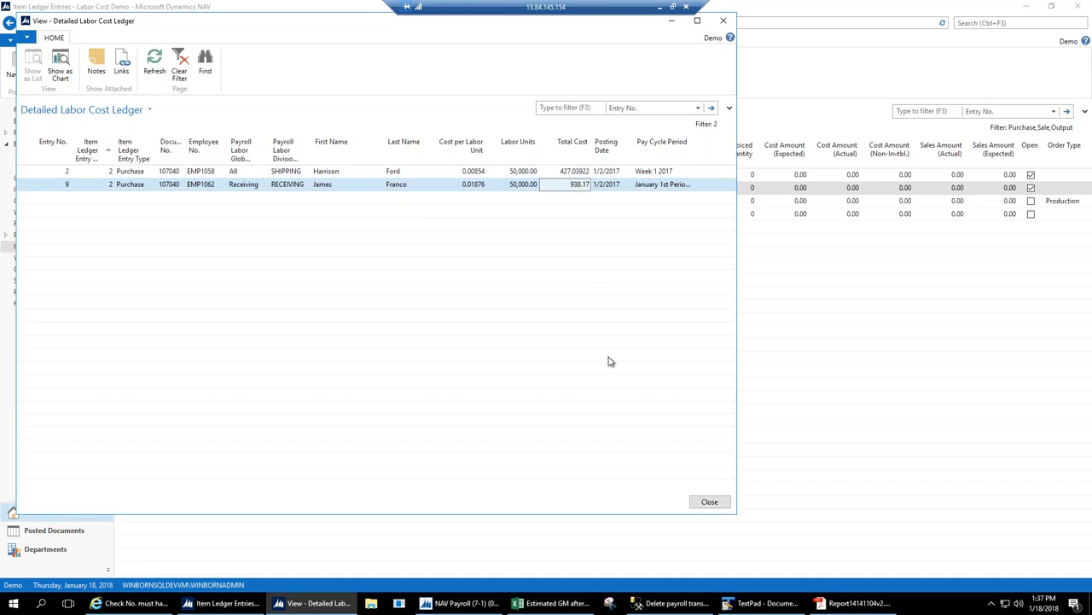
click(708, 502)
Drill into Output entry 7 and compare its cost per labor unit: 0.00854, 2.22462 and 8.02775
click(633, 203)
click(633, 205)
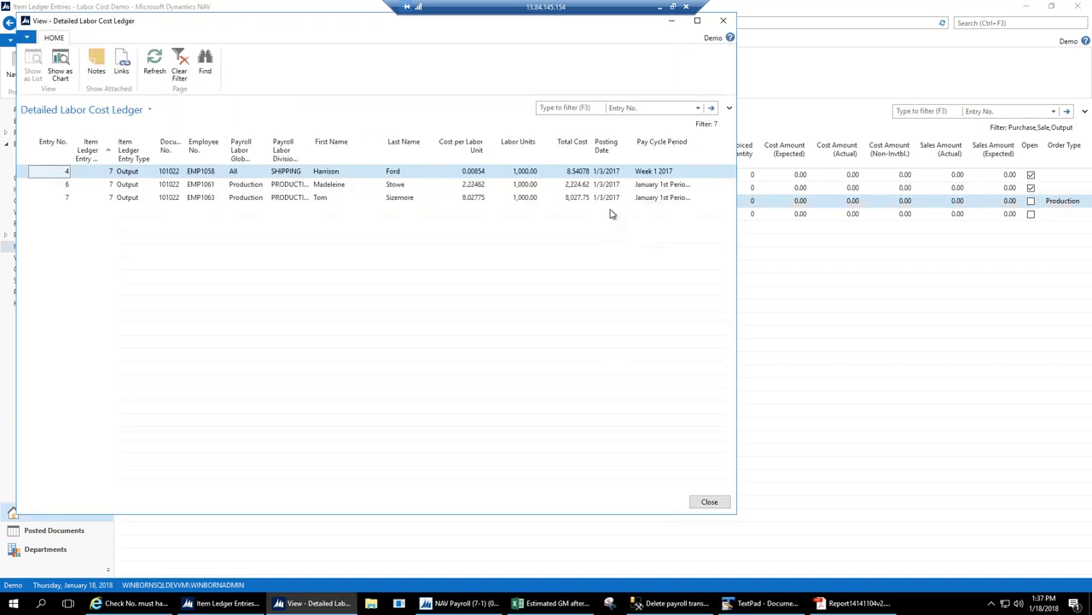
drag(42, 201, 42, 190)
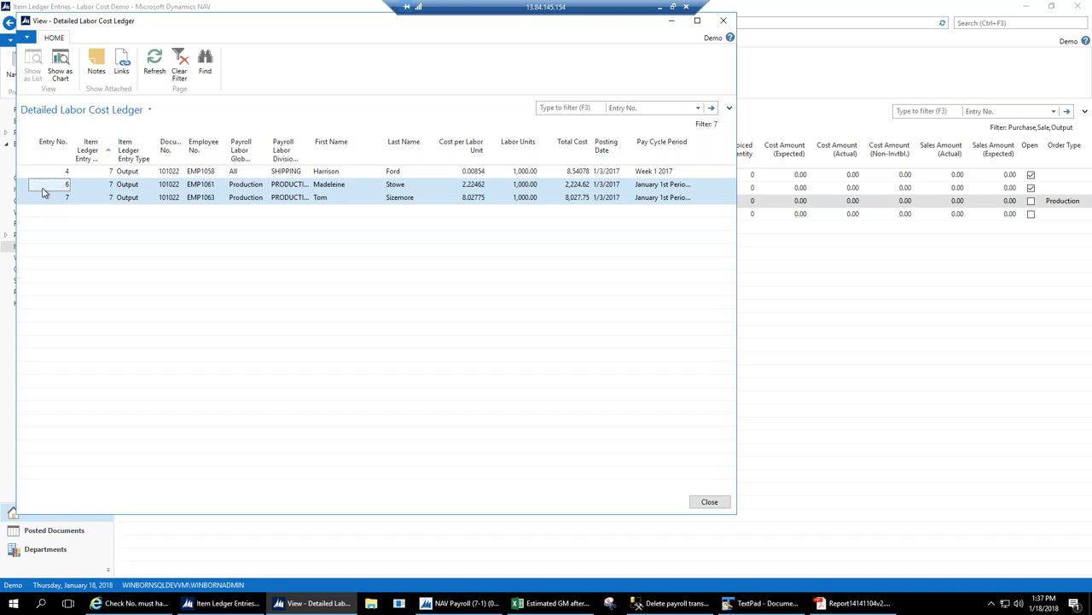
click(40, 173)
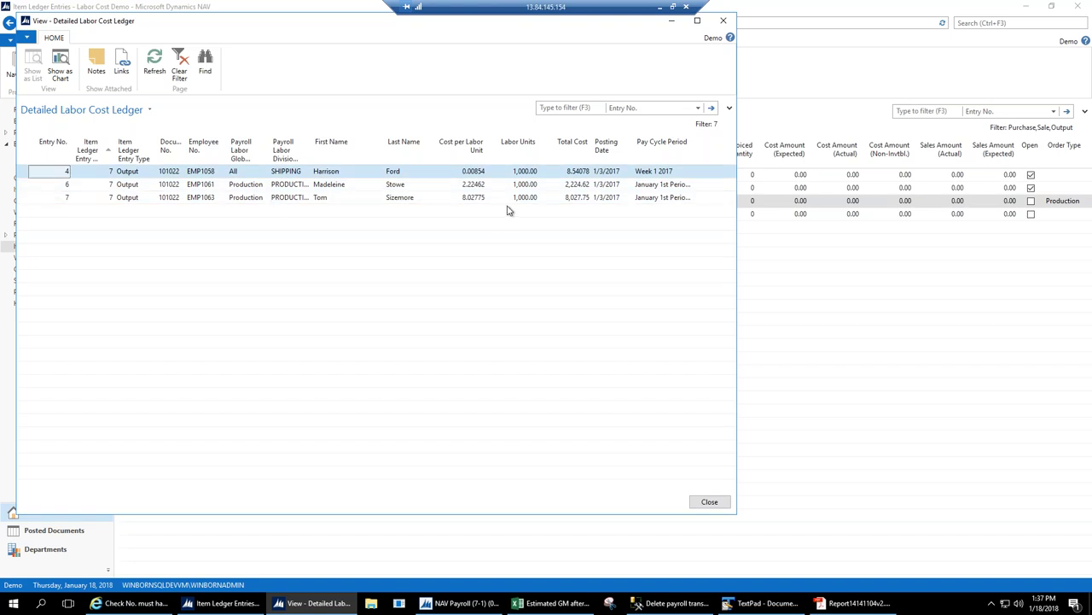
click(481, 175)
click(481, 197)
click(480, 186)
click(479, 175)
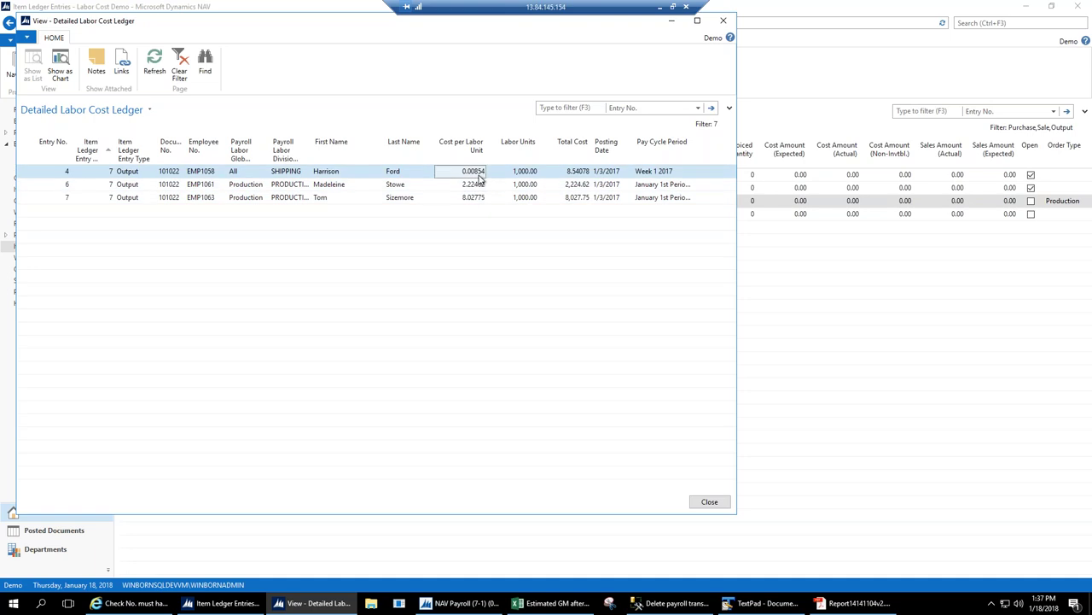
click(472, 186)
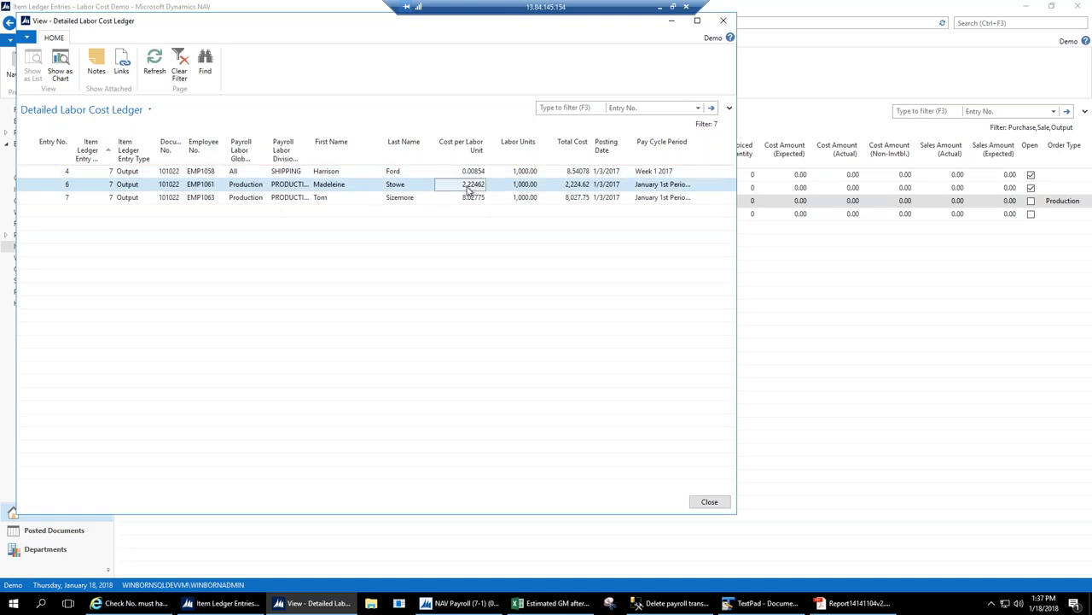
click(475, 200)
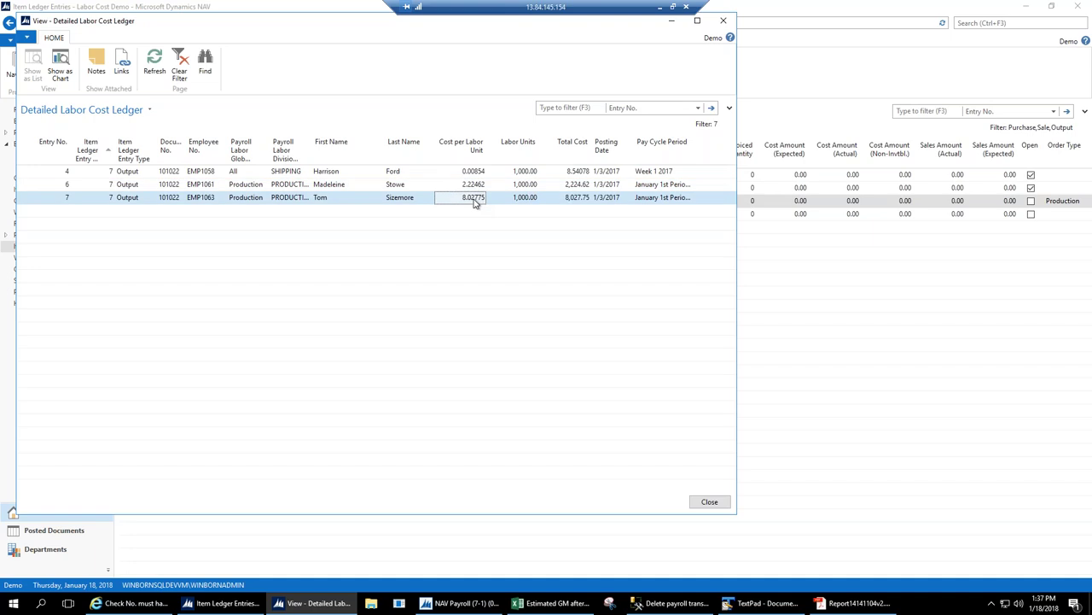
Check entry 7's line totals 2,224.62 and 8,027.75, then close the breakdown
click(588, 172)
click(579, 184)
click(580, 198)
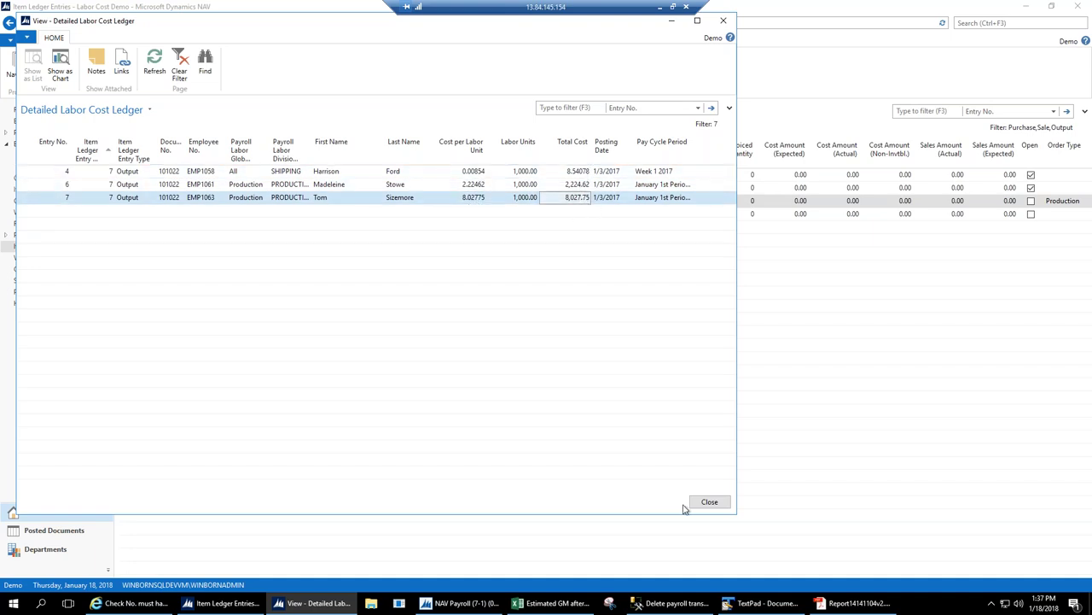
click(709, 502)
click(632, 214)
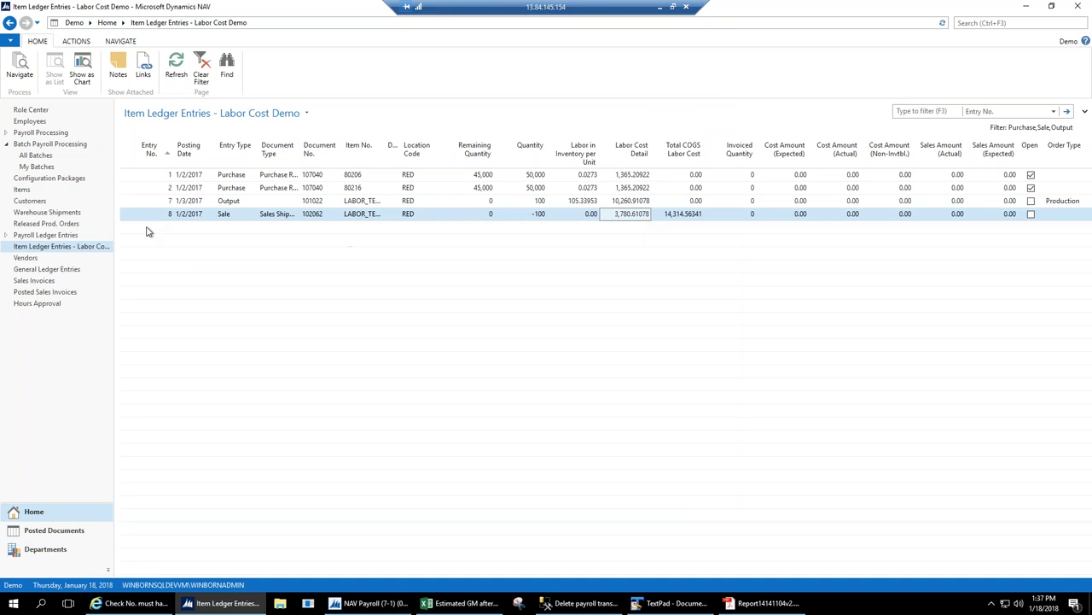
click(630, 215)
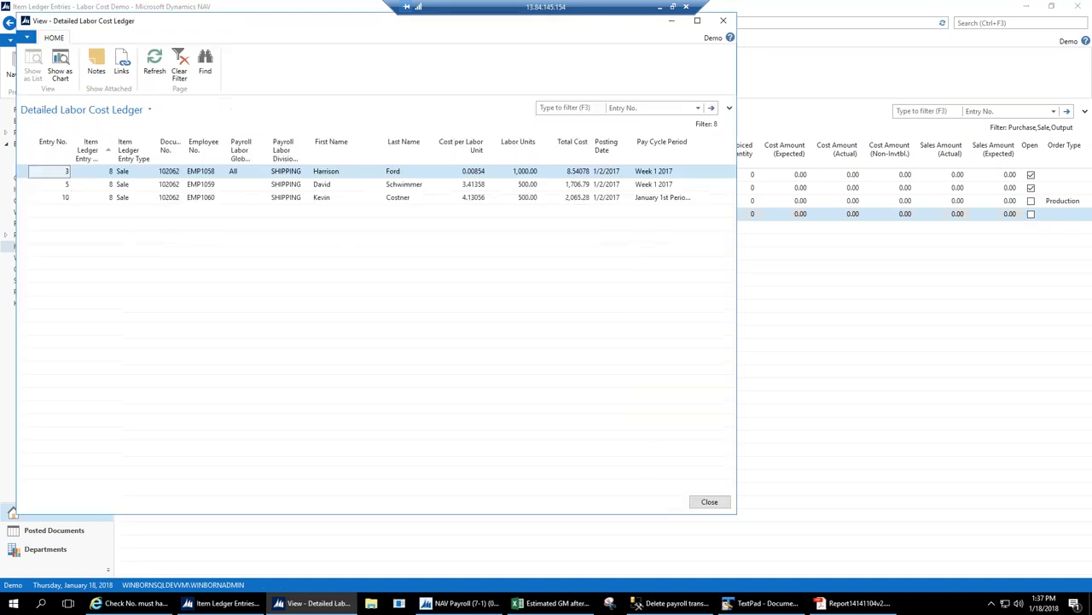
drag(32, 200, 33, 182)
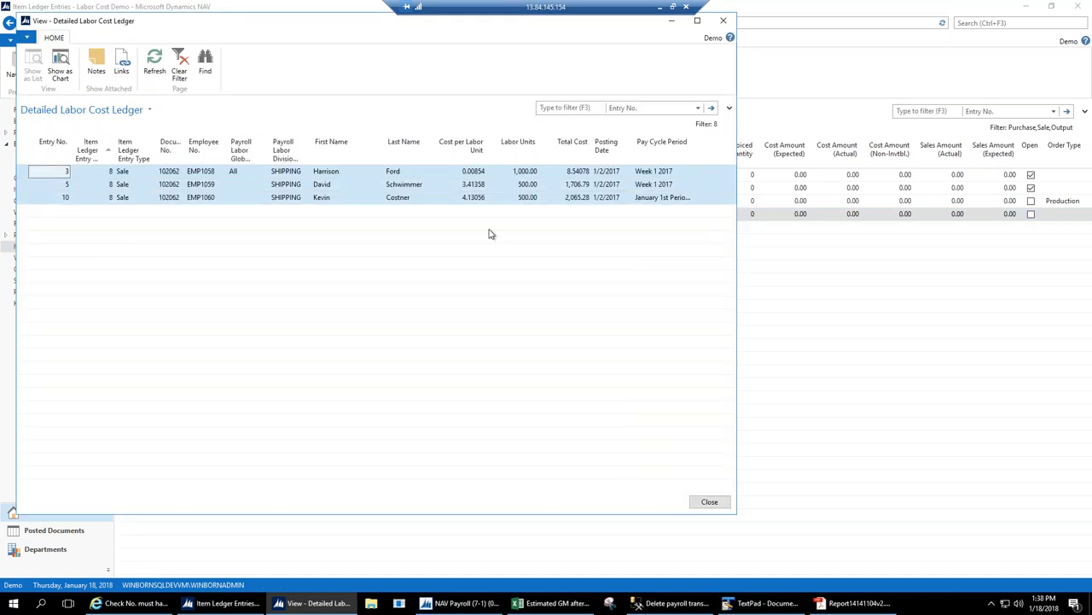
click(709, 501)
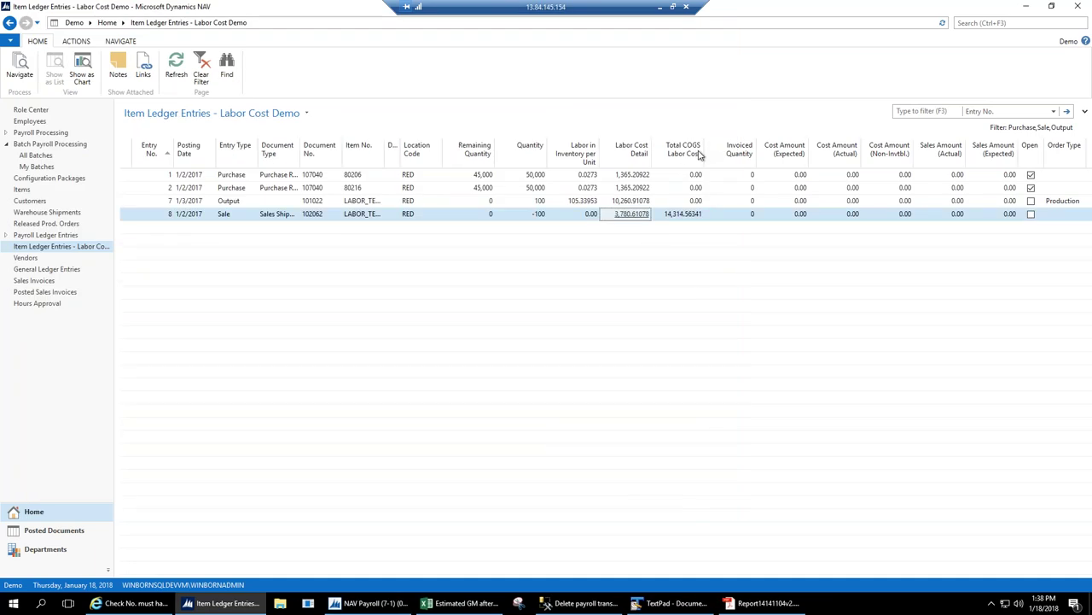
click(689, 214)
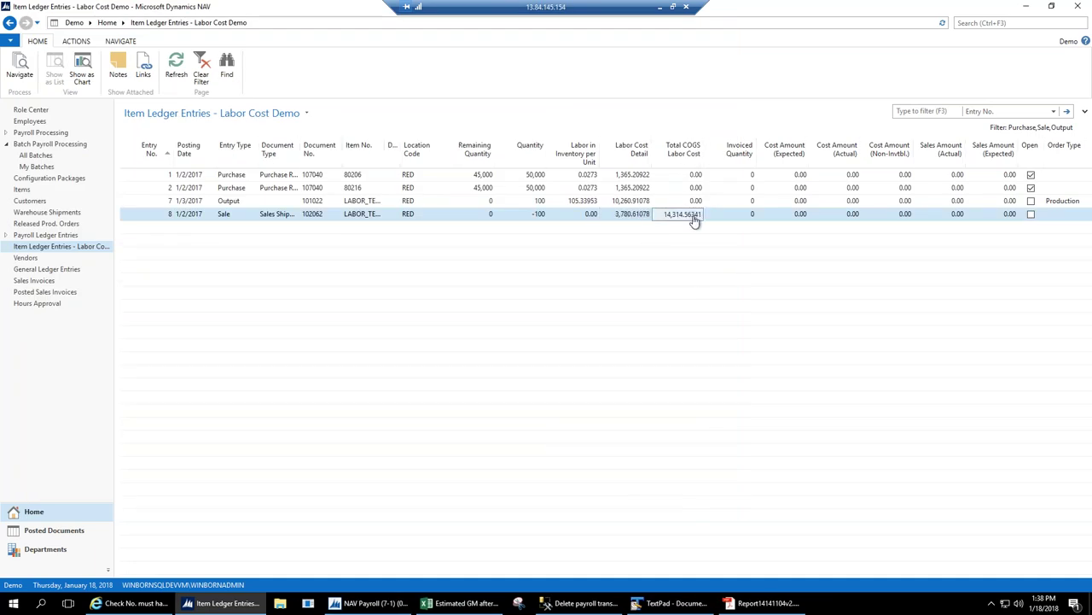
click(694, 215)
click(483, 248)
click(522, 248)
click(575, 247)
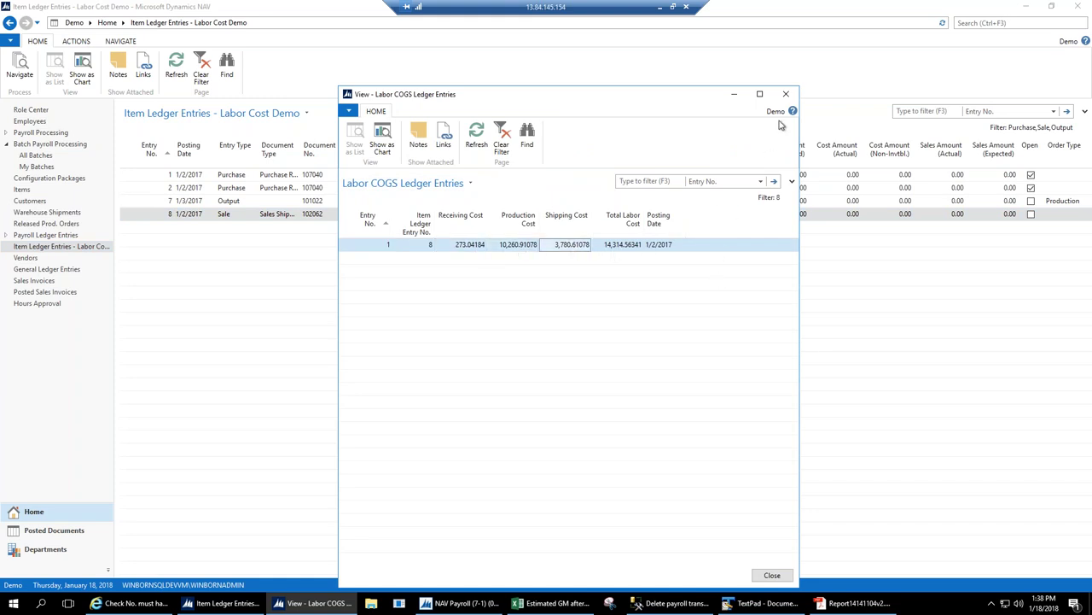
click(786, 94)
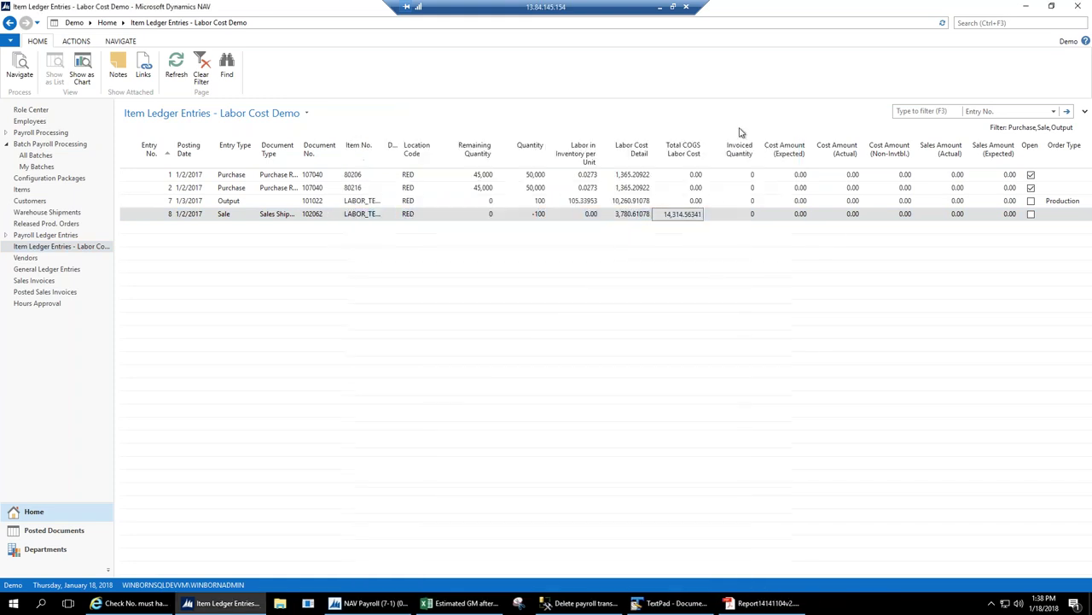
click(640, 222)
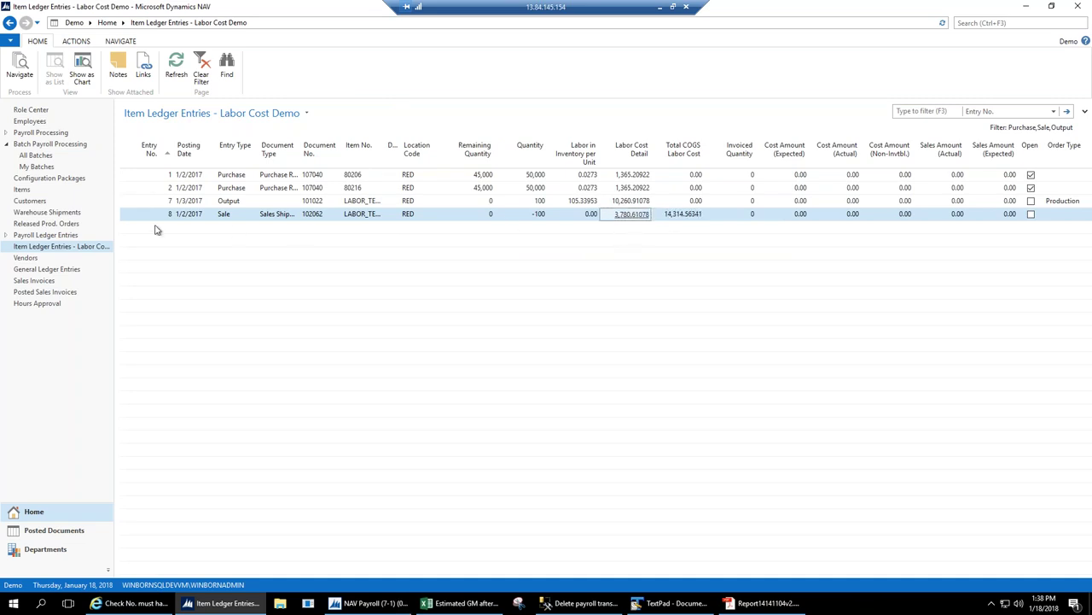
click(696, 216)
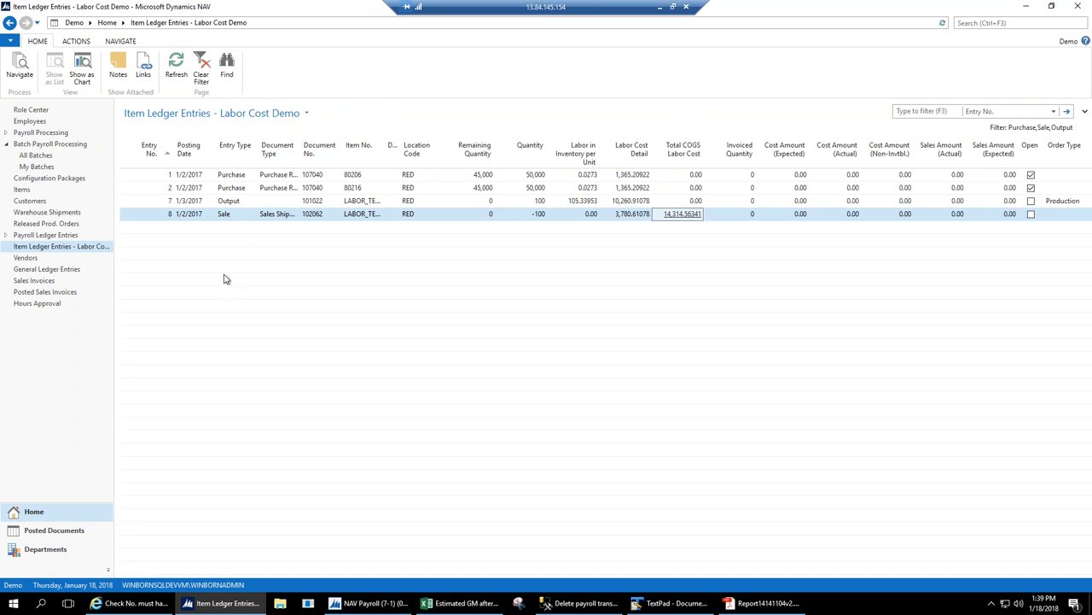
Run Transfer Payroll to Job Journal from NAV Payroll's Periodic Activities
click(108, 22)
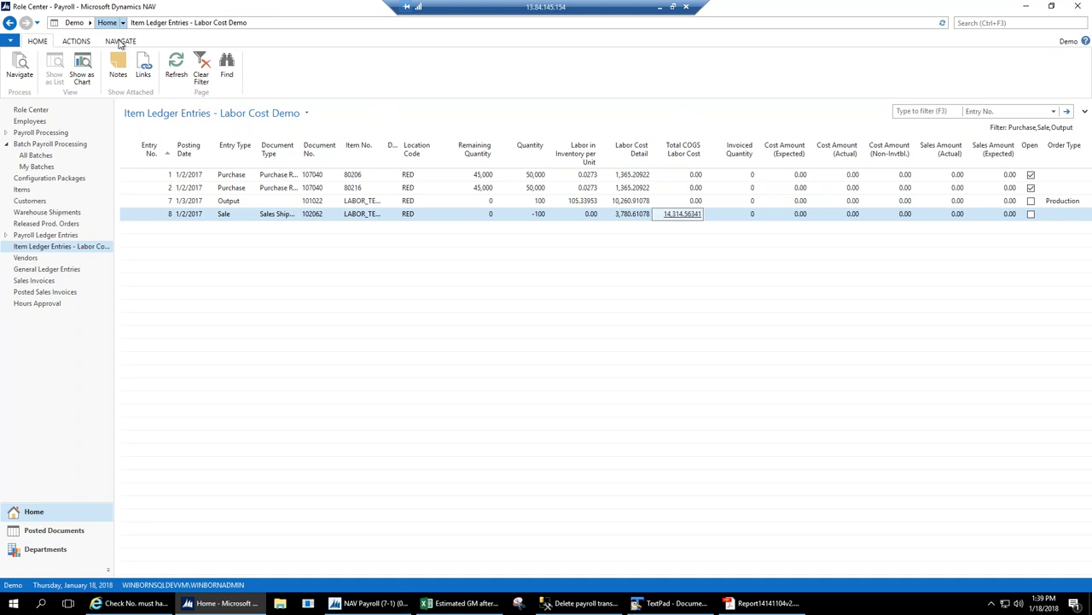
click(51, 549)
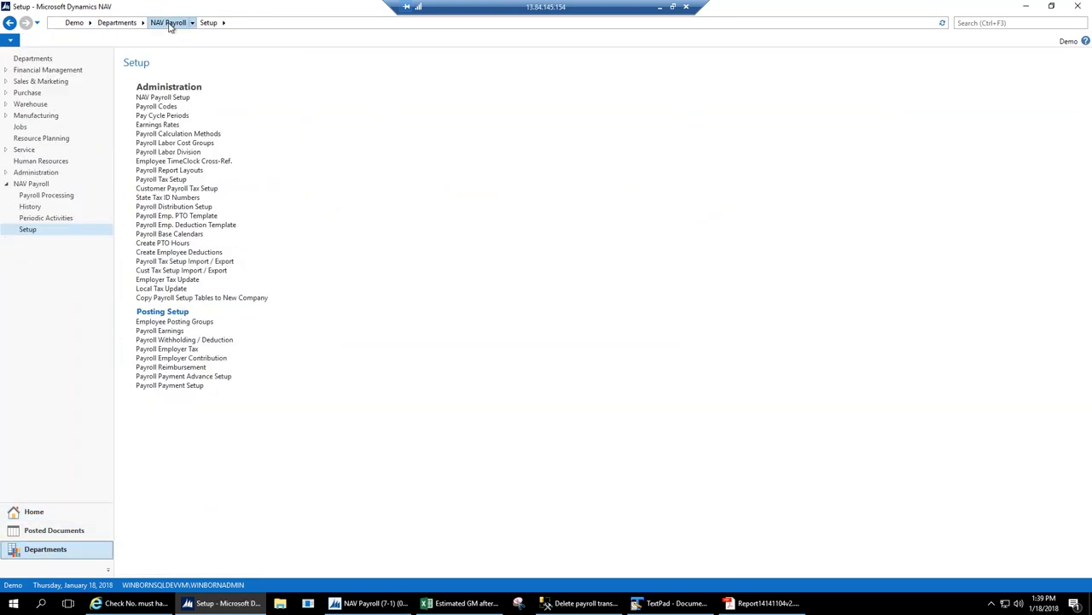
click(168, 22)
click(329, 99)
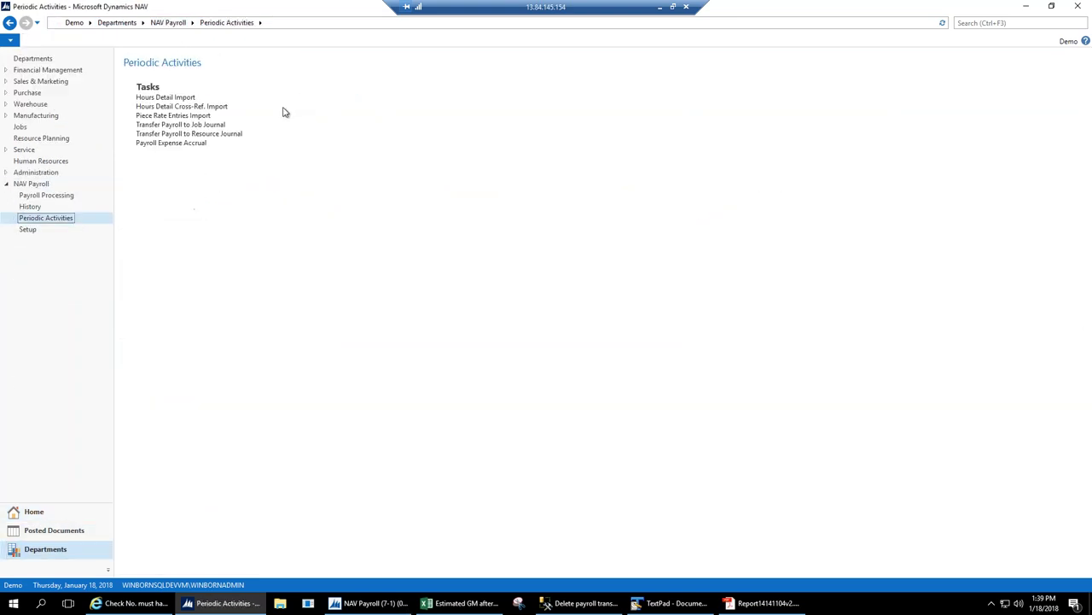
click(223, 128)
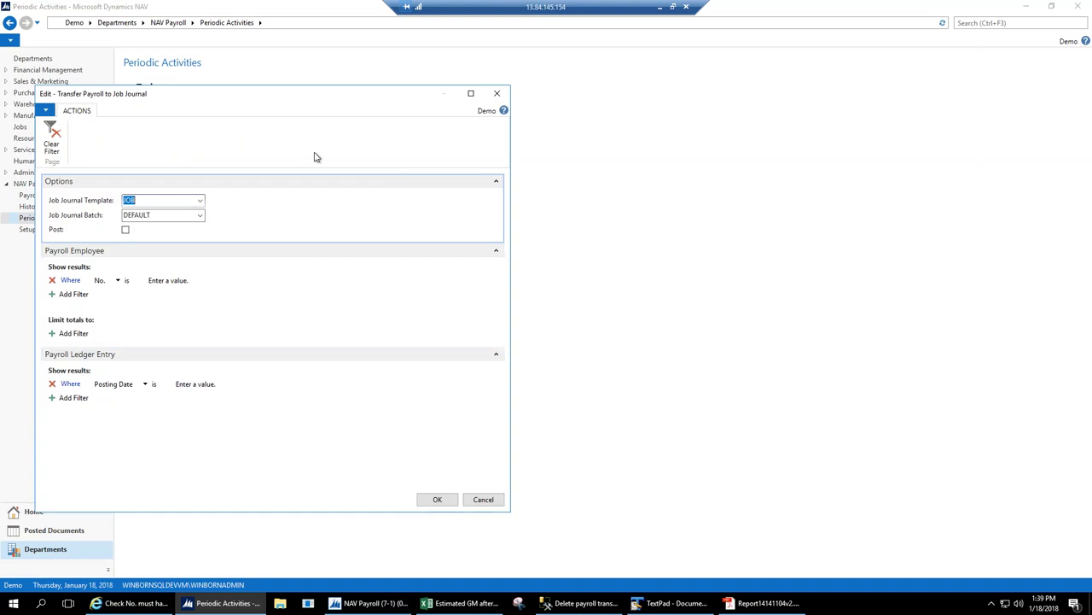
click(442, 499)
Check the four job journal lines' job numbers, starting with J00020
drag(141, 209, 153, 186)
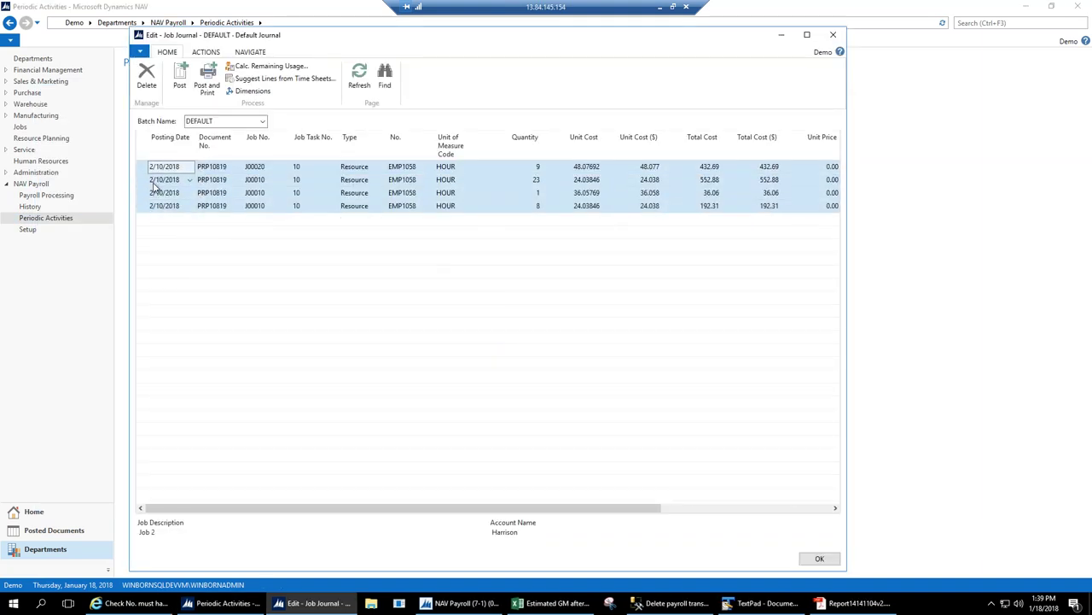
click(266, 168)
double_click(267, 166)
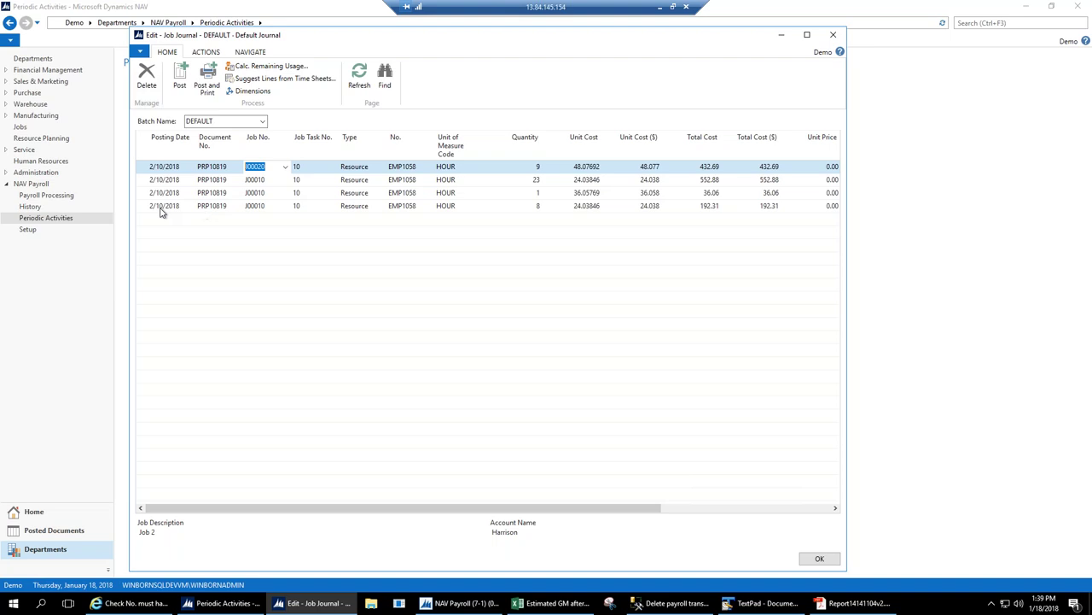
Compare the unit costs on all four journal lines, then close the job journal
drag(147, 206, 146, 177)
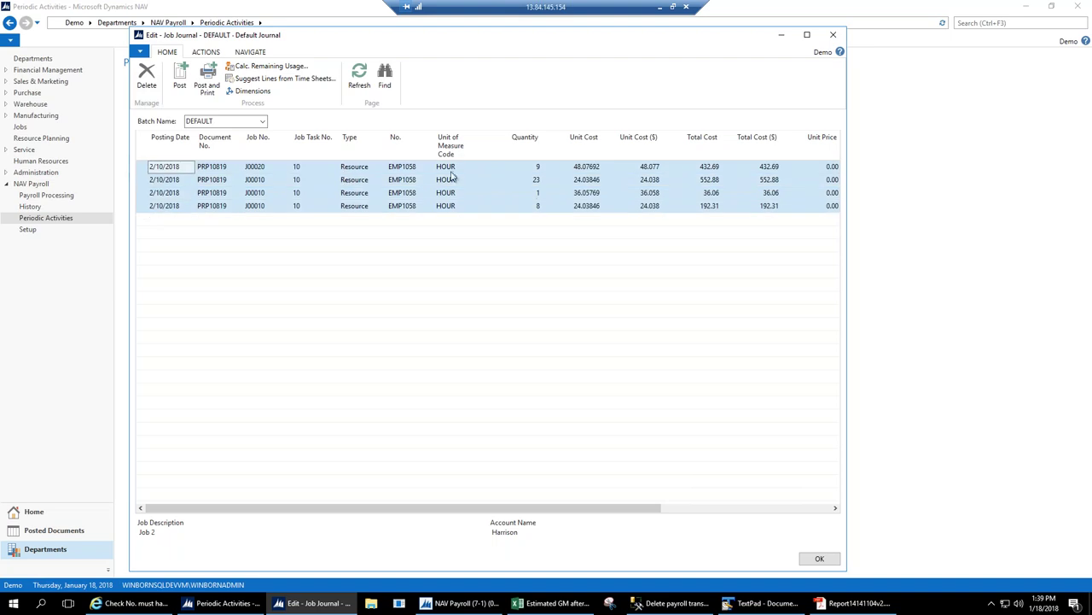
click(582, 167)
right_click(619, 173)
click(595, 178)
click(580, 182)
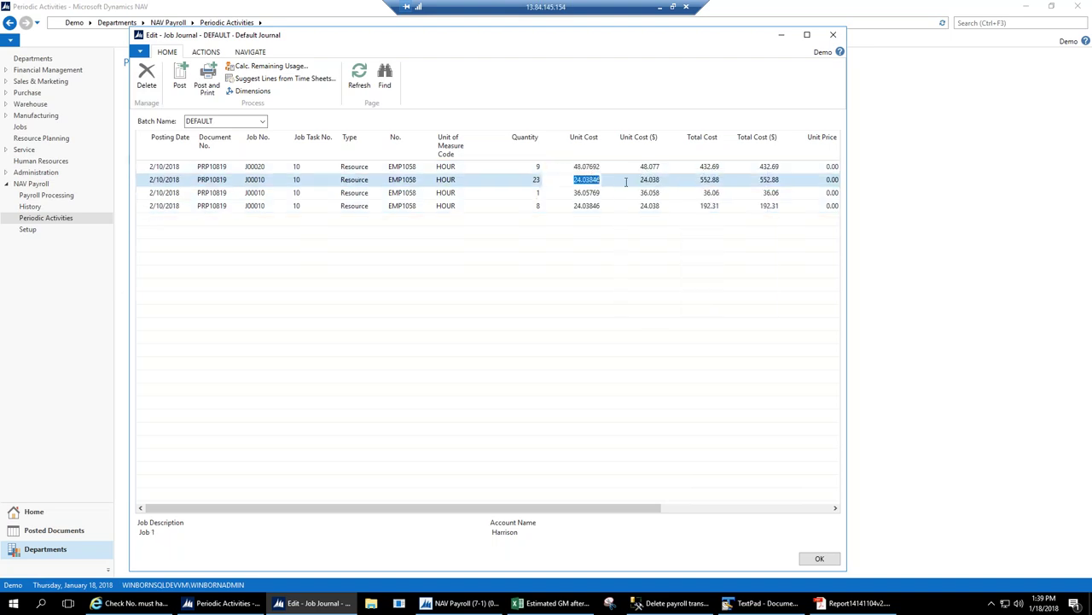
click(558, 168)
click(562, 194)
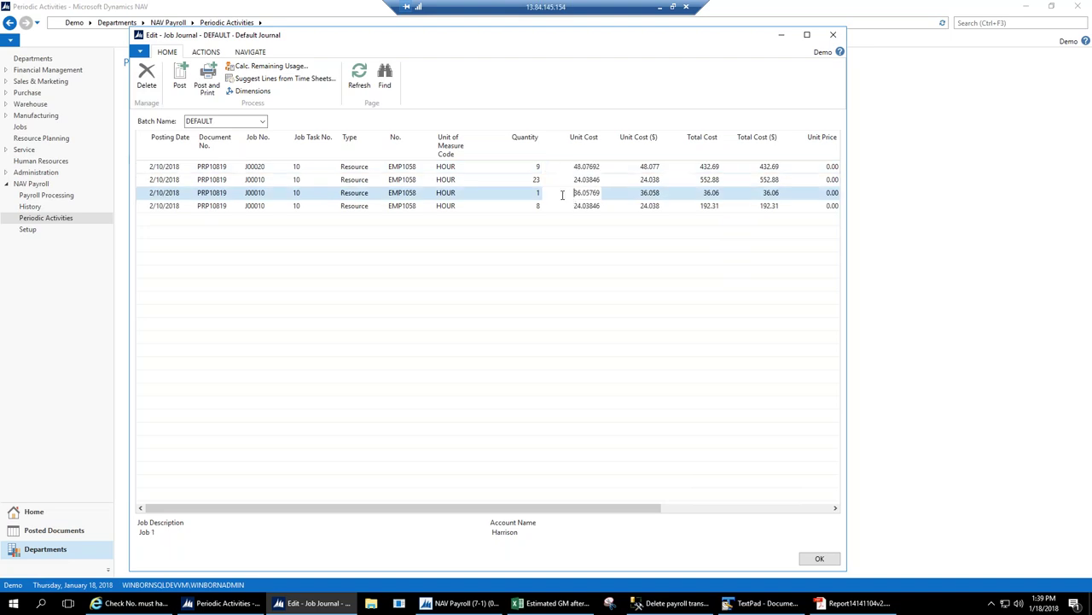
click(561, 179)
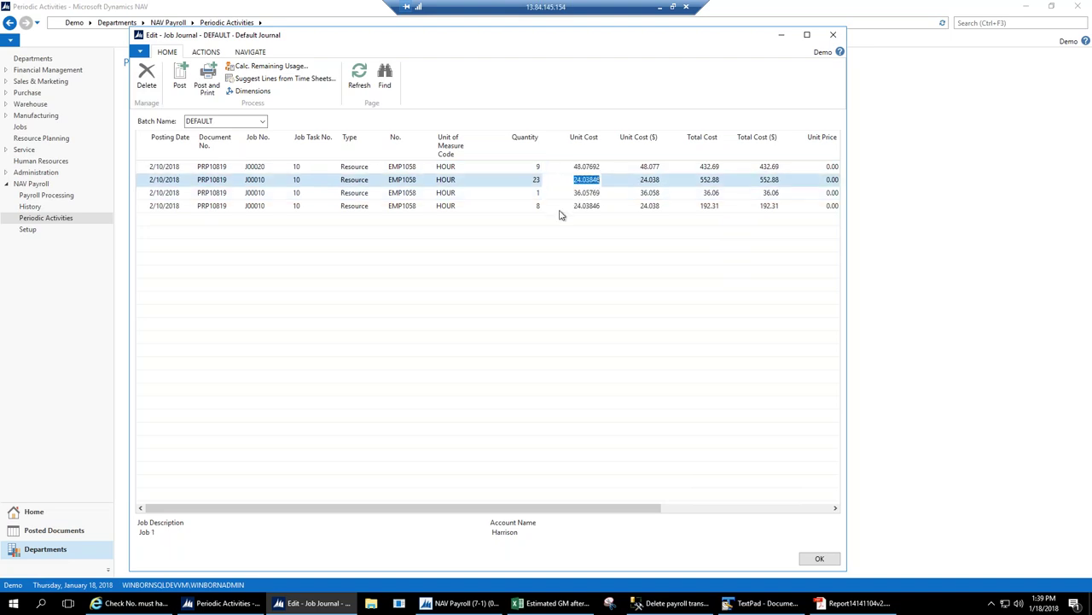
click(567, 207)
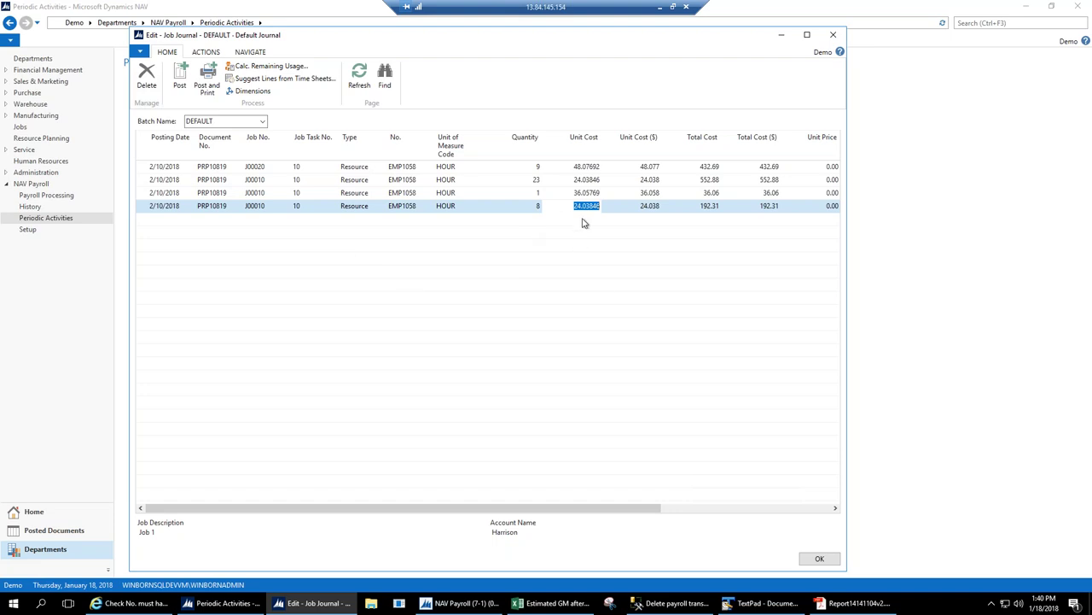
click(833, 35)
click(50, 510)
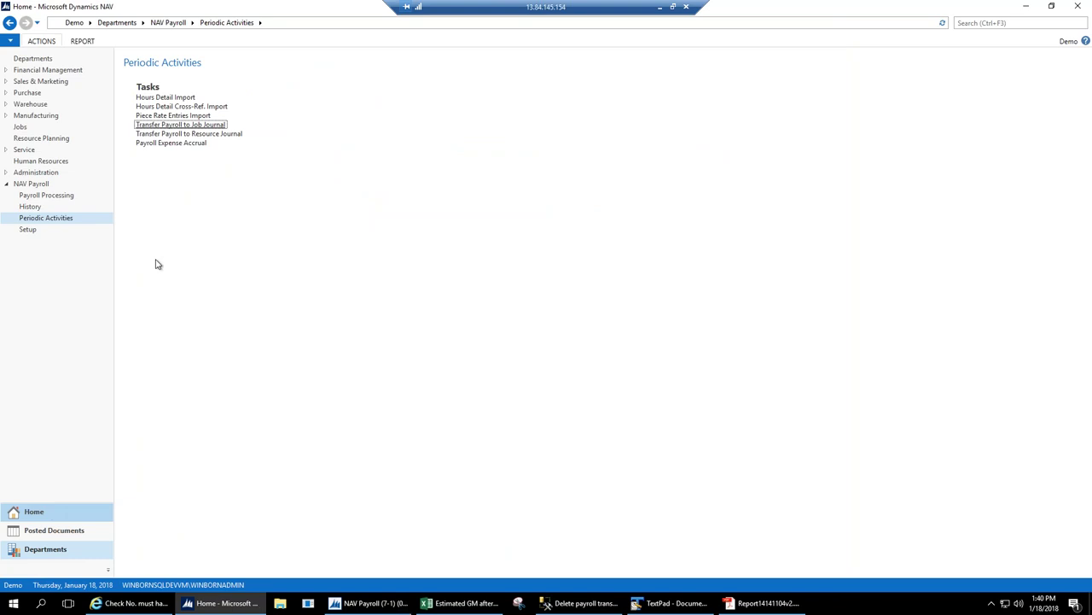
Create payroll document PRL11185 for EMP1060, February 2nd Period 2018, with REGULAR lines suggested (1,875.00)
click(85, 133)
click(20, 75)
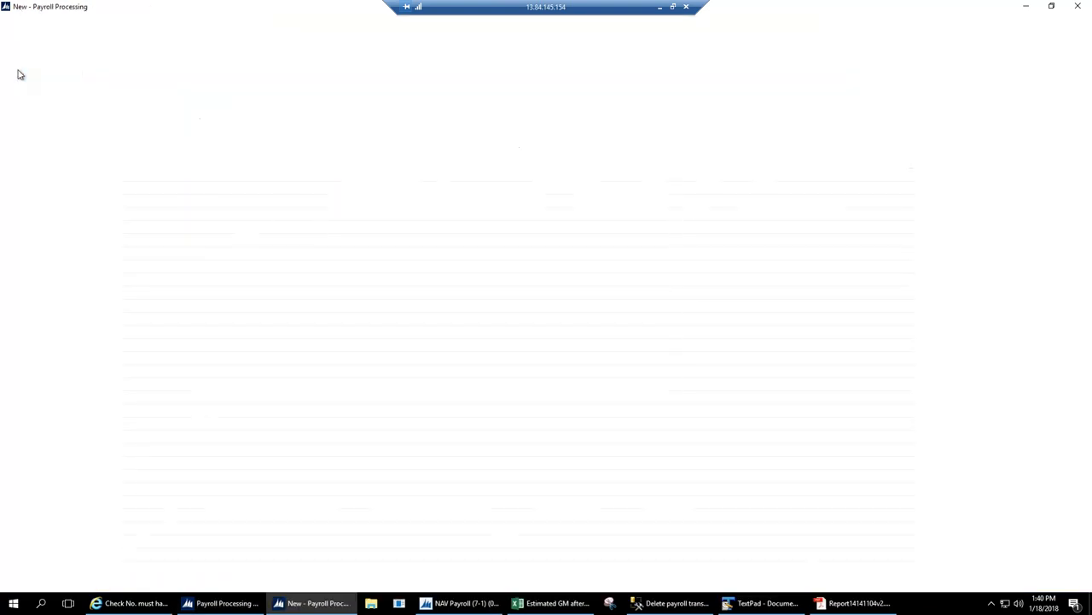
key(Tab)
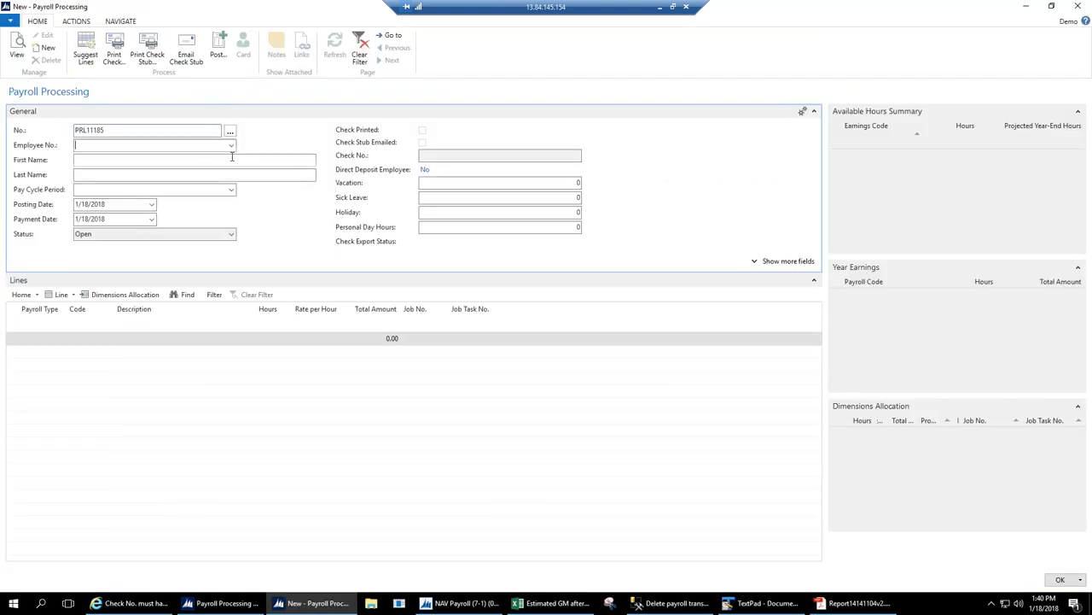
click(230, 145)
click(143, 216)
key(Tab)
click(230, 190)
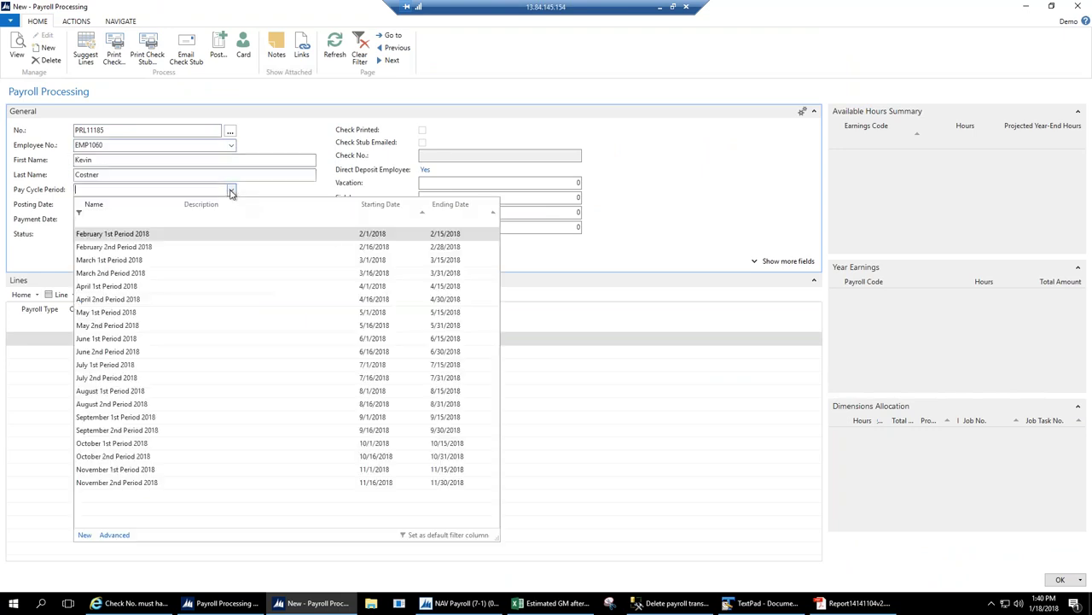
click(128, 246)
key(Tab)
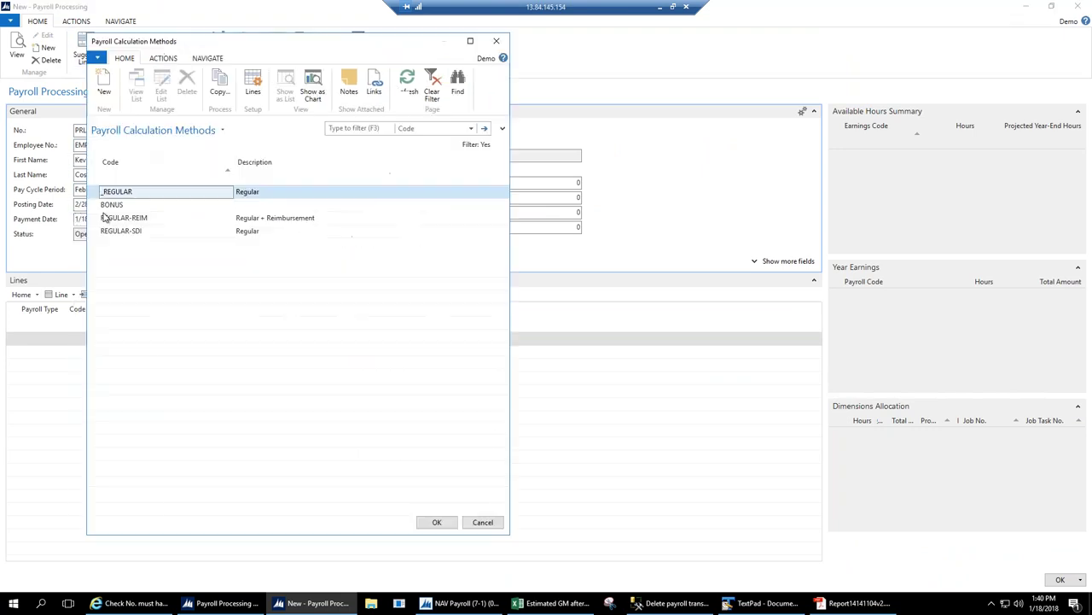
double_click(129, 196)
click(133, 341)
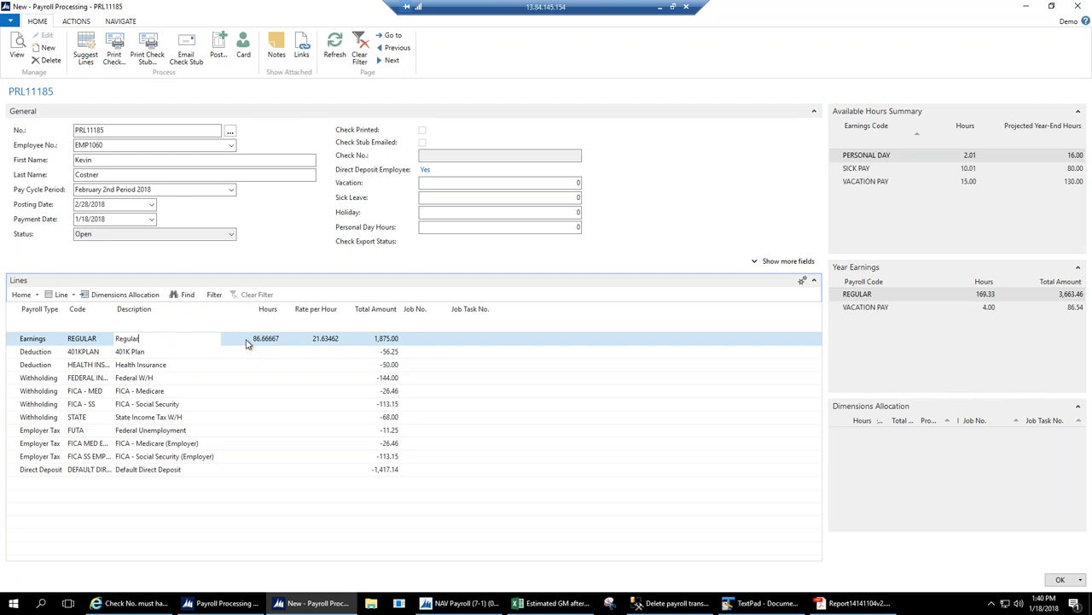
Allocate the regular earnings: 40 hours to MERCEDES and 46.66 hours to TOYOTA
click(155, 298)
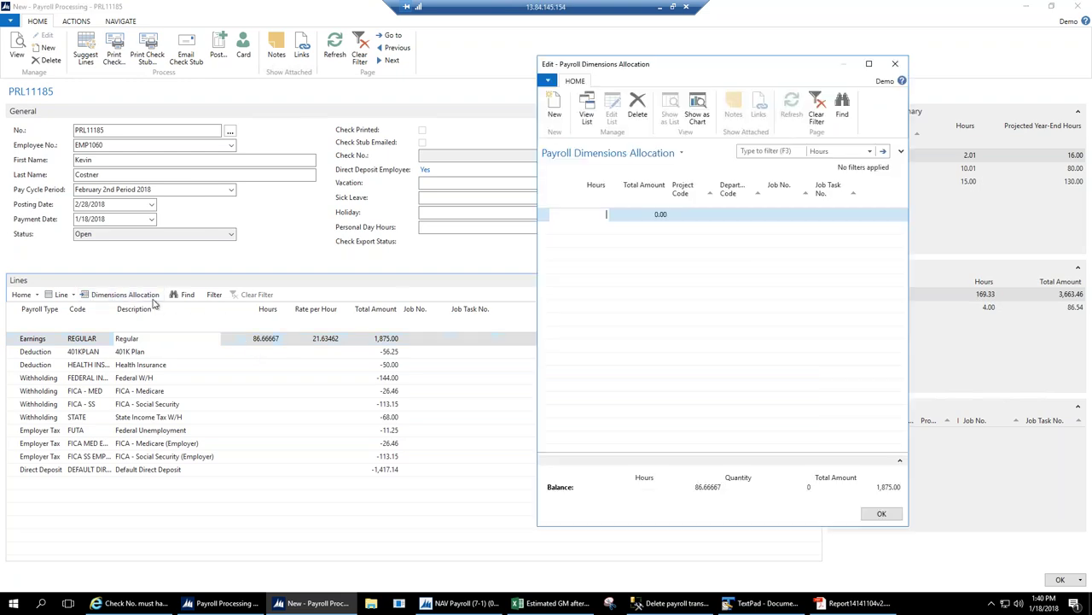
text(40)
key(Tab)
key(Tab)
text(MERCEDES)
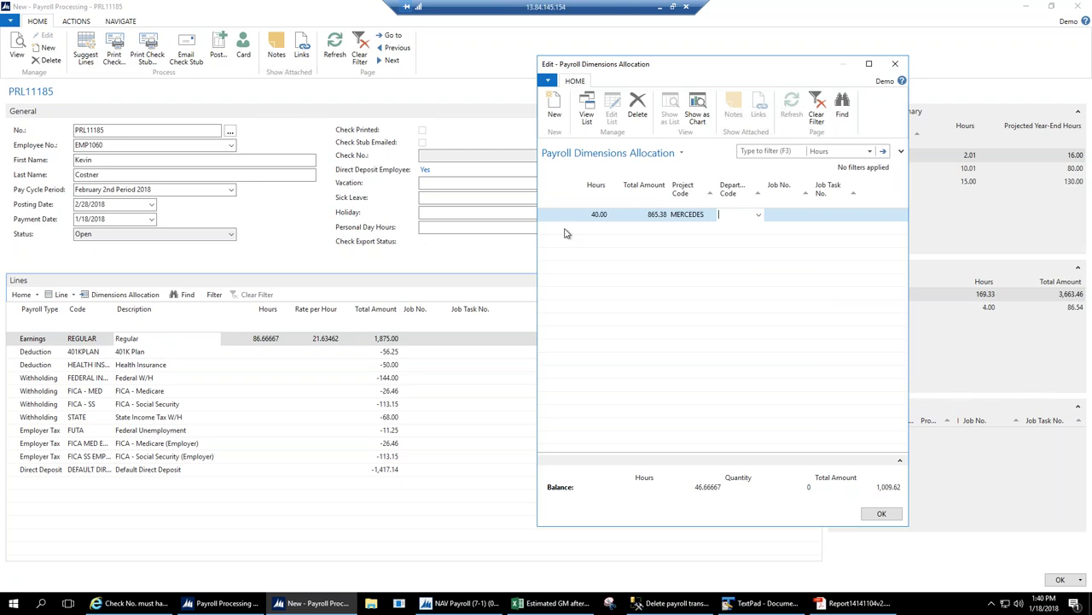
click(585, 225)
text(46.666)
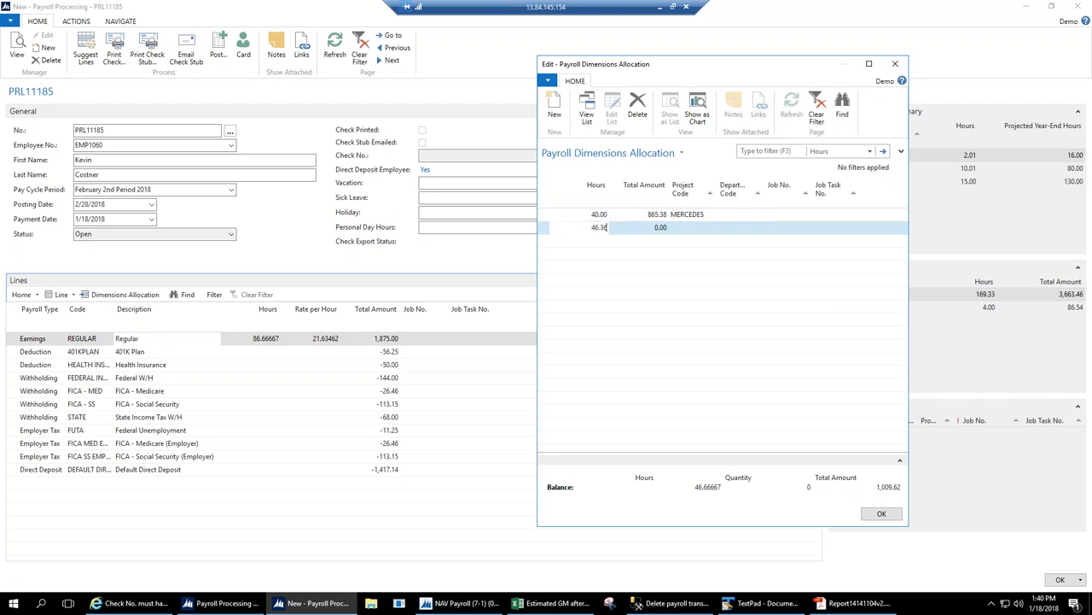
key(BackSpace)
key(BackSpace)
key(BackSpace)
key(BackSpace)
text(.66)
key(Tab)
key(Tab)
text(TOYOTA)
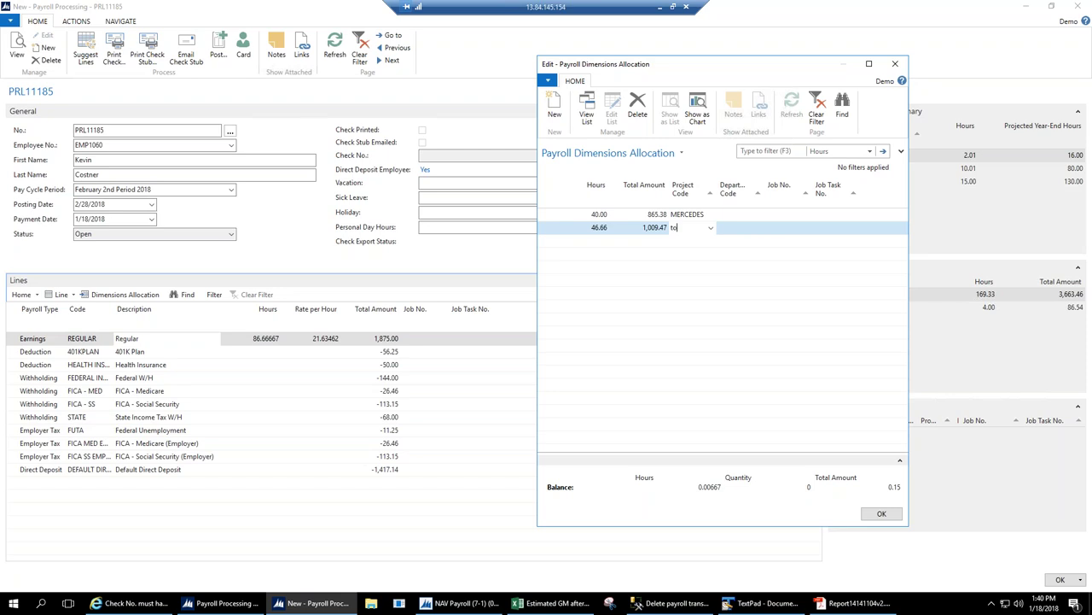
key(Tab)
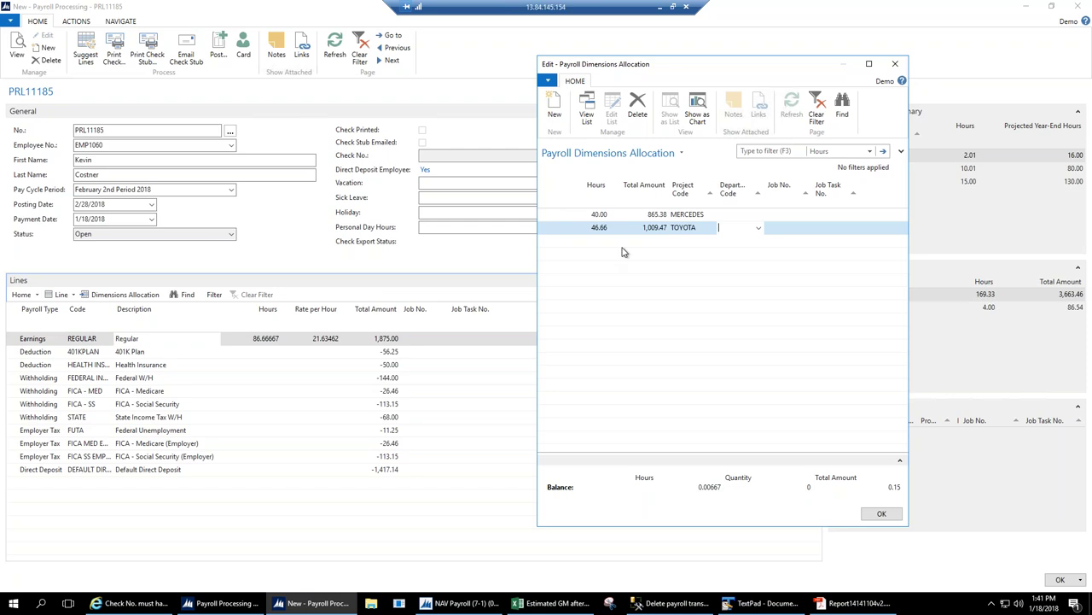
click(881, 513)
Recheck the REGULAR and 401K lines, then save and close document PRL11185
click(175, 352)
click(173, 340)
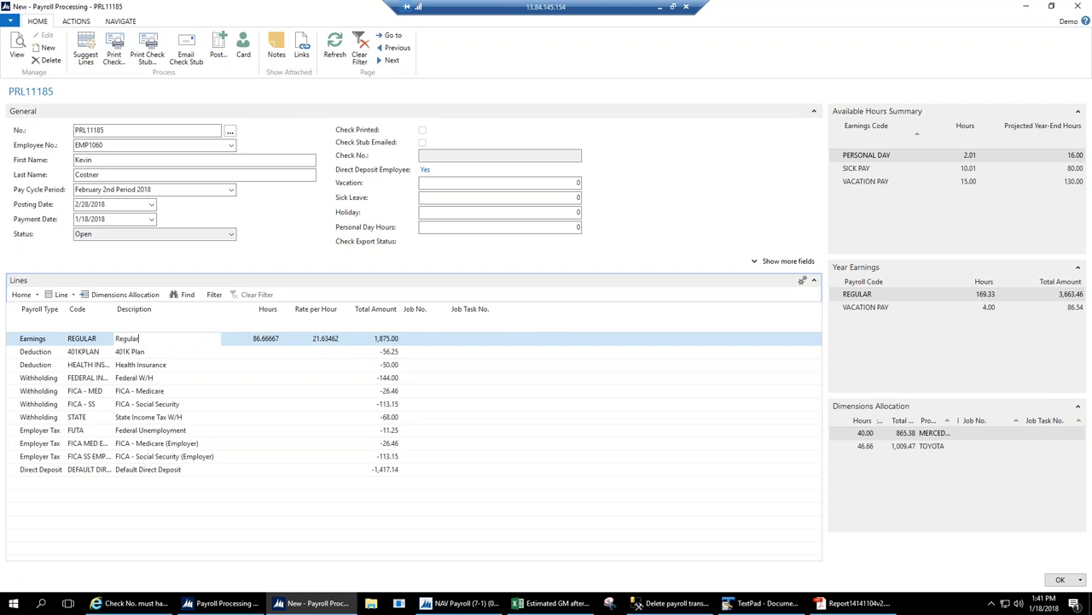
click(162, 339)
click(1048, 579)
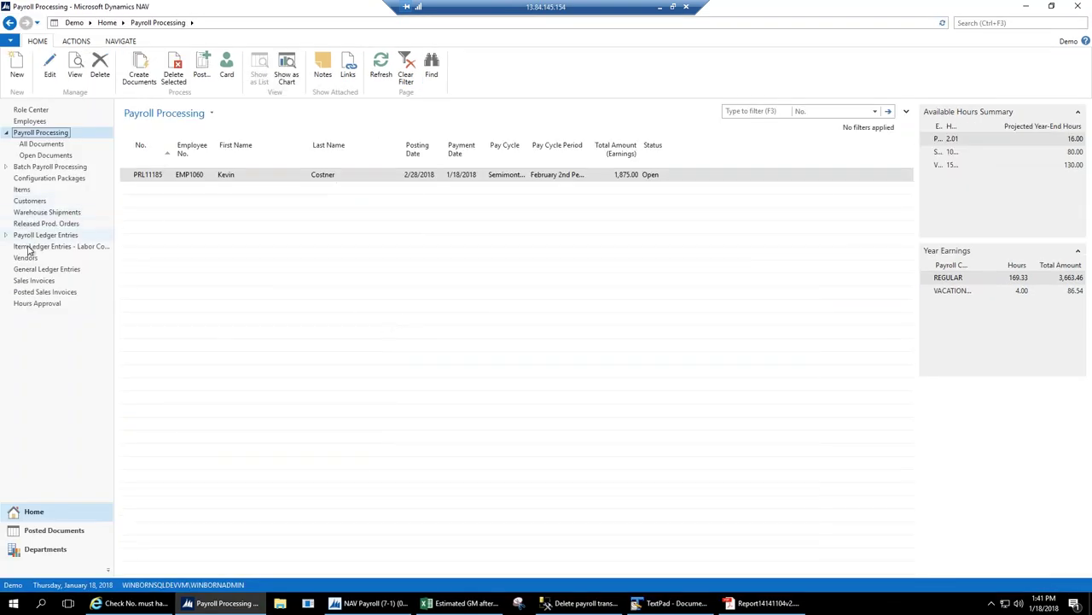
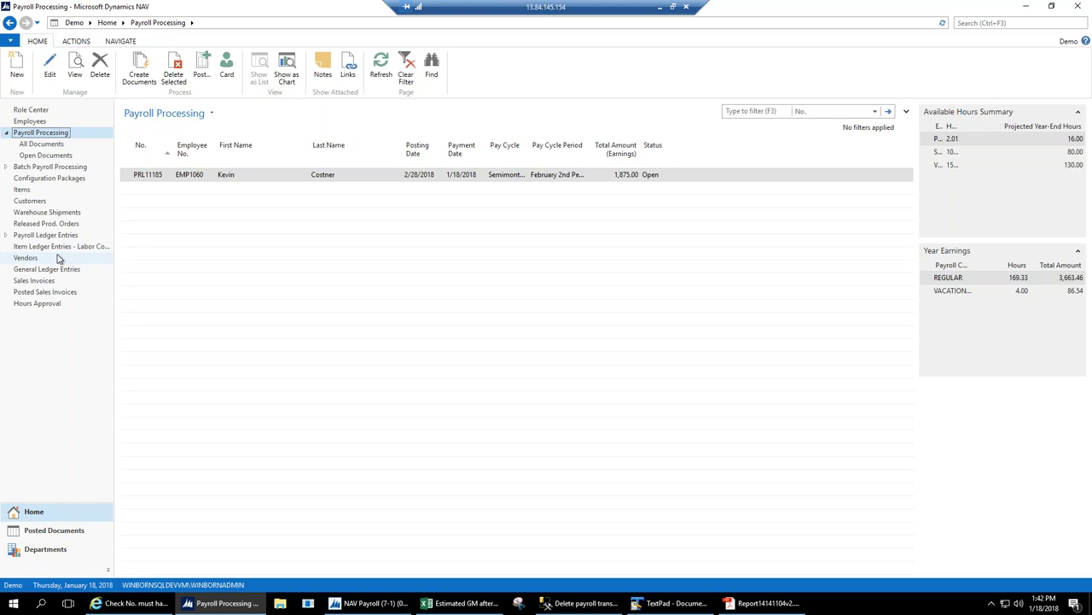
Go through Departments to the NAV Payroll Reports and Analysis page listing payroll reports
click(73, 550)
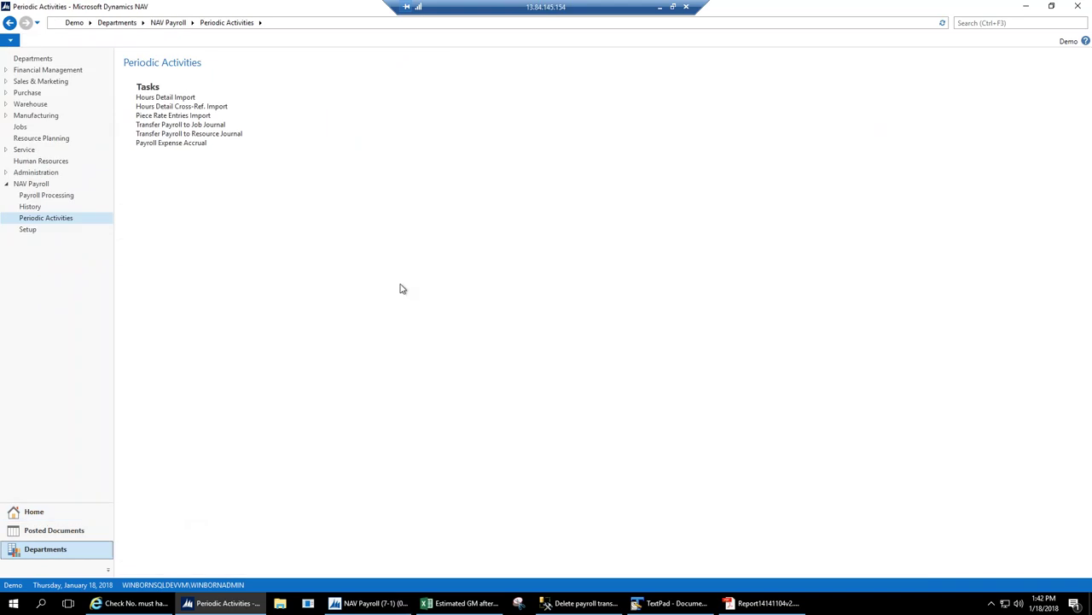
click(170, 23)
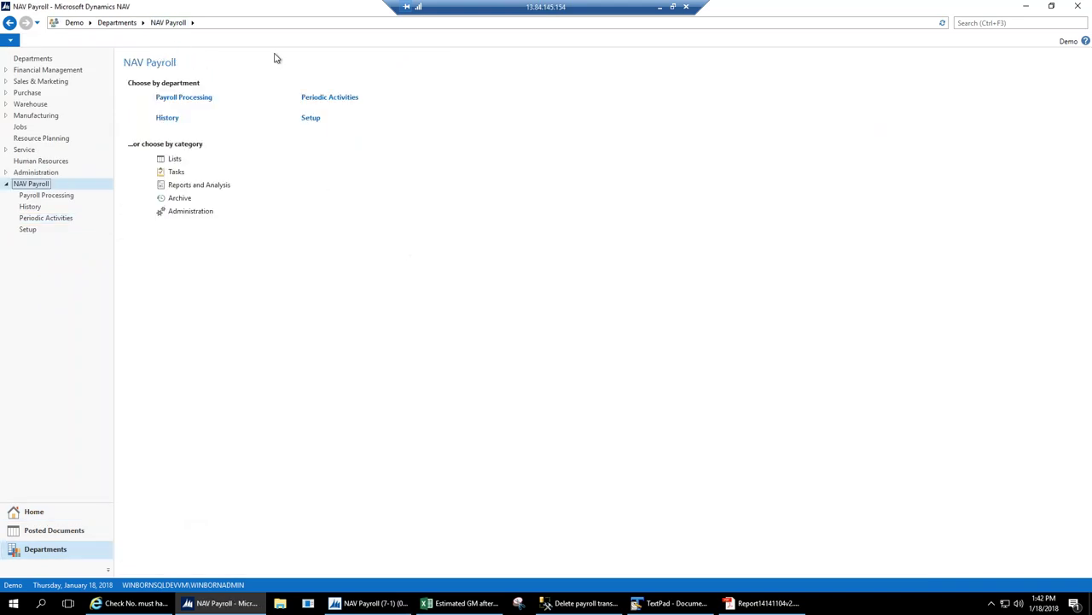
click(213, 185)
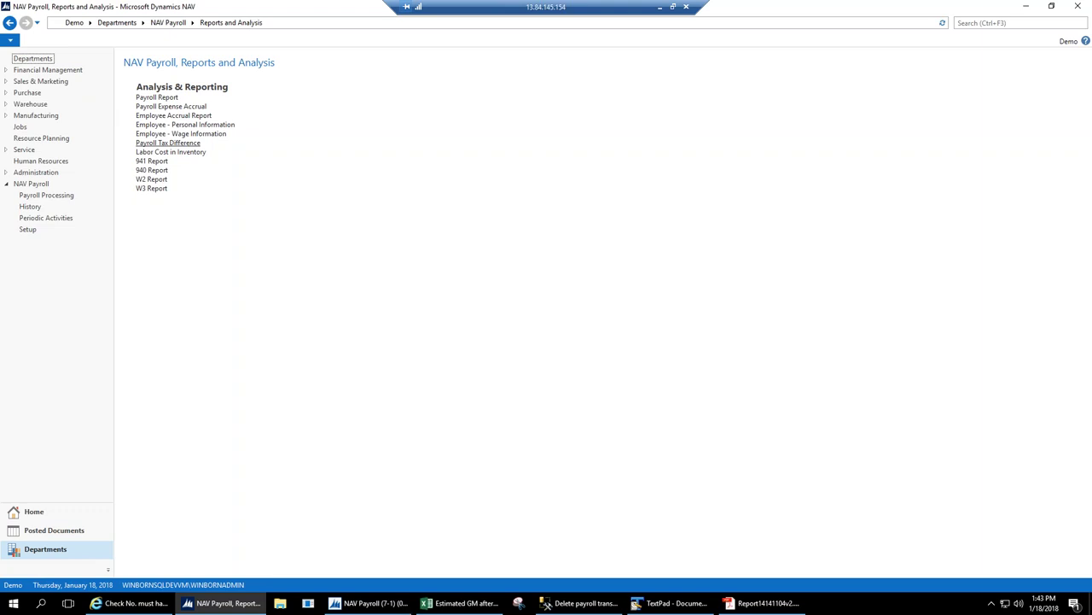
From the Payroll Report's advanced custom layout list, open the DEMO layout for editing
click(171, 99)
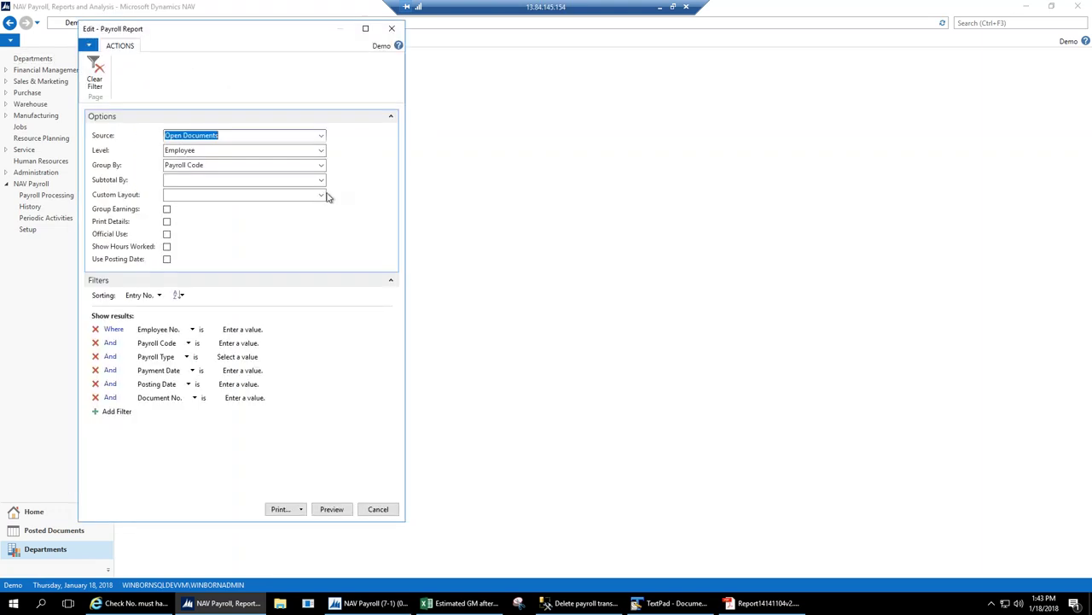
click(320, 195)
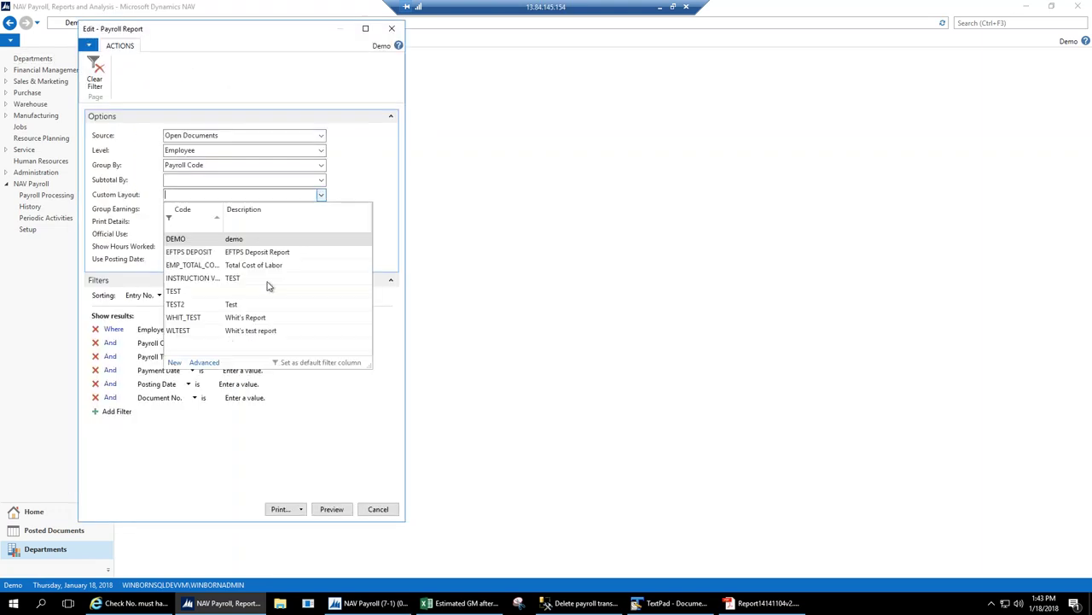
click(202, 362)
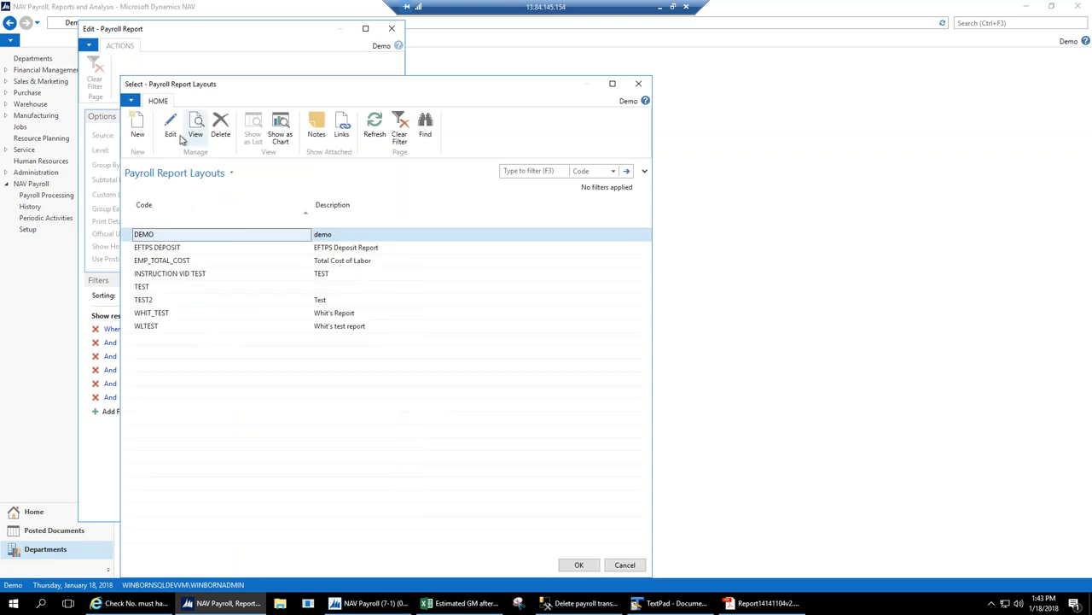
click(171, 128)
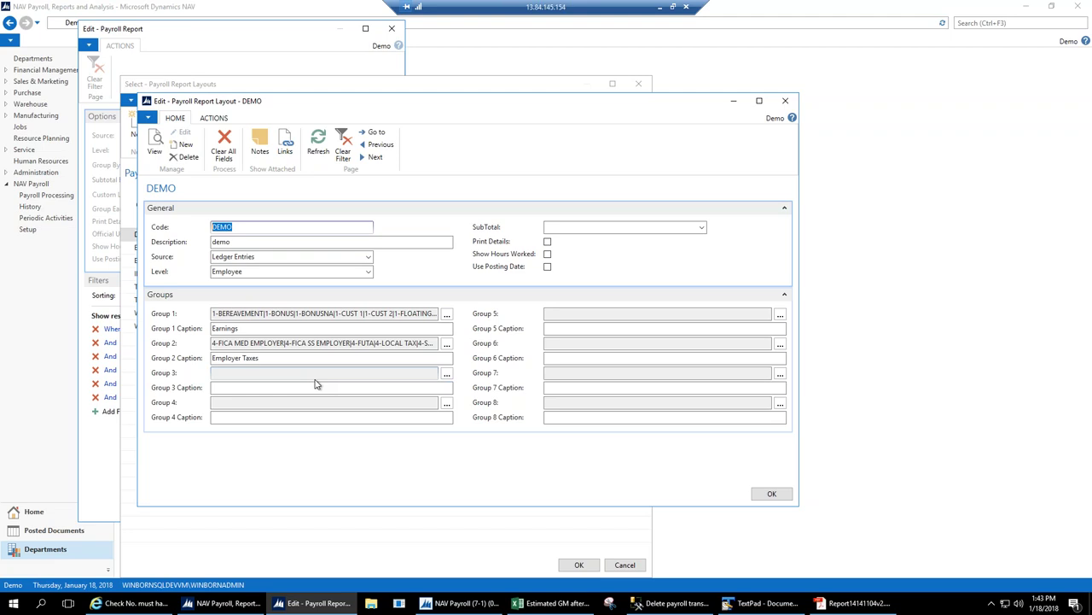
Assign the 401KPLAN and HEALTH INSURANCE payroll codes to Group 3 of the DEMO layout
click(447, 373)
mouse_move(428, 291)
mouse_down()
mouse_move(428, 433)
mouse_move(429, 372)
mouse_up()
click(160, 350)
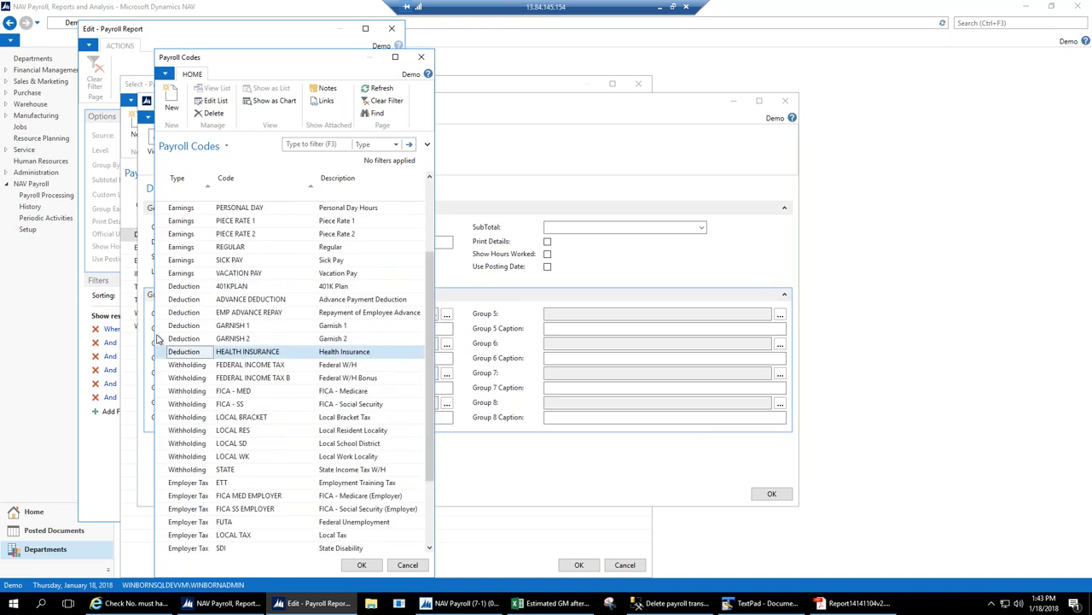
ctrl+click(188, 291)
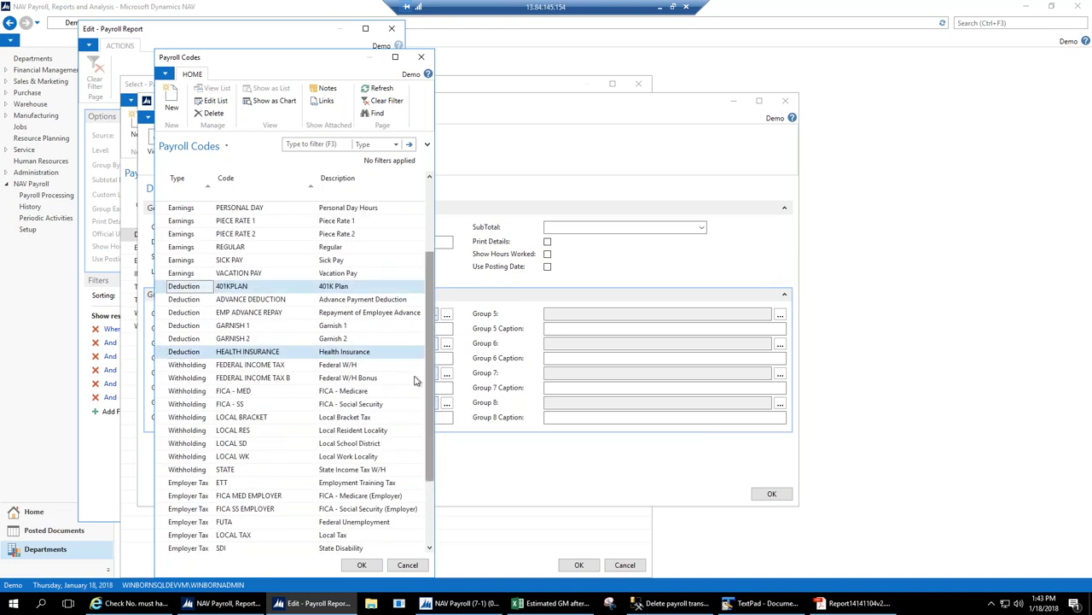
click(362, 565)
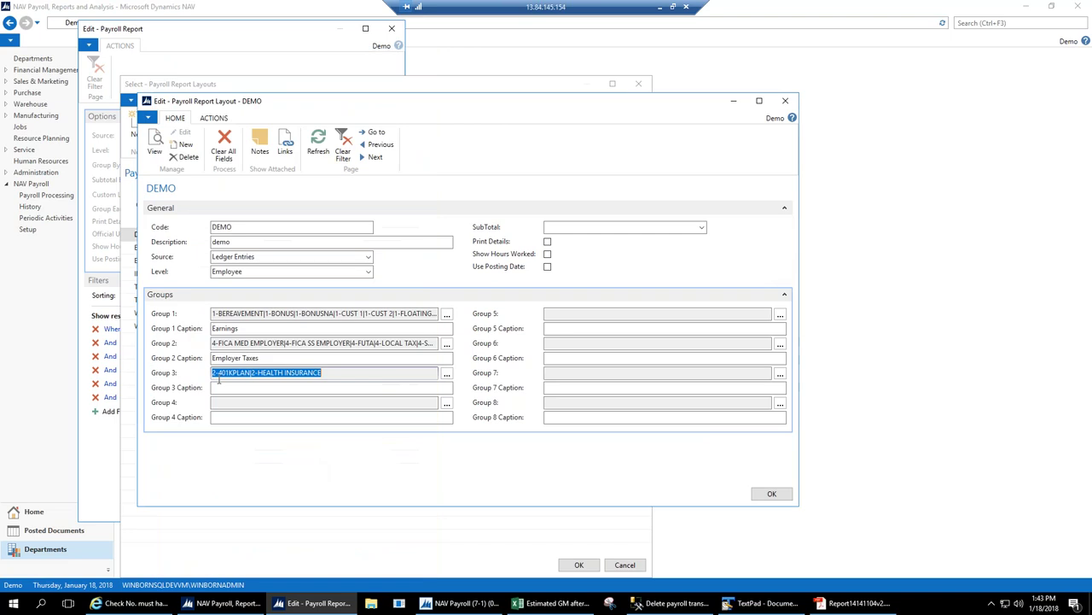
Caption Group 3 'Deduct Exempt' and save the DEMO layout
click(292, 385)
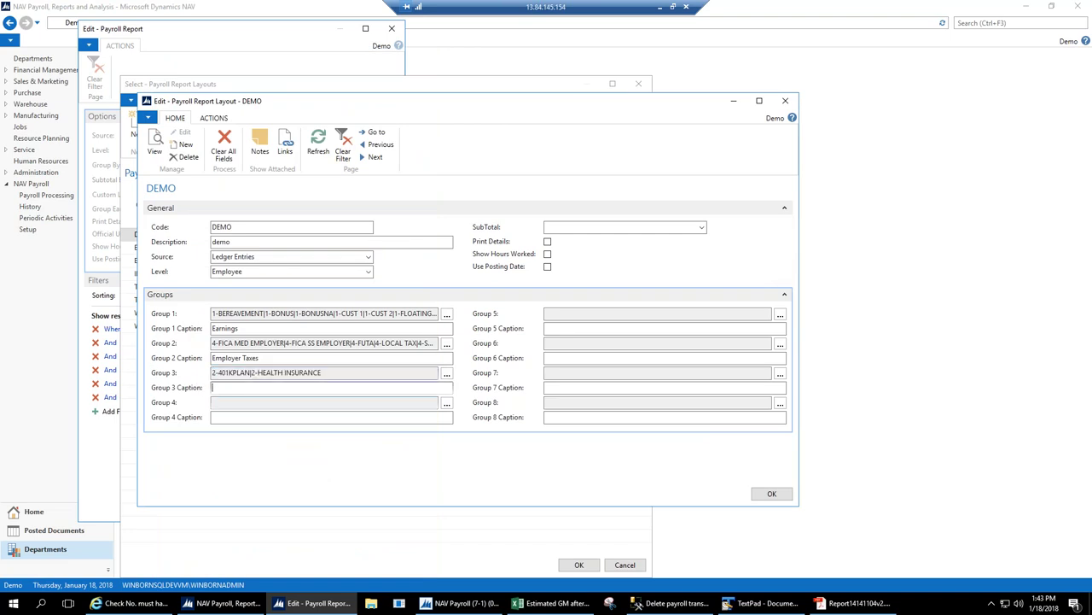
text(Deduct Exempt)
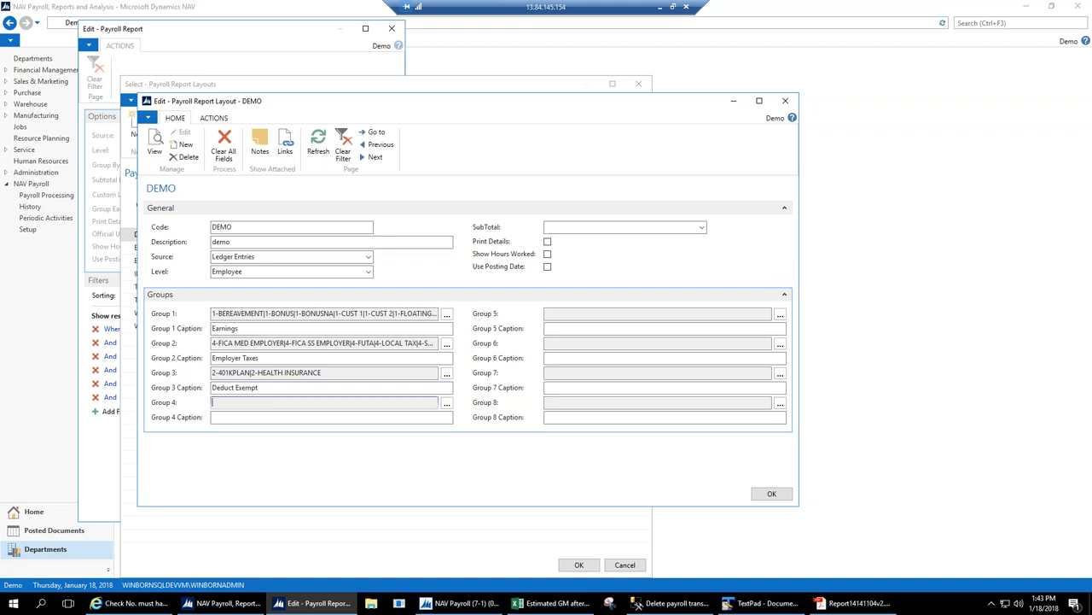
click(772, 493)
Apply DEMO as the custom layout and preview the Payroll Report's Earnings, Employer Taxes and Deduct Exempt totals
click(578, 564)
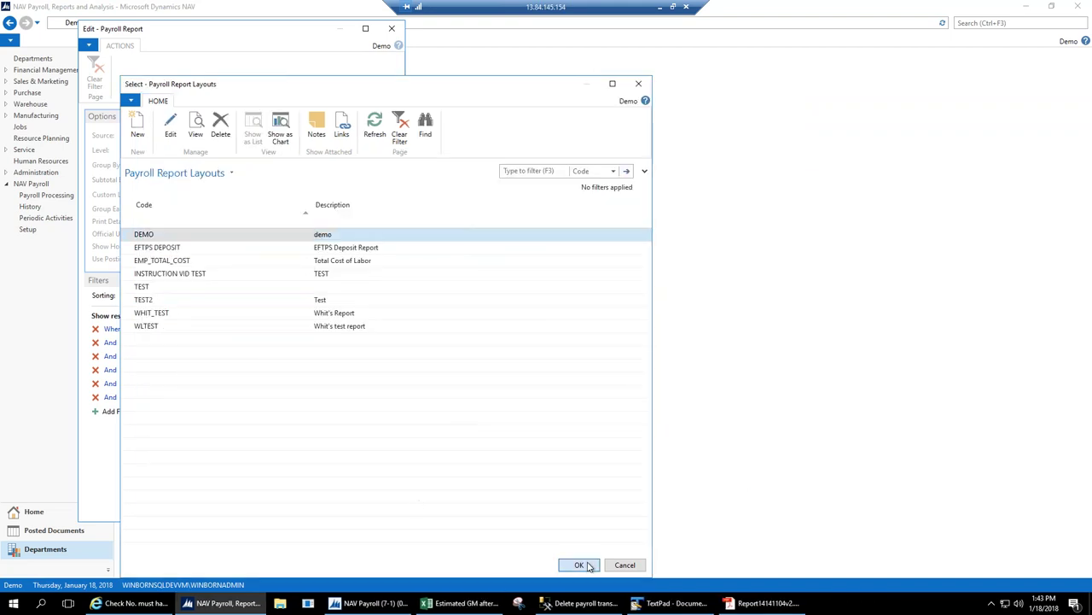
key(Tab)
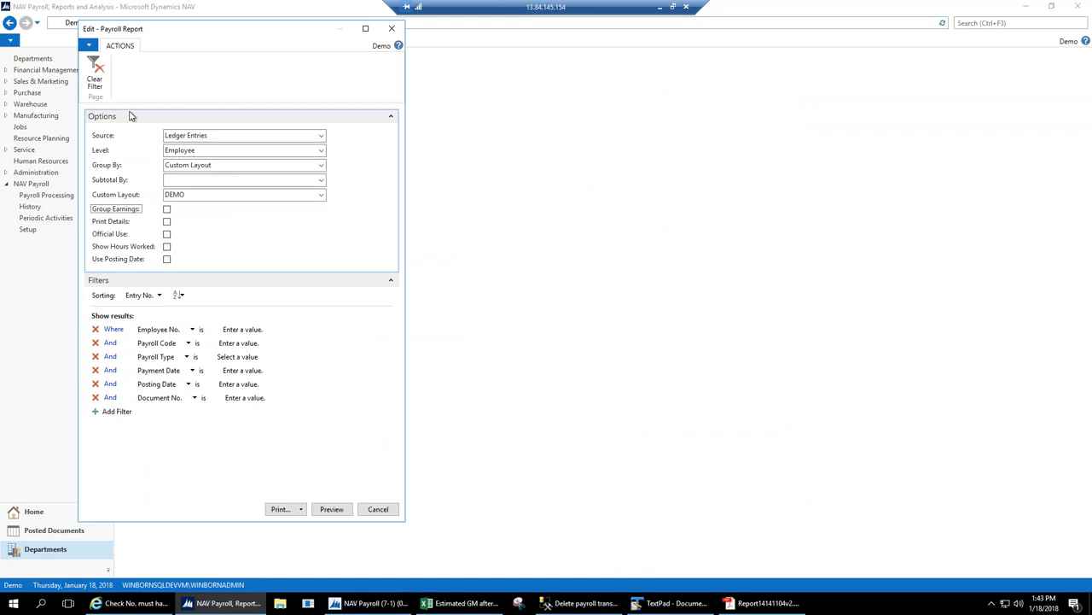
click(165, 194)
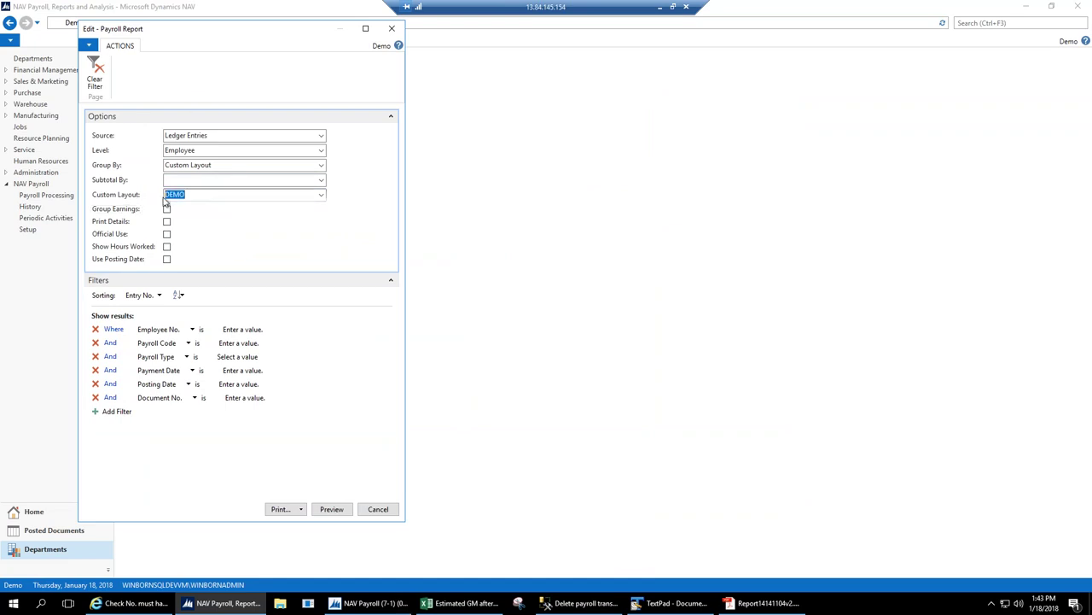
click(332, 509)
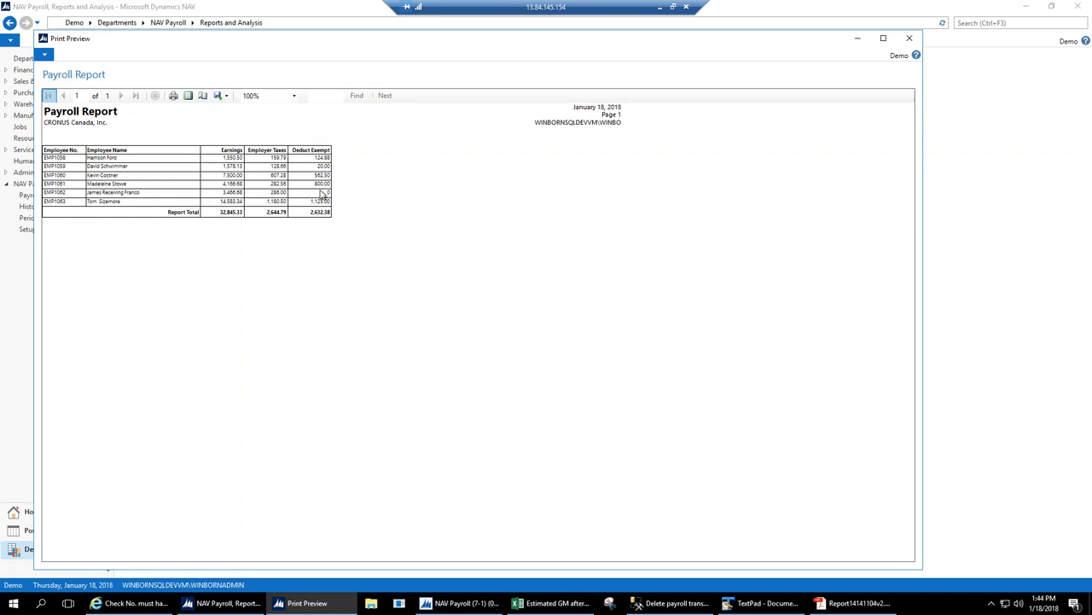
click(909, 37)
From the Payroll Report's advanced custom layout list, open the EFTPS DEPOSIT layout for editing
click(159, 98)
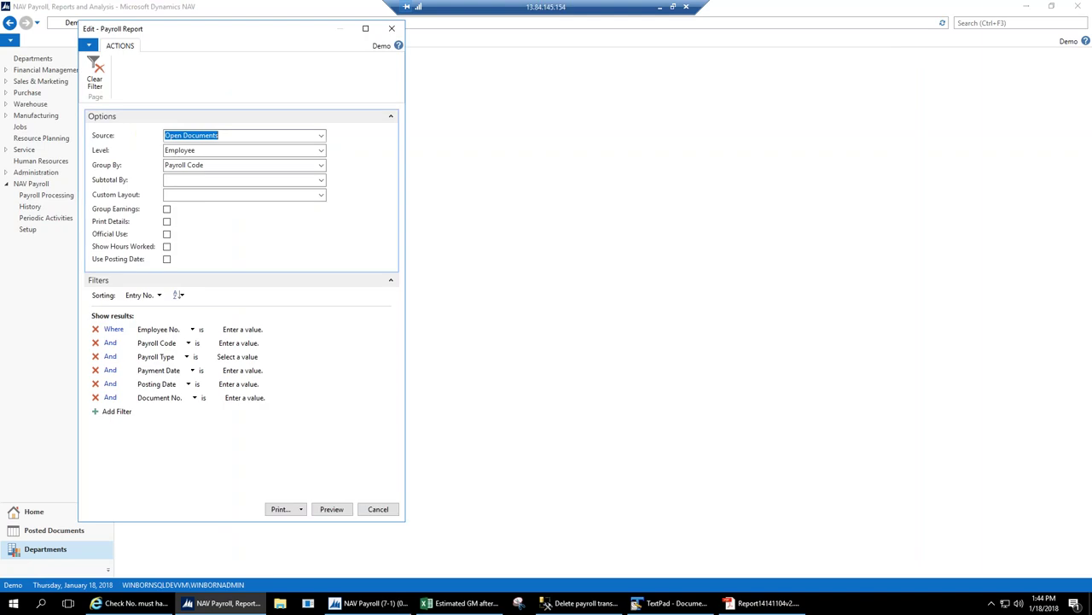
click(323, 197)
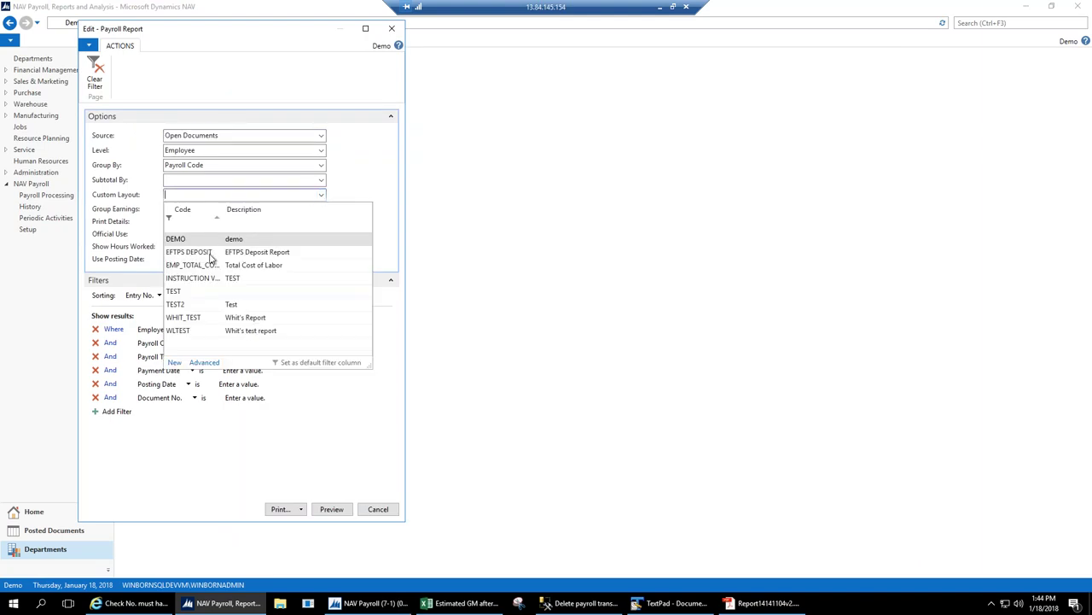
click(205, 363)
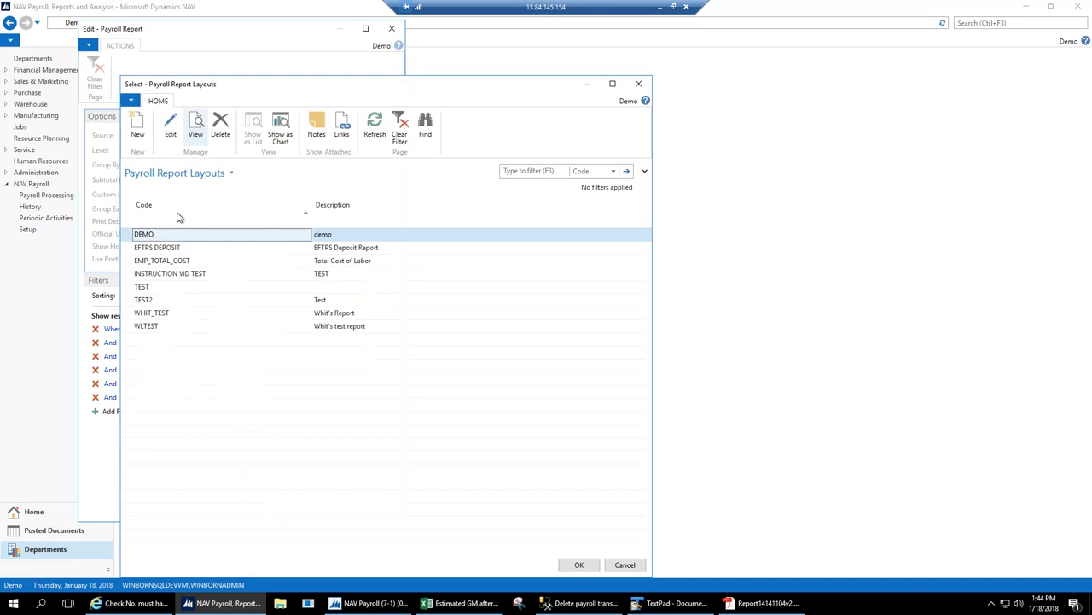
click(180, 247)
click(178, 126)
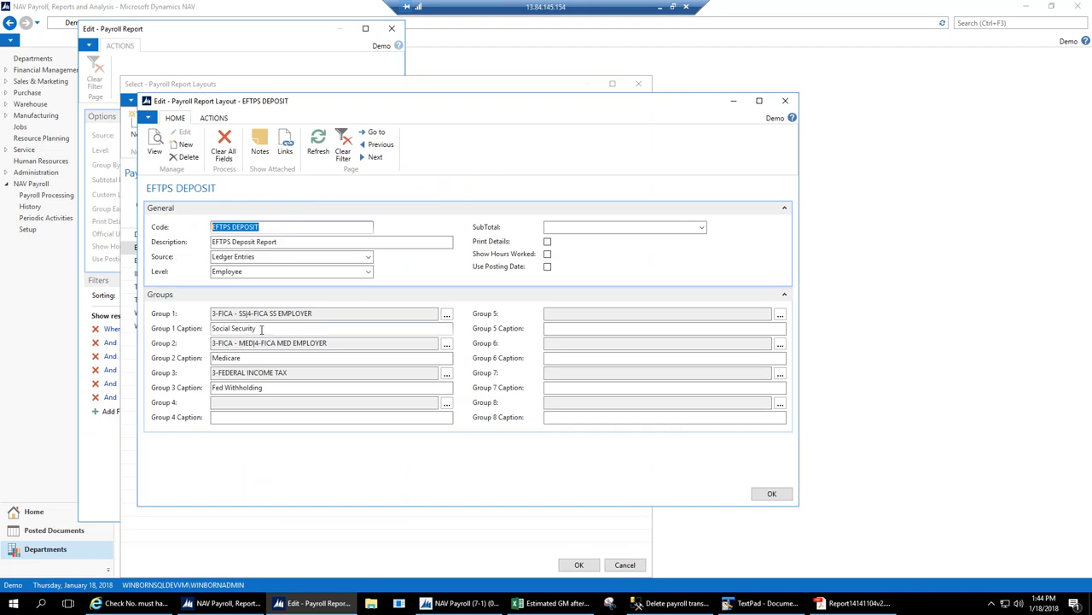
Review the EFTPS DEPOSIT captions Medicare and Fed Withholding, keeping Employee as report level
click(143, 356)
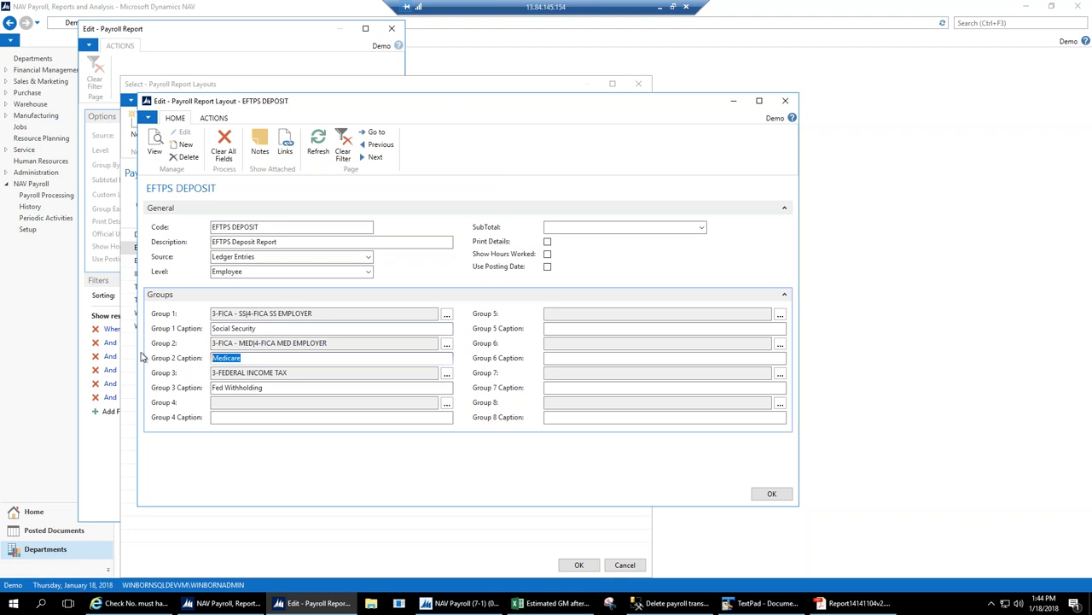
click(260, 385)
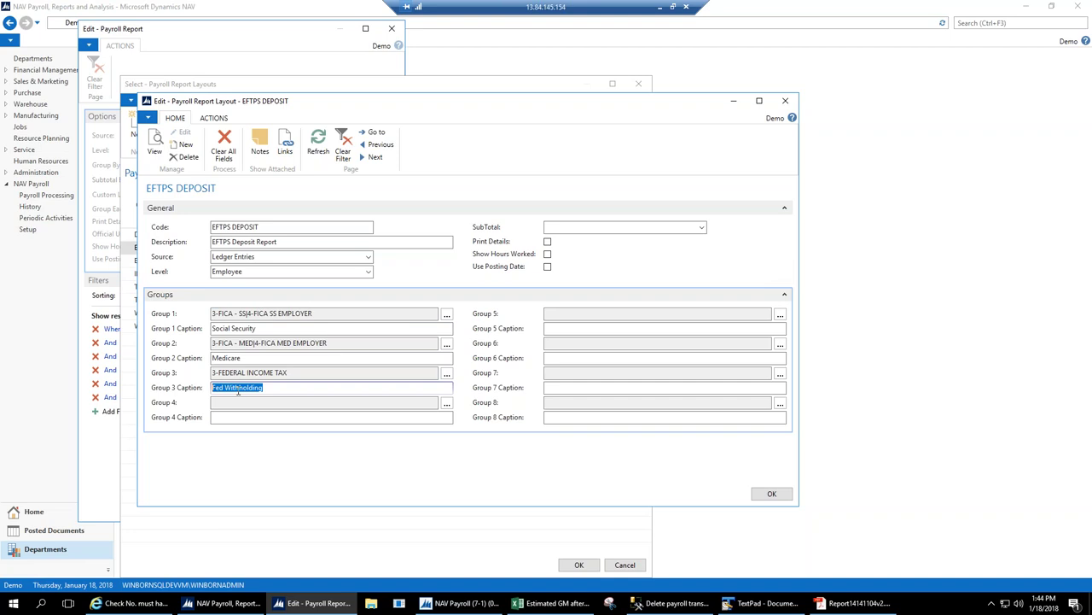
click(369, 273)
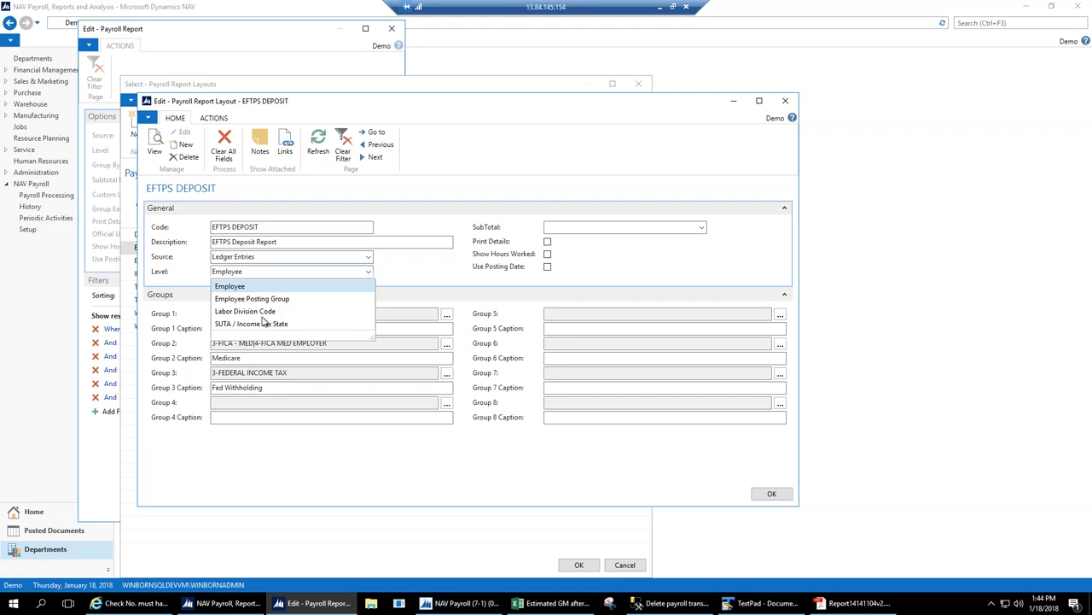
click(399, 268)
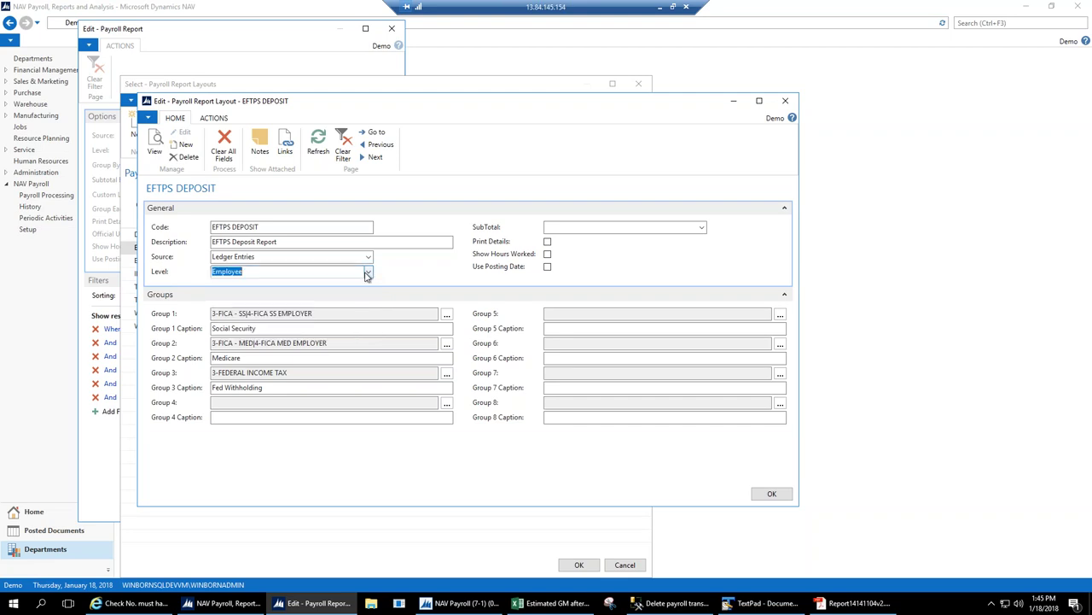
click(701, 227)
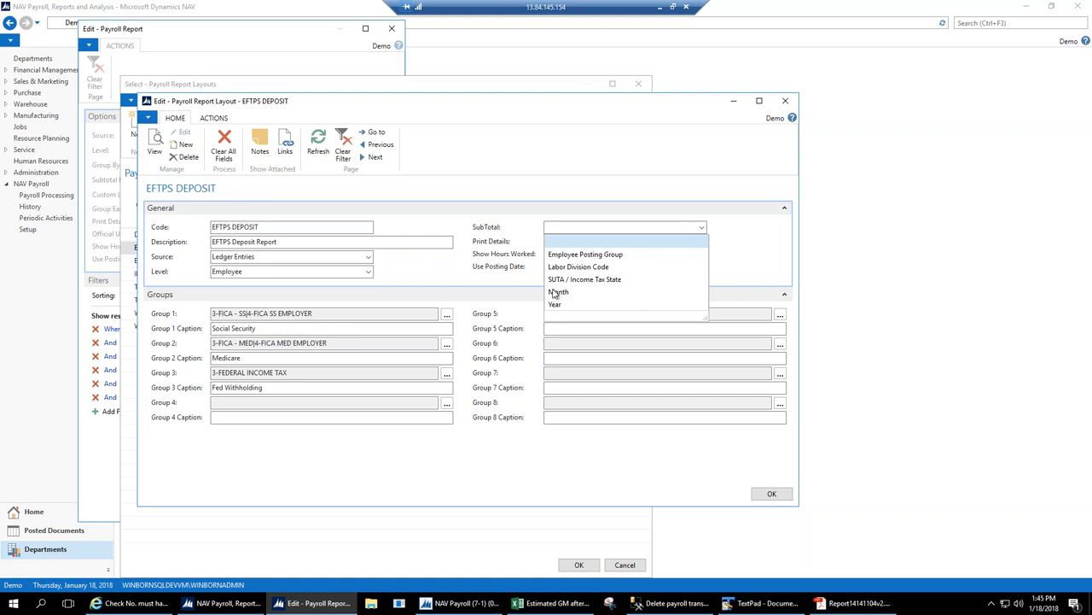
click(756, 256)
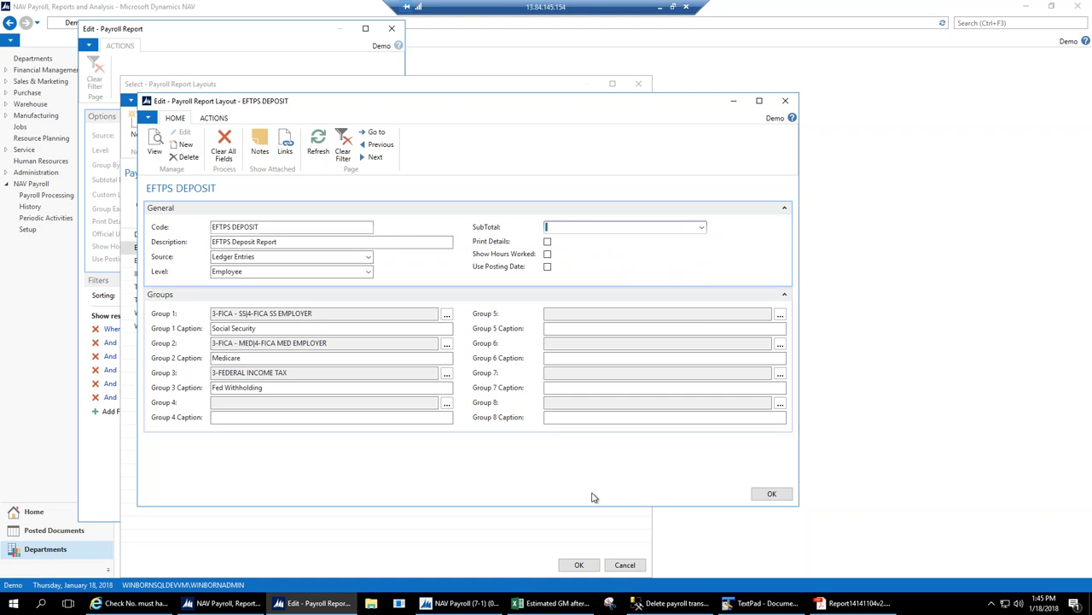
Close the layout card and apply EFTPS DEPOSIT as the Payroll Report's custom layout
click(772, 493)
click(577, 565)
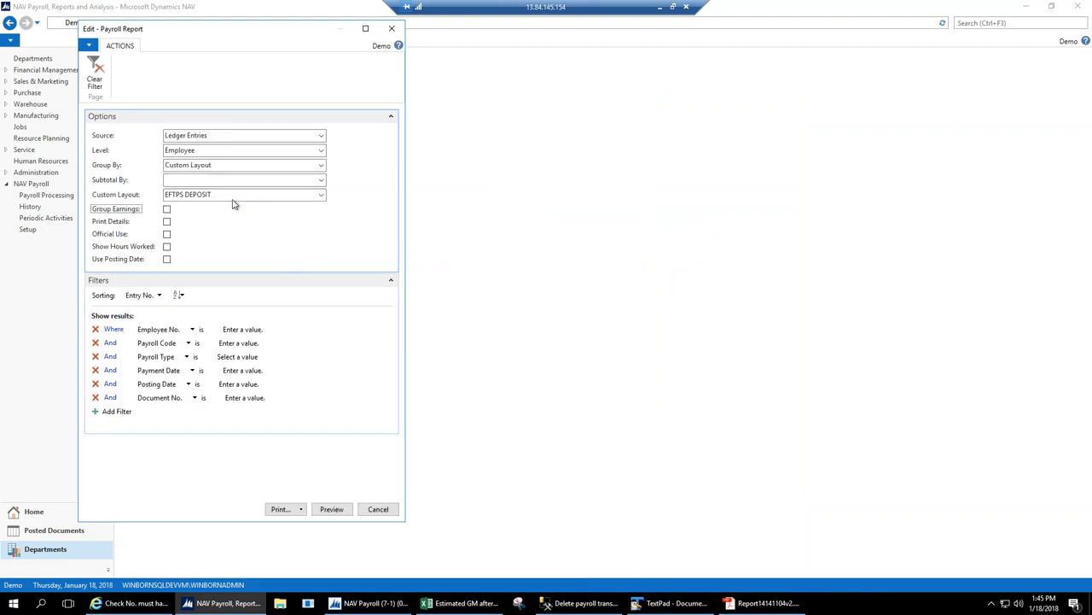
click(159, 167)
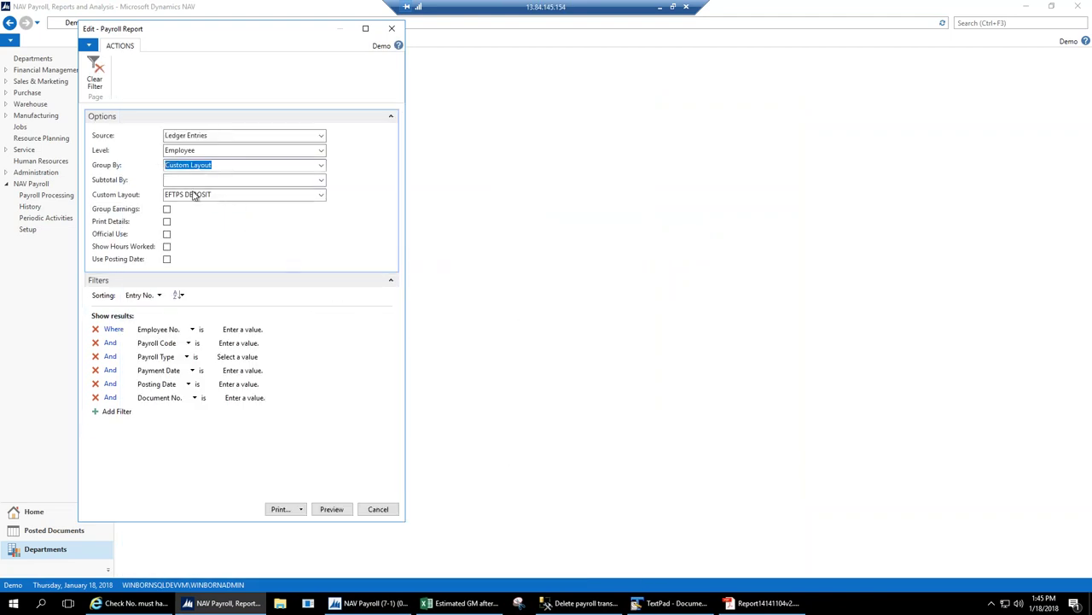
click(187, 197)
click(217, 150)
click(244, 137)
click(323, 136)
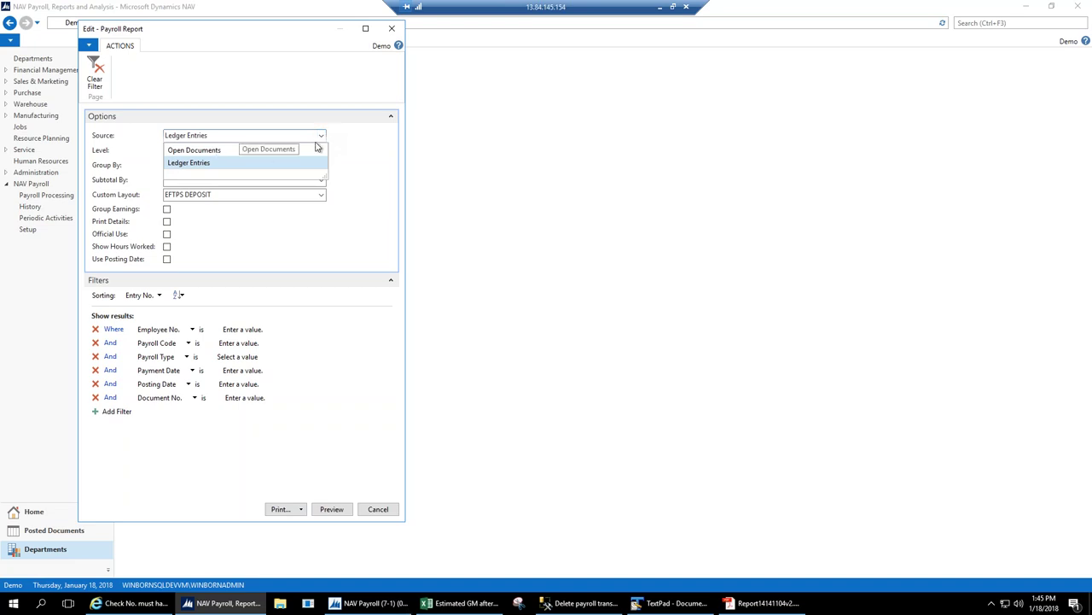
click(323, 137)
key(Tab)
key(Tab)
key(Tab)
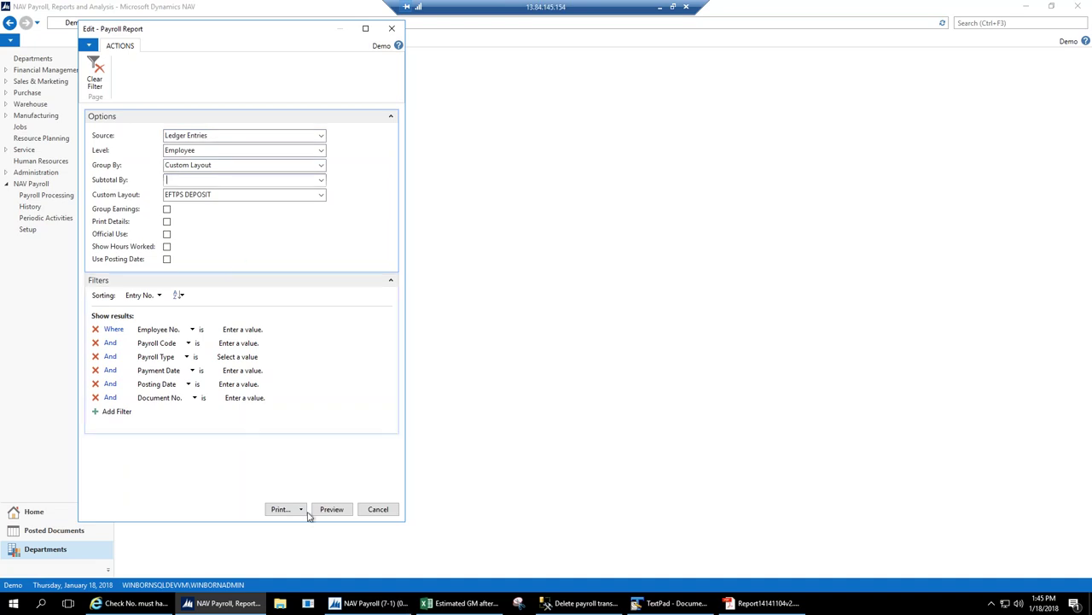
Preview the EFTPS Deposit Payroll Report of Social Security, Medicare and federal withholding, then close it
click(342, 510)
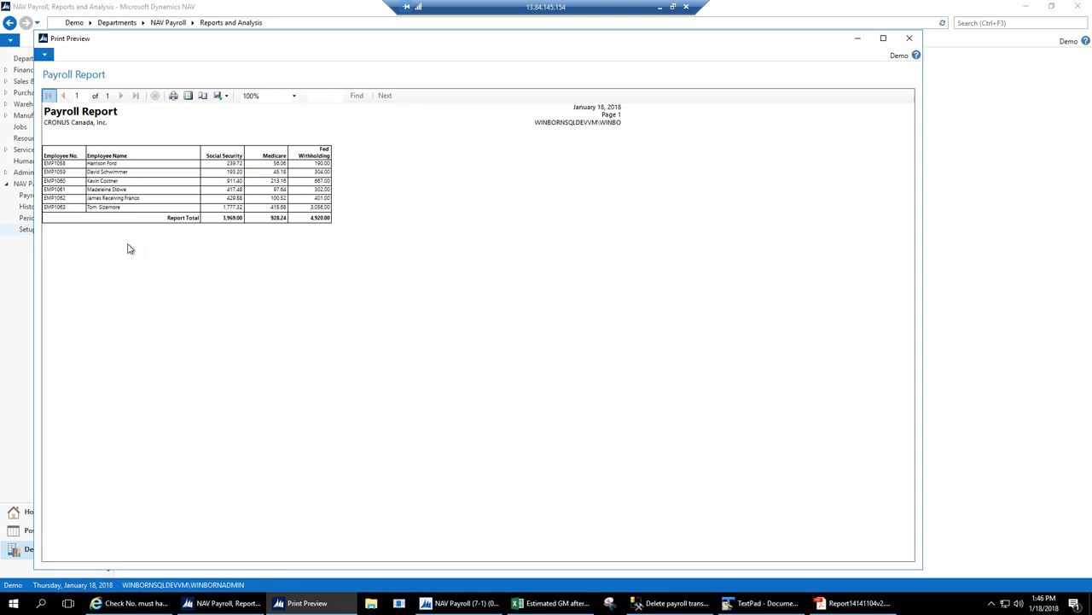
click(909, 38)
click(171, 99)
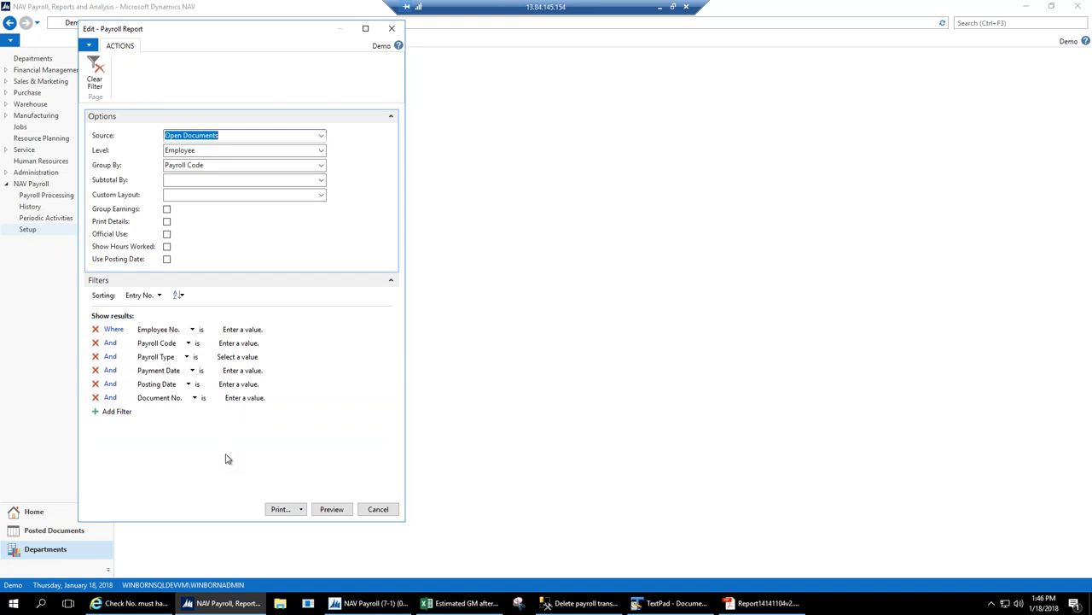
click(392, 29)
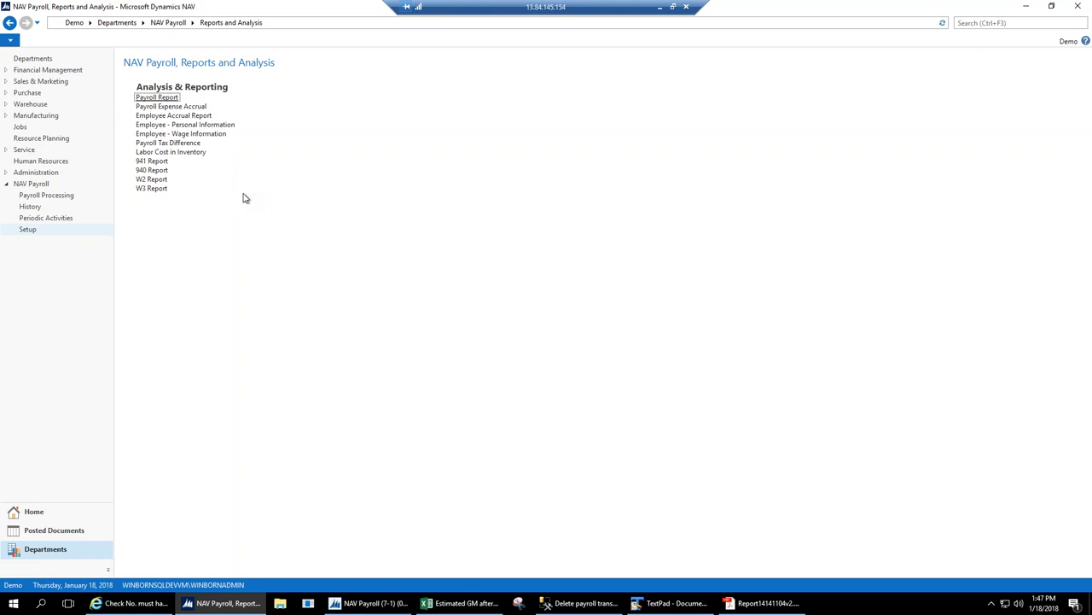
click(993, 23)
text(nav payroll se)
click(892, 42)
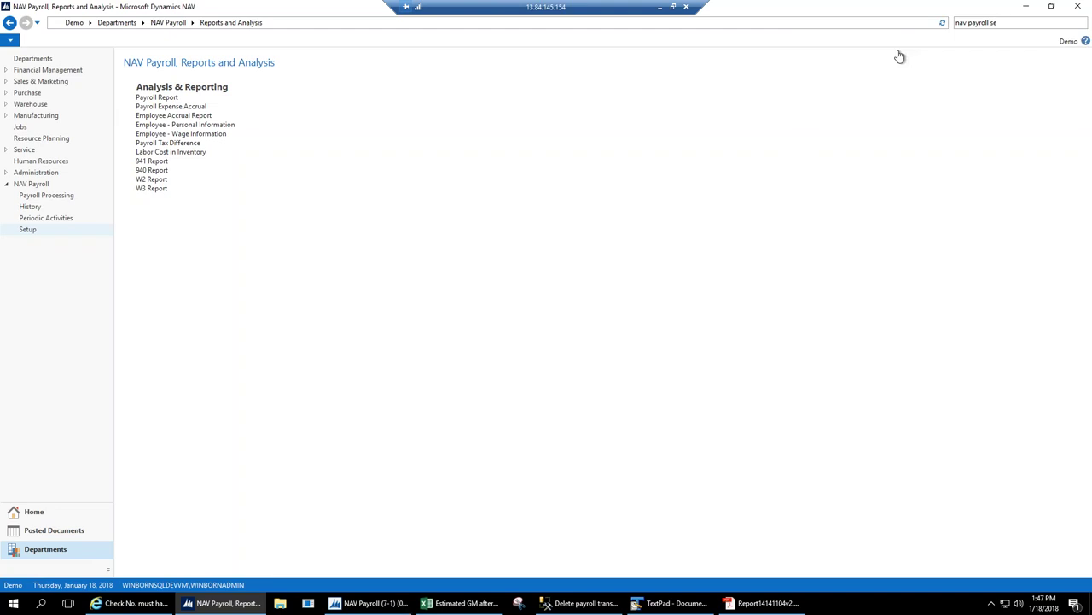
drag(1083, 201, 1082, 449)
click(23, 426)
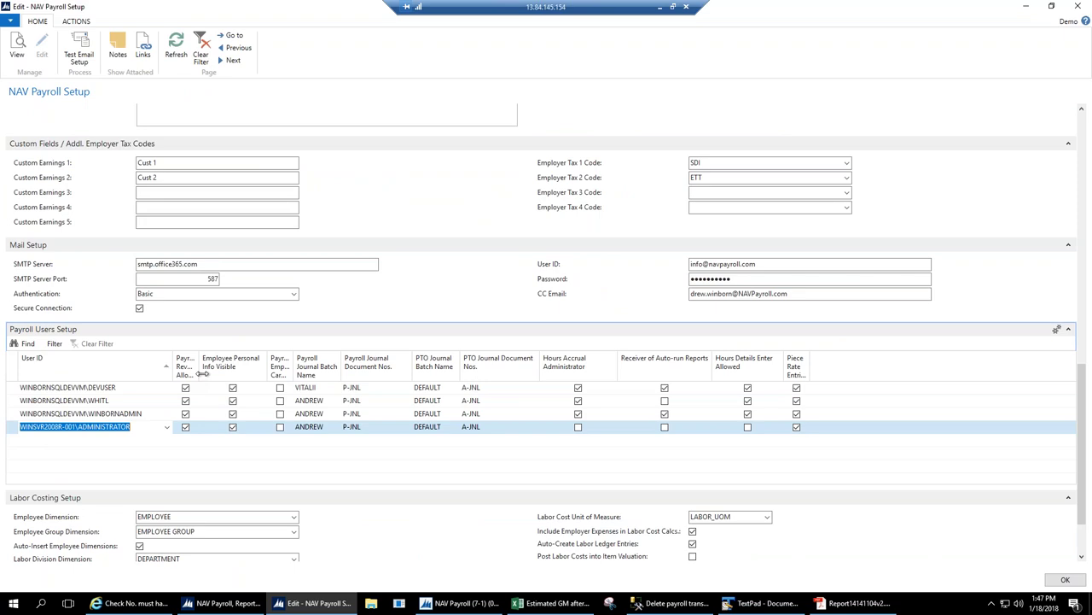
drag(203, 373, 220, 373)
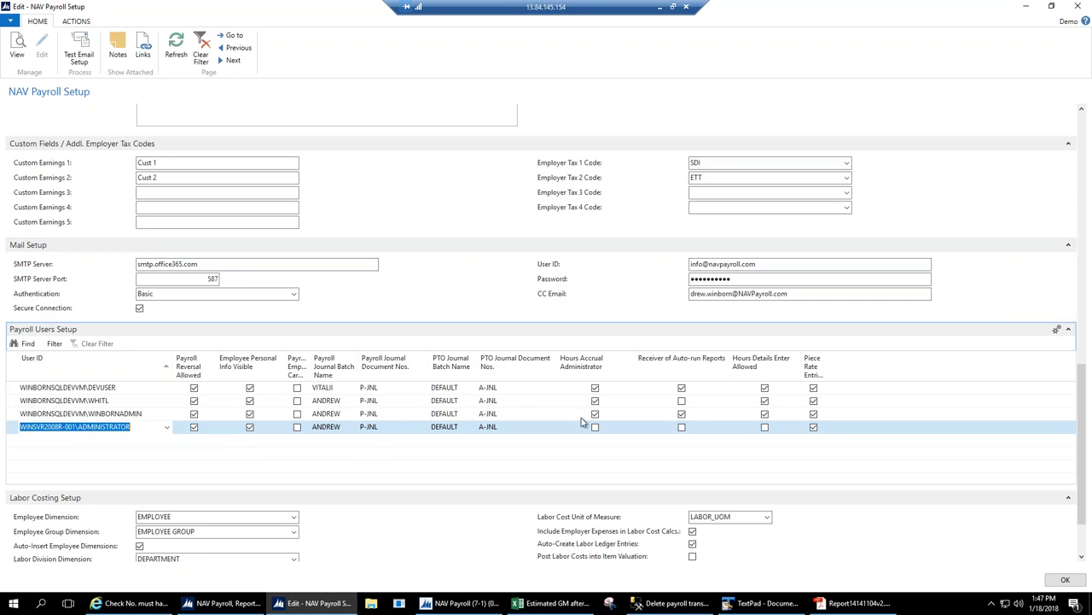
click(120, 389)
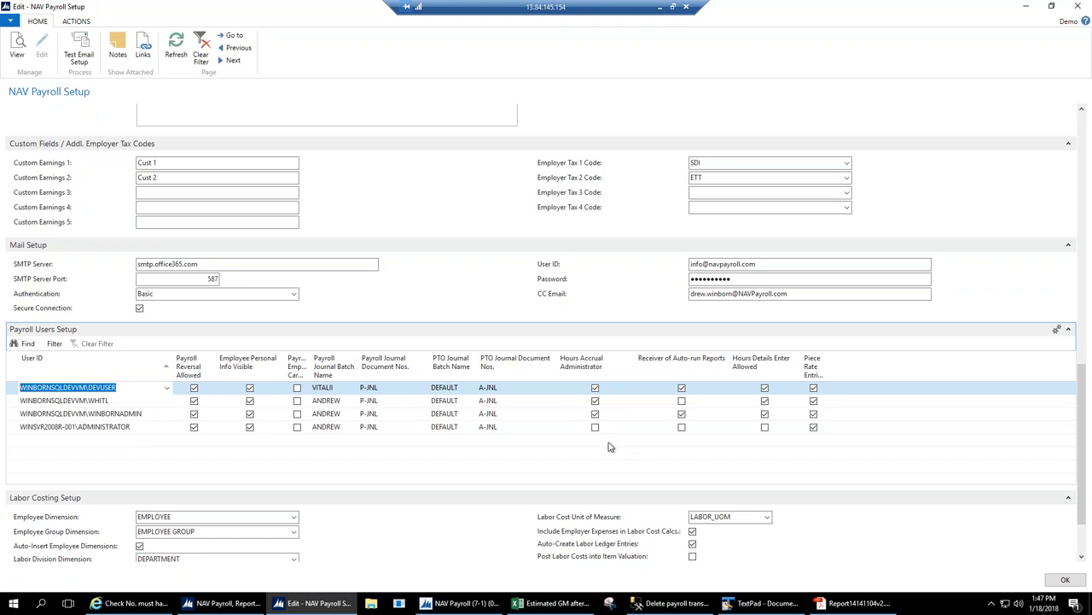
click(1063, 580)
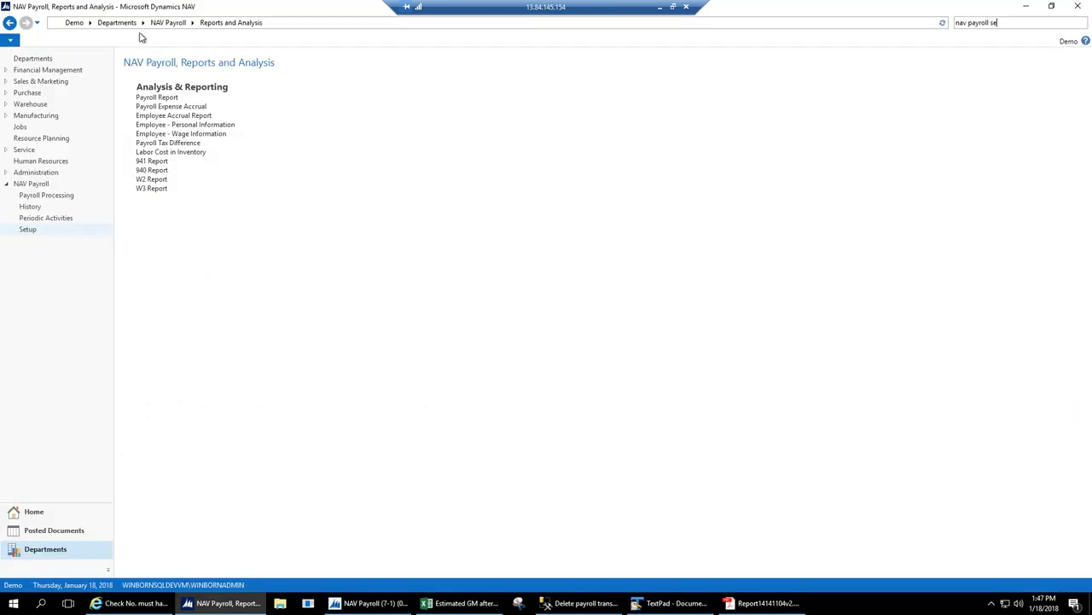
Search 'payroll led', open Payroll Ledger Entries sorted newest first, and reverse PRP10823's transaction
click(981, 26)
text(payroll )
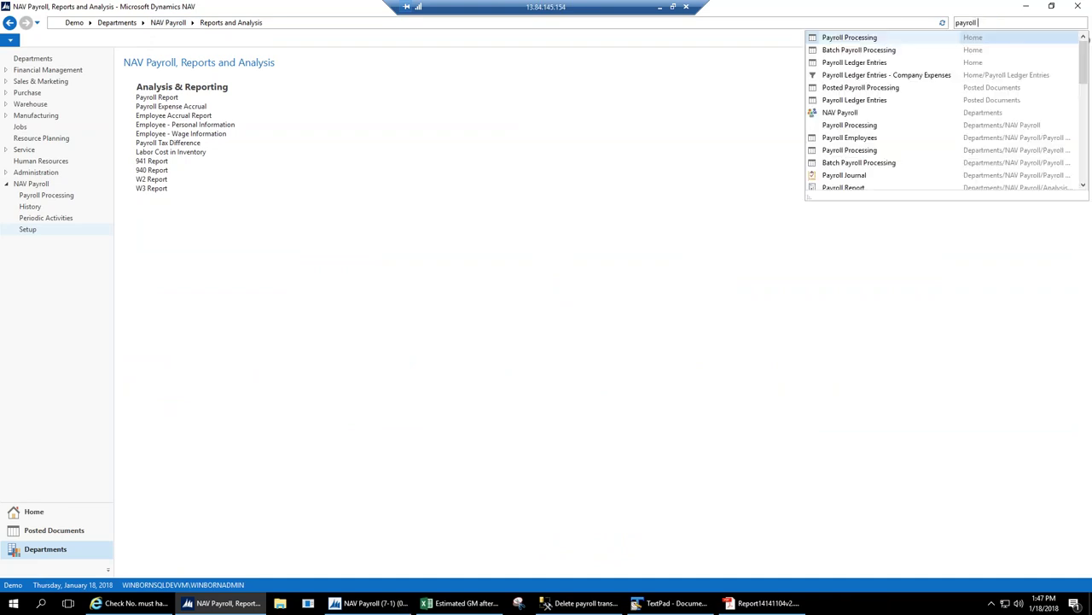
text(led)
click(860, 37)
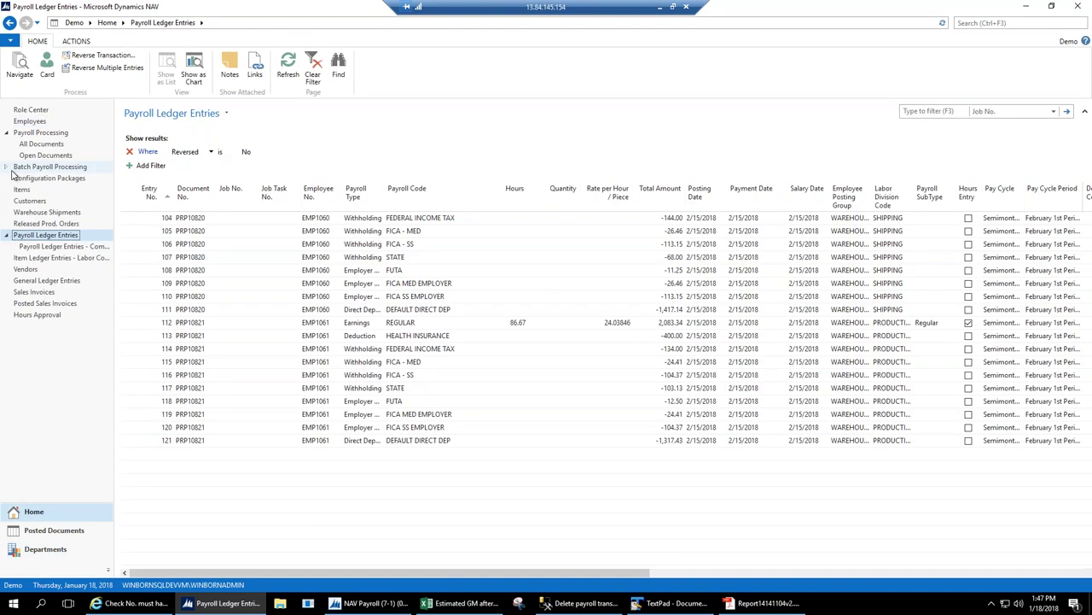
click(147, 193)
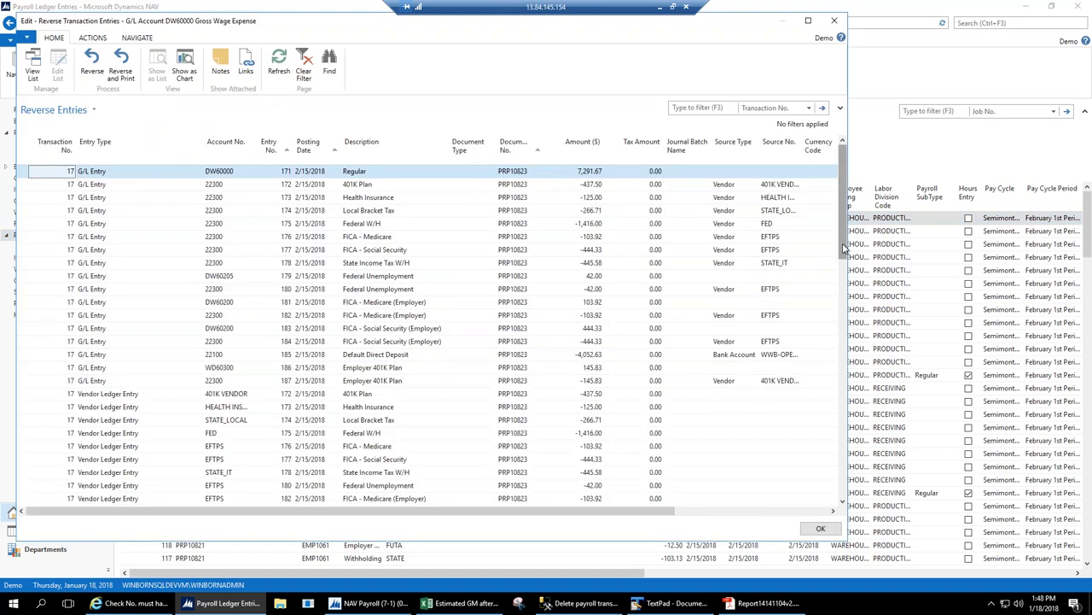
drag(842, 258, 838, 359)
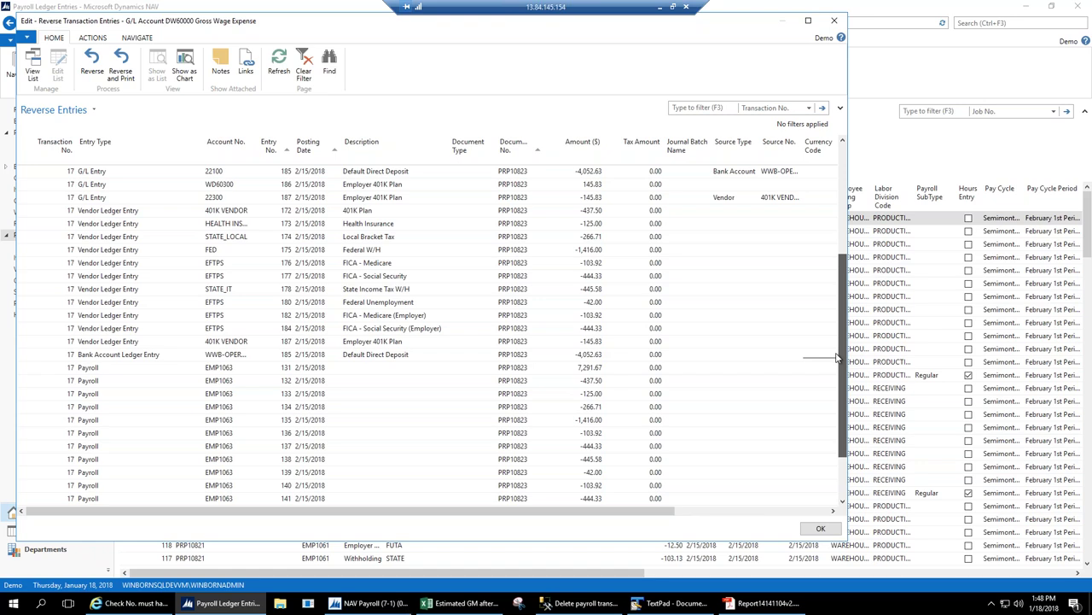
drag(838, 359, 839, 252)
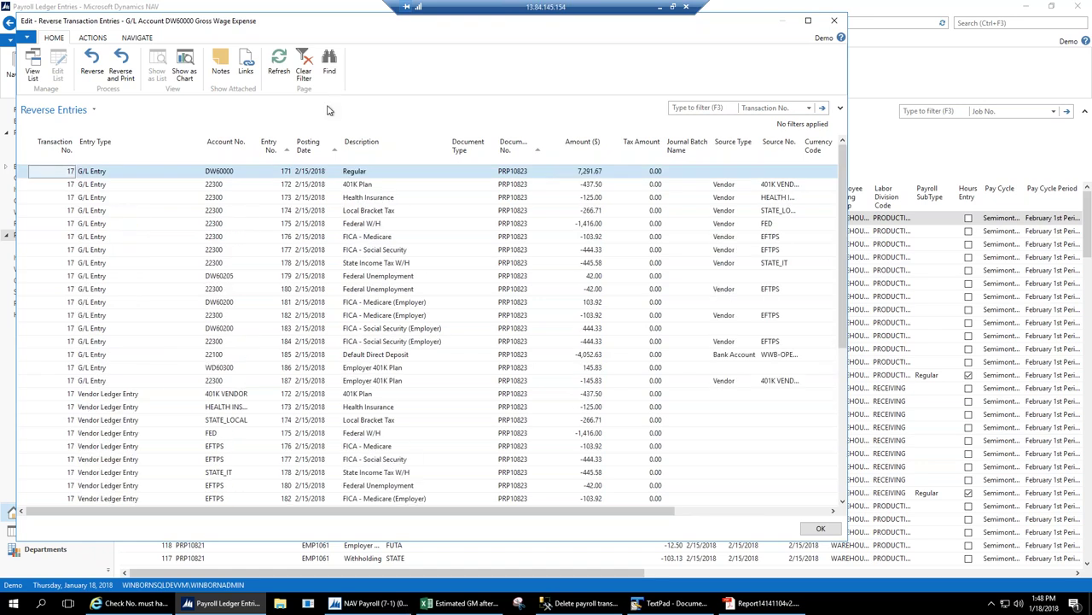
click(100, 75)
click(464, 298)
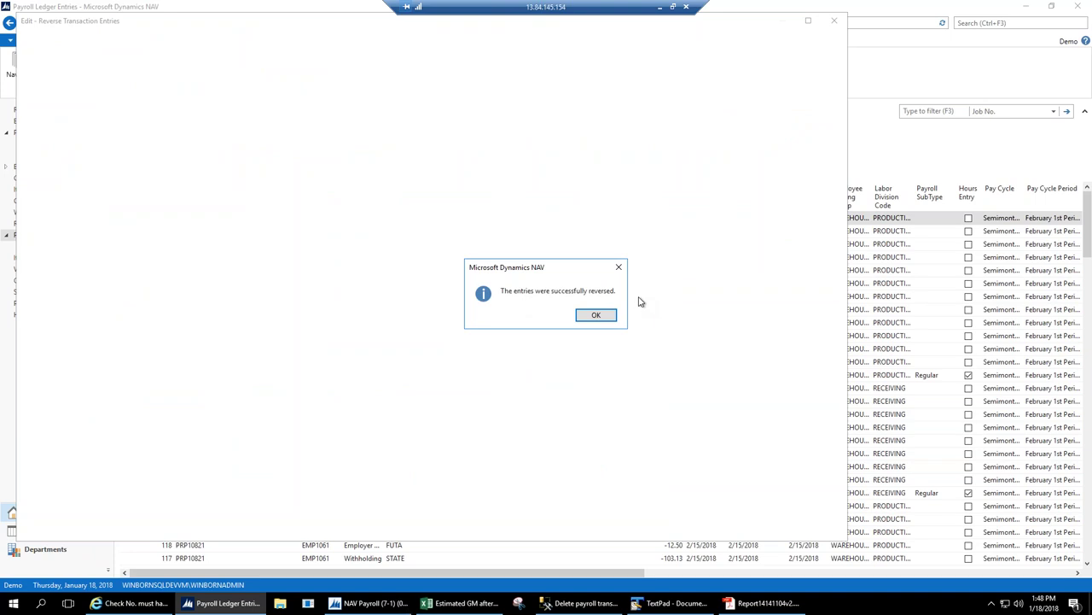
Dismiss the success message, remove the Reversed filter, and check the widened Reversed column
click(597, 315)
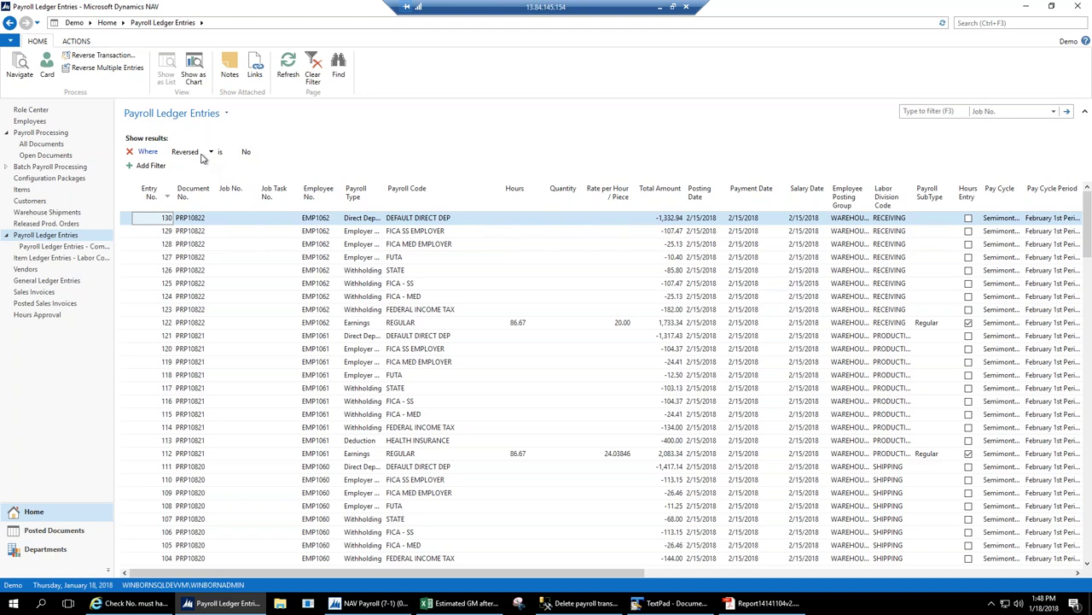
click(130, 152)
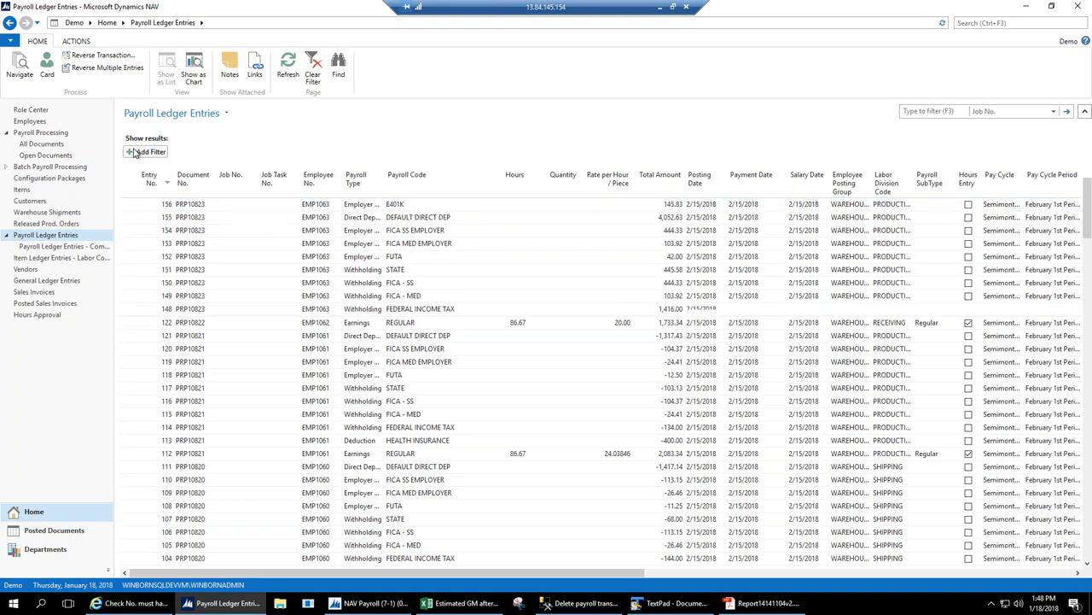
click(658, 575)
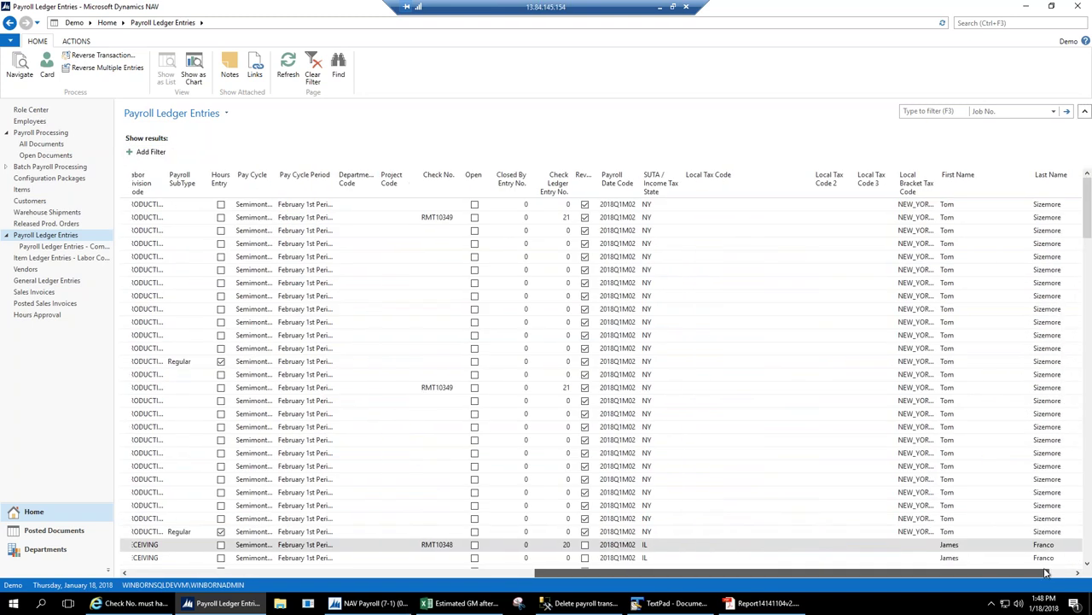
drag(597, 183, 622, 182)
click(606, 533)
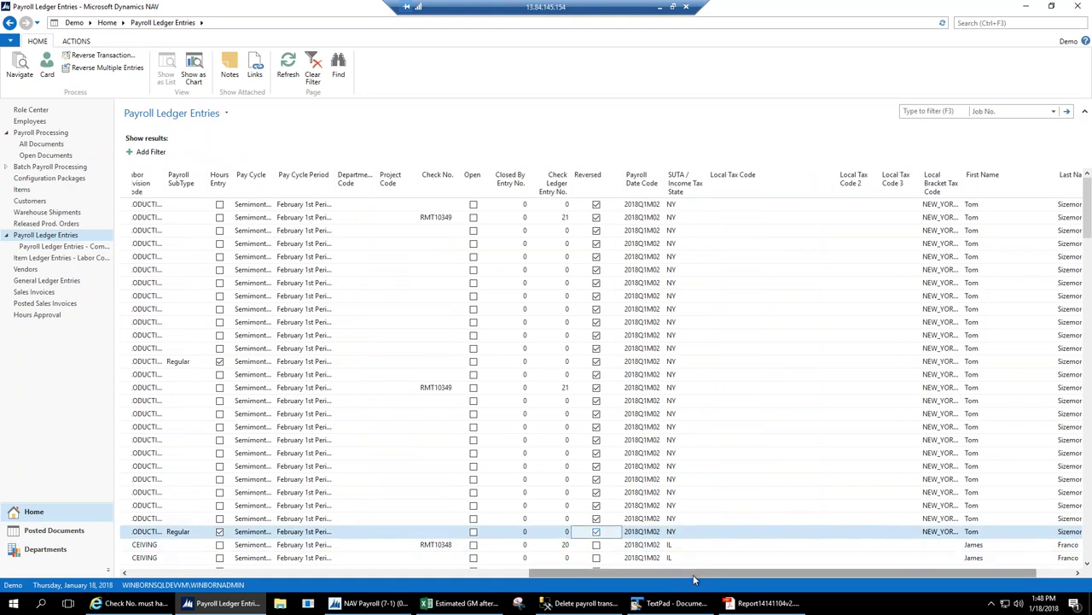
drag(579, 573, 205, 570)
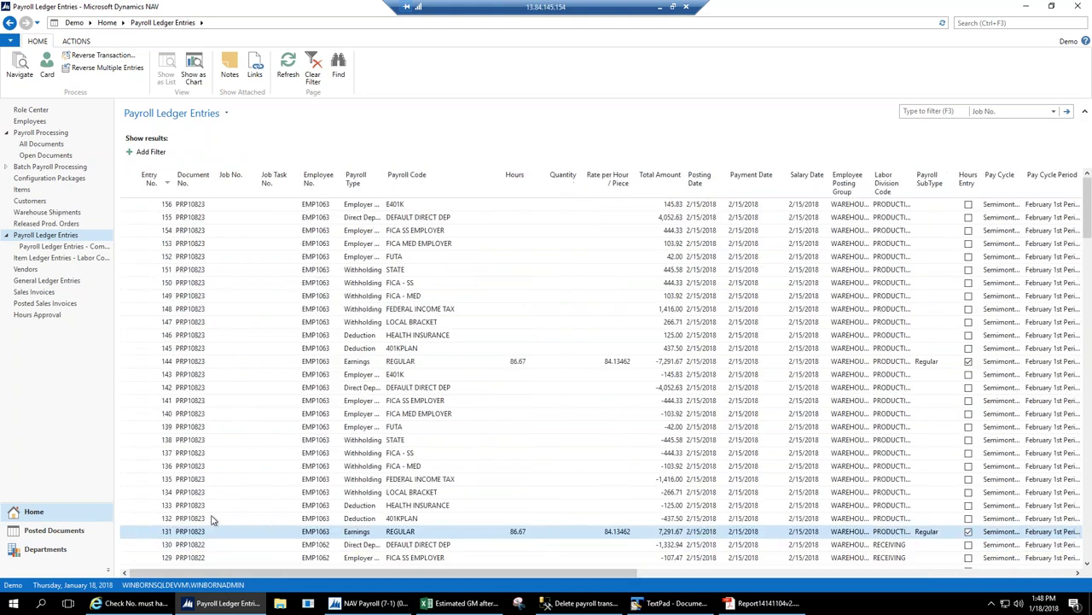
click(106, 68)
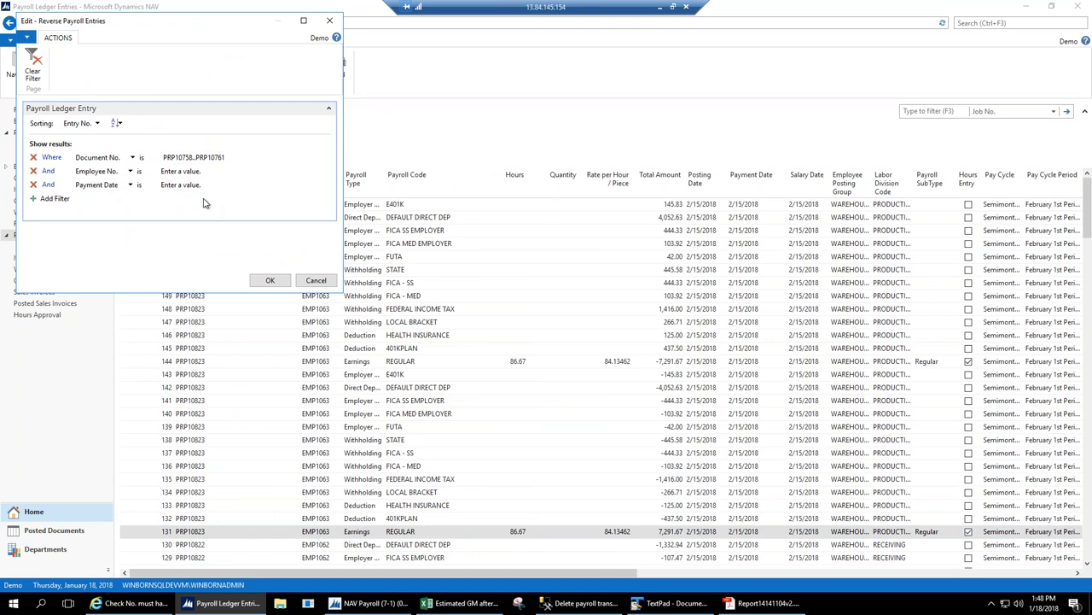
click(329, 19)
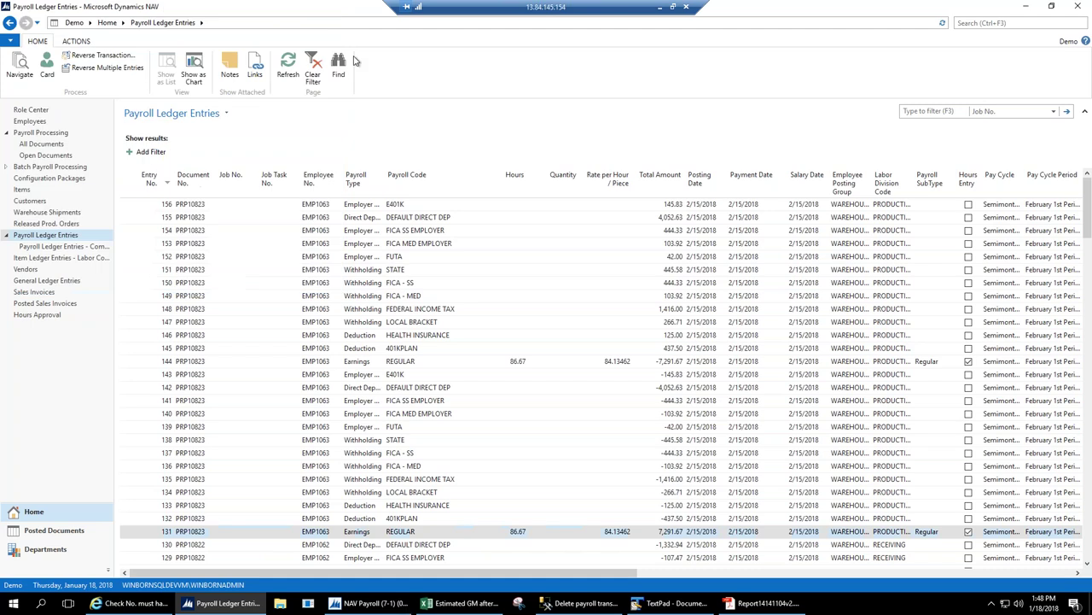
Select ledger entry 155 in the Payroll Ledger Entries list
click(146, 218)
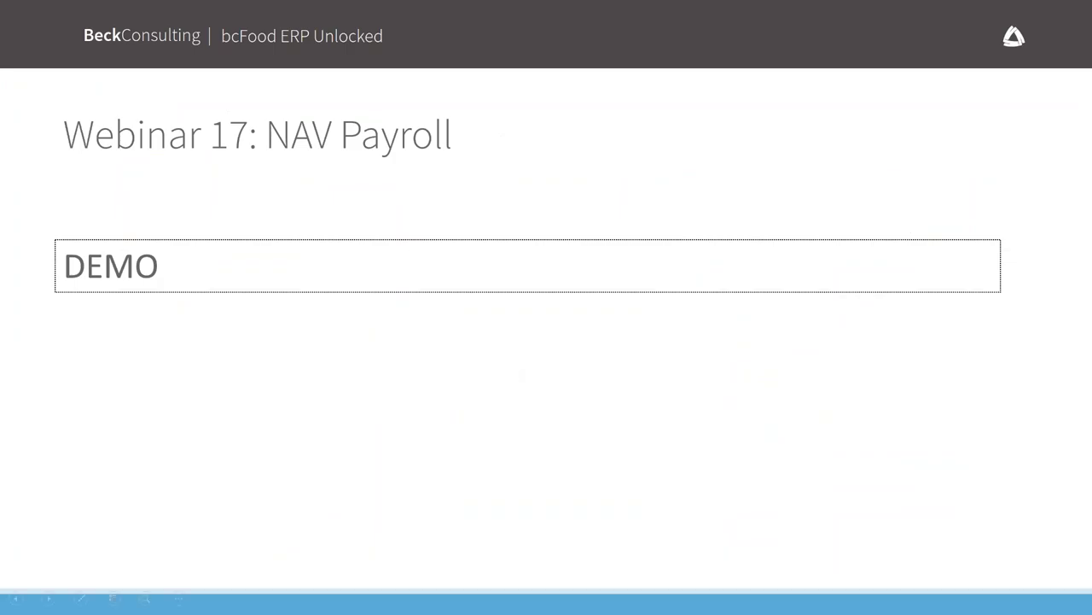
Step through the Review and Contact slides to reach the 'Webinar 18: Intro to NAV 2018' agenda slide
key(Right)
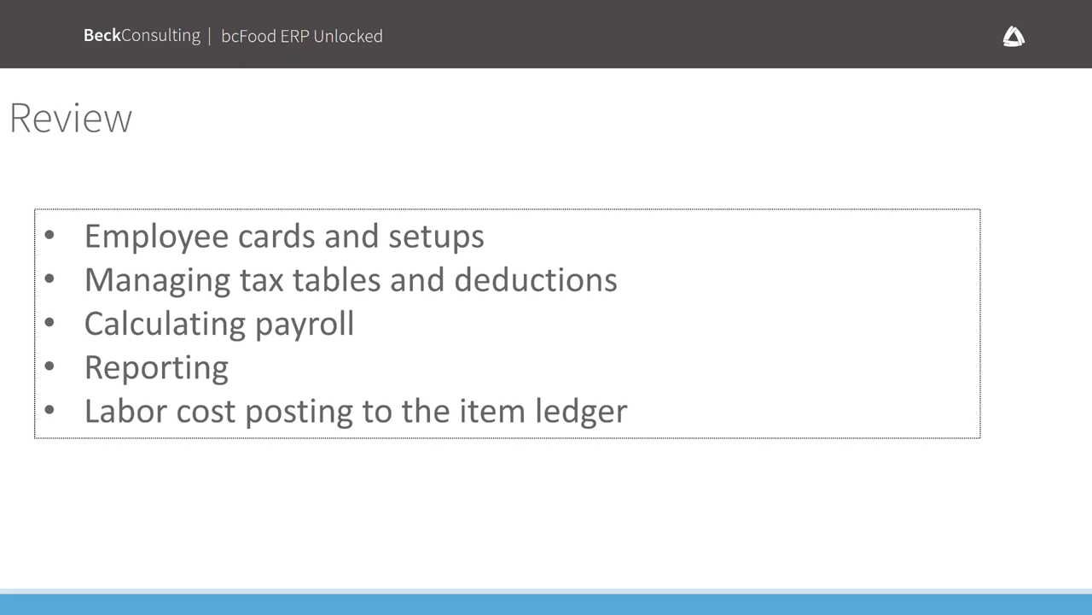
key(Right)
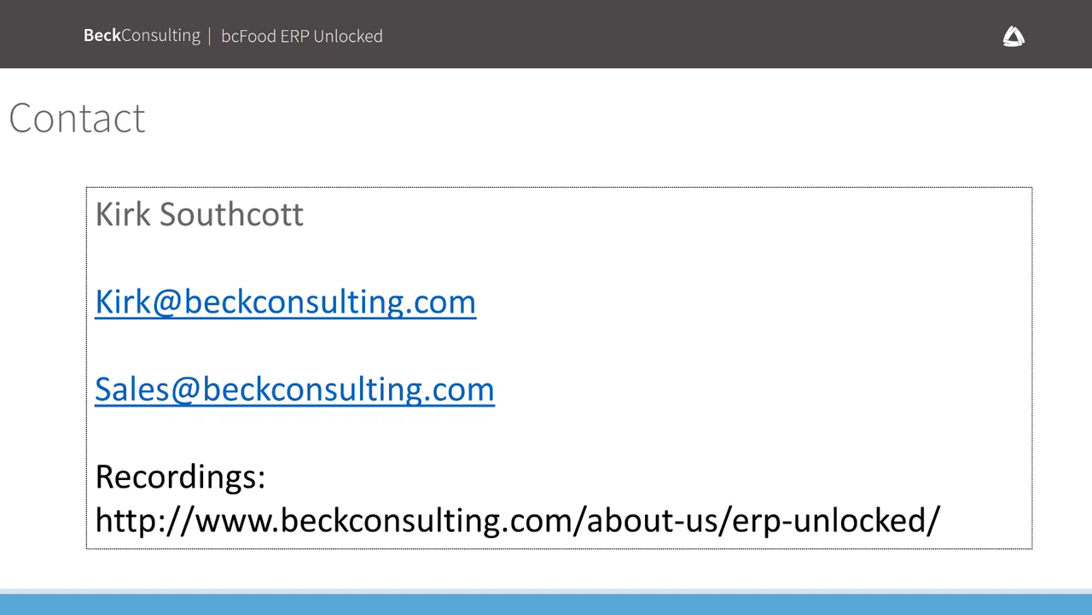
key(Page_Down)
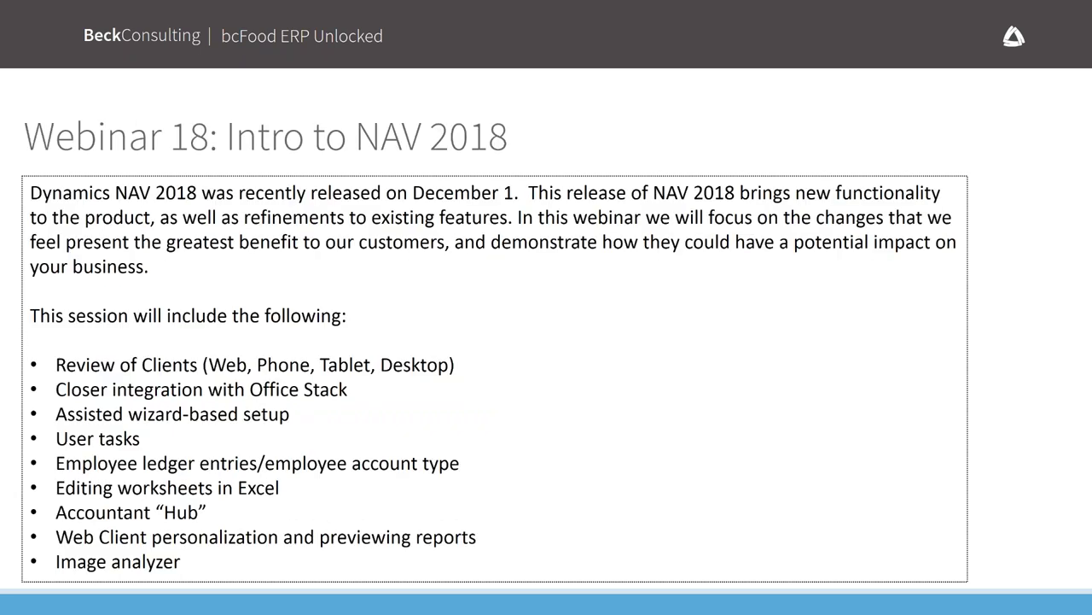